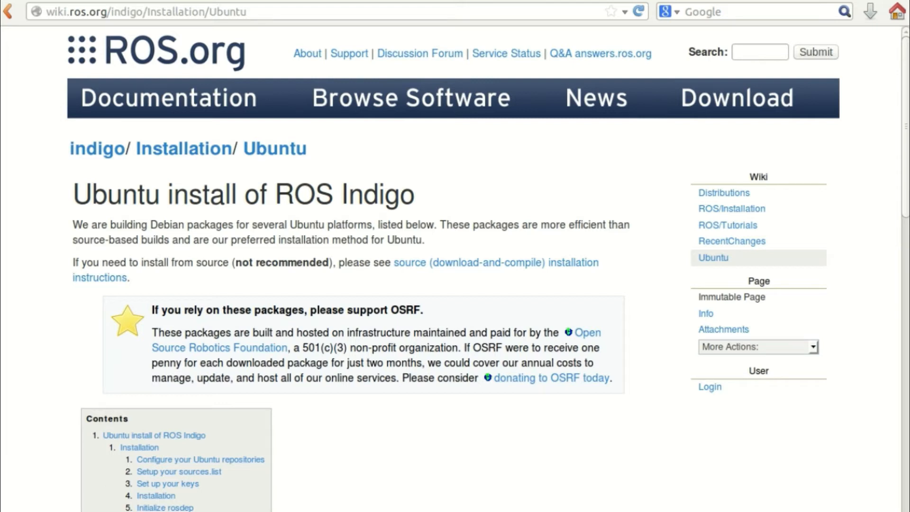
Step: Copy the sources.list setup command from section 1.2 of the ROS Indigo install page
key(F12)
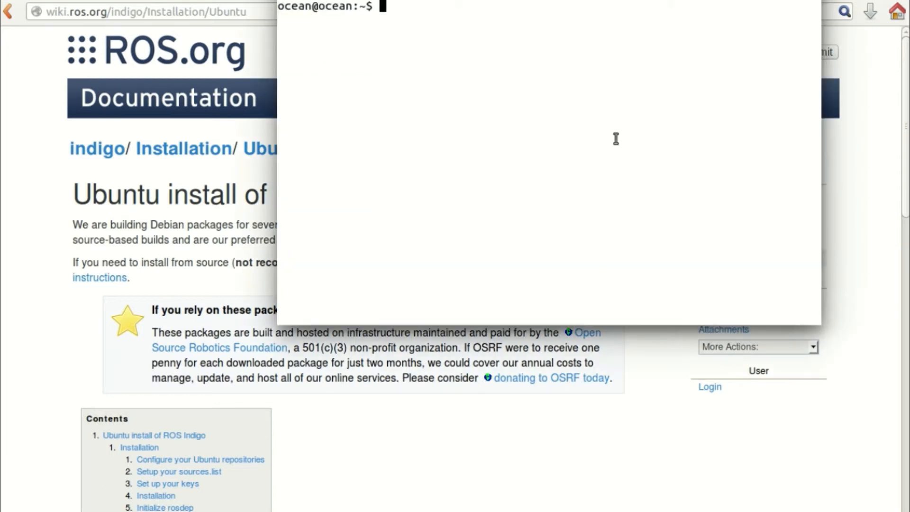
key(F12)
scroll(366, 408, down, 3)
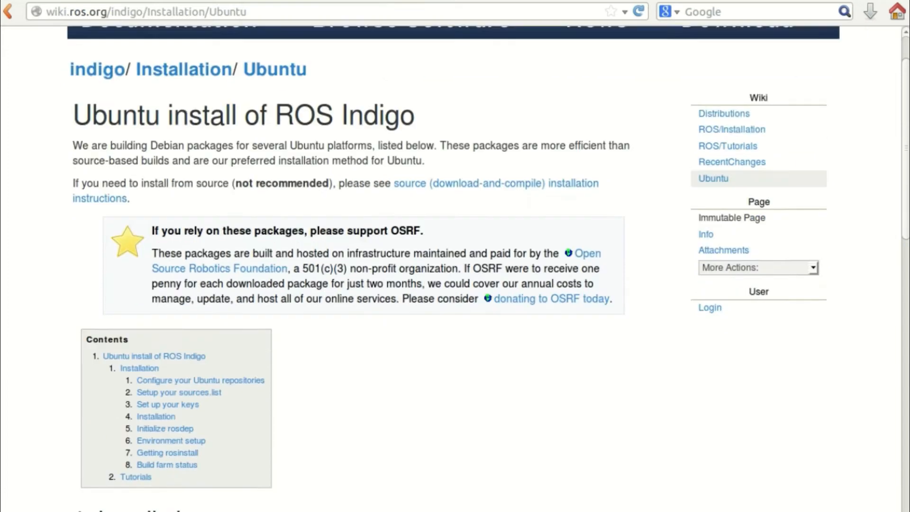
scroll(234, 339, down, 15)
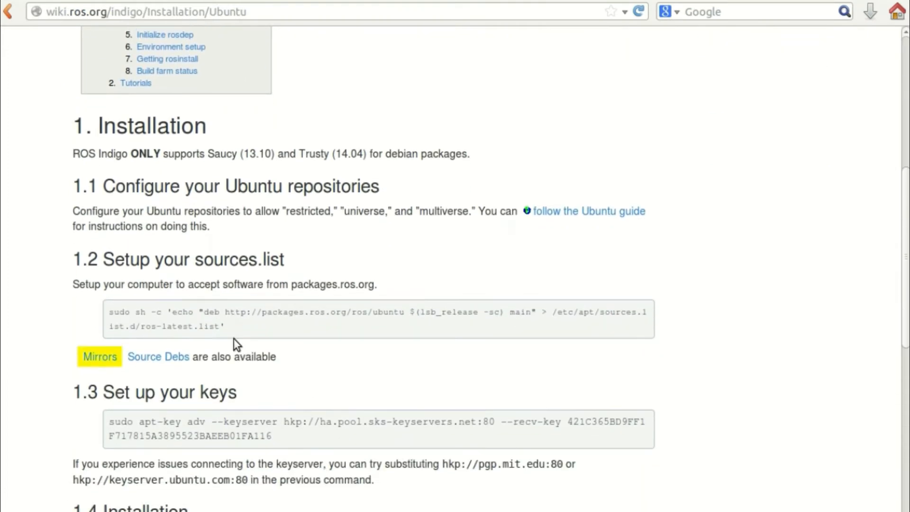
drag(225, 328, 98, 312)
click(99, 312)
triple_click(212, 326)
key(ctrl+c)
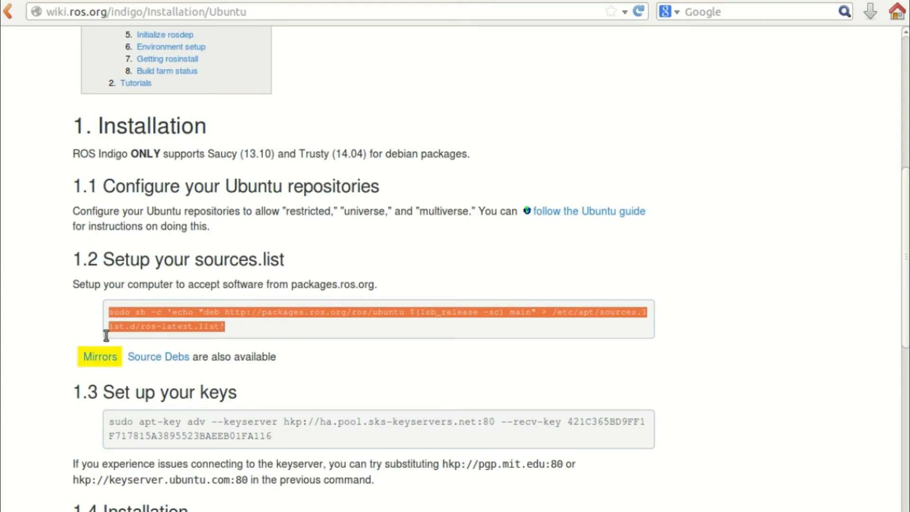
Step: Run the copied sources.list command in the terminal to add the packages.ros.org repository, and enter the sudo password
key(alt+Tab)
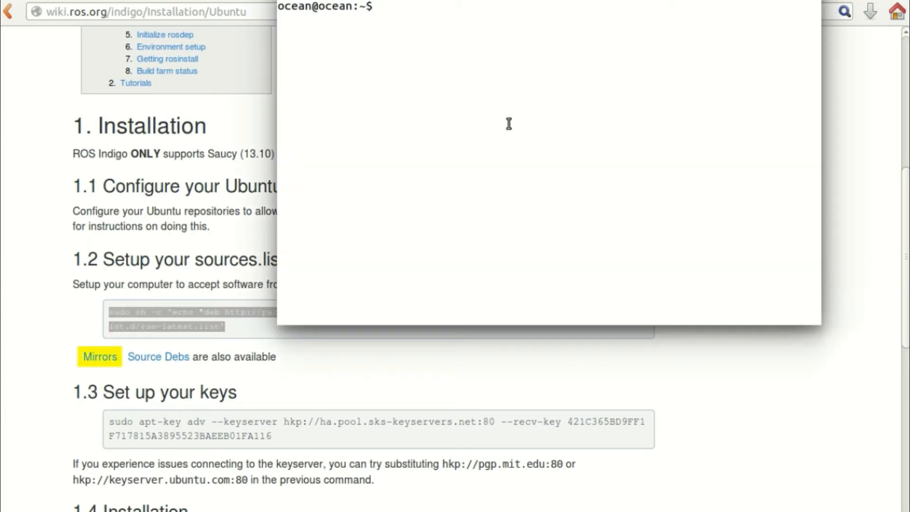
middle_click(509, 124)
key(Return)
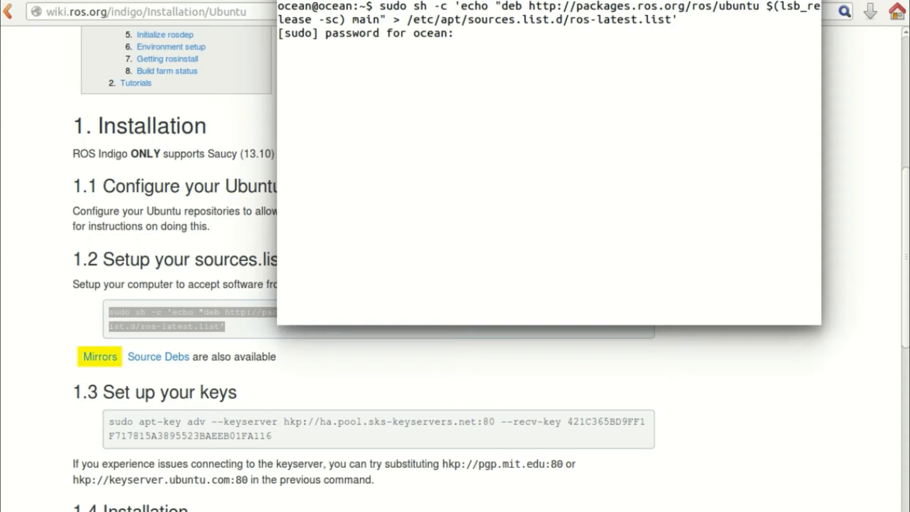
key(Return)
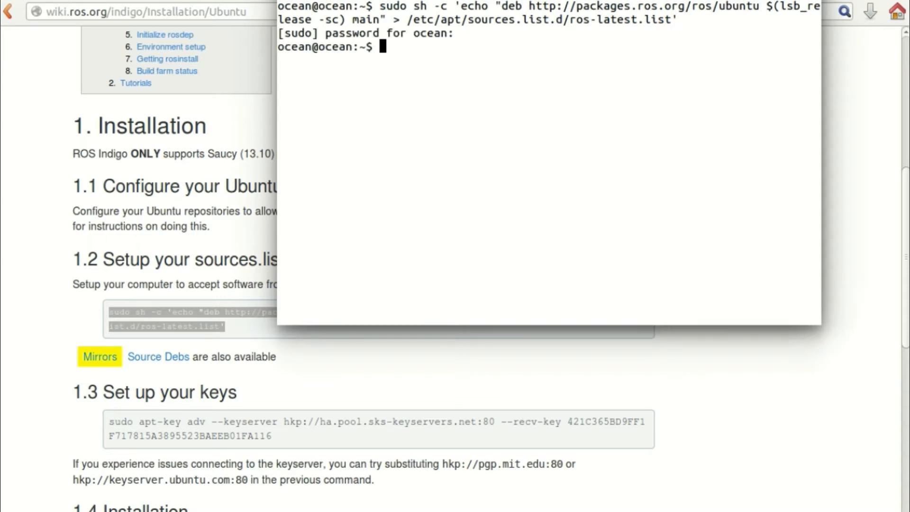
Step: Copy the apt-key command from section 1.3 and run it in the terminal to import the ROS repository key
click(105, 423)
double_click(114, 428)
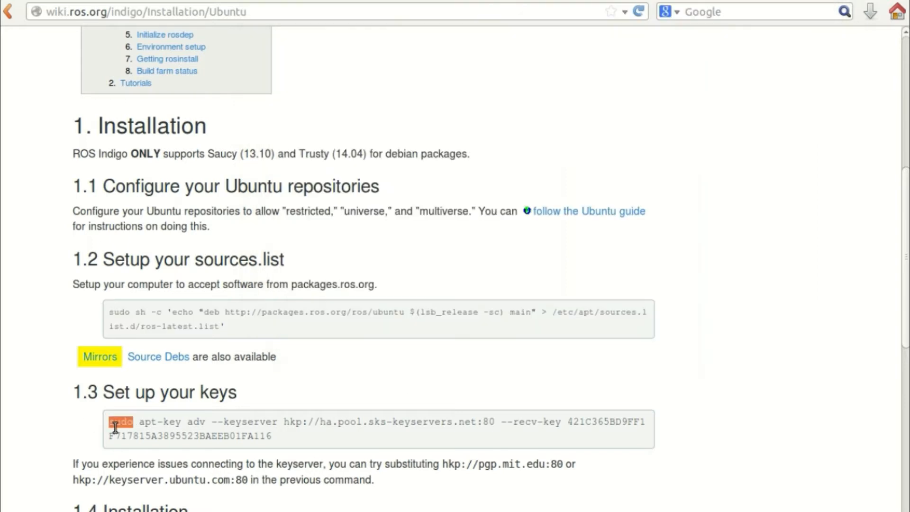
triple_click(114, 429)
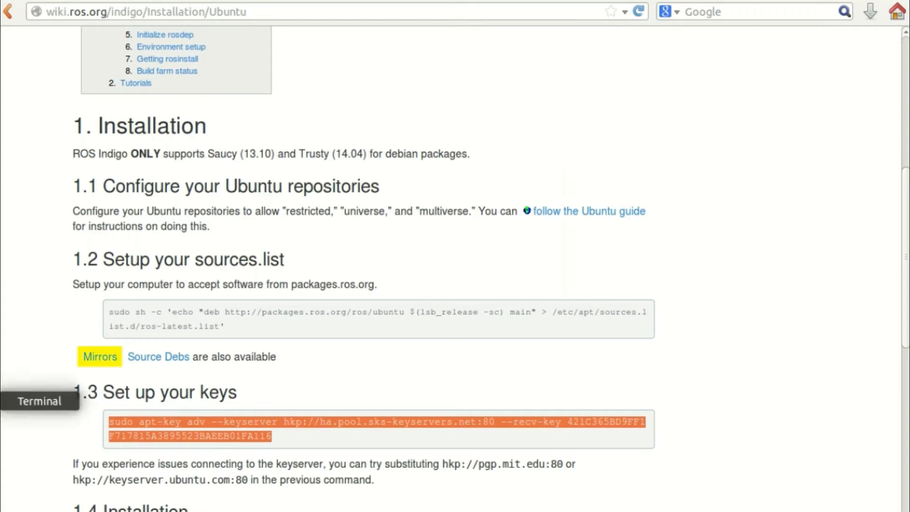
click(8, 401)
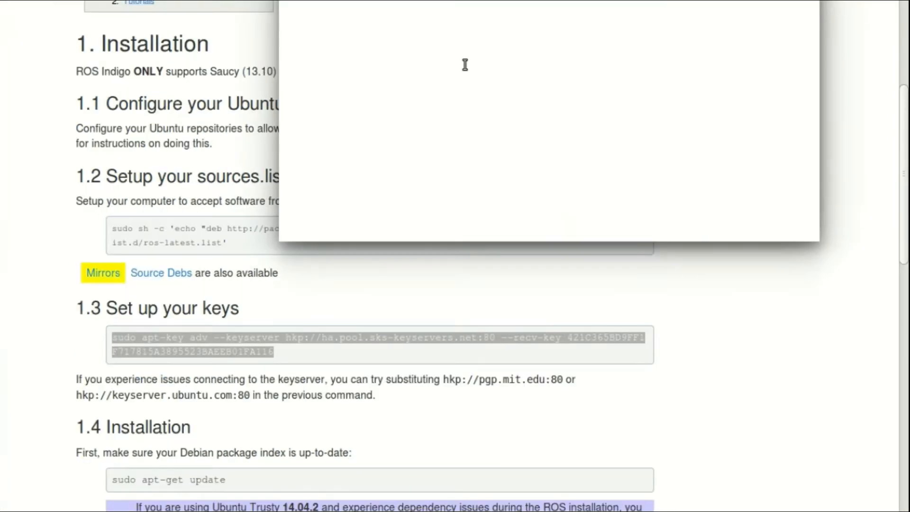
key(Return)
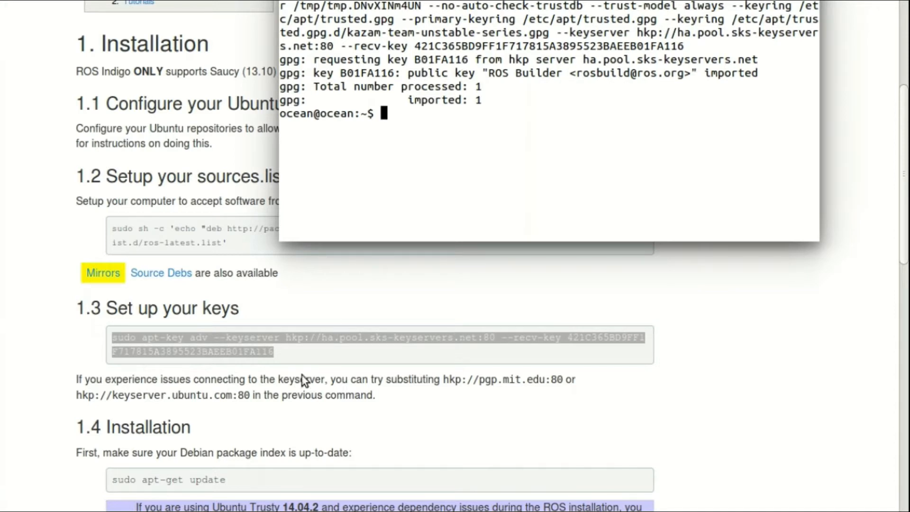
Step: Copy "sudo apt-get update" from section 1.4 and run it in the terminal to refresh the package index
click(203, 482)
triple_click(203, 481)
key(ctrl+c)
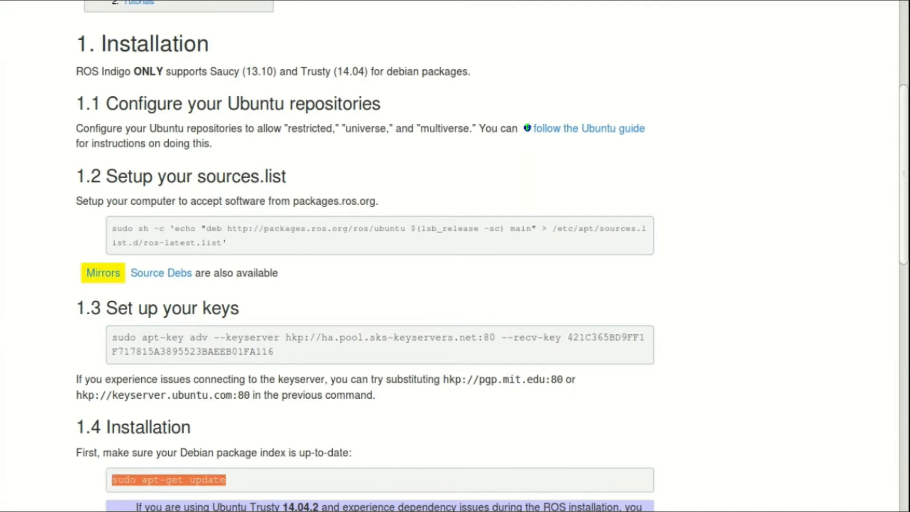
key(alt+Tab)
middle_click(600, 192)
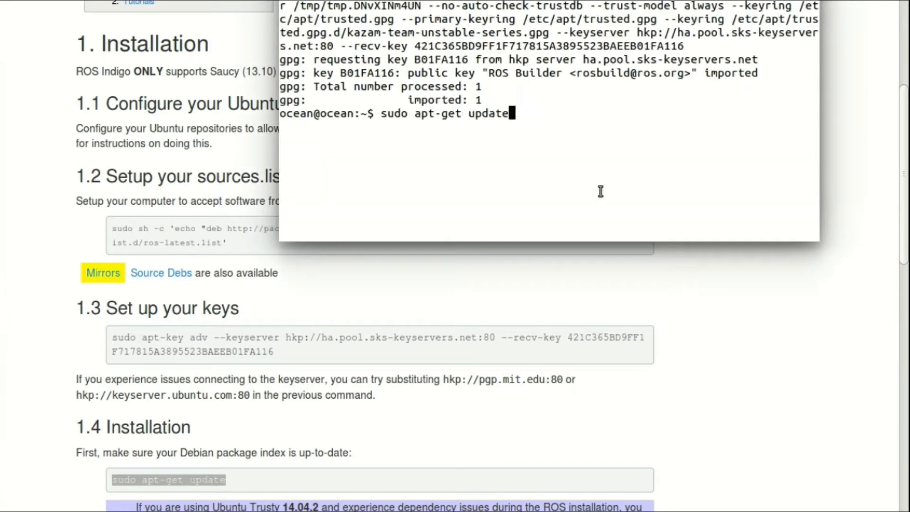
key(Return)
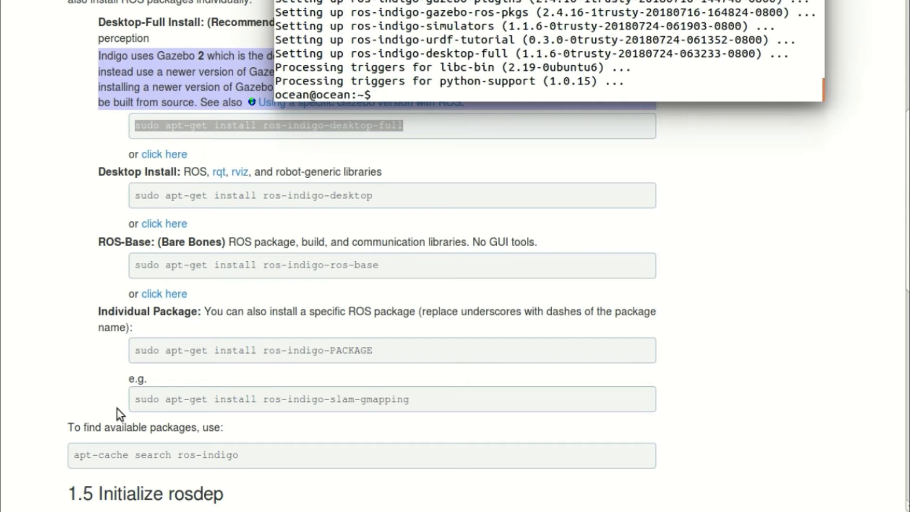
Step: Copy "sudo rosdep init" from section 1.5, run it in the terminal and enter the sudo password
scroll(232, 297, down, 5)
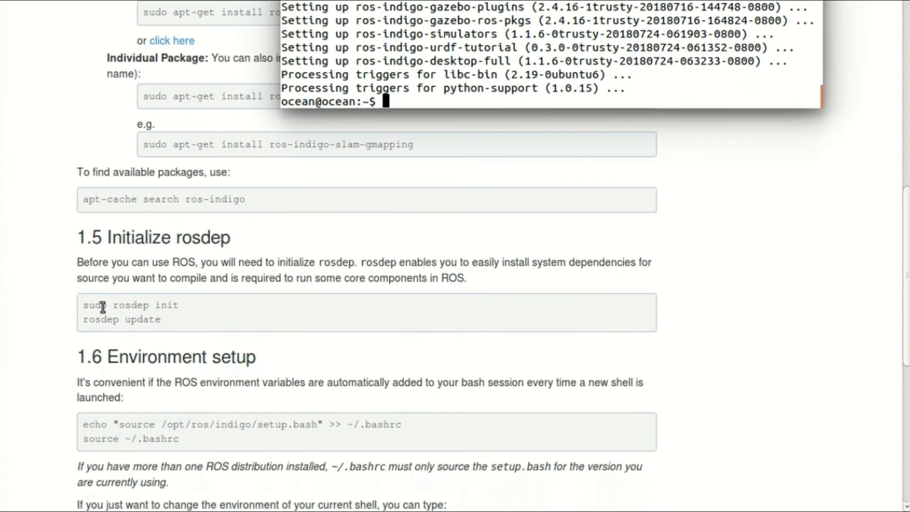
drag(84, 305, 180, 310)
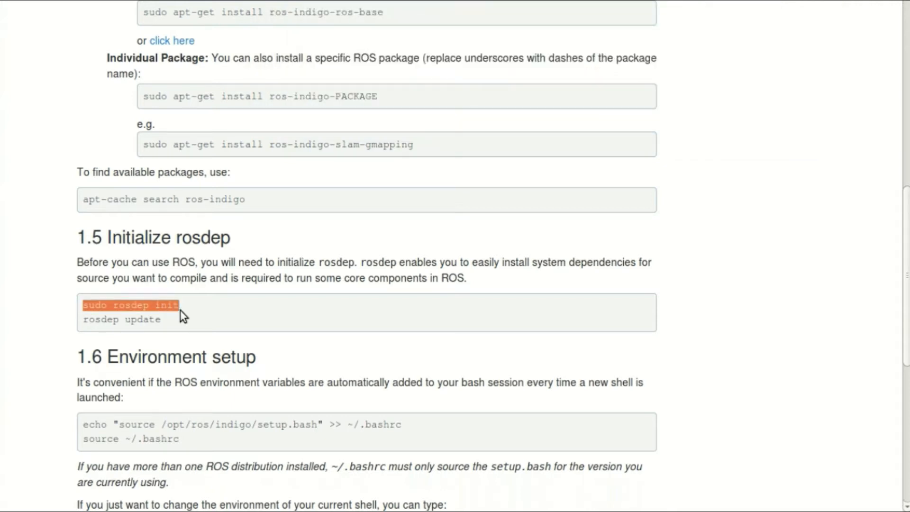
right_click(180, 310)
click(196, 322)
key(alt+Tab)
key(ctrl+shift+v)
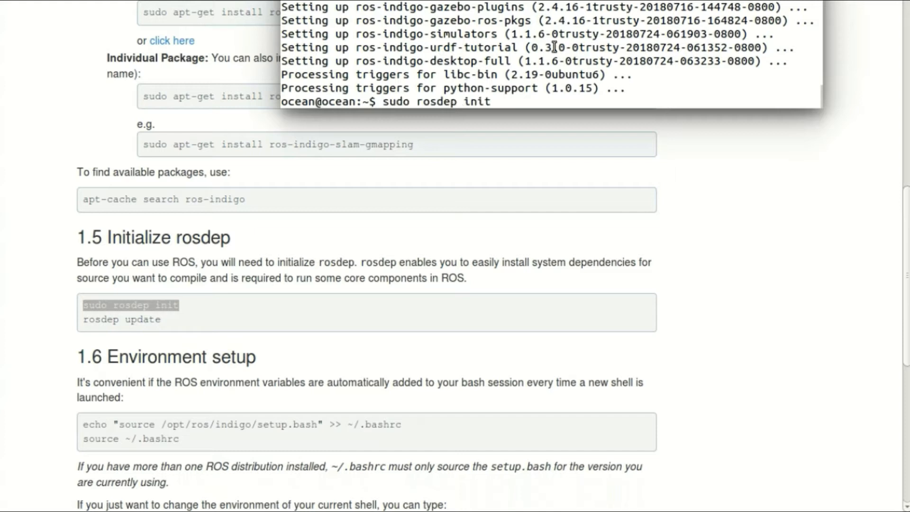
key(Return)
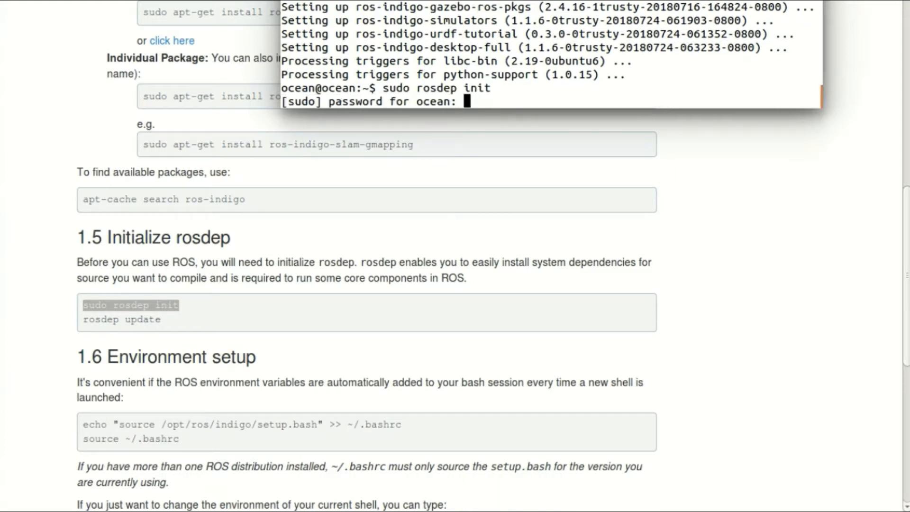
key(Return)
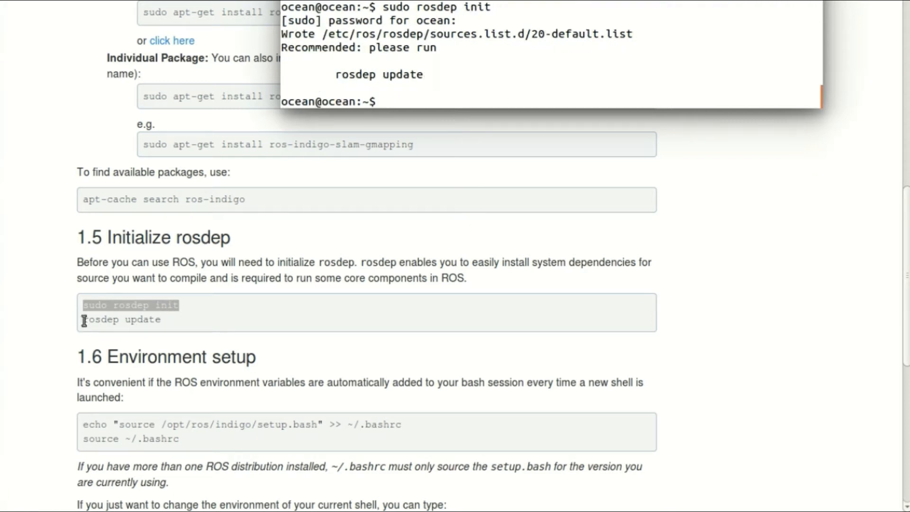
Step: Copy "rosdep update" from section 1.5 and run it in the terminal
drag(88, 320, 137, 320)
click(109, 322)
double_click(109, 322)
click(109, 321)
triple_click(109, 322)
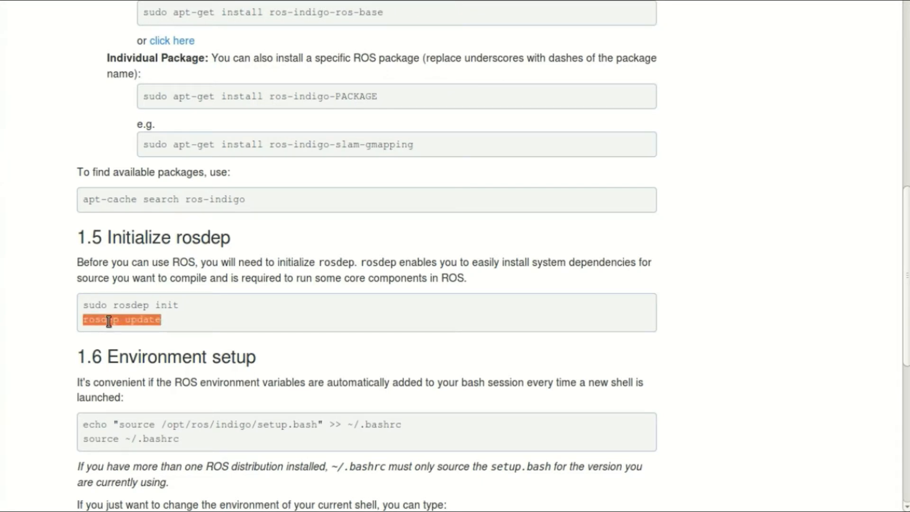
key(alt+Tab)
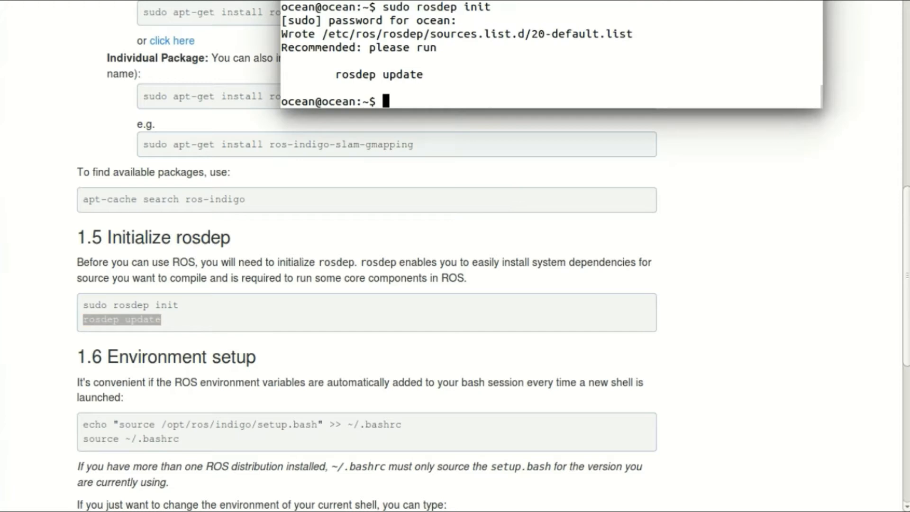
key(ctrl+shift+v)
key(Return)
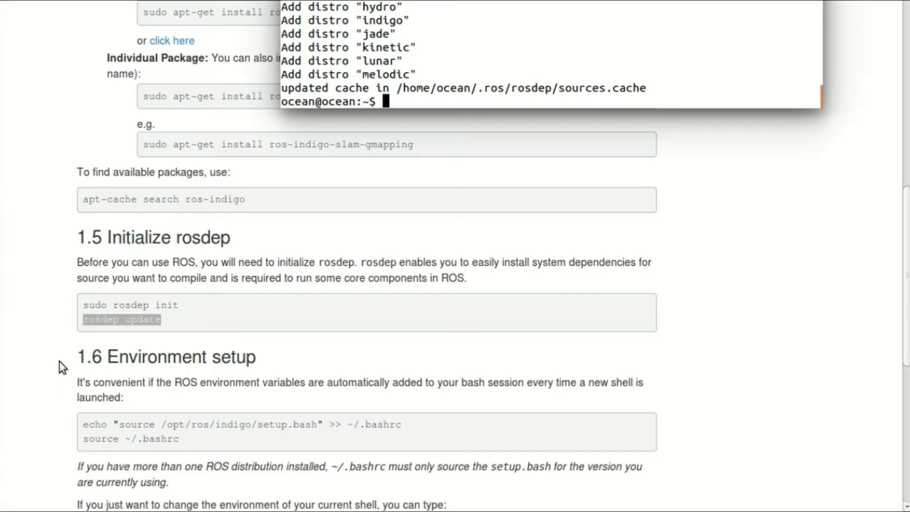
Step: Run the first section 1.6 command, echo "source /opt/ros/indigo/setup.bash" >> ~/.bashrc, in the terminal
click(135, 415)
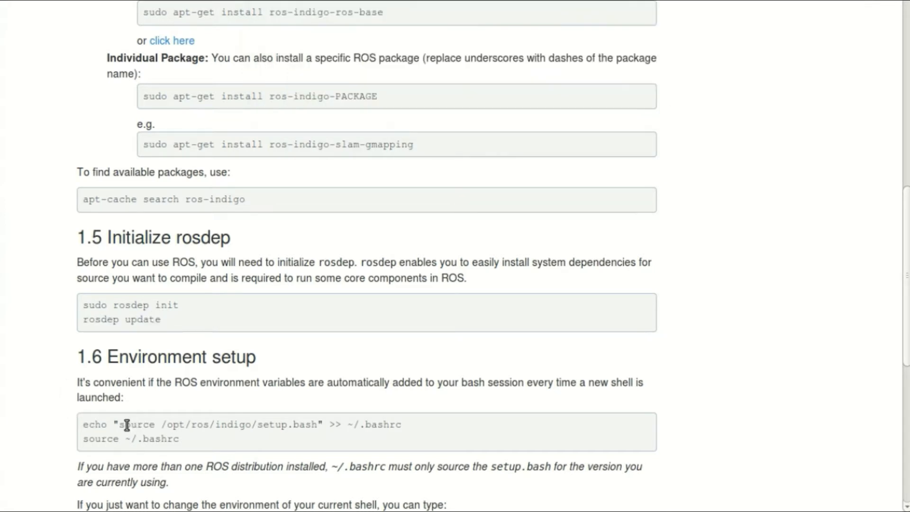
triple_click(127, 423)
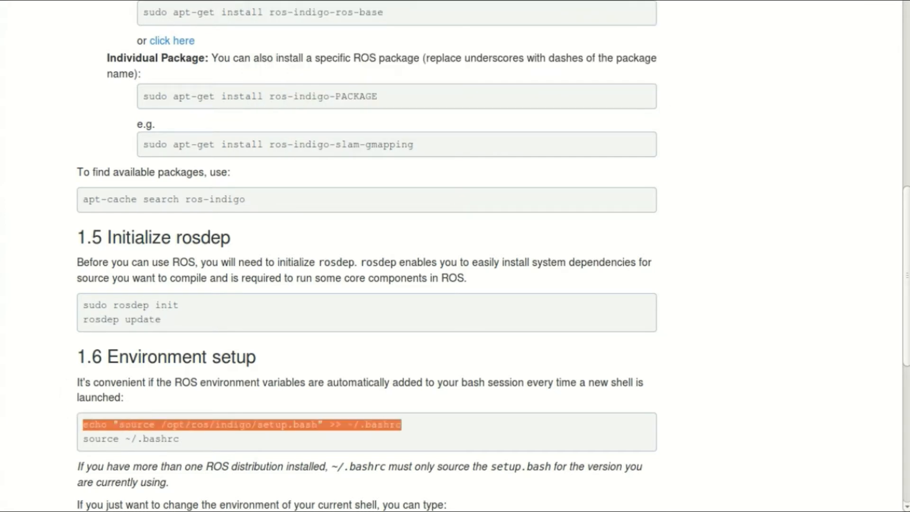
key(alt+Tab)
key(ctrl+shift+v)
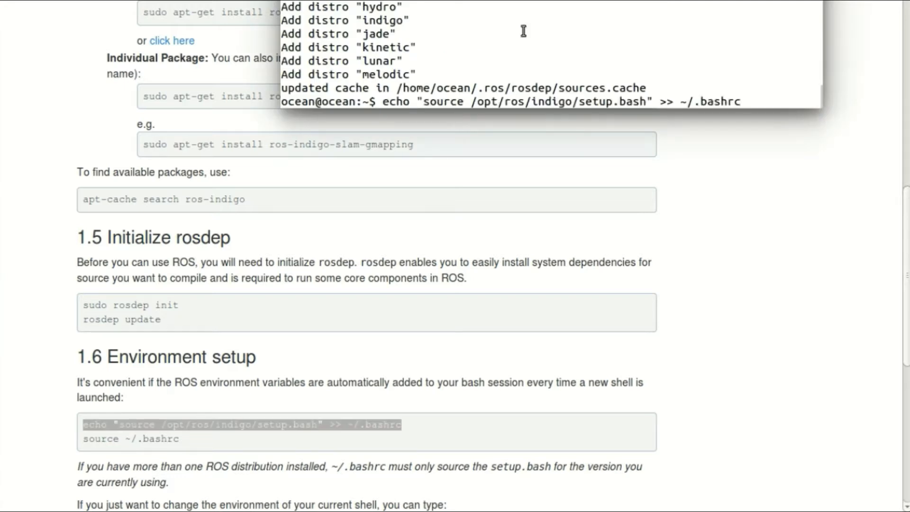
key(Return)
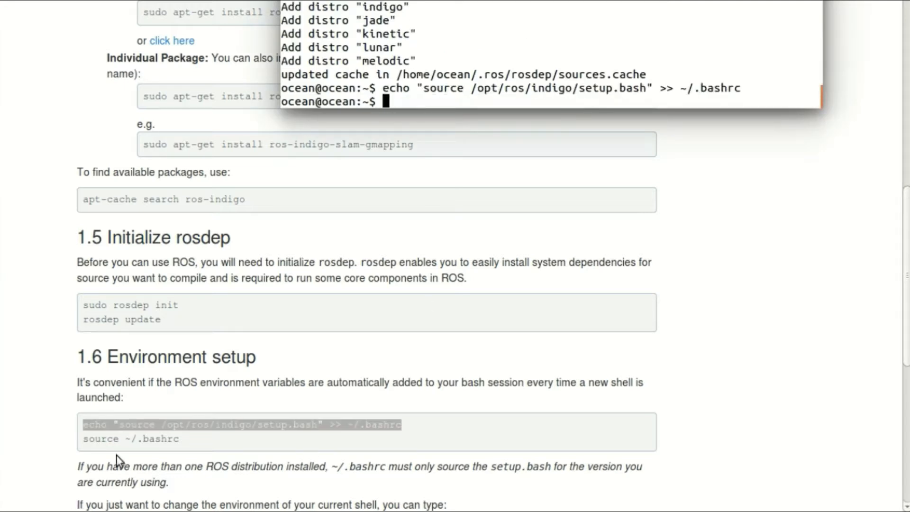
Step: Copy "source ~/.bashrc" from section 1.6 and run it in the terminal to reload the shell configuration
click(152, 431)
triple_click(152, 438)
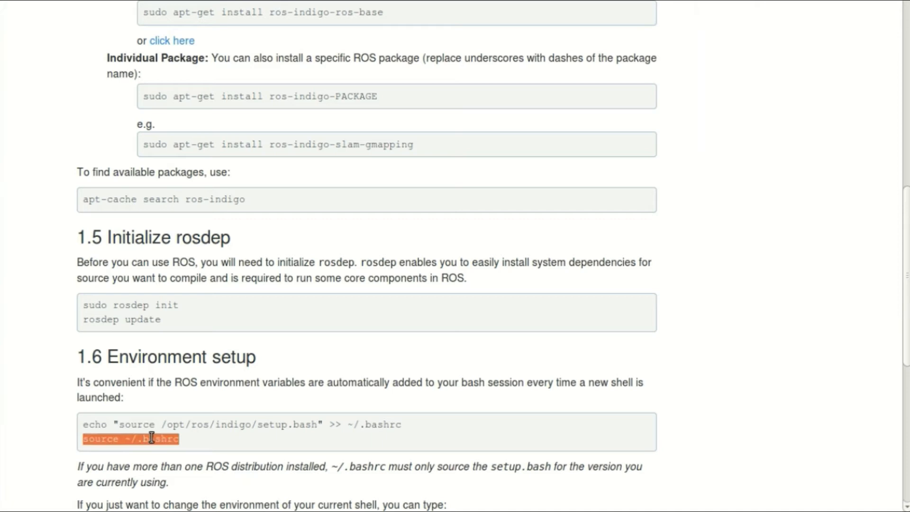
key(alt+Tab)
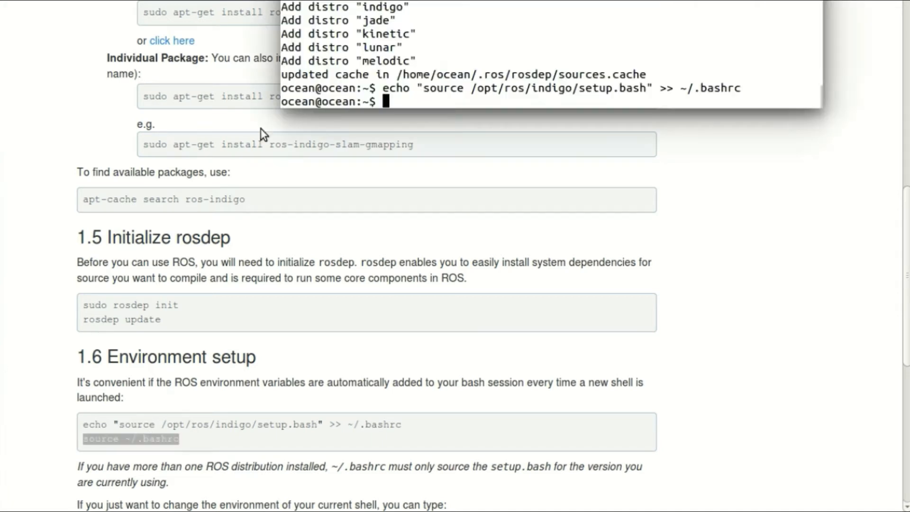
middle_click(521, 60)
key(Return)
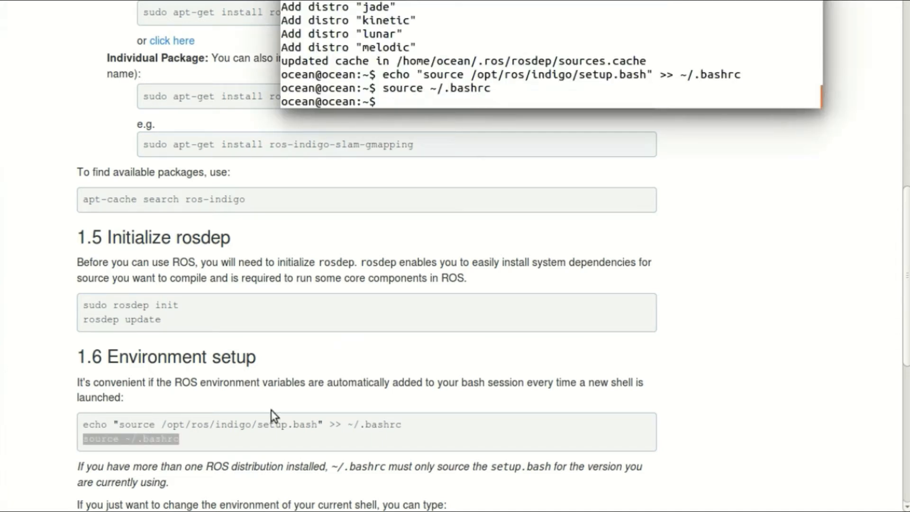
Step: Select the current-shell environment command in section 1.6, and rerun "source ~/.bashrc" in the terminal
scroll(221, 448, down, 2)
scroll(223, 448, down, 10)
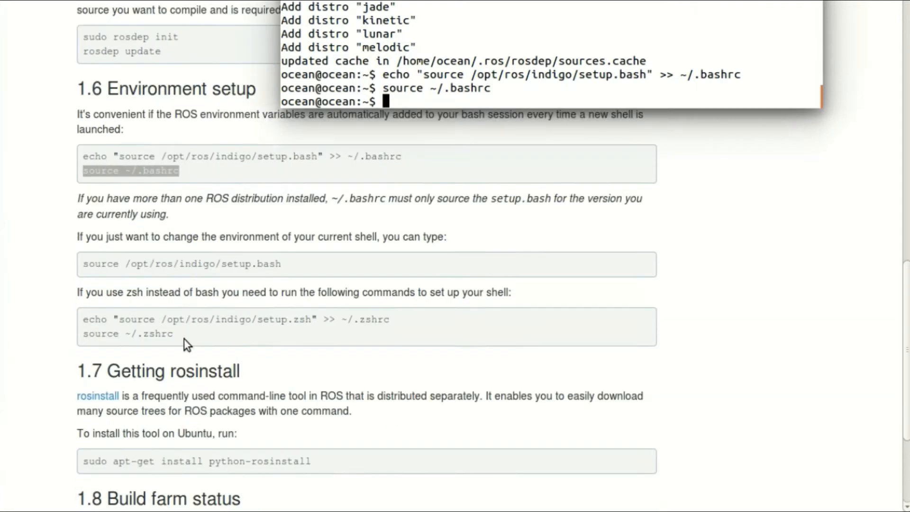
triple_click(142, 195)
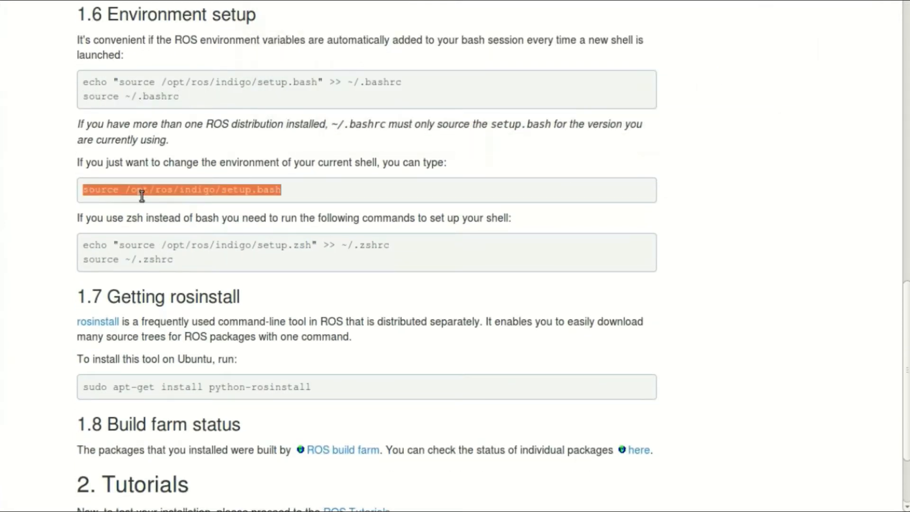
key(alt+Tab)
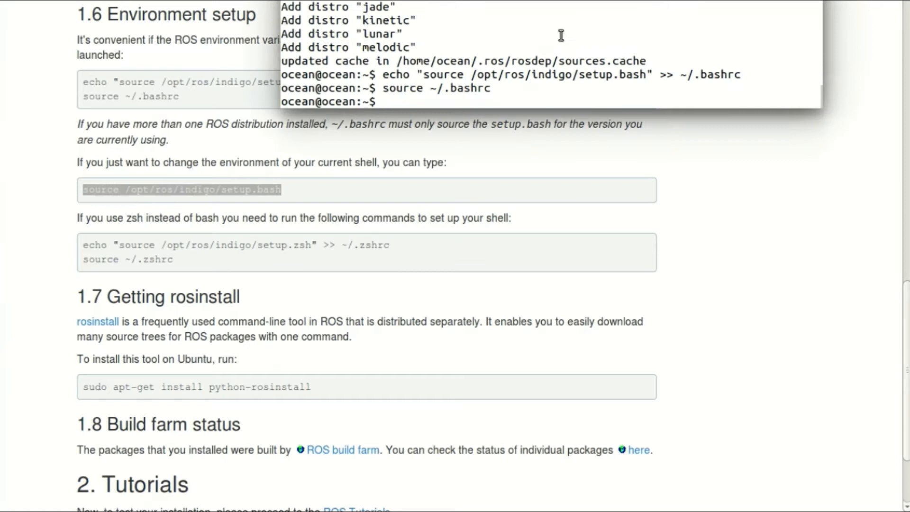
key(Up)
key(Return)
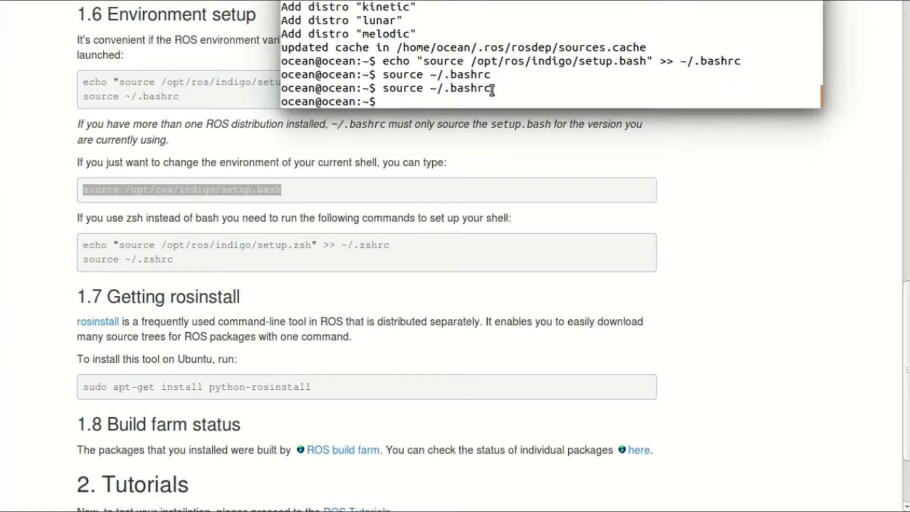
Step: Copy "source /opt/ros/indigo/setup.bash" from section 1.6 and run it in the terminal
right_click(206, 190)
click(234, 198)
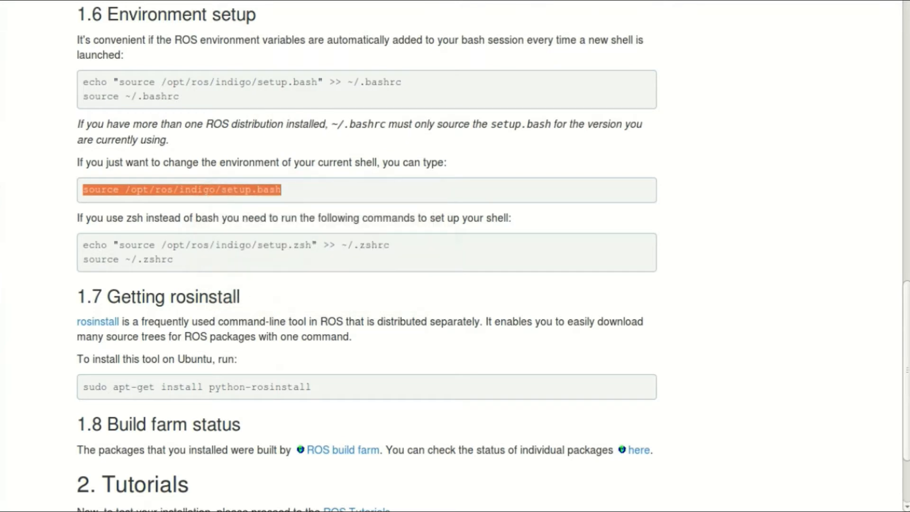
key(alt+Tab)
right_click(571, 2)
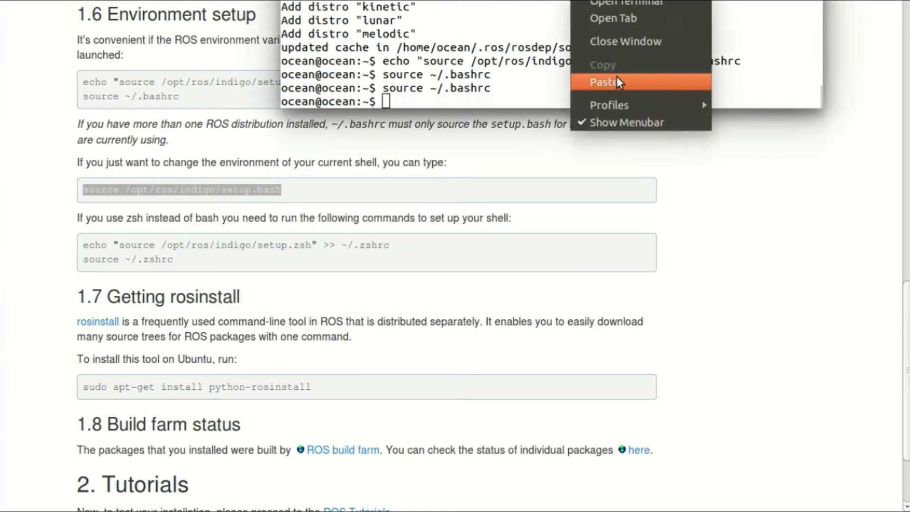
click(617, 79)
key(Return)
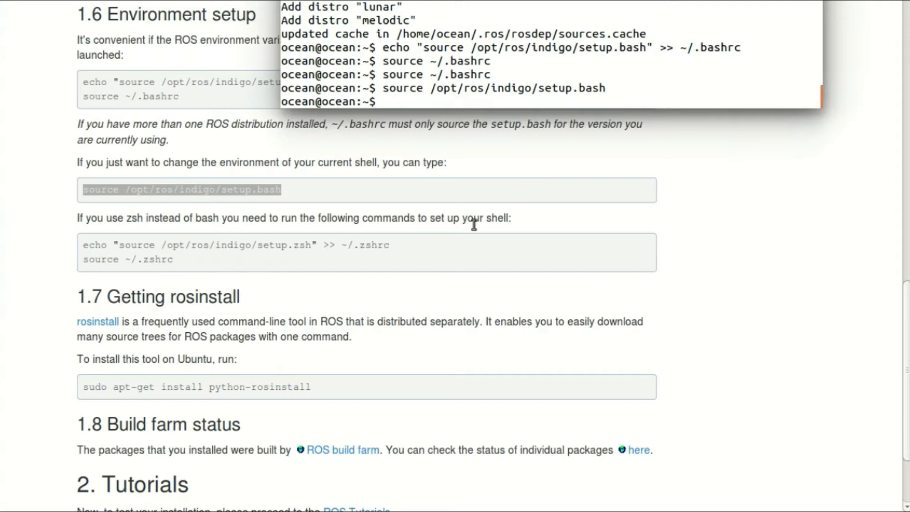
Step: Copy "sudo apt-get install python-rosinstall" from section 1.7 and run it in the terminal
click(159, 248)
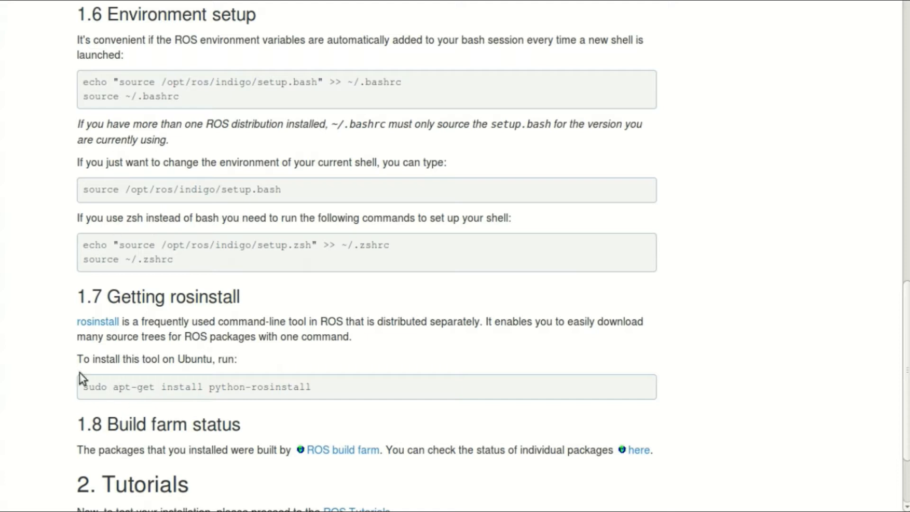
triple_click(90, 388)
key(ctrl+c)
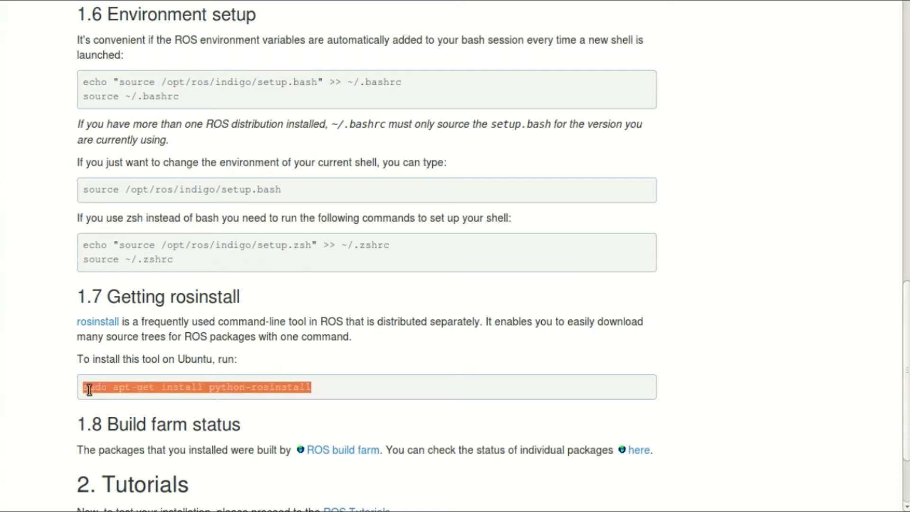
key(alt+Tab)
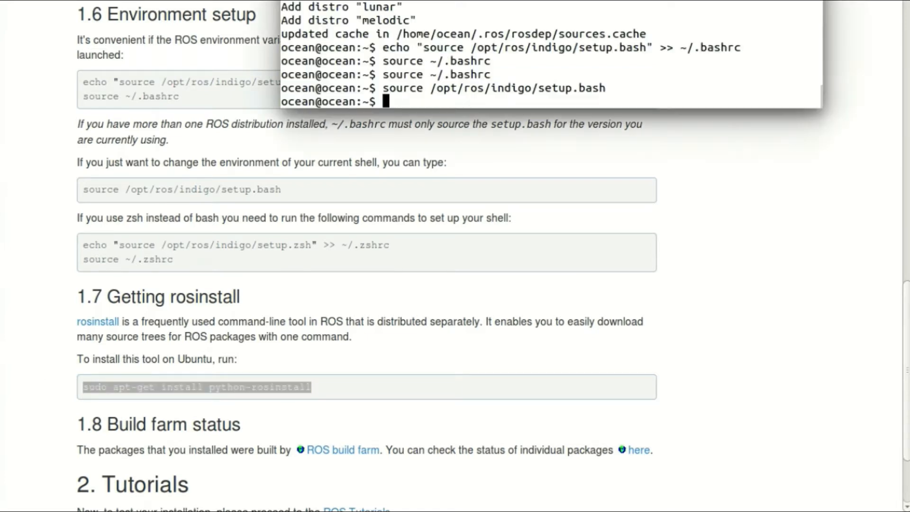
key(ctrl+shift+v)
key(Return)
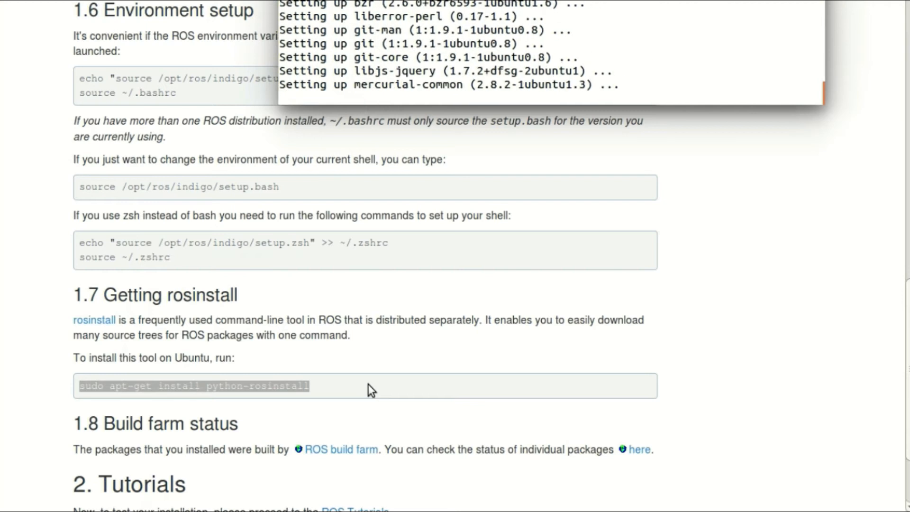
scroll(455, 396, down, 5)
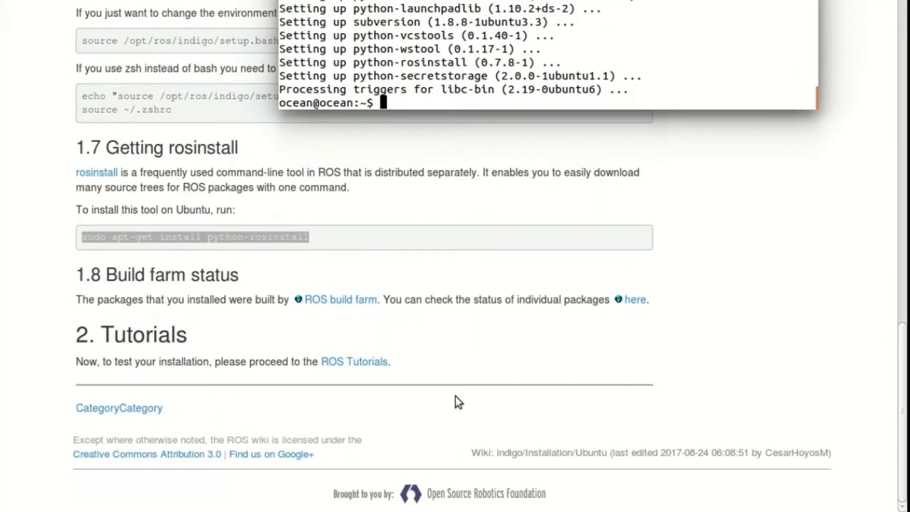
Step: Open a new terminal and run "roscore" to test the ROS installation
click(474, 323)
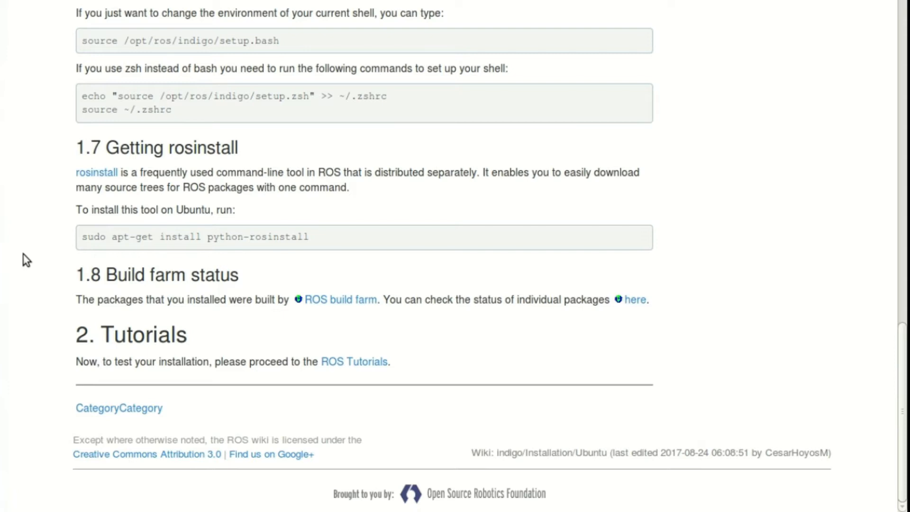
click(0, 189)
click(0, 189)
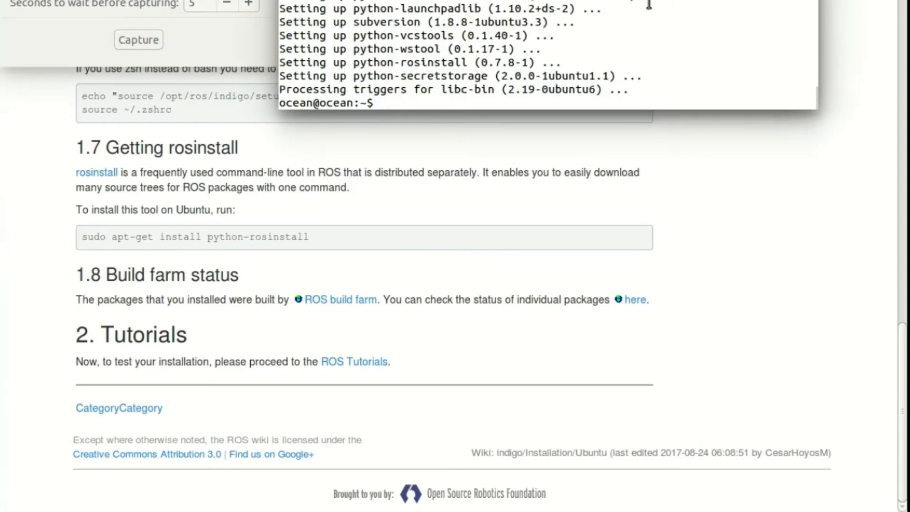
key(ctrl+alt+t)
text(roscore)
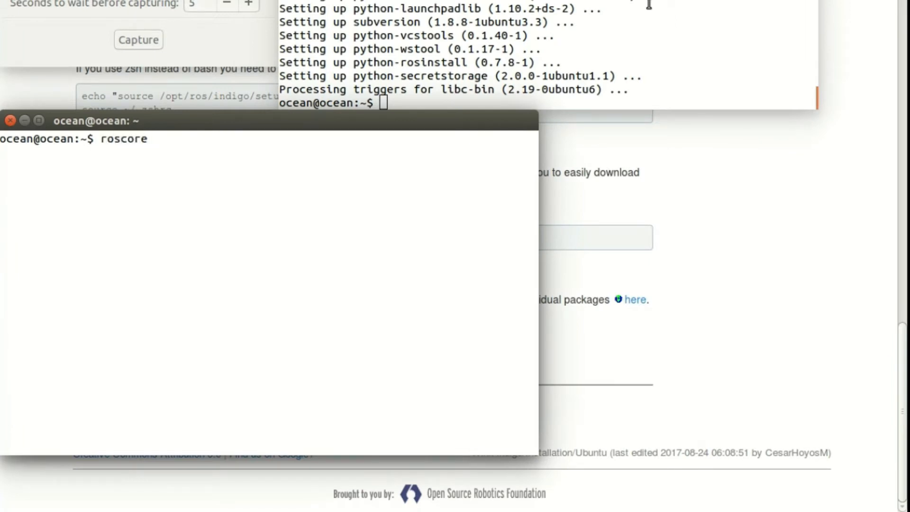
click(142, 1)
key(Return)
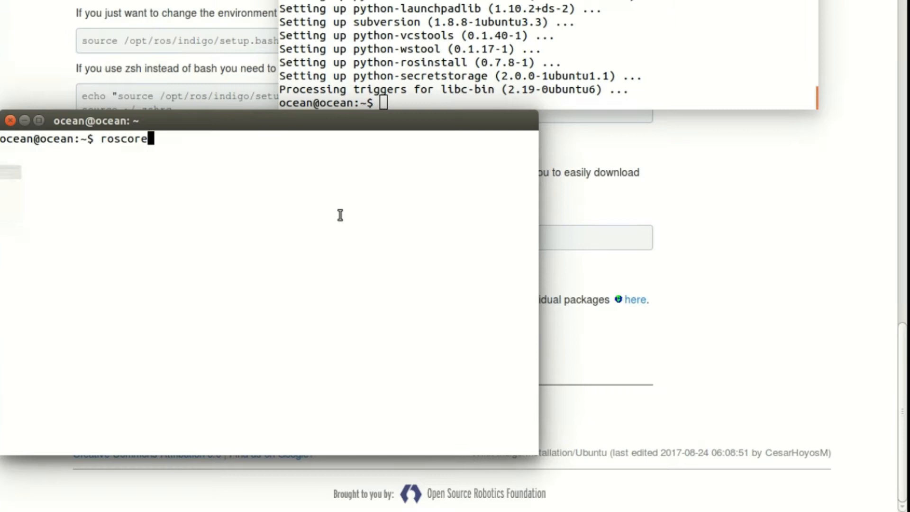
key(Return)
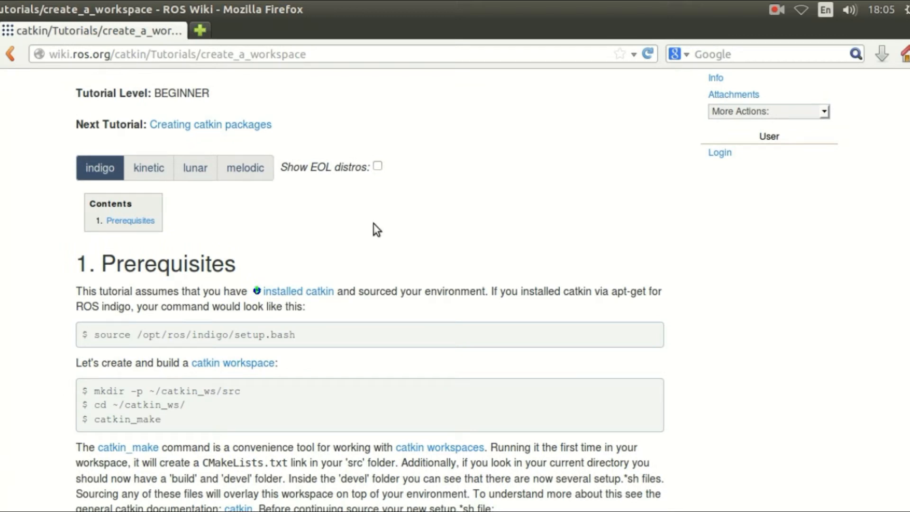
Step: Open a new terminal beside the catkin workspace tutorial and run its first command, "source /opt/ros/indigo/setup.bash"
key(ctrl+alt+t)
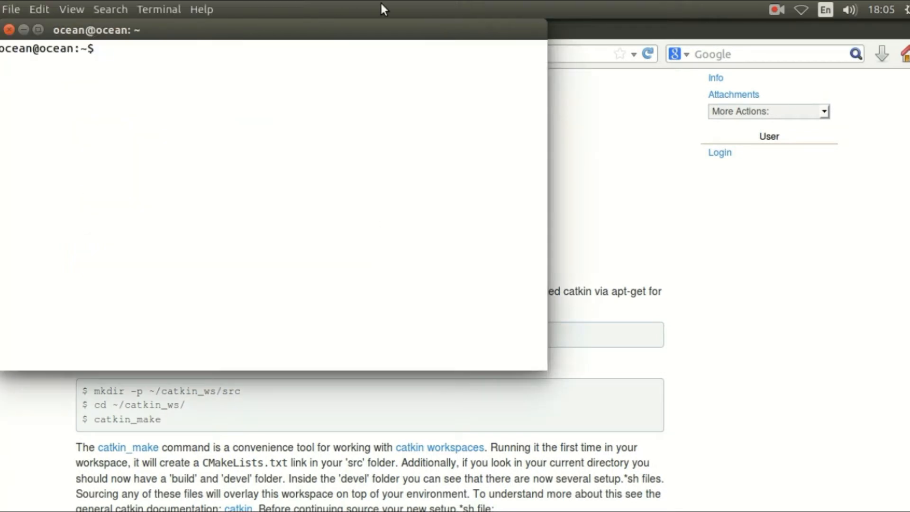
drag(331, 36, 684, 148)
drag(91, 334, 349, 338)
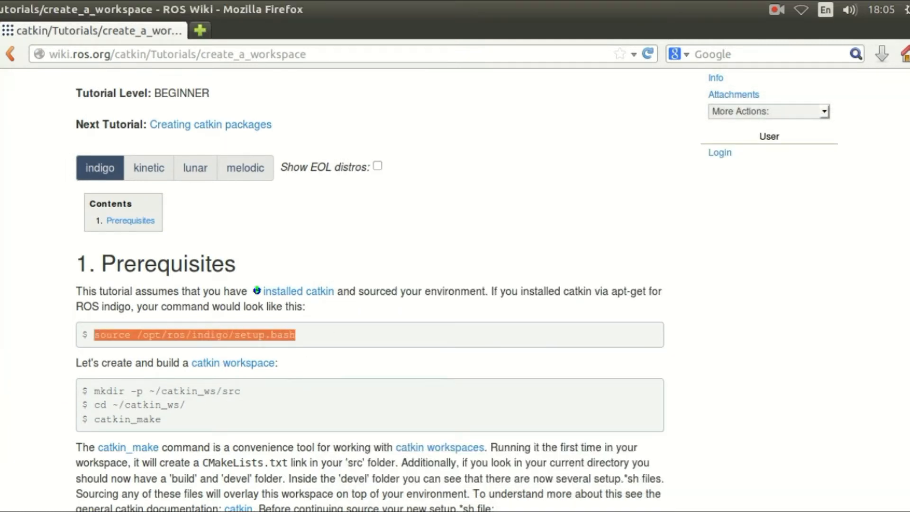
key(alt+Tab)
text(source /opt/ros/indigo/setup.bash)
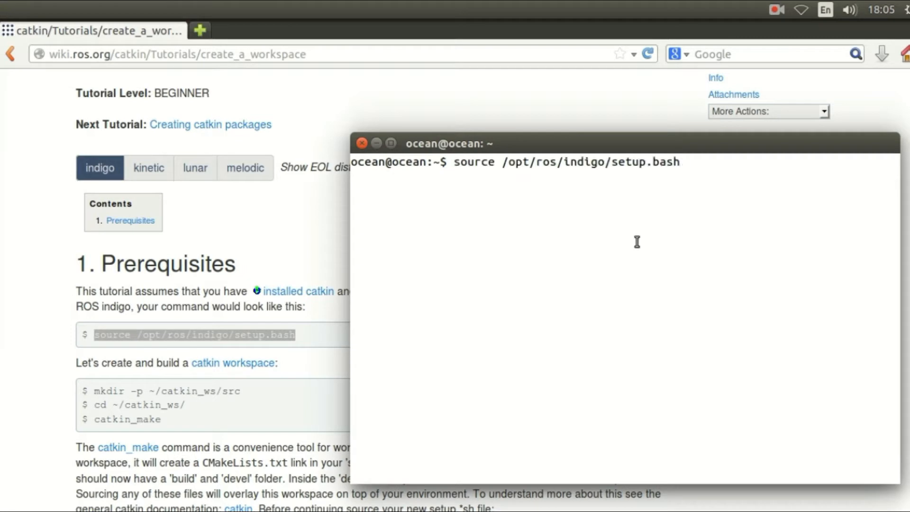
key(Return)
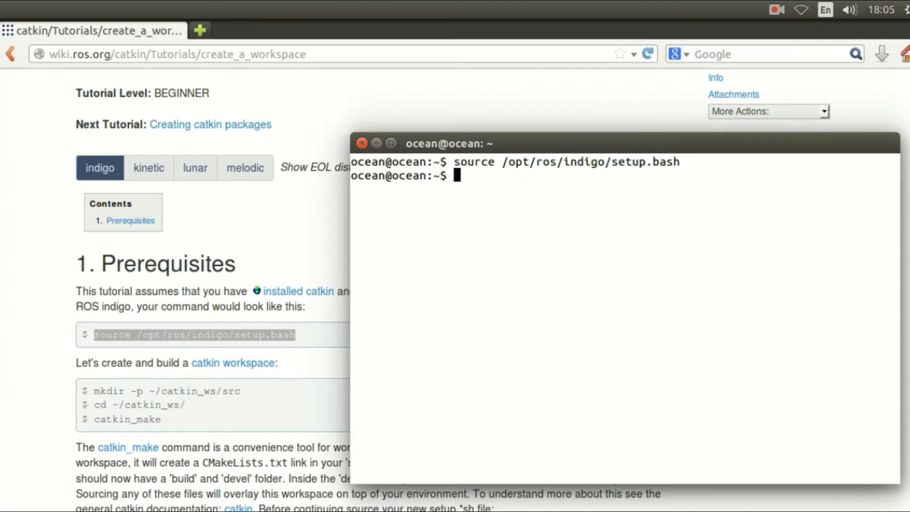
Step: Copy "mkdir -p ~/catkin_ws/src" from the tutorial and run it in the terminal to create the workspace folders
click(97, 394)
drag(81, 391, 212, 403)
click(125, 394)
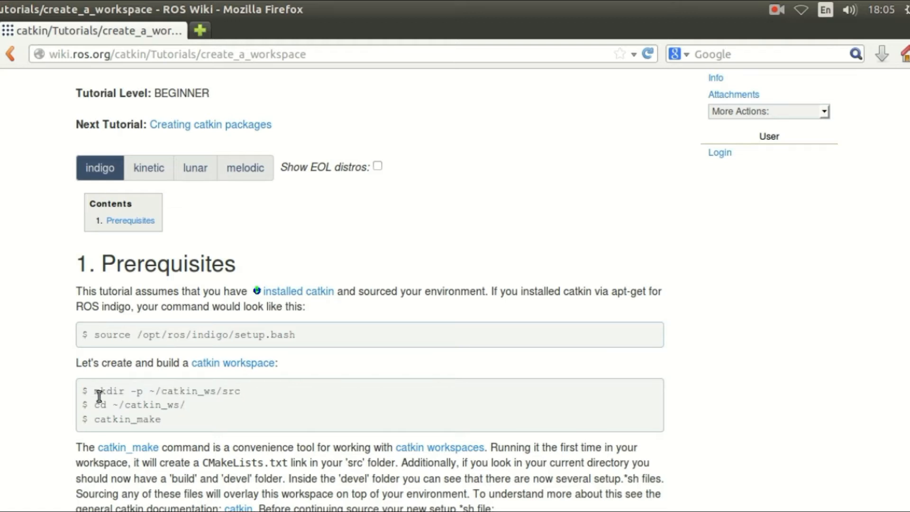
drag(93, 392, 239, 396)
key(ctrl+c)
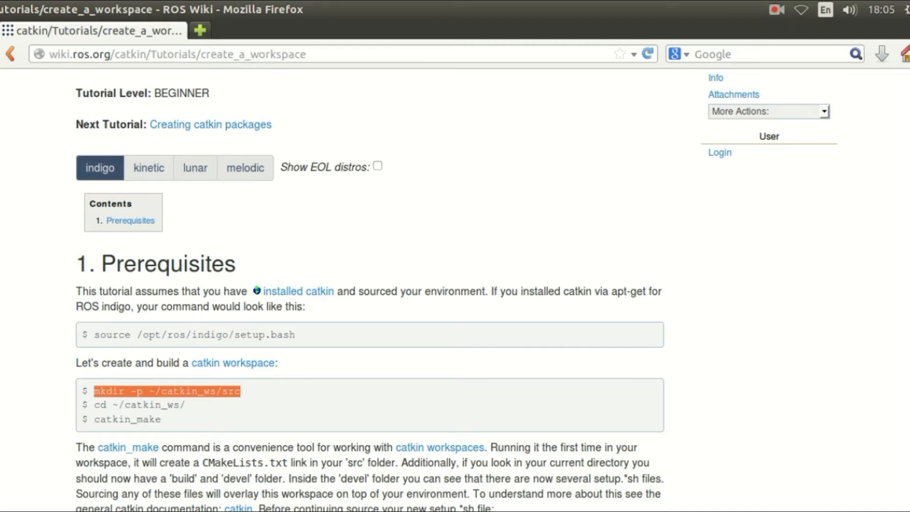
key(alt+Tab)
middle_click(543, 259)
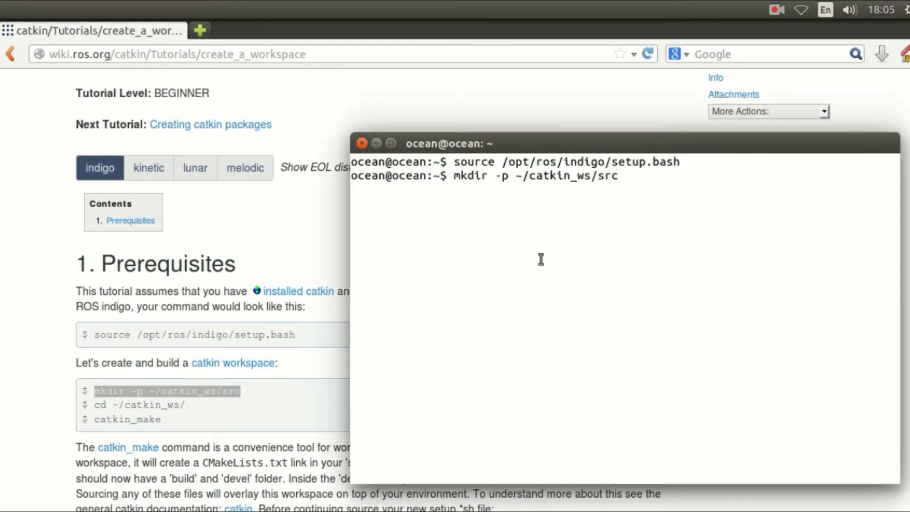
key(Return)
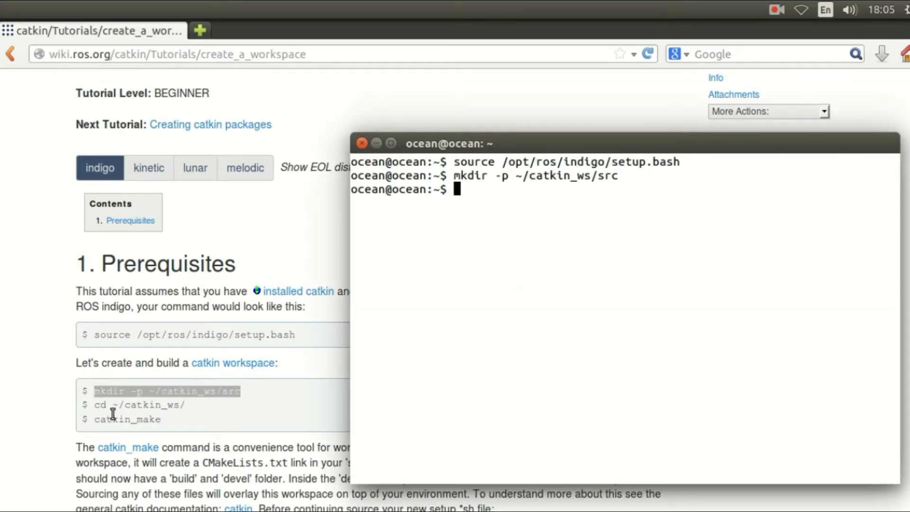
Step: Copy "cd ~/catkin_ws/" from the tutorial and run it in the terminal to enter the workspace
drag(93, 406, 188, 405)
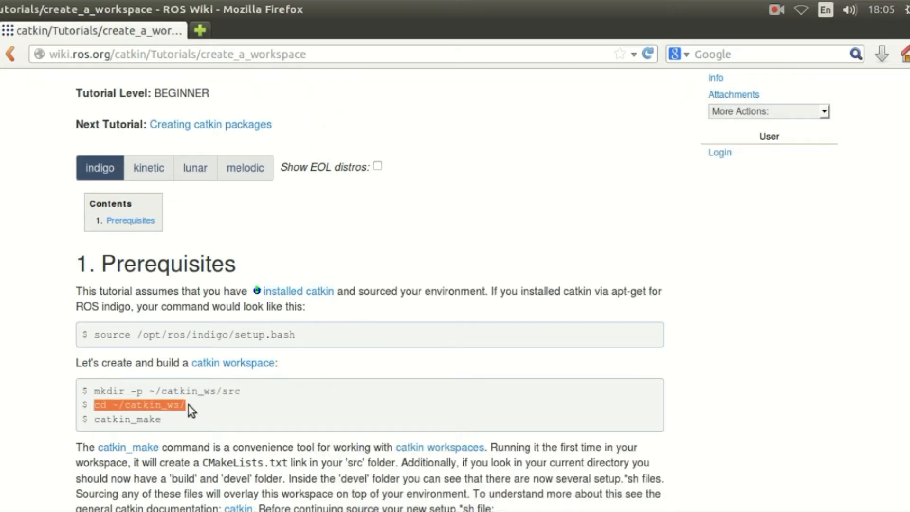
key(alt+Tab)
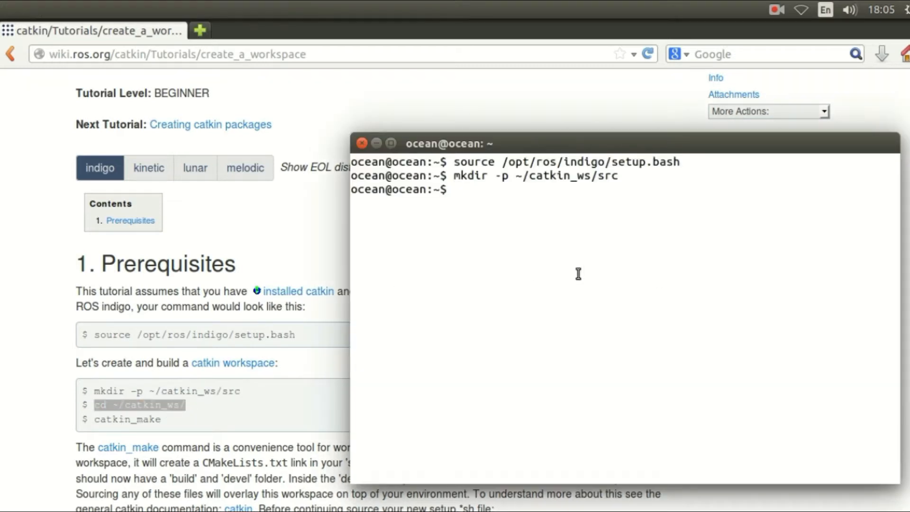
middle_click(573, 279)
key(Return)
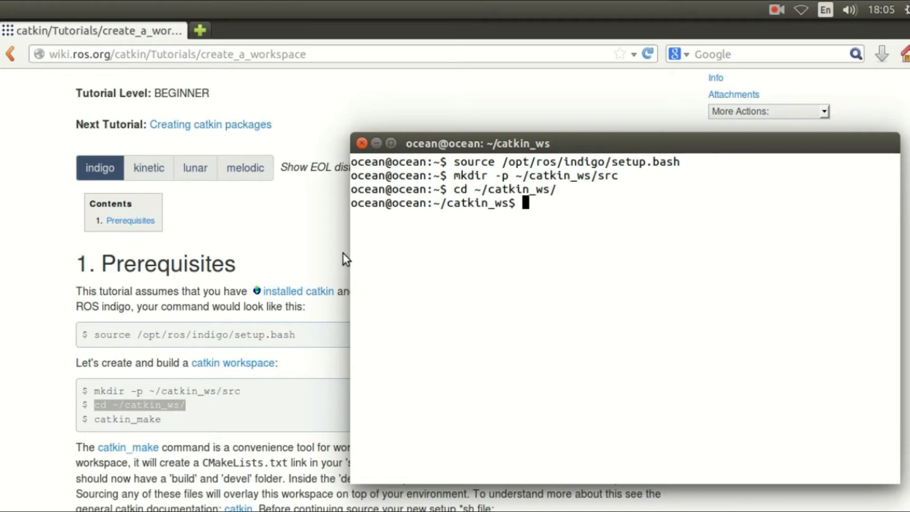
Step: Copy "catkin_make" from the tutorial and run it in the workspace folder to build the workspace
drag(95, 421, 157, 417)
click(158, 416)
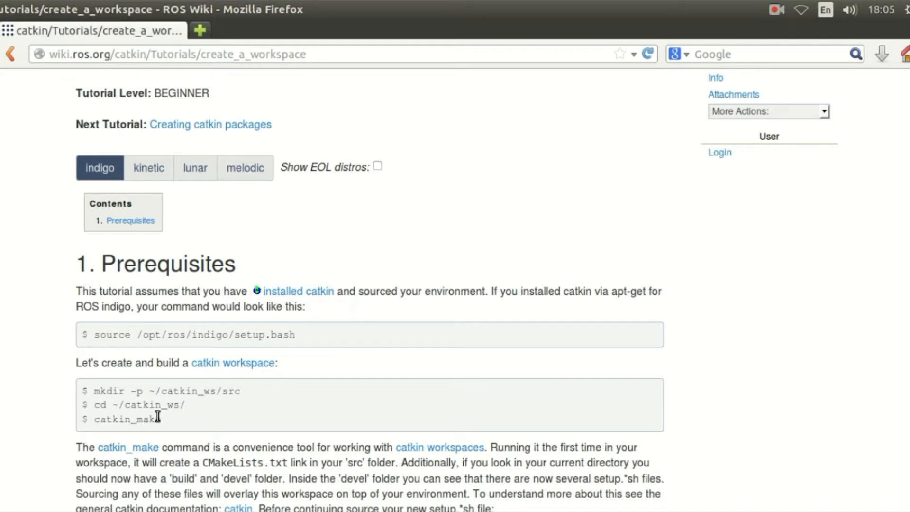
triple_click(97, 420)
key(ctrl+c)
click(97, 419)
key(shift+Right)
key(shift+Right)
key(shift+Right)
key(shift+Right)
key(shift+Right)
key(shift+Right)
key(shift+Right)
key(shift+Right)
key(shift+Right)
key(shift+Right)
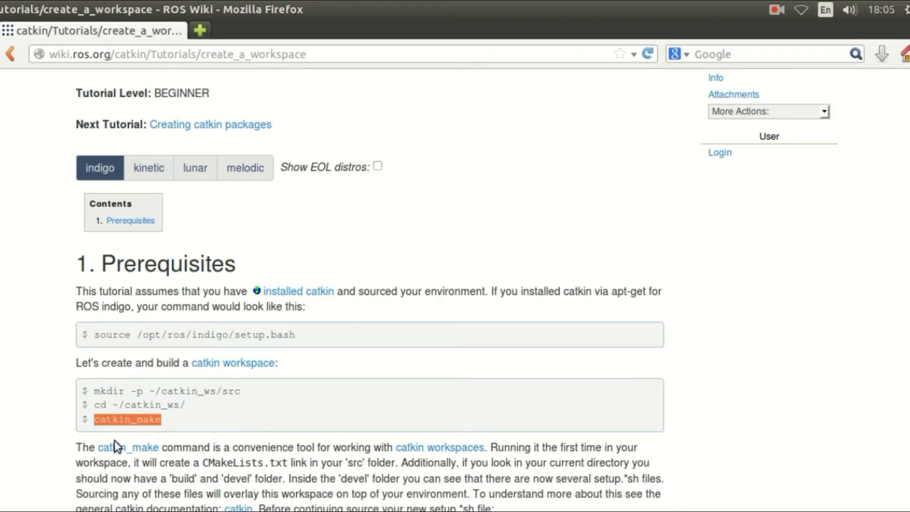
key(alt+Tab)
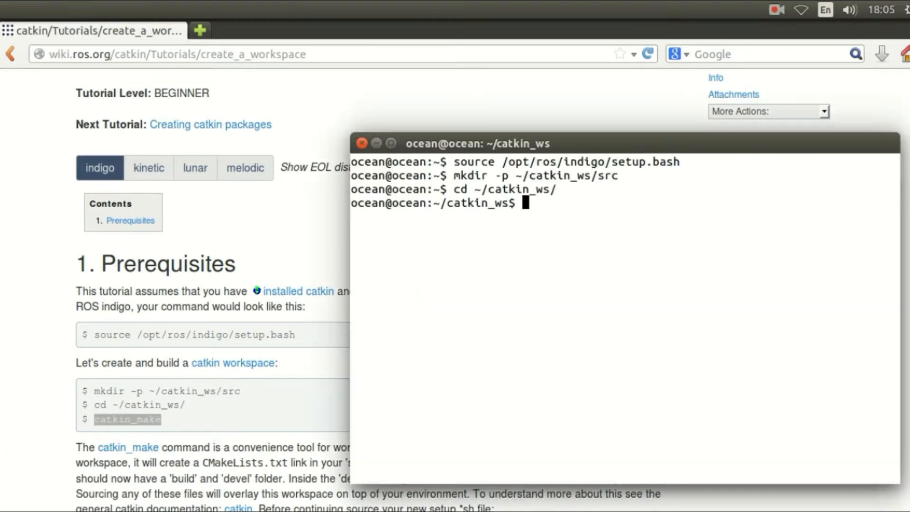
text(V)
key(BackSpace)
key(ctrl+shift+v)
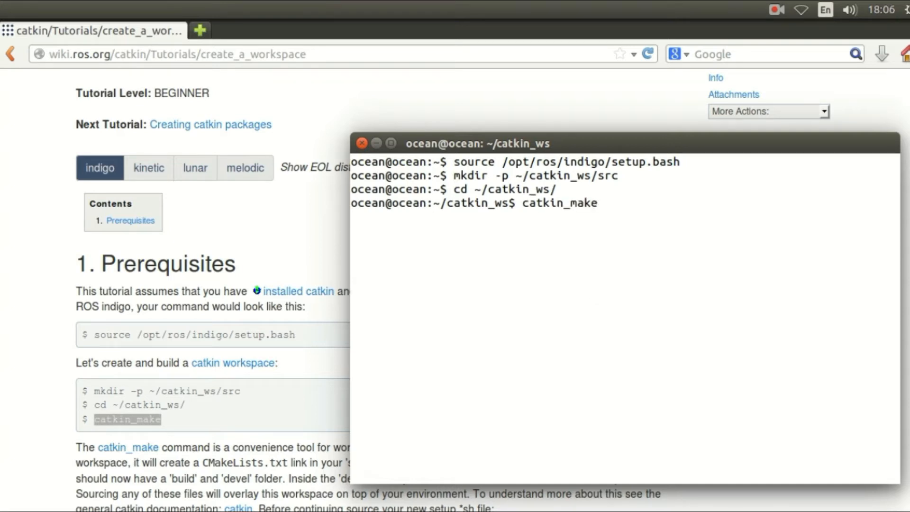
key(Return)
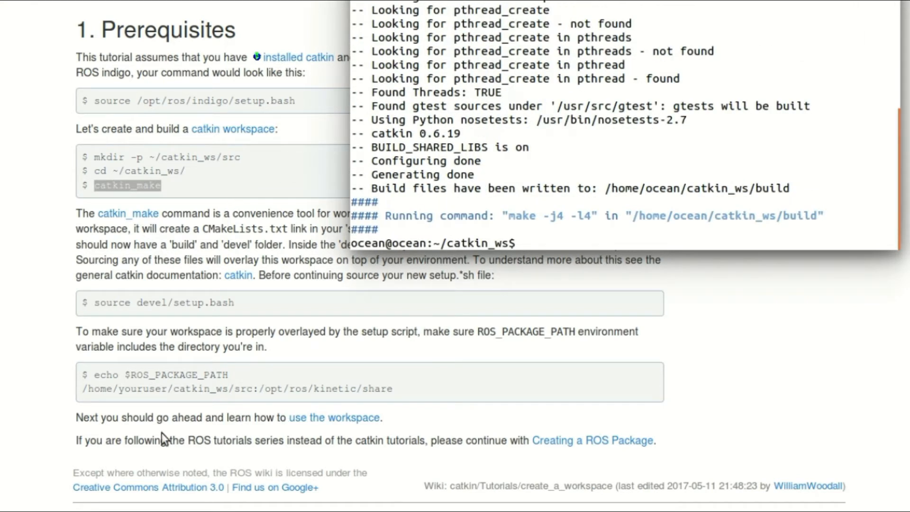
Step: Copy "source devel/setup.bash" from the tutorial and run it in the workspace terminal
drag(97, 301, 178, 295)
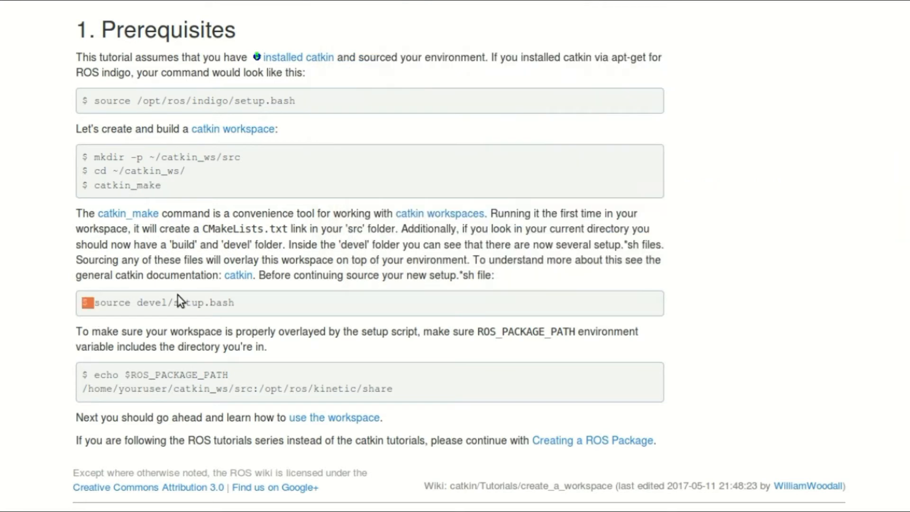
drag(93, 303, 234, 303)
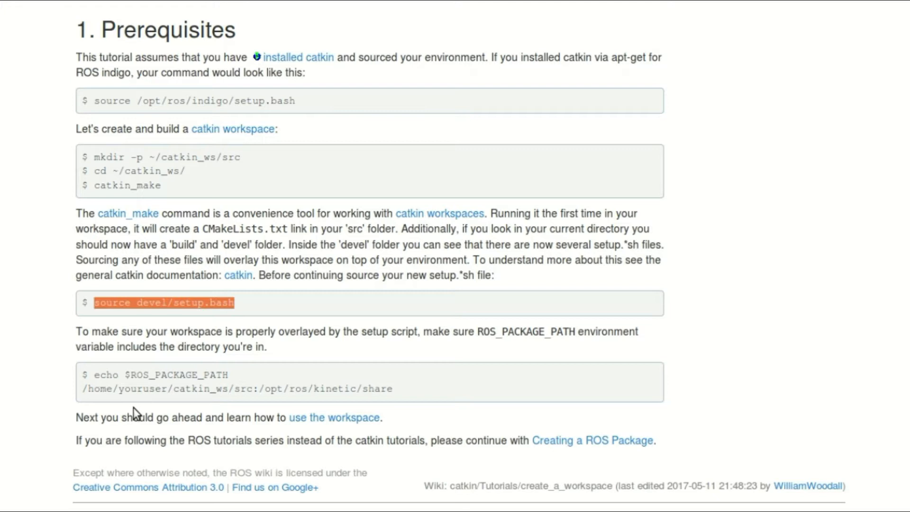
click(0, 266)
click(1, 266)
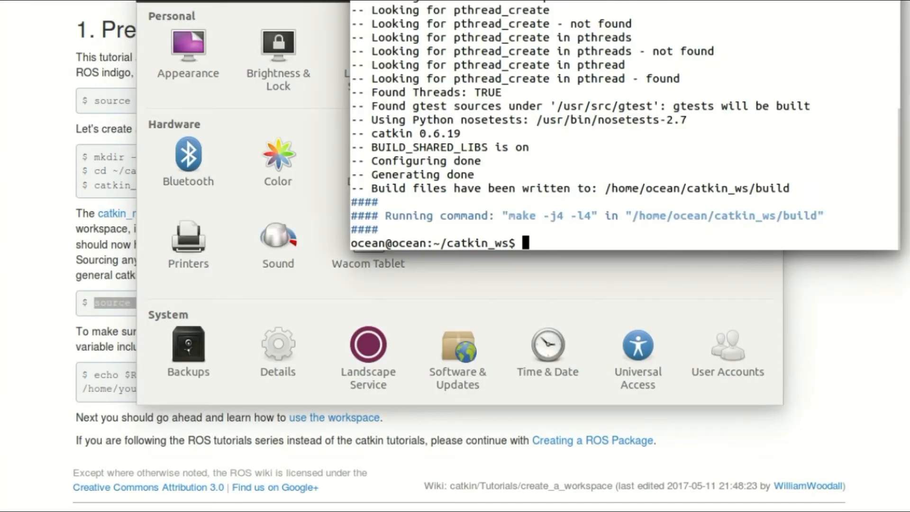
click(145, 0)
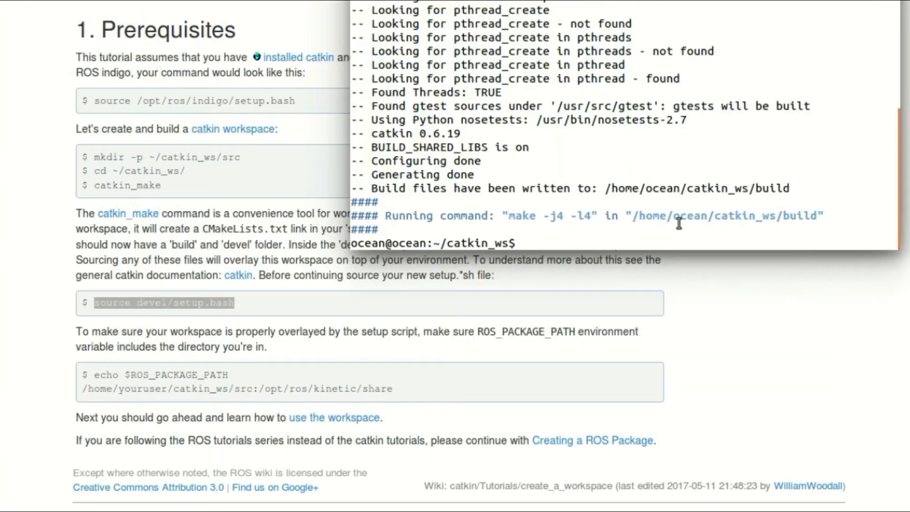
text(source devel/setup.bash)
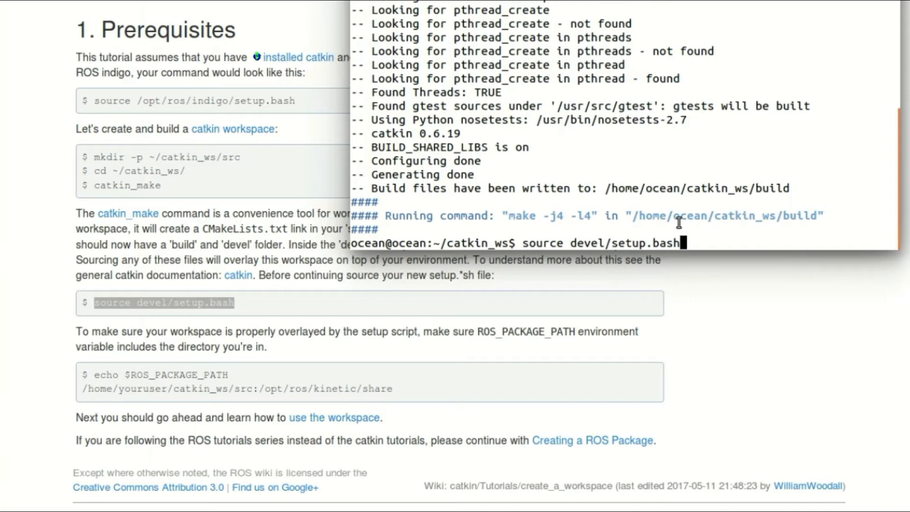
key(Return)
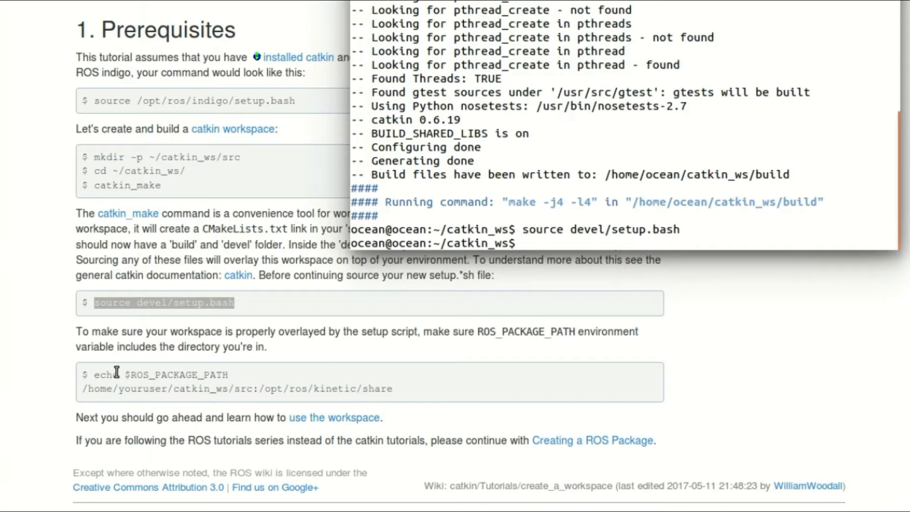
Step: Copy "echo $ROS_PACKAGE_PATH" from the tutorial and run it in the workspace terminal to check the package path
drag(98, 375, 232, 374)
click(231, 373)
drag(96, 374, 229, 374)
key(ctrl+c)
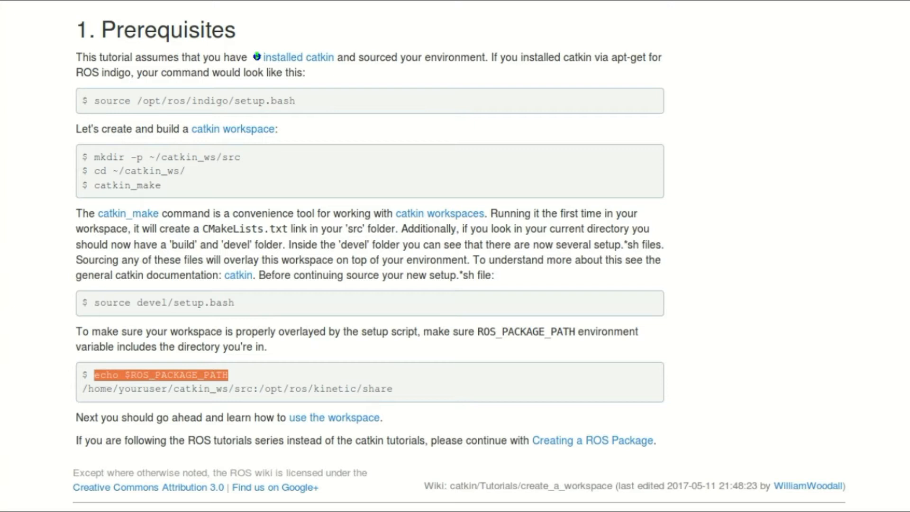
click(1, 212)
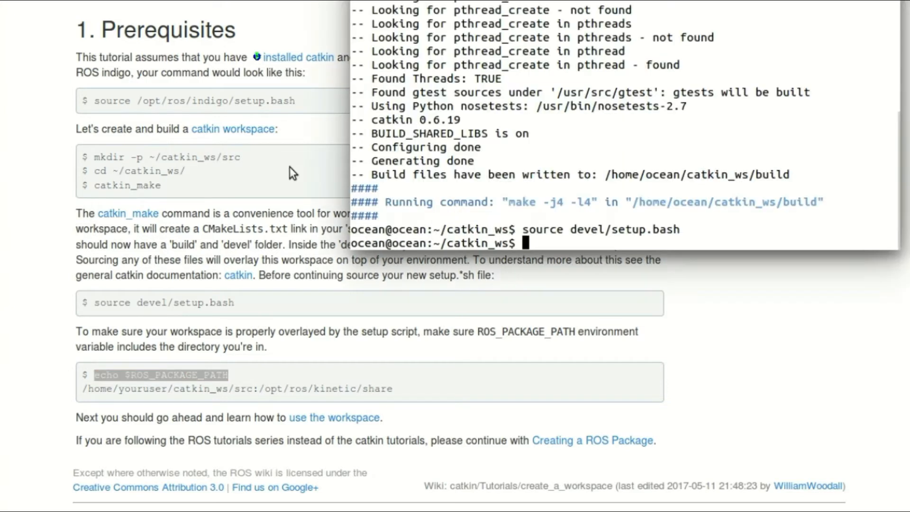
middle_click(576, 126)
key(Return)
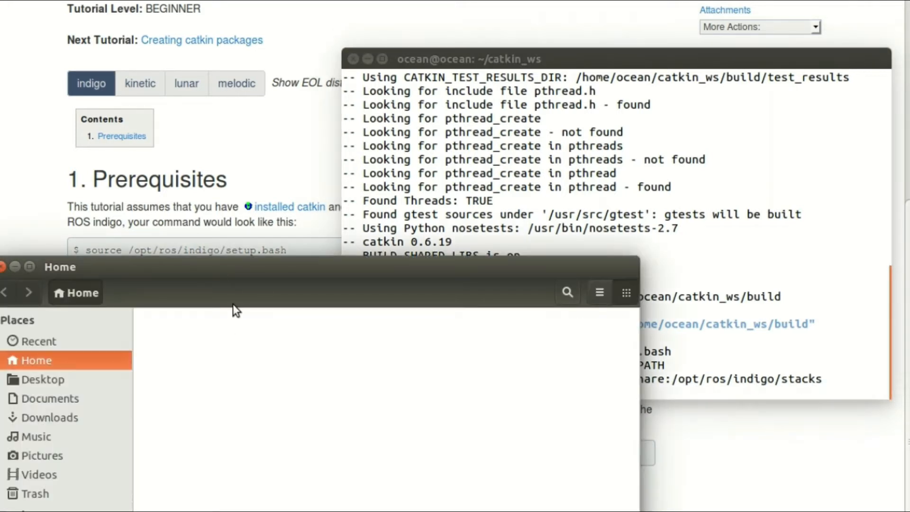
Step: Examine the contents of the catkin_ws folder and its src subfolder in the file manager, and close the file manager
drag(247, 267, 319, 97)
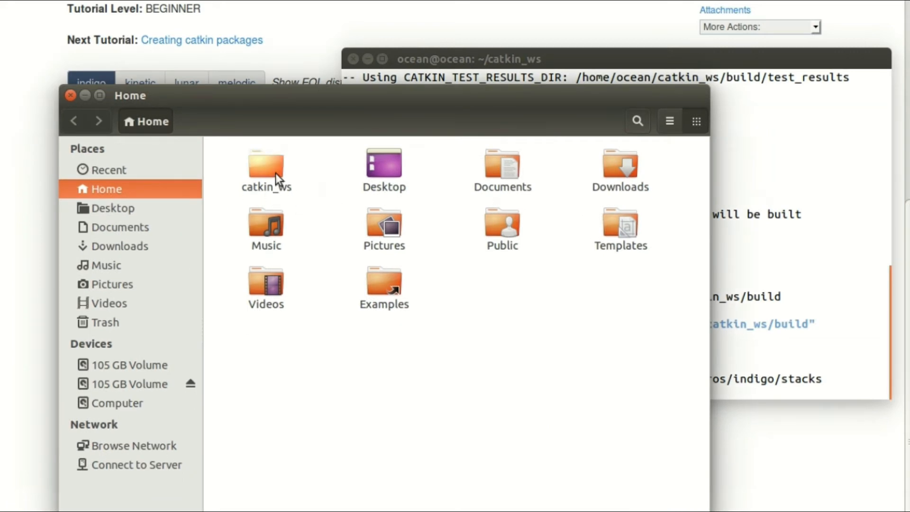
double_click(258, 162)
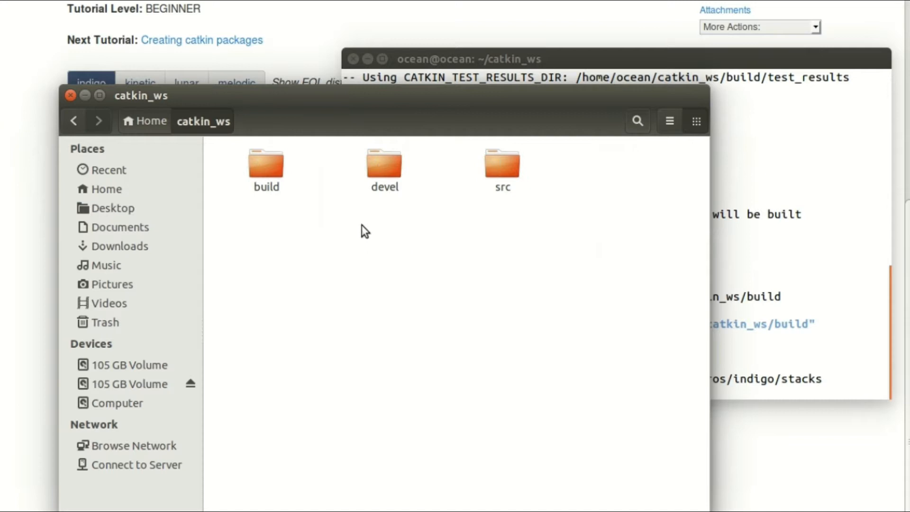
double_click(496, 169)
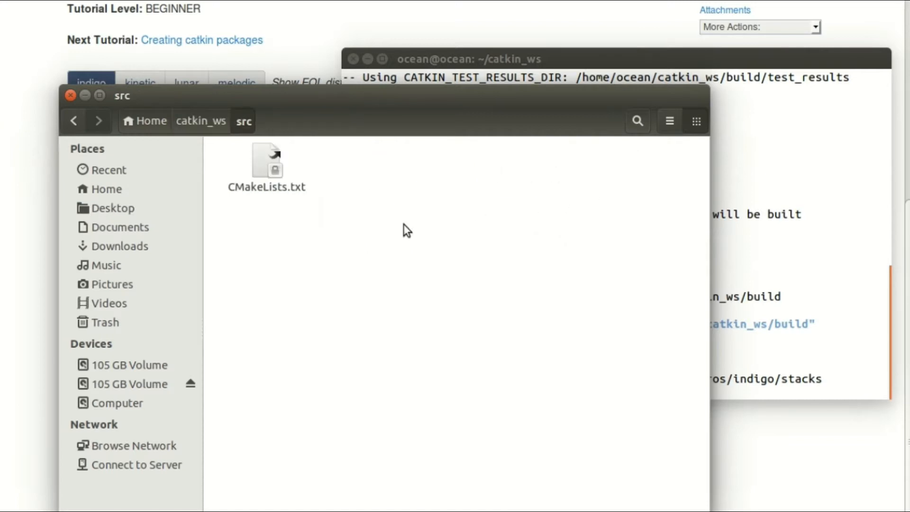
click(68, 95)
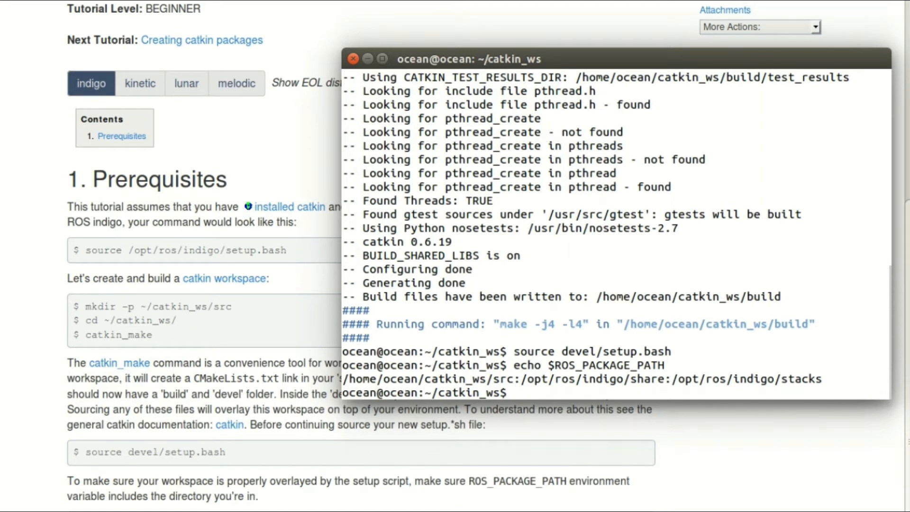
click(764, 1)
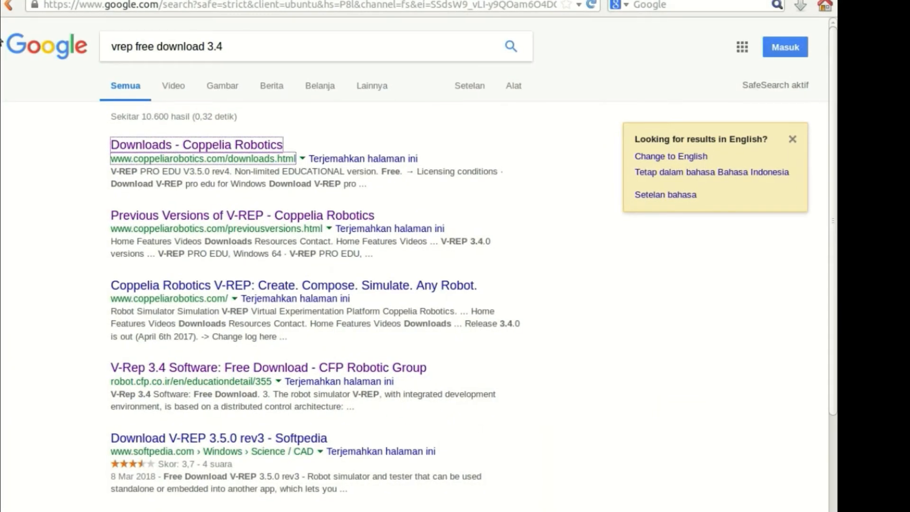
Step: Check the home folder for the V-REP_PRO_EDU_V3_2_3_rev4_Linux.tar.gz archive and return to the browser
click(2, 22)
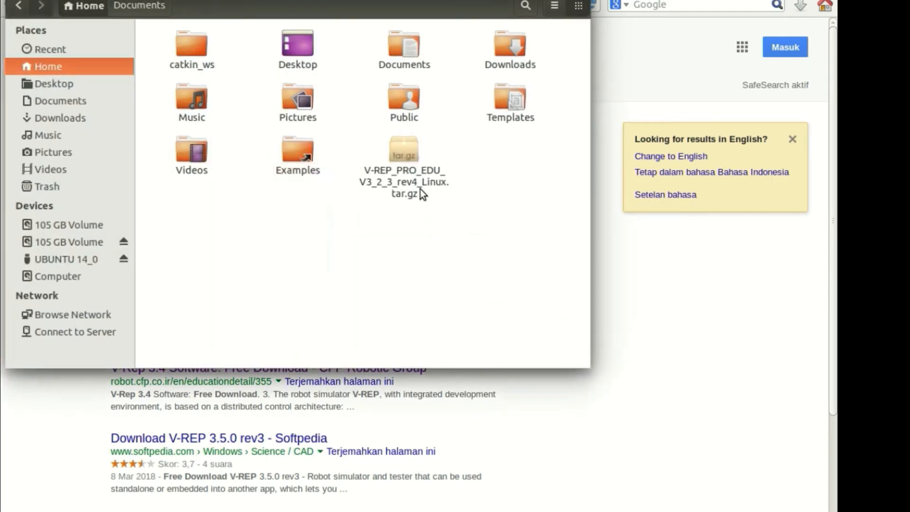
click(408, 148)
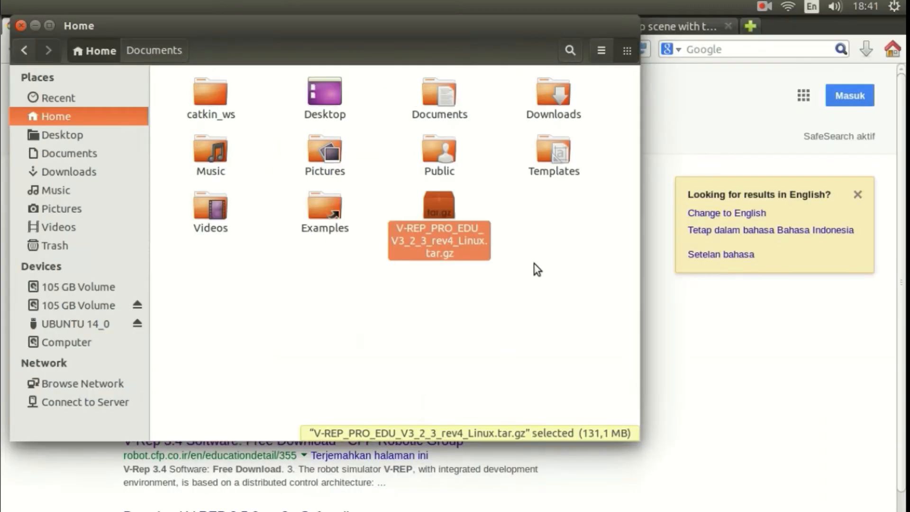
click(542, 265)
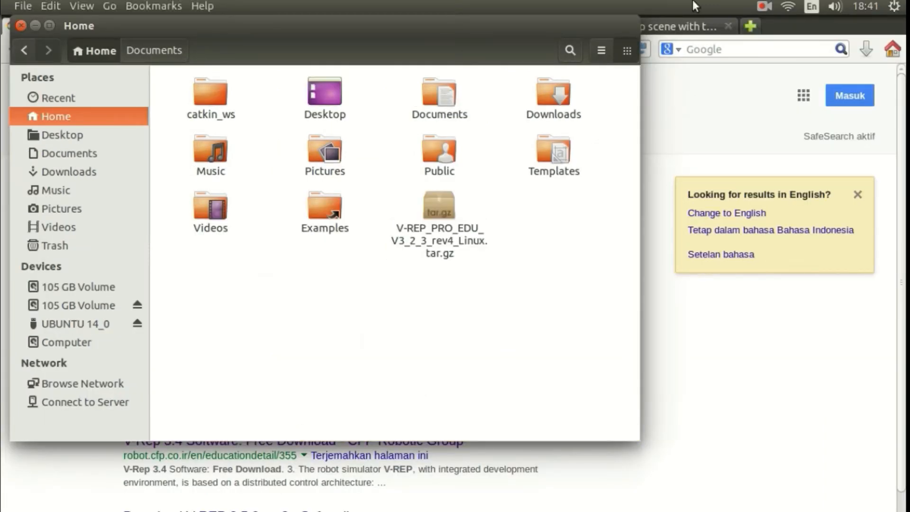
click(674, 109)
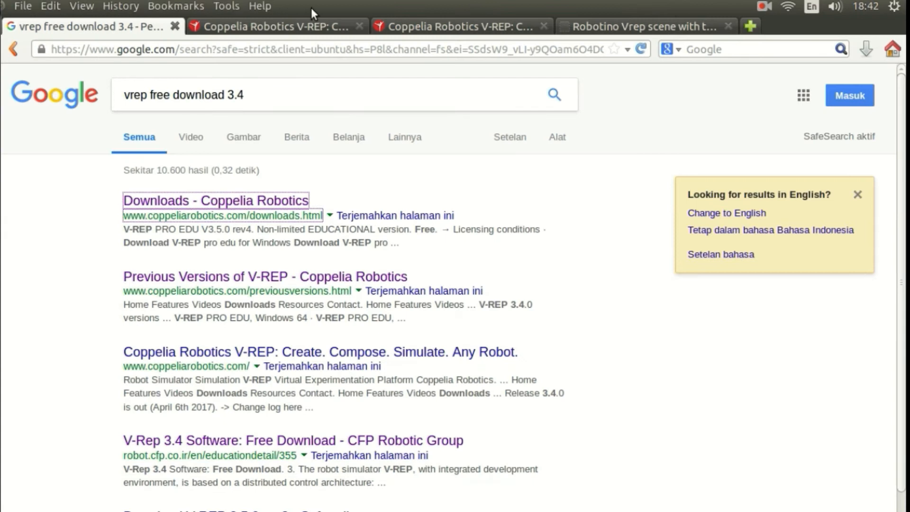
Step: Review the V-REP releases offered on the Coppelia Robotics Previous Versions page and Downloads page
click(301, 31)
click(468, 28)
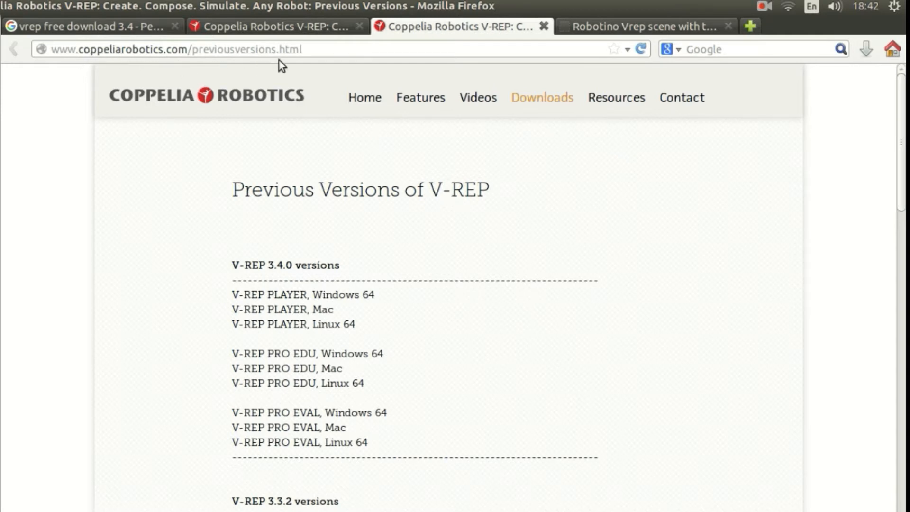
scroll(431, 409, down, 10)
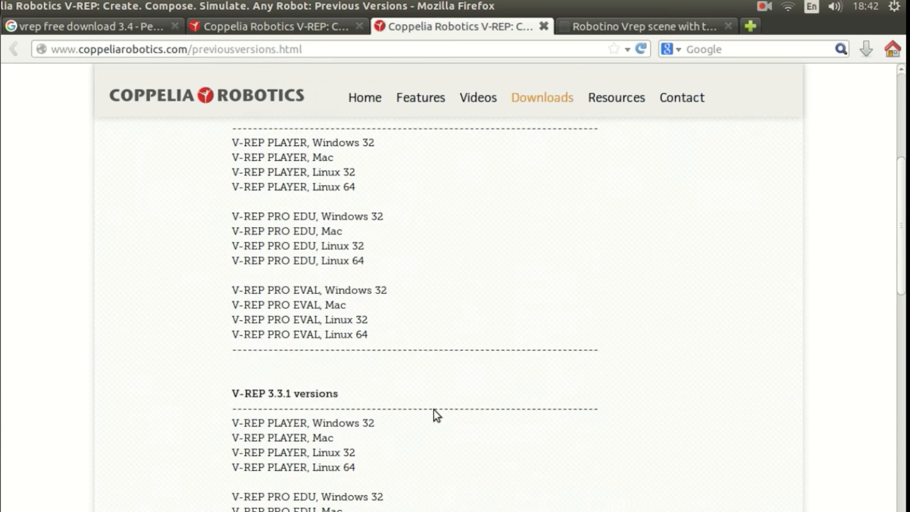
scroll(434, 410, down, 15)
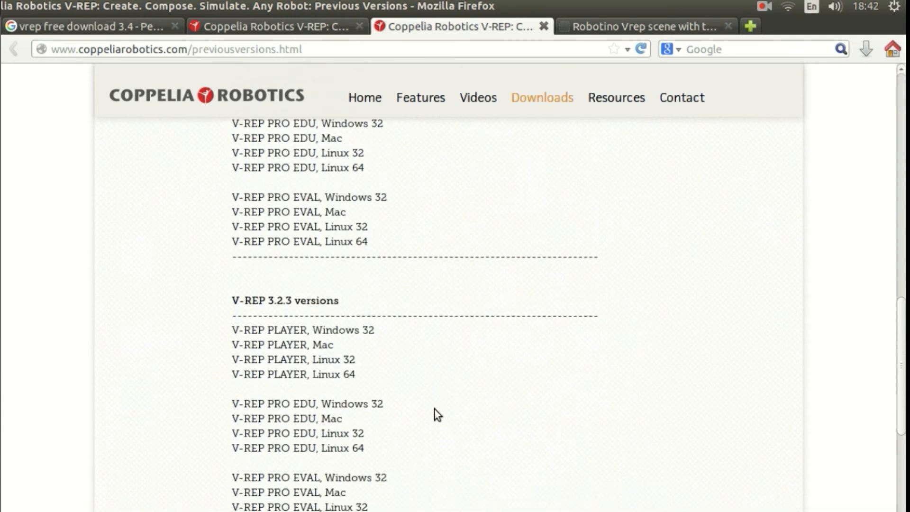
scroll(436, 414, down, 9)
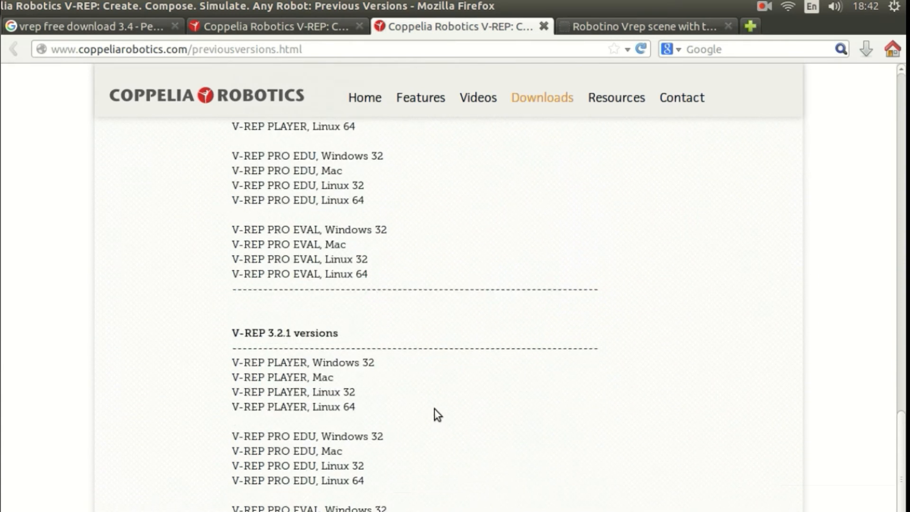
scroll(435, 408, down, 10)
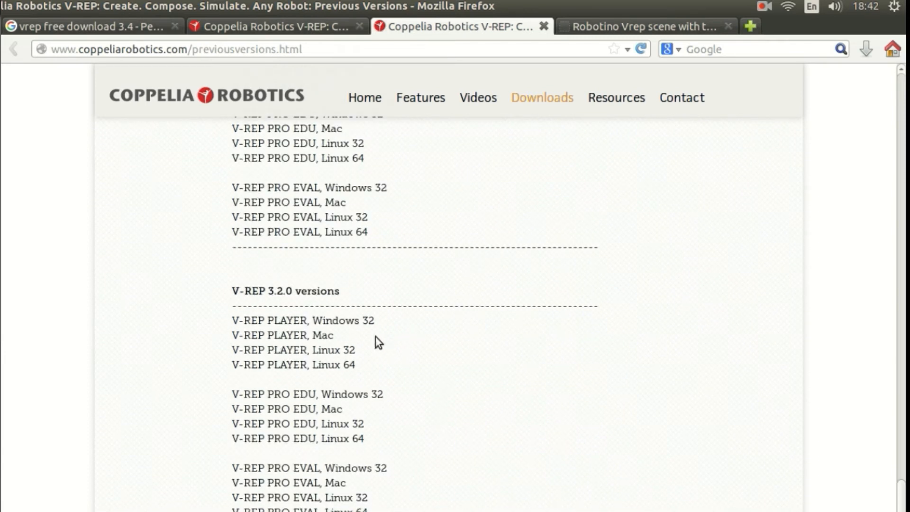
scroll(379, 474, down, 1)
scroll(379, 490, down, 20)
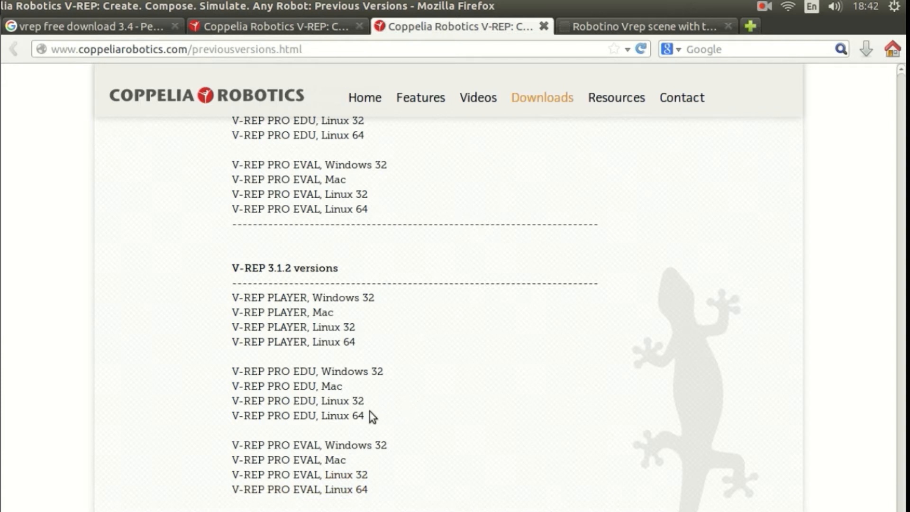
scroll(429, 363, up, 10)
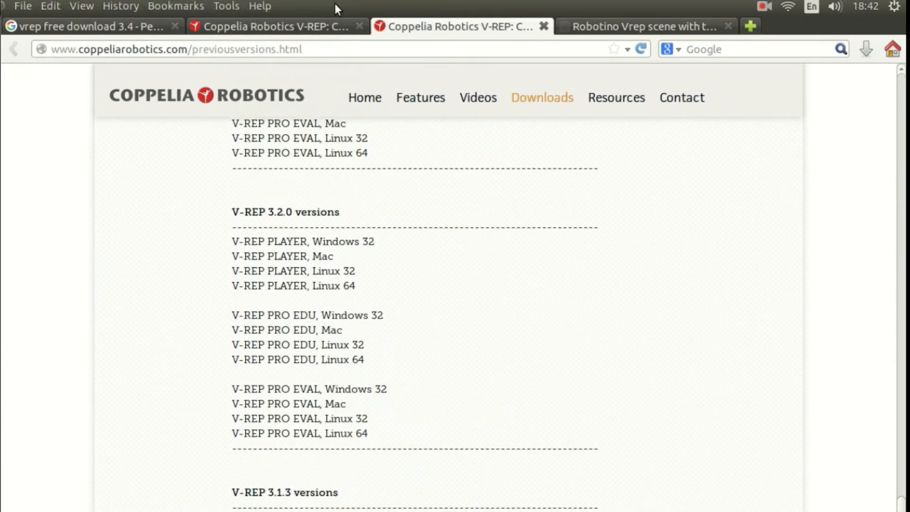
click(328, 23)
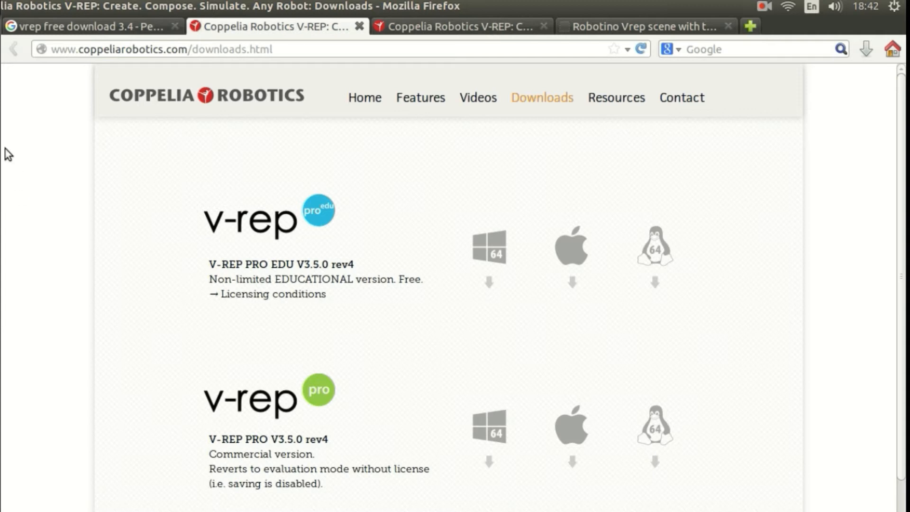
Step: Extract V-REP_PRO_EDU_V3_2_3_rev4_Linux.tar.gz into the home folder and maximize the file manager
click(12, 68)
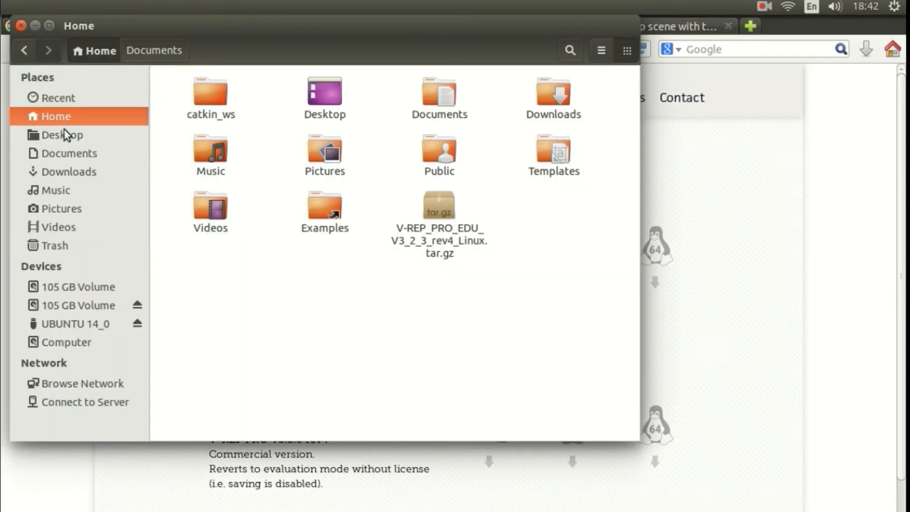
click(442, 217)
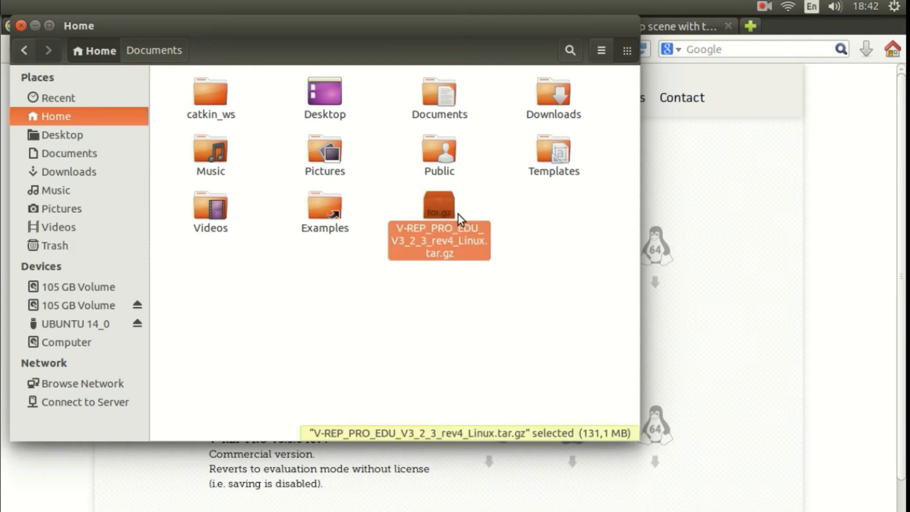
right_click(435, 209)
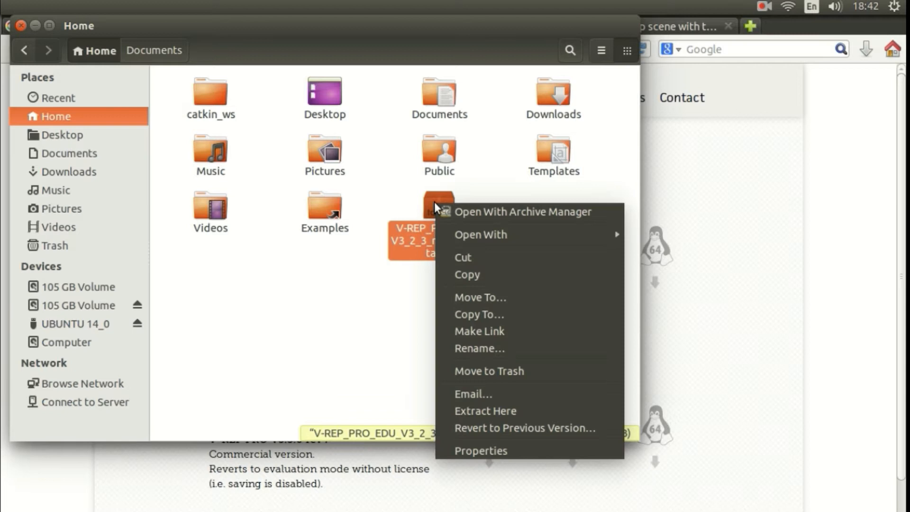
click(490, 409)
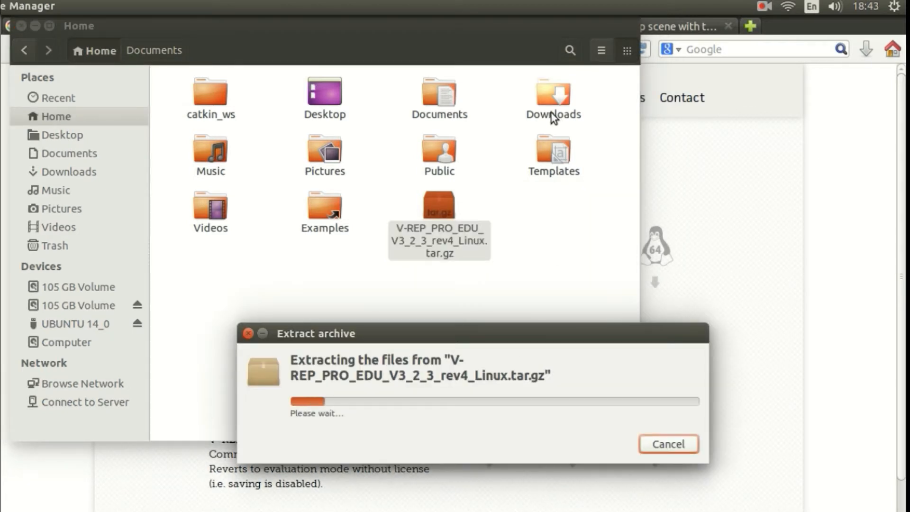
double_click(440, 34)
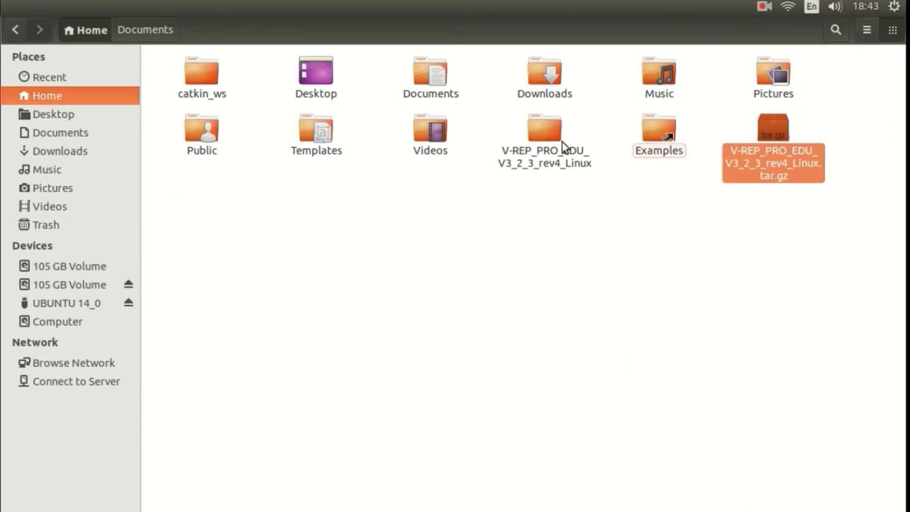
Step: Rename the extracted V-REP_PRO_EDU_V3_2_3_rev4_Linux folder to V-REP
click(548, 132)
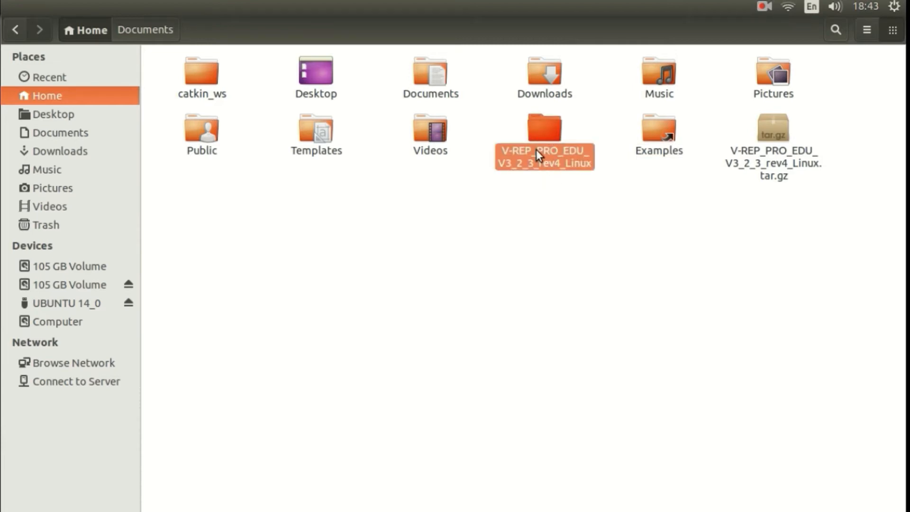
key(F2)
click(563, 163)
drag(518, 172, 605, 187)
click(571, 172)
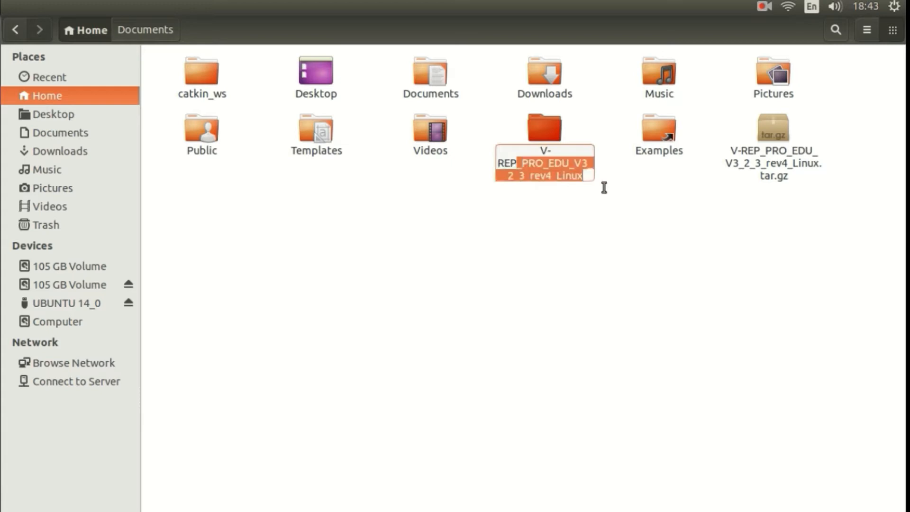
key(BackSpace)
click(558, 206)
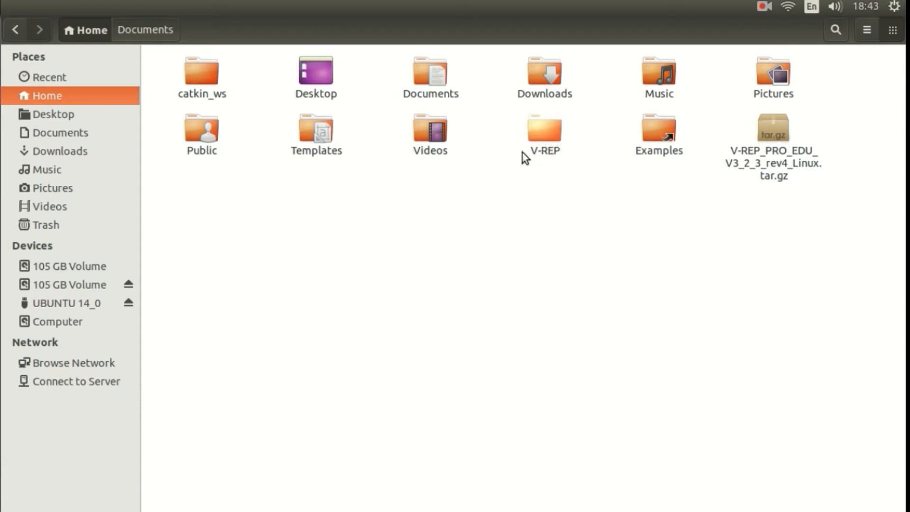
click(765, 6)
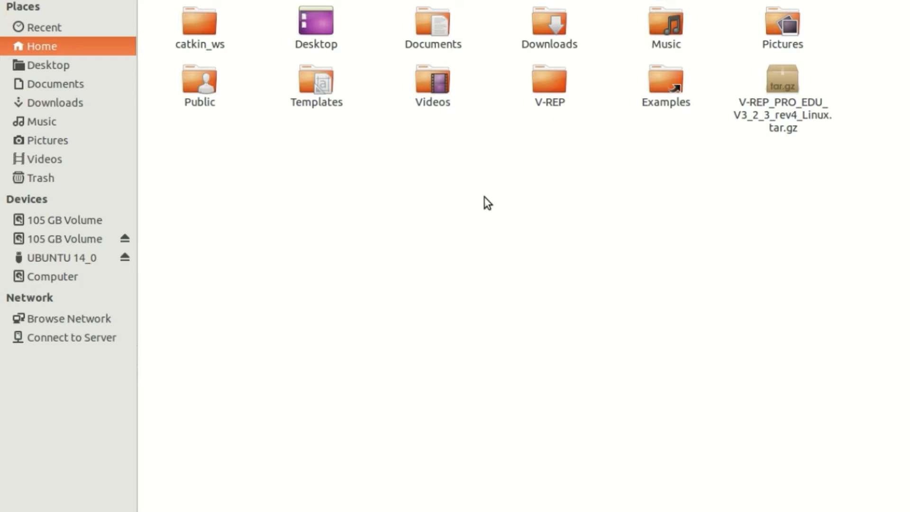
Step: Open a new terminal, enlarge its window and start the ROS master with roscore
key(ctrl+alt+t)
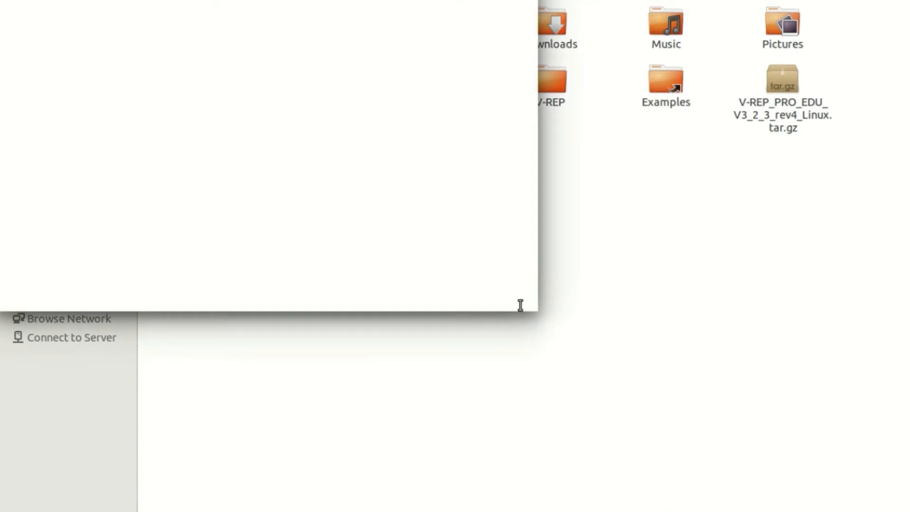
drag(518, 307, 519, 511)
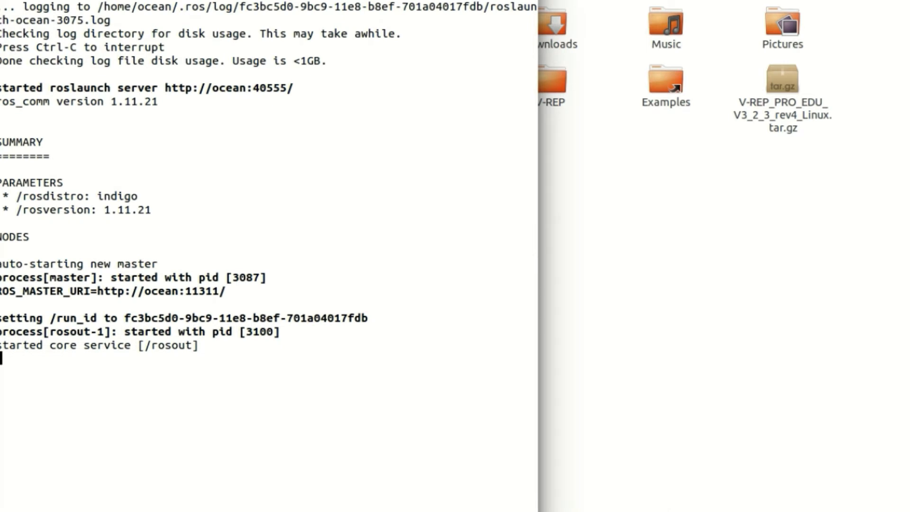
Step: In a second terminal session, change to the V-REP folder and launch the simulator with "./vrep.sh"
key(ctrl+shift+t)
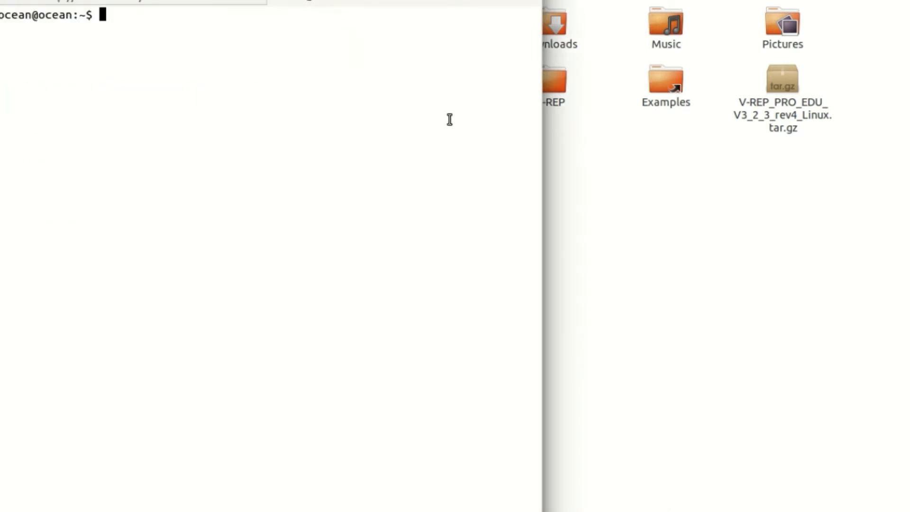
text(cd V)
key(Tab)
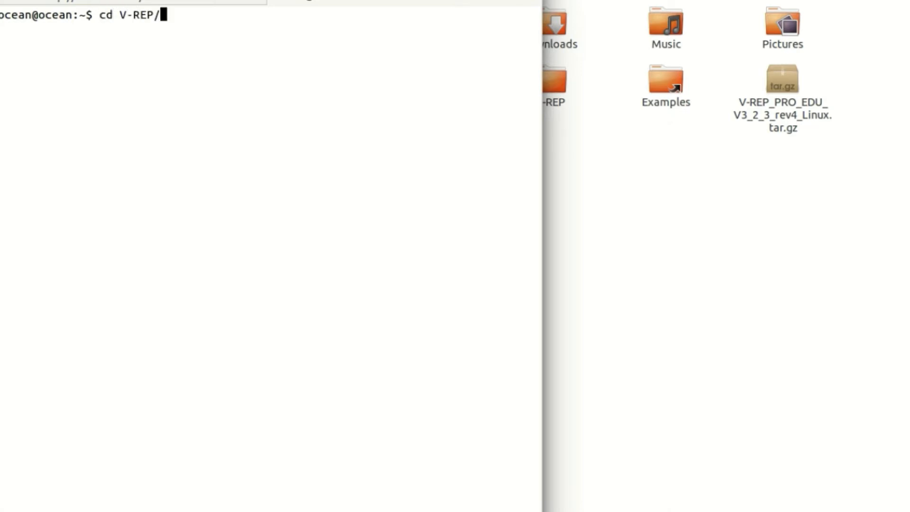
key(Return)
text(./vrep.s)
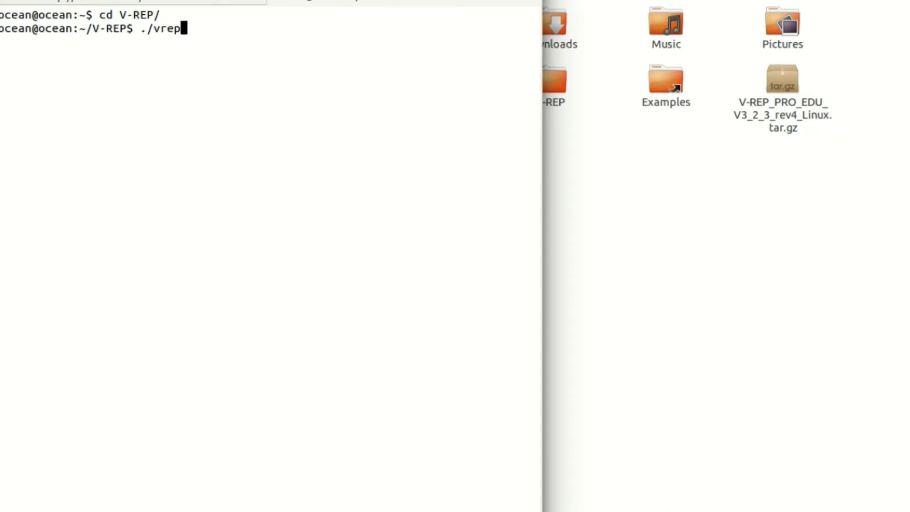
text(h)
key(Return)
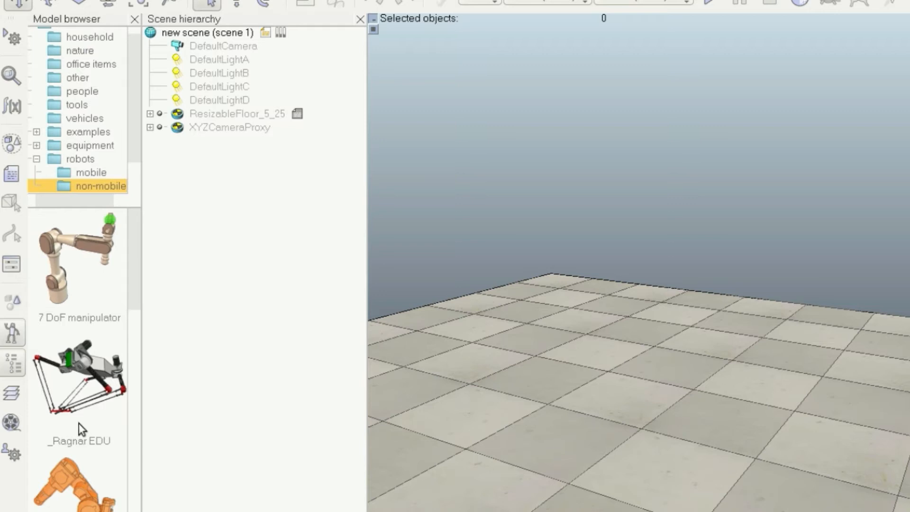
Step: Browse the non-mobile robot models, and resize the panels to give the model folder tree and the scene more room
scroll(101, 465, down, 5)
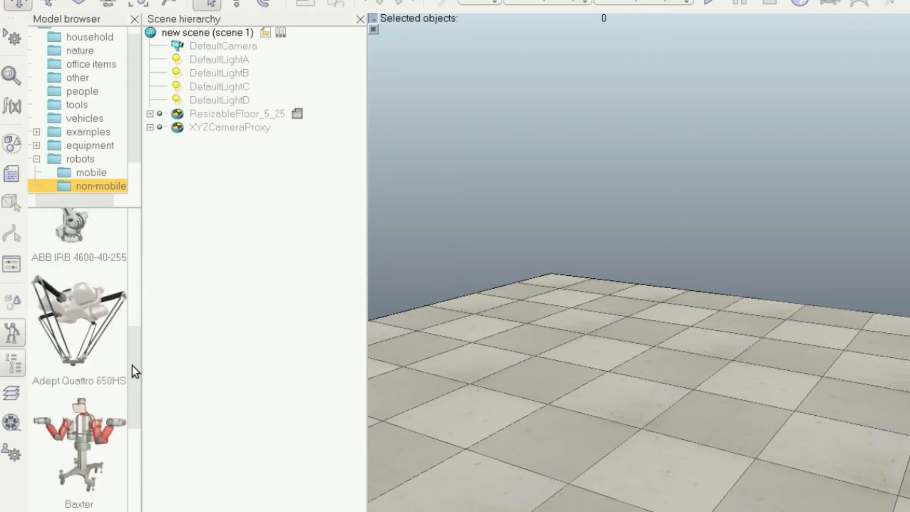
drag(136, 349, 132, 217)
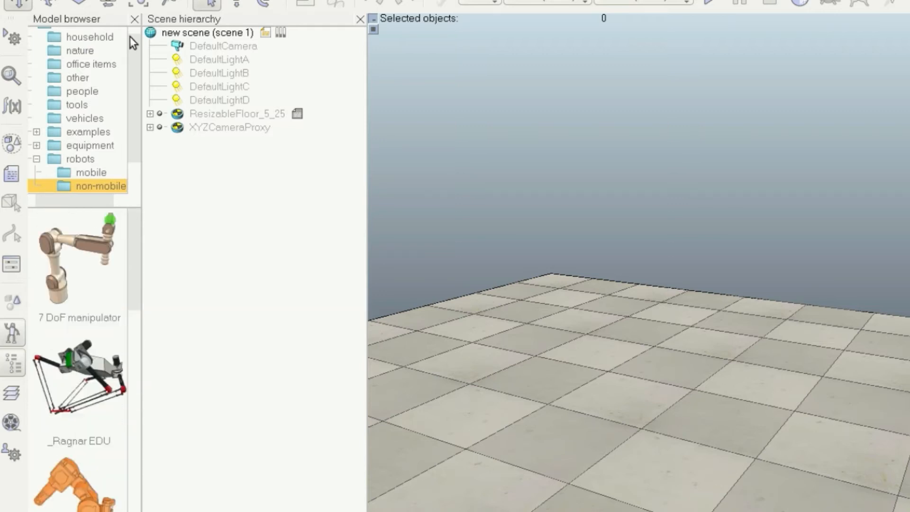
drag(130, 36, 134, 92)
drag(134, 131, 130, 32)
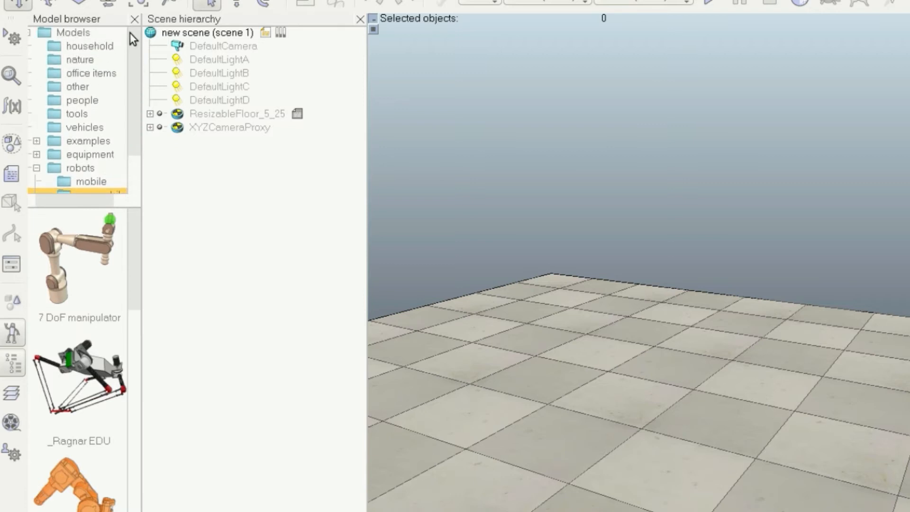
drag(126, 206, 126, 261)
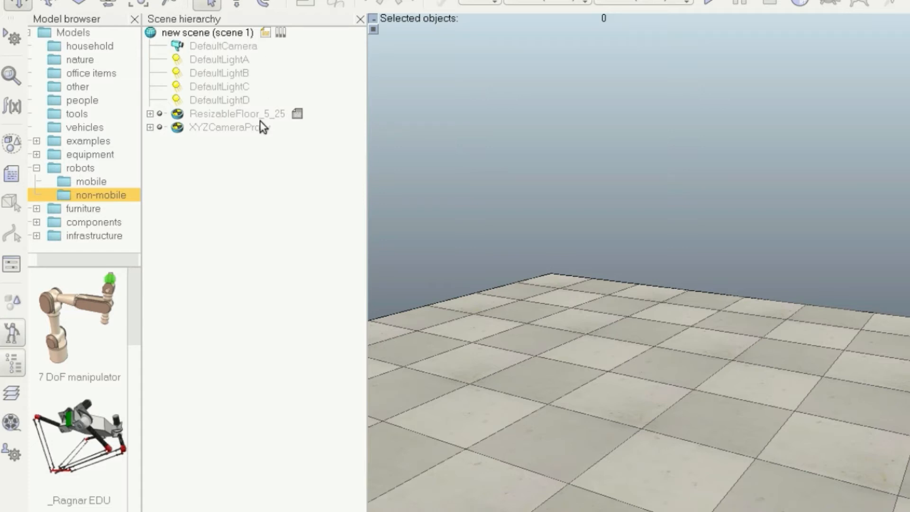
drag(366, 439, 309, 460)
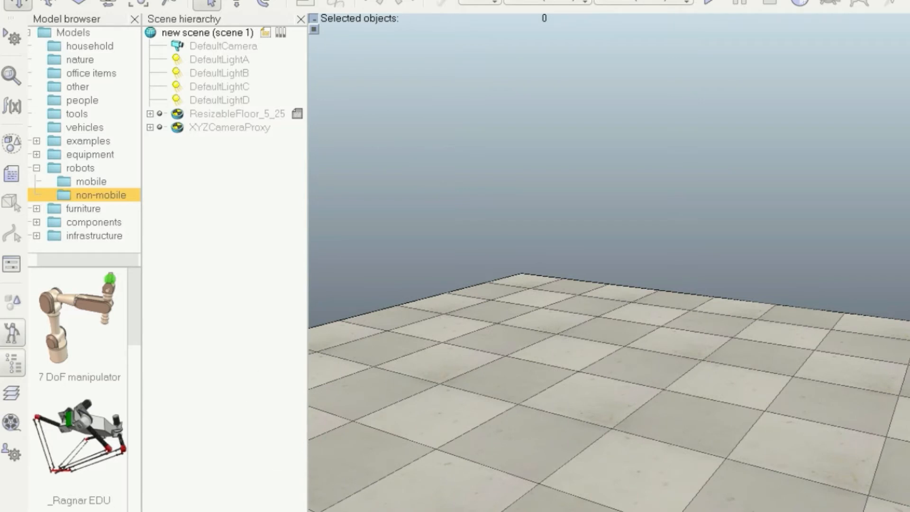
Step: Examine the whole scene floor from above and inspect the ResizableFloor_5_25 object
click(9, 0)
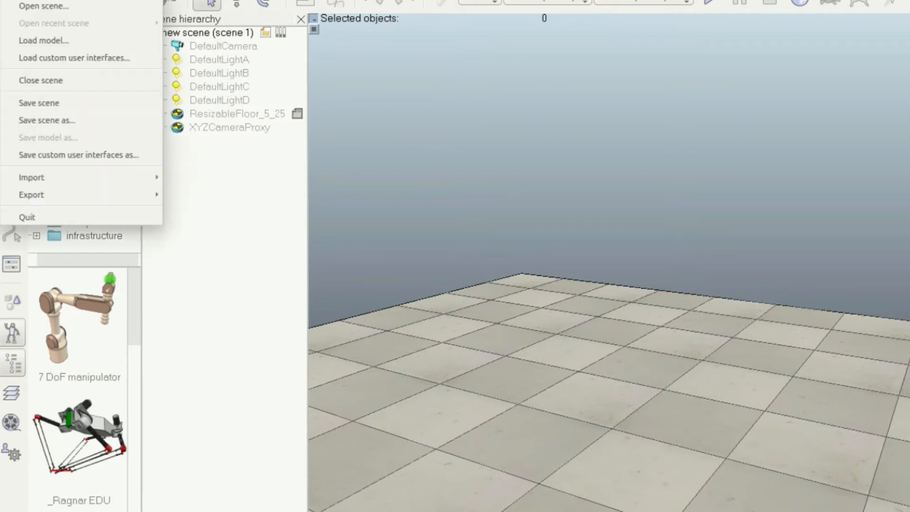
click(20, 0)
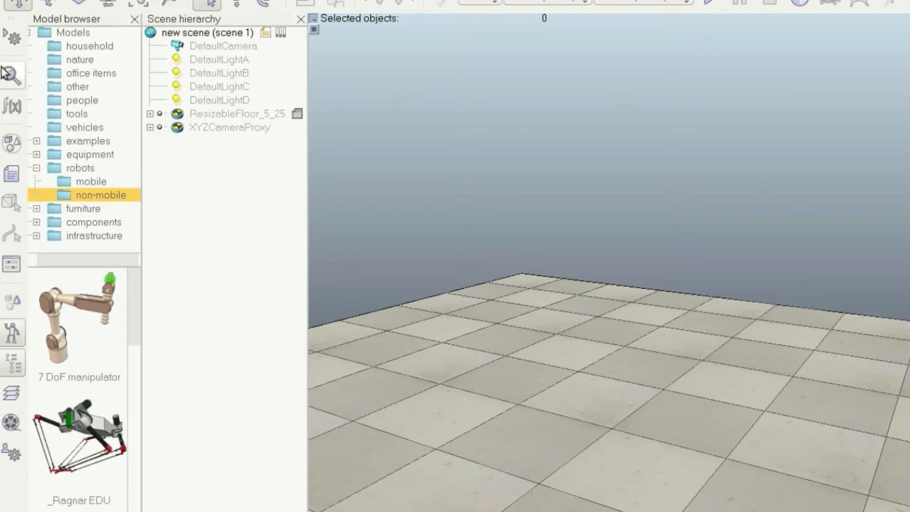
scroll(499, 413, down, 6)
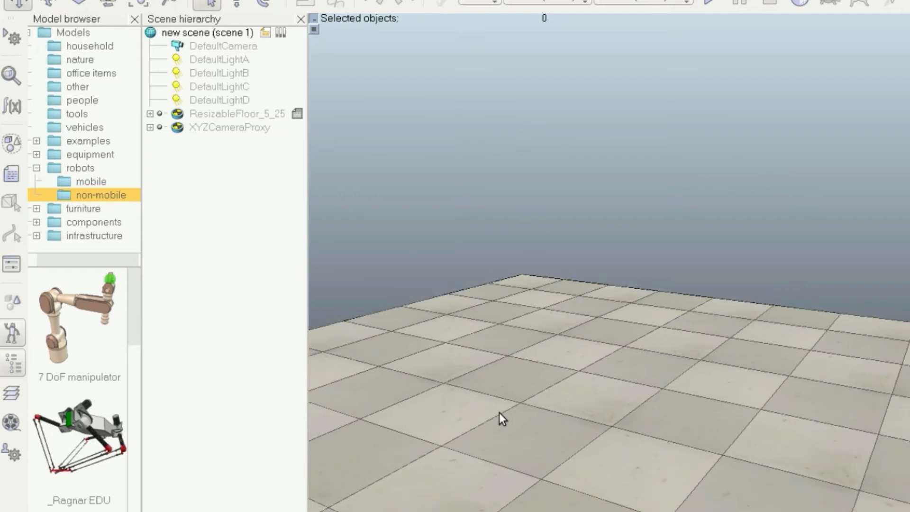
scroll(499, 412, down, 5)
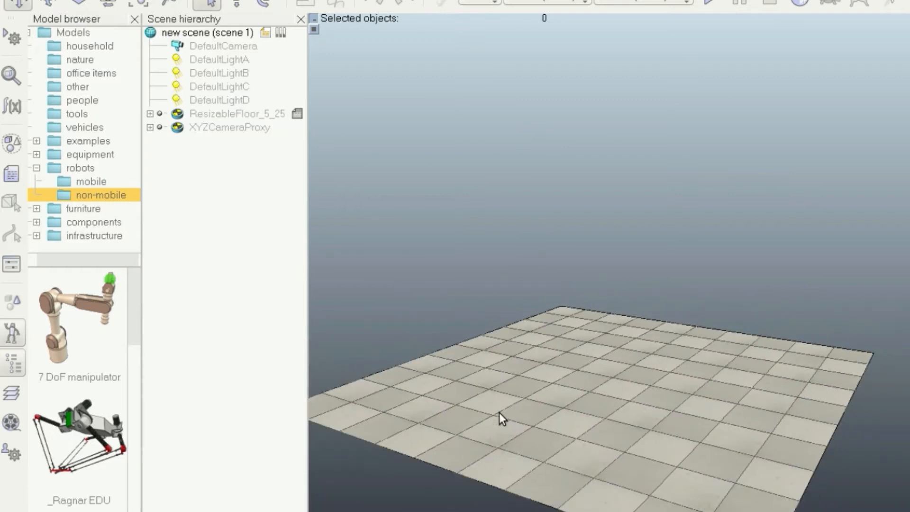
scroll(510, 401, up, 1)
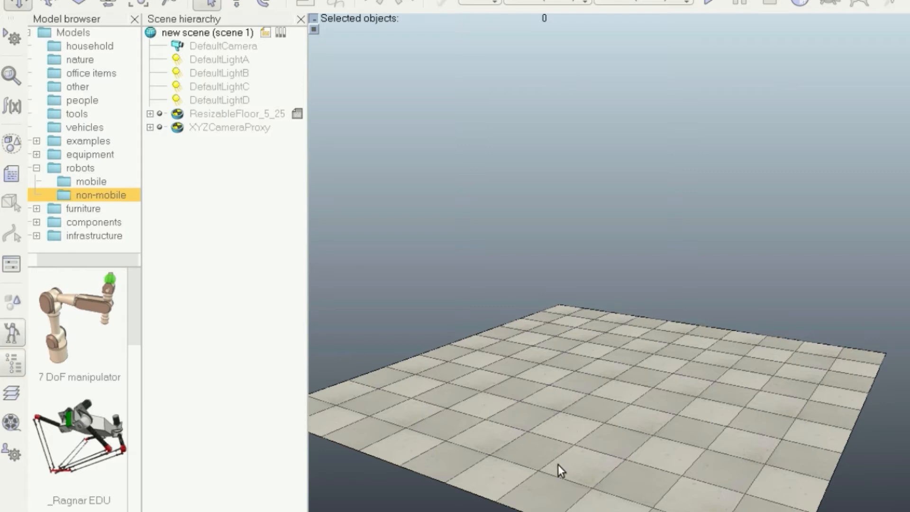
middle_drag(642, 424, 731, 511)
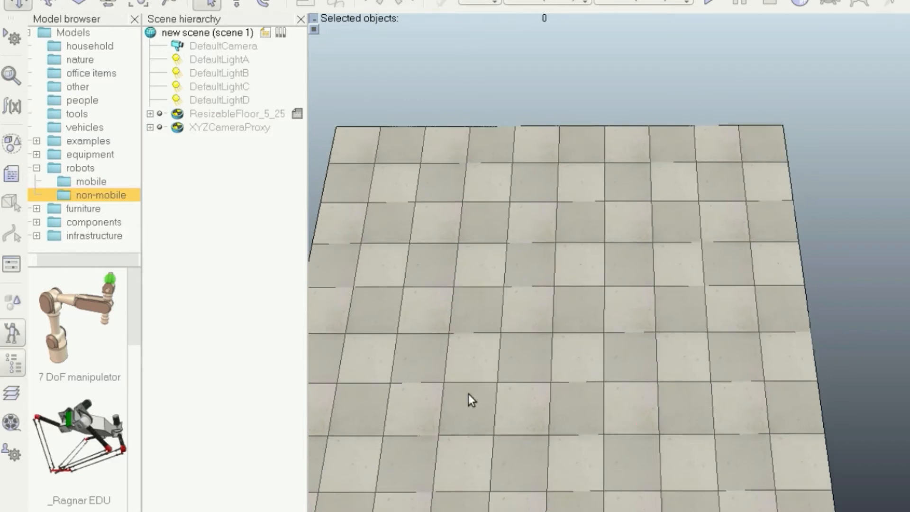
drag(550, 308, 675, 408)
drag(897, 511, 837, 463)
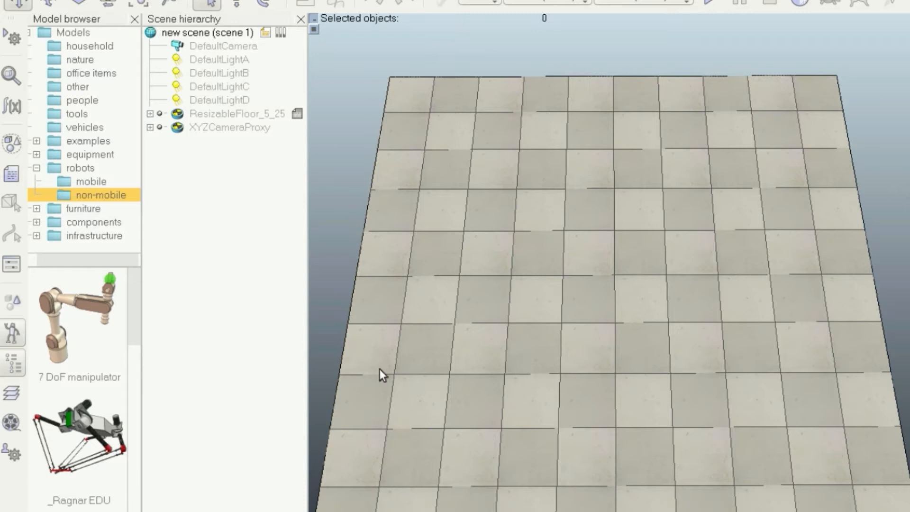
click(215, 113)
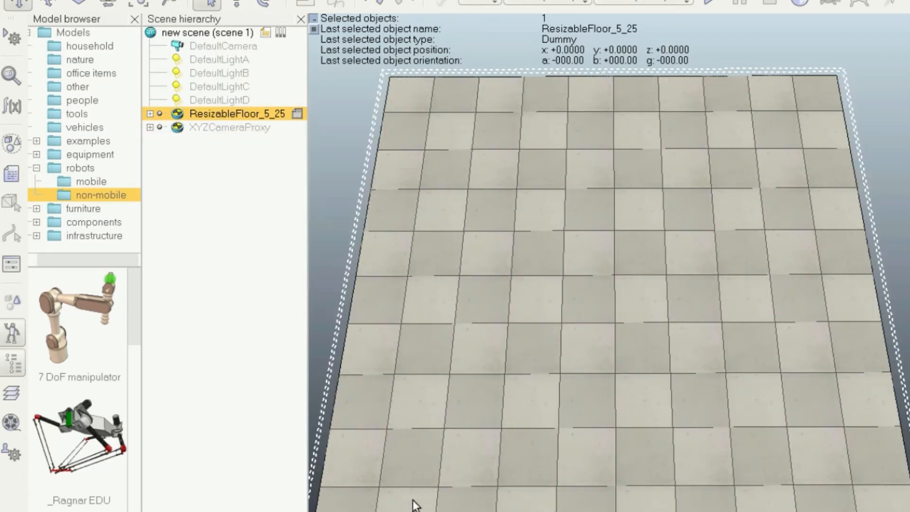
click(613, 411)
scroll(613, 410, down, 4)
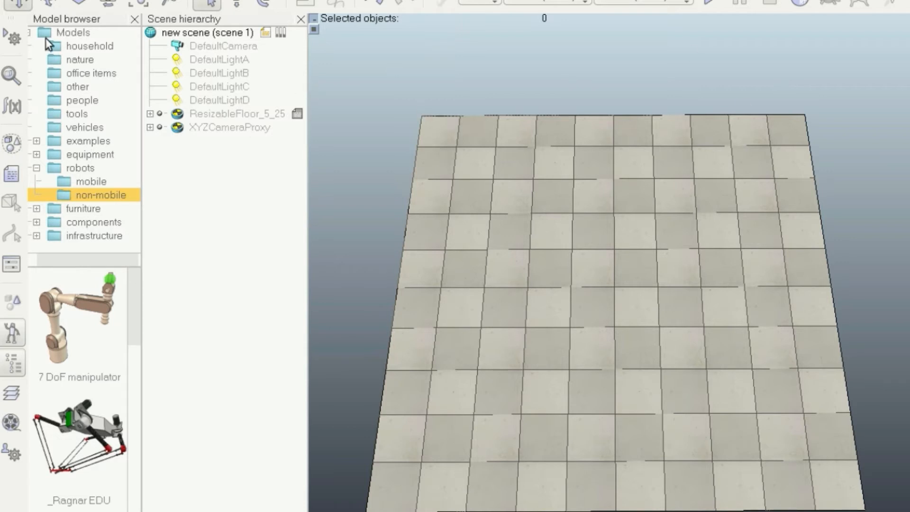
Step: Expand the furniture category of the model library and widen the model browser to show full folder names
click(69, 31)
drag(139, 294, 149, 511)
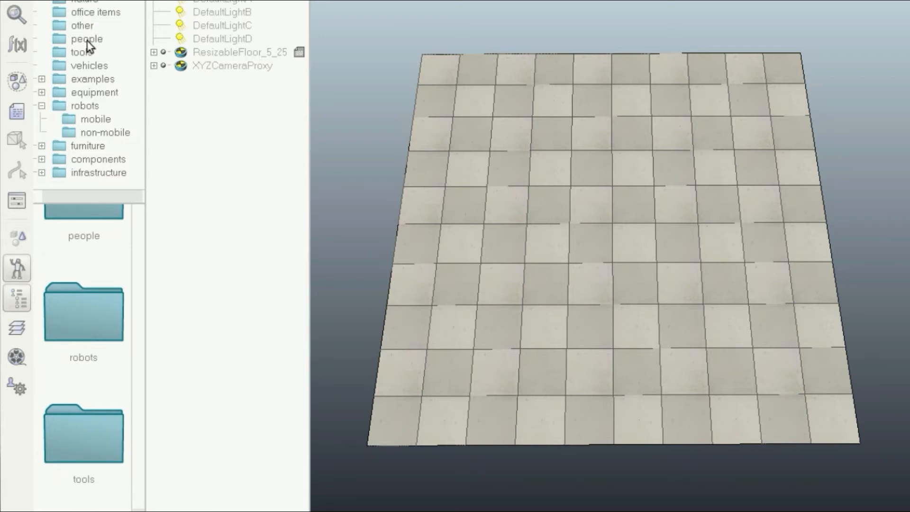
click(90, 147)
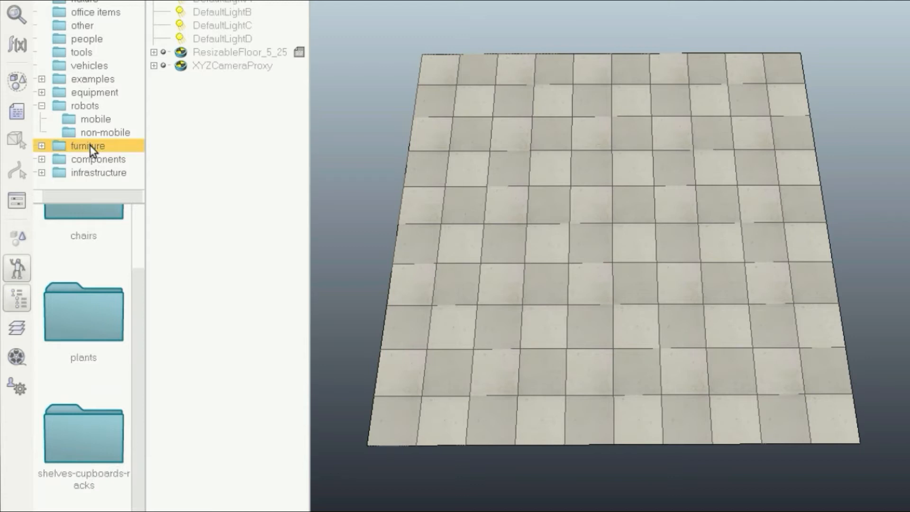
click(43, 147)
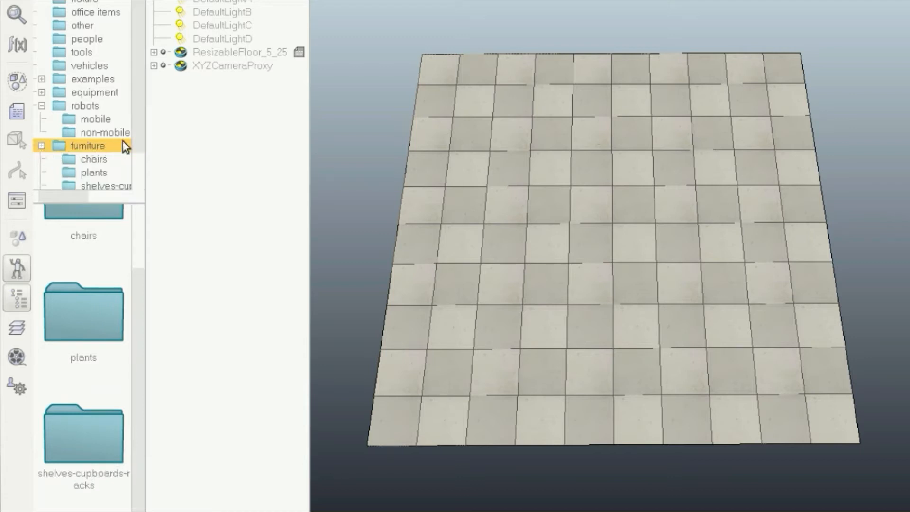
scroll(121, 142, down, 1)
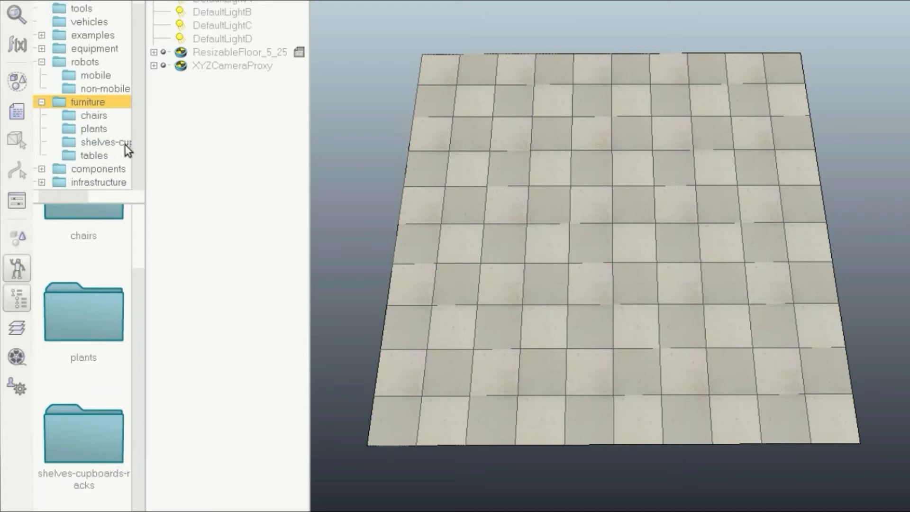
drag(148, 137, 254, 163)
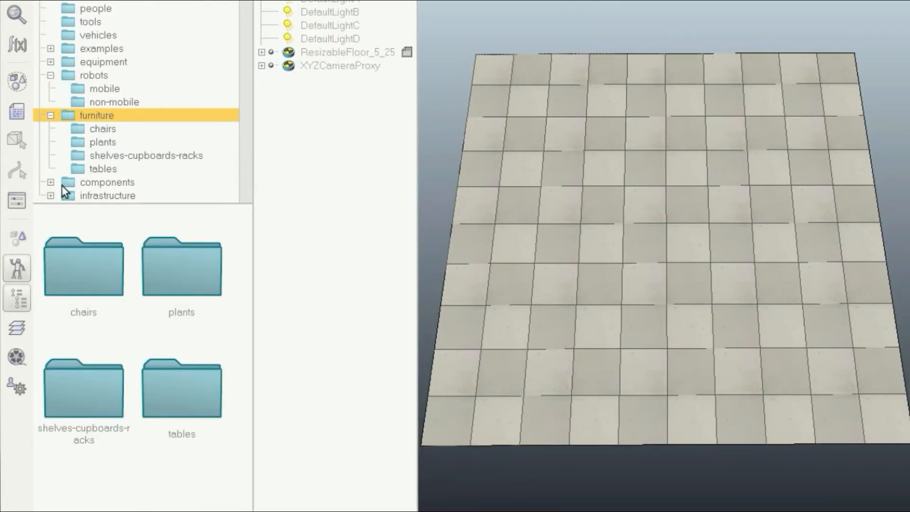
Step: Open the walls folder within the infrastructure category of the model library
click(124, 196)
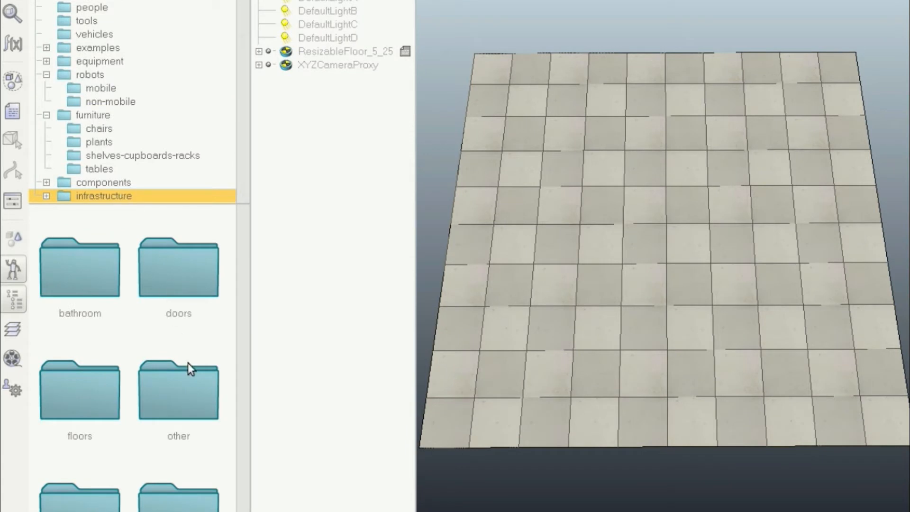
scroll(186, 363, down, 5)
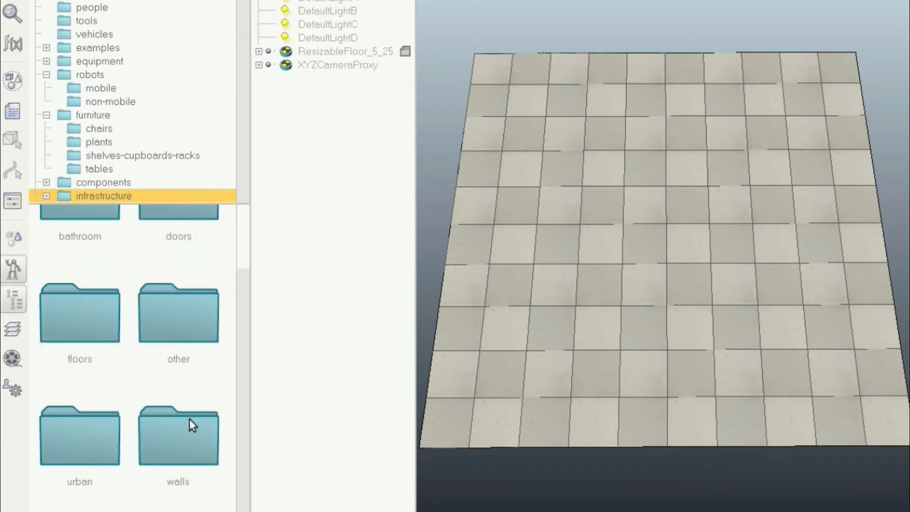
double_click(189, 420)
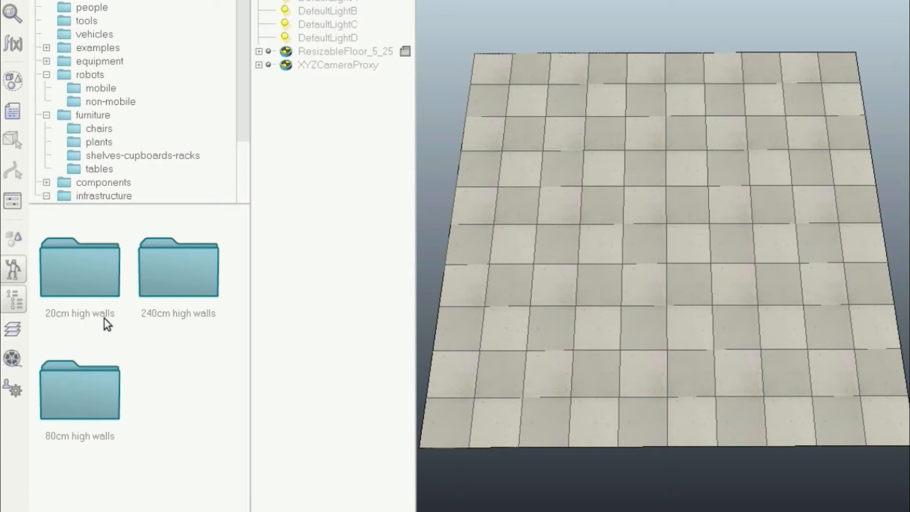
double_click(78, 399)
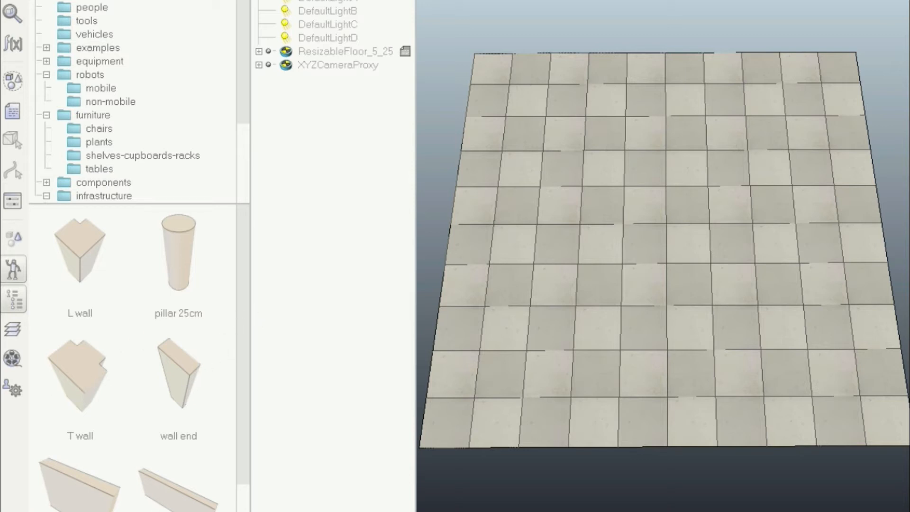
drag(178, 494, 724, 248)
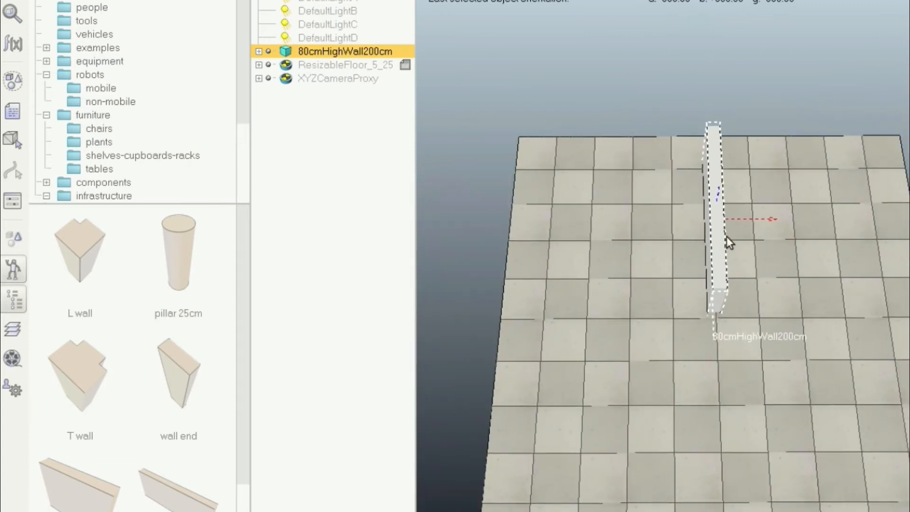
key(Delete)
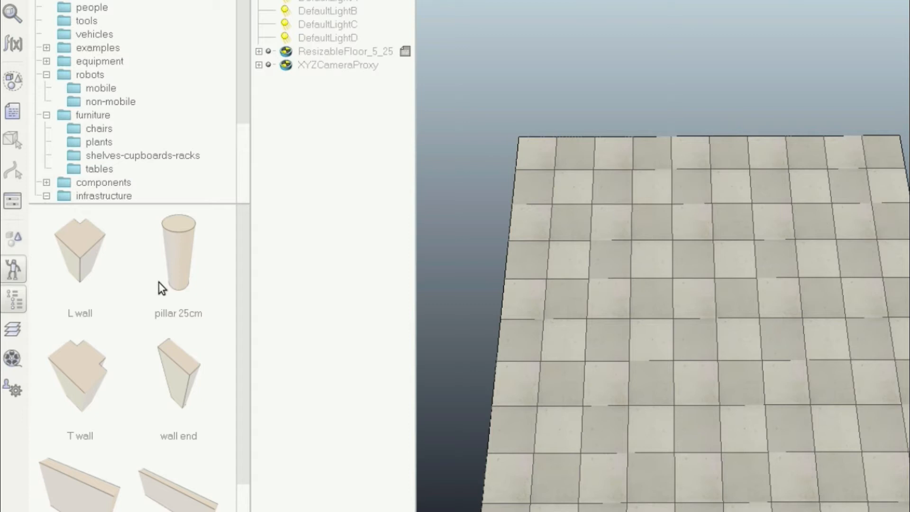
Step: Place a 100 cm wall section from the 20cm high walls folder near the floor's far left corner
scroll(158, 283, down, 3)
scroll(158, 283, up, 3)
scroll(101, 176, down, 5)
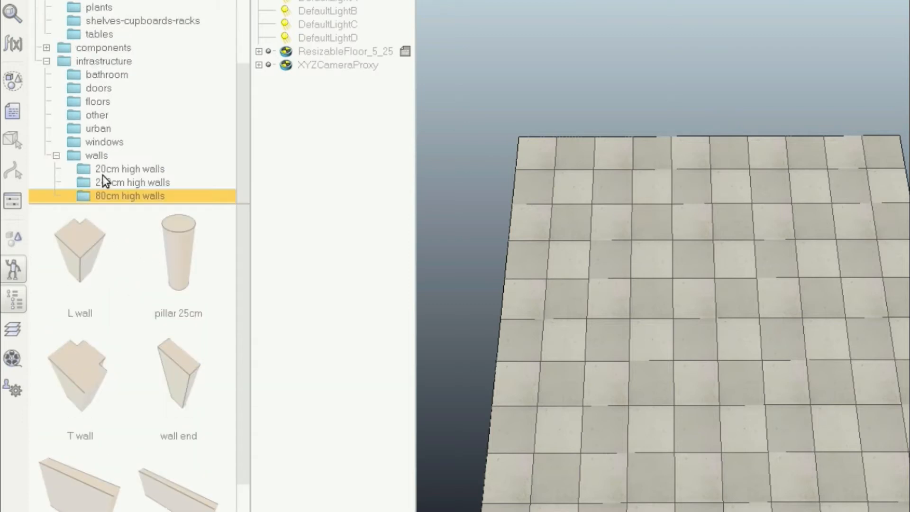
click(113, 168)
scroll(209, 468, down, 3)
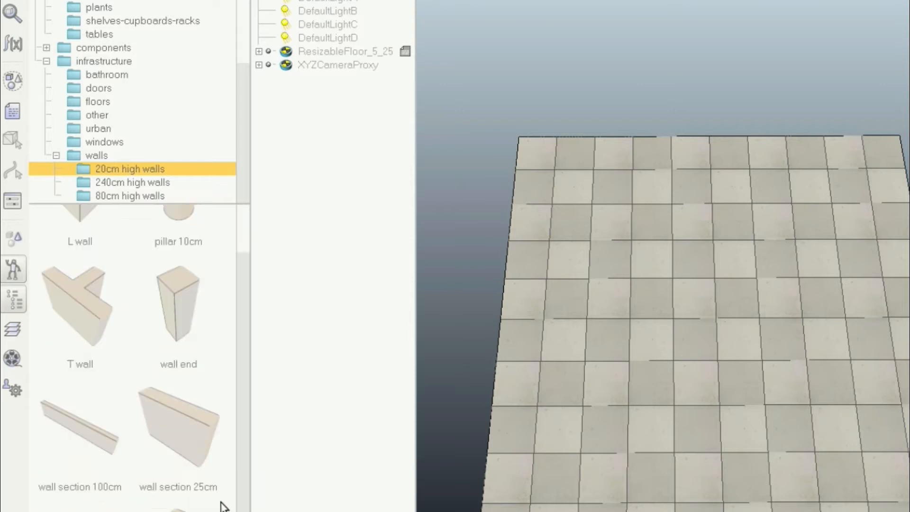
scroll(177, 420, down, 3)
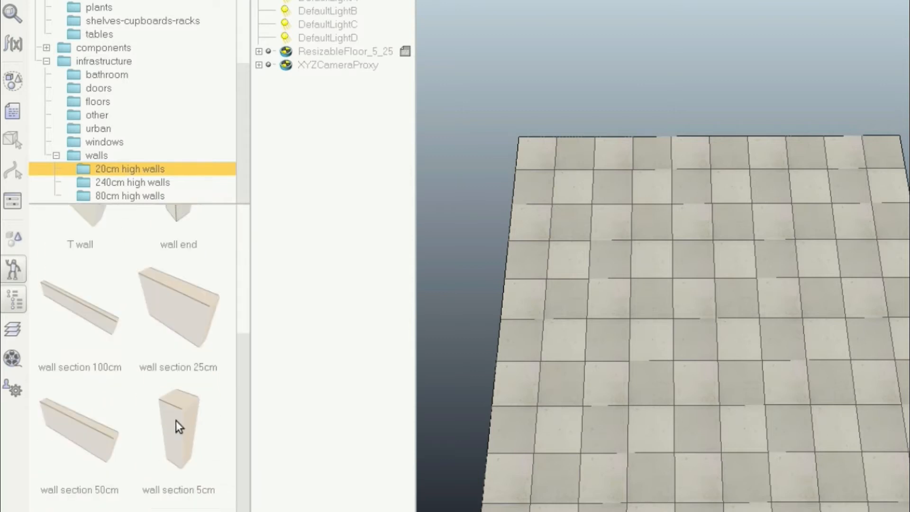
scroll(55, 303, up, 2)
drag(70, 337, 541, 244)
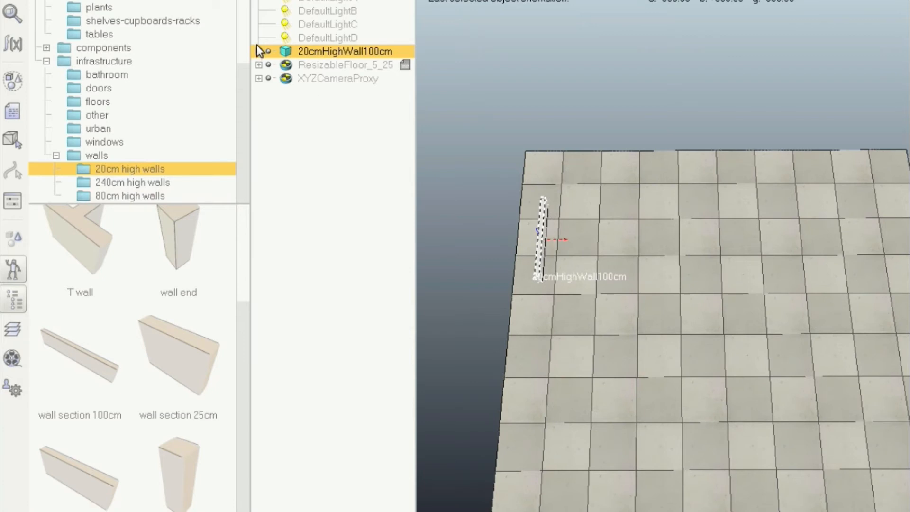
Step: Expand 20cmHighWall100cm in the scene hierarchy and select its 20cmHighWall100cm_visible shape, resizing the panels to show the full name
drag(247, 47, 176, 67)
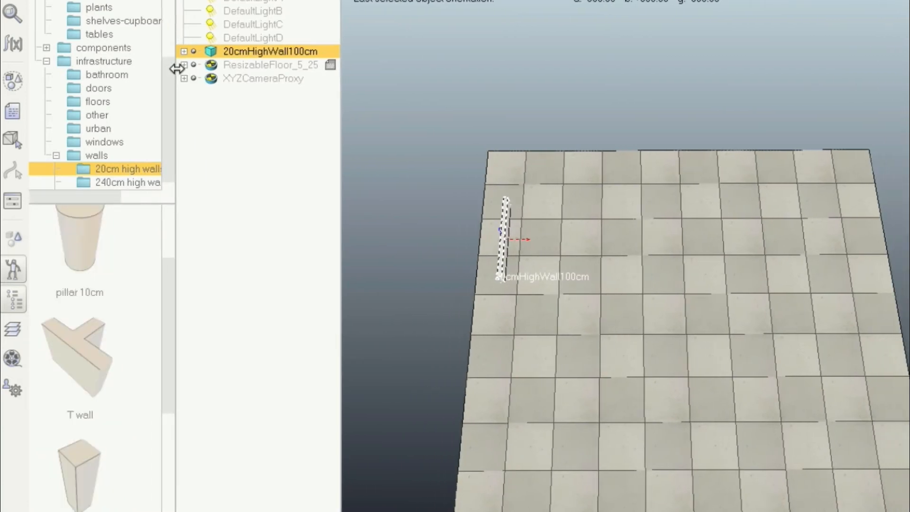
click(184, 52)
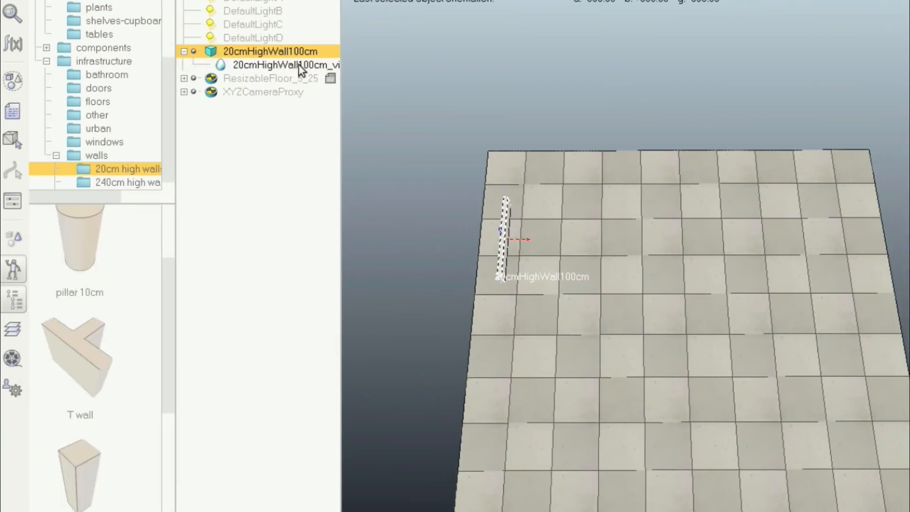
drag(341, 41, 410, 33)
drag(711, 366, 849, 297)
click(254, 65)
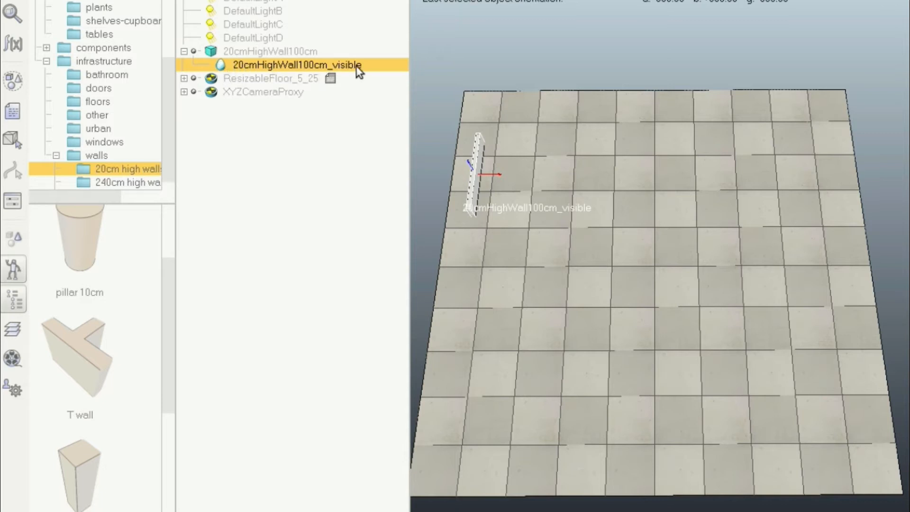
Step: Set the 20cmHighWall100cm_visible shape's bounding box length along Y to 5 m, with proportions unlocked
double_click(219, 64)
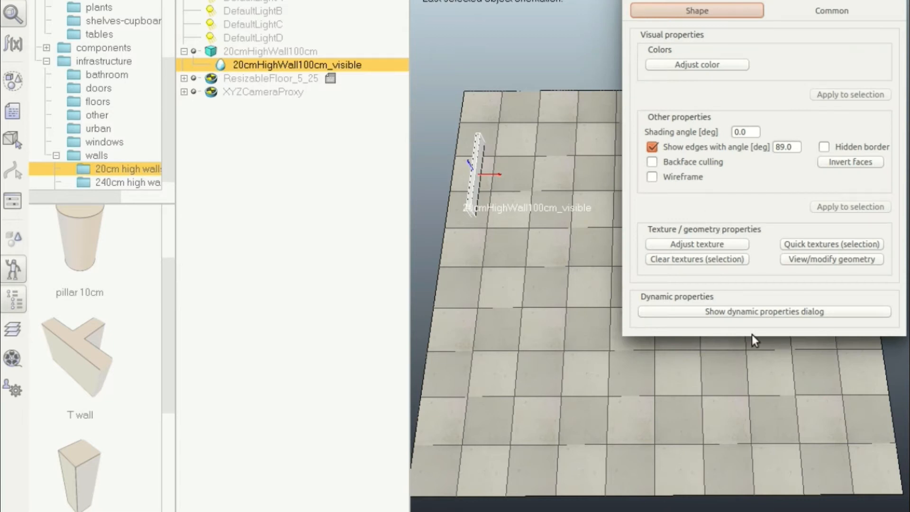
click(820, 260)
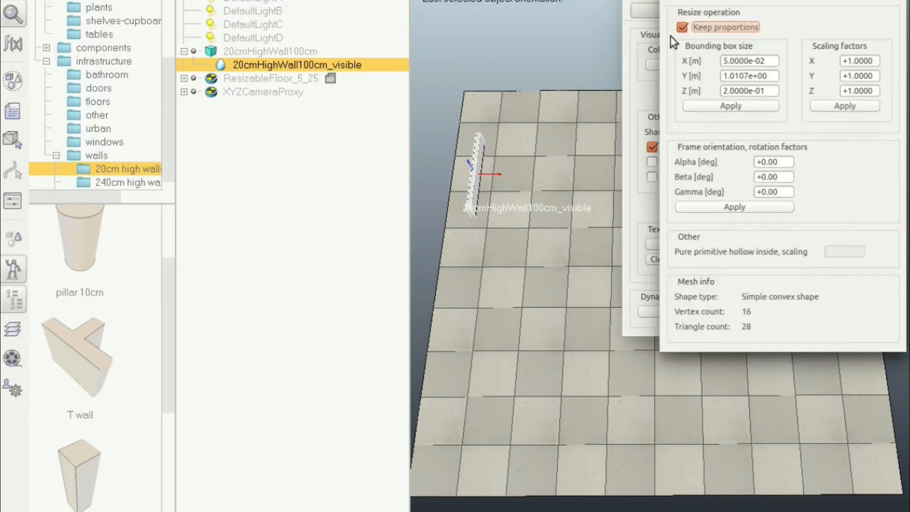
click(683, 26)
drag(774, 76, 693, 87)
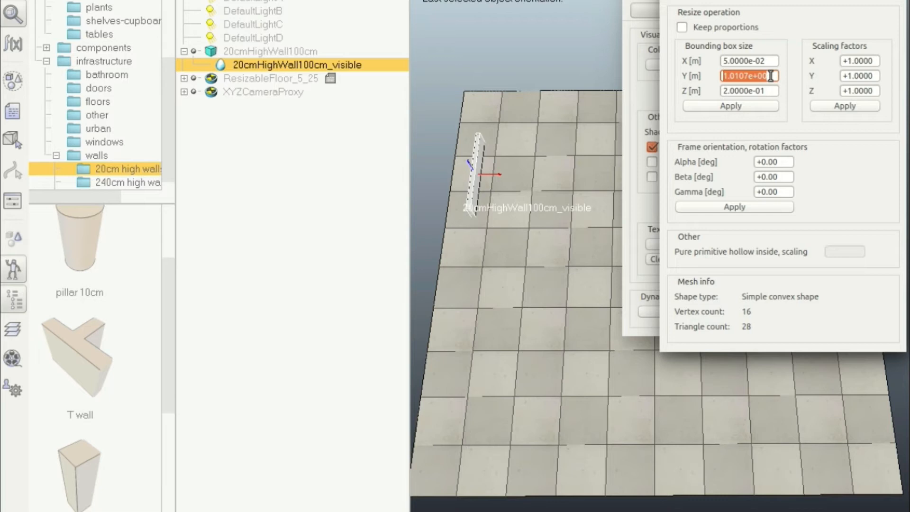
text(5)
click(754, 106)
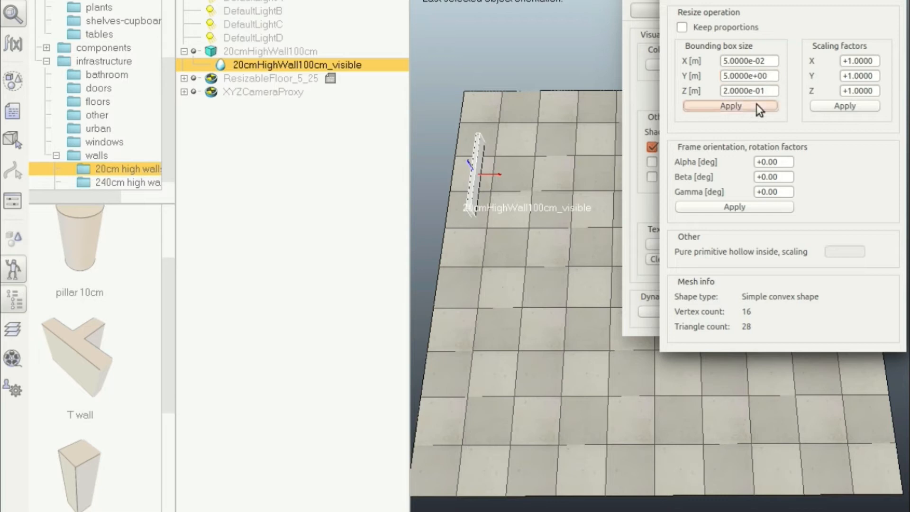
Step: Move the whole 20cmHighWall100cm object along the floor's left edge, to about X -2.45 m and Y 0 m
click(473, 140)
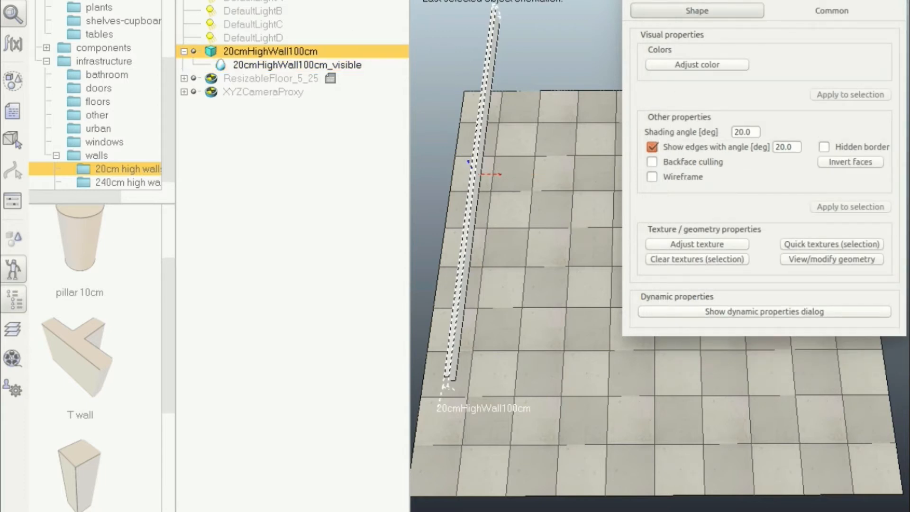
drag(481, 107, 491, 167)
click(237, 1)
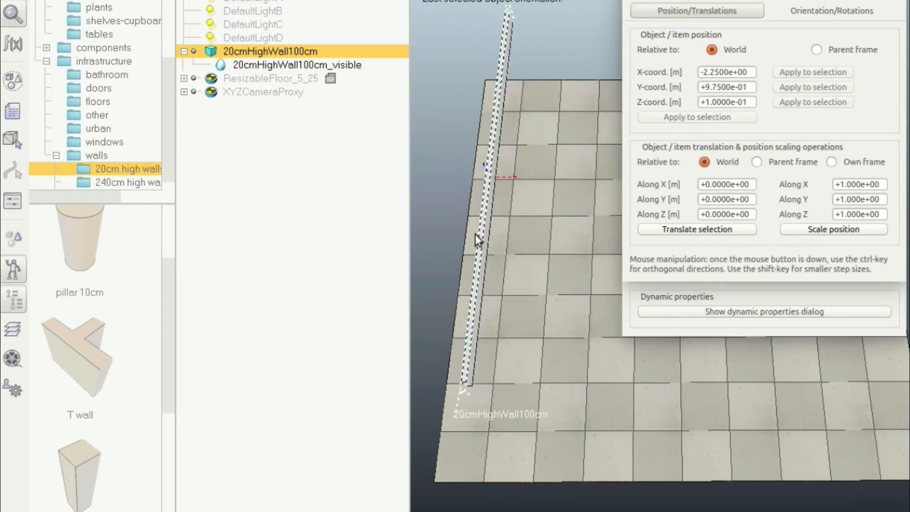
drag(486, 208, 457, 289)
click(506, 210)
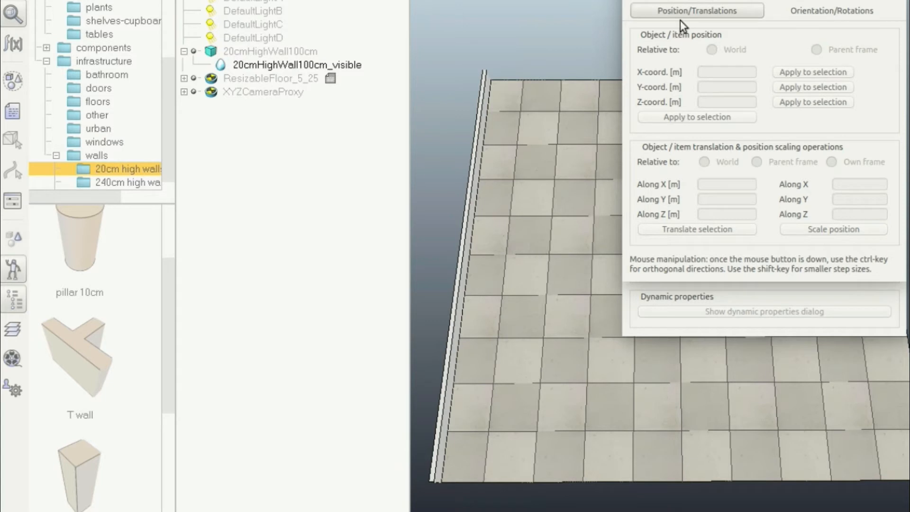
click(640, 0)
click(634, 0)
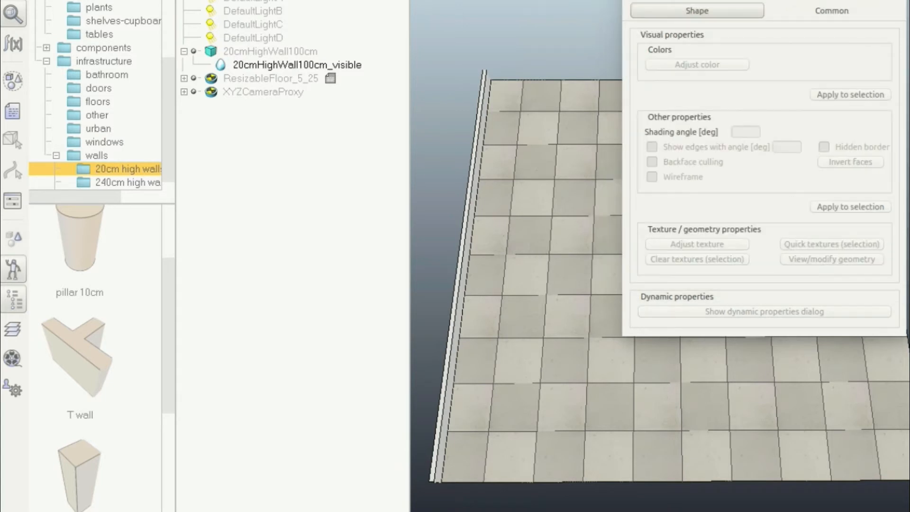
click(634, 0)
Step: Shift the wall outward to X -2.475 m so its outer face lines up with the floor's left edge
drag(607, 358, 716, 224)
scroll(581, 187, up, 5)
scroll(579, 186, down, 5)
scroll(685, 295, up, 3)
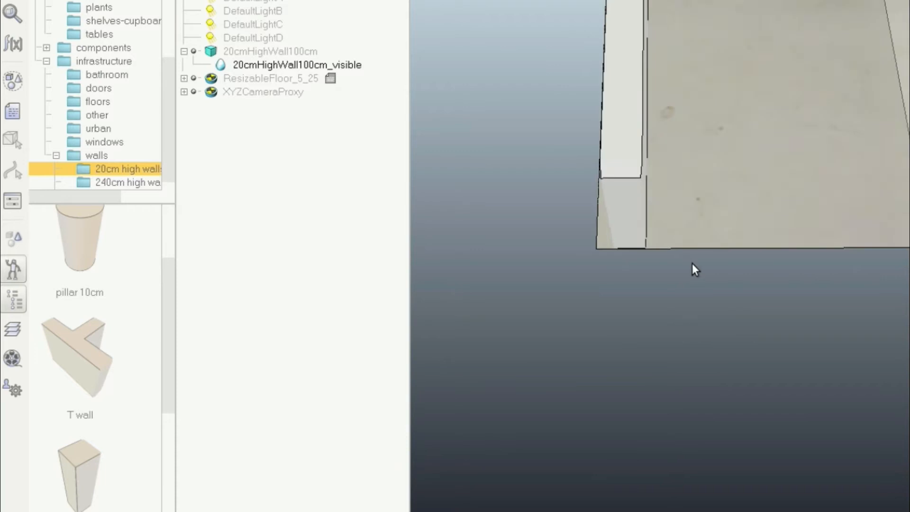
scroll(692, 264, up, 2)
scroll(691, 201, down, 2)
drag(639, 58, 798, 337)
scroll(714, 217, down, 4)
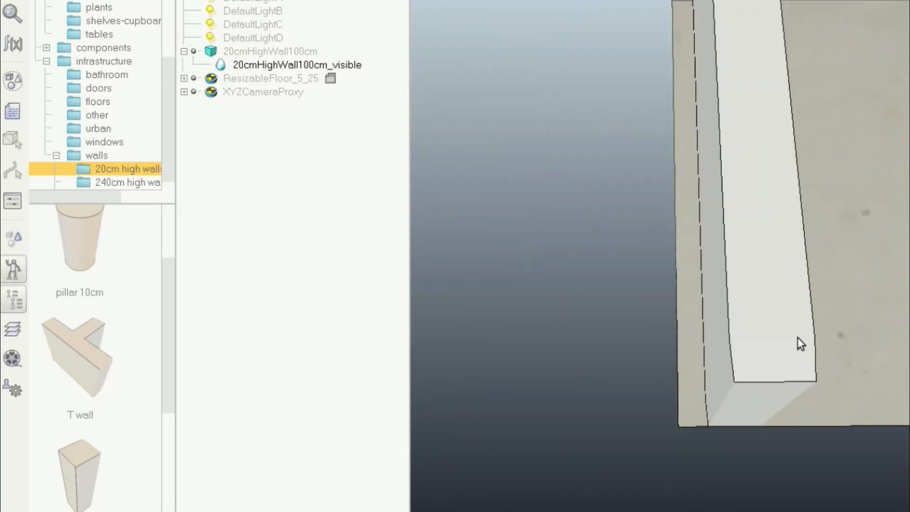
click(725, 235)
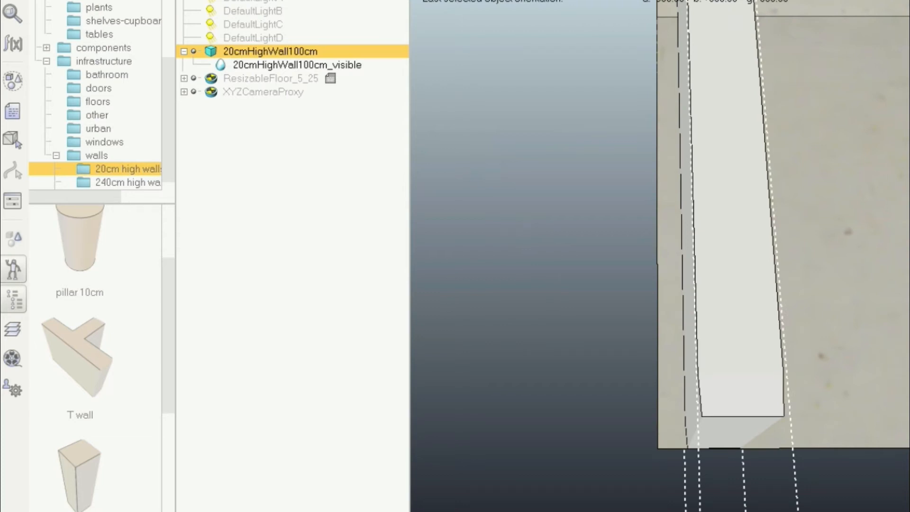
click(256, 64)
click(257, 51)
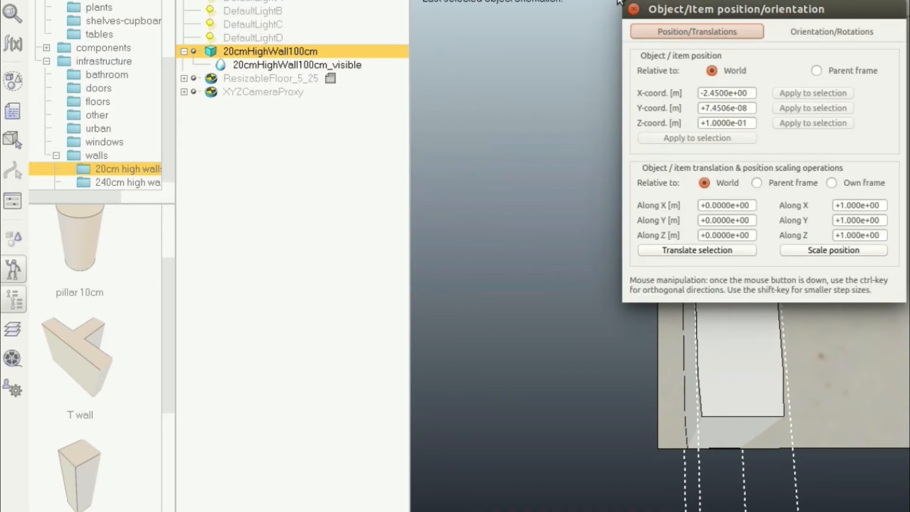
click(629, 8)
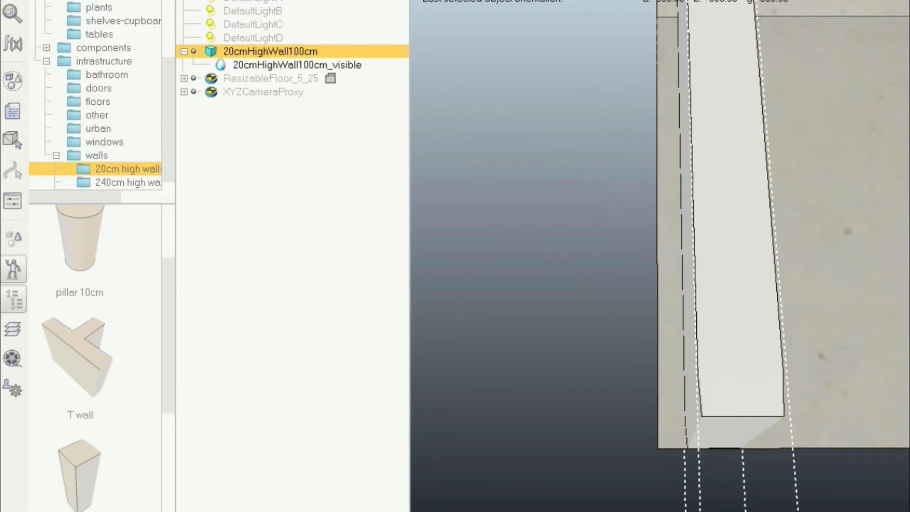
drag(742, 389, 689, 385)
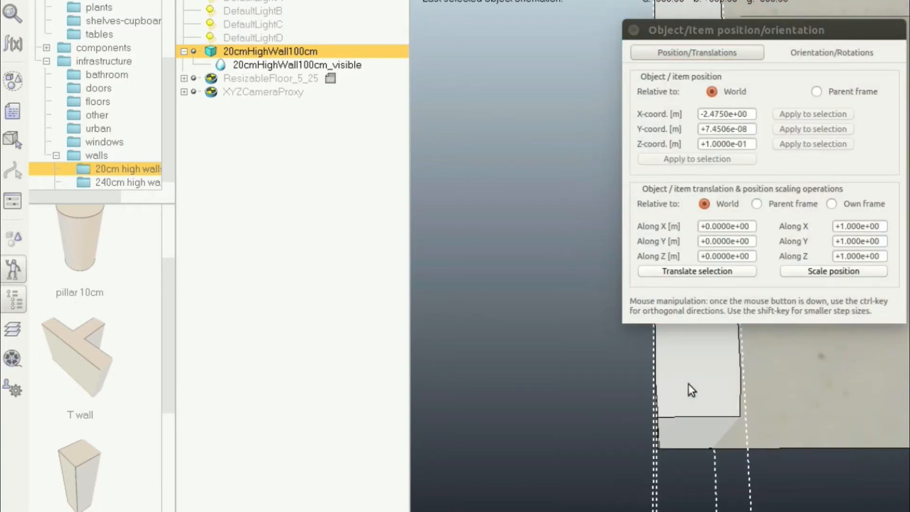
click(557, 399)
click(633, 30)
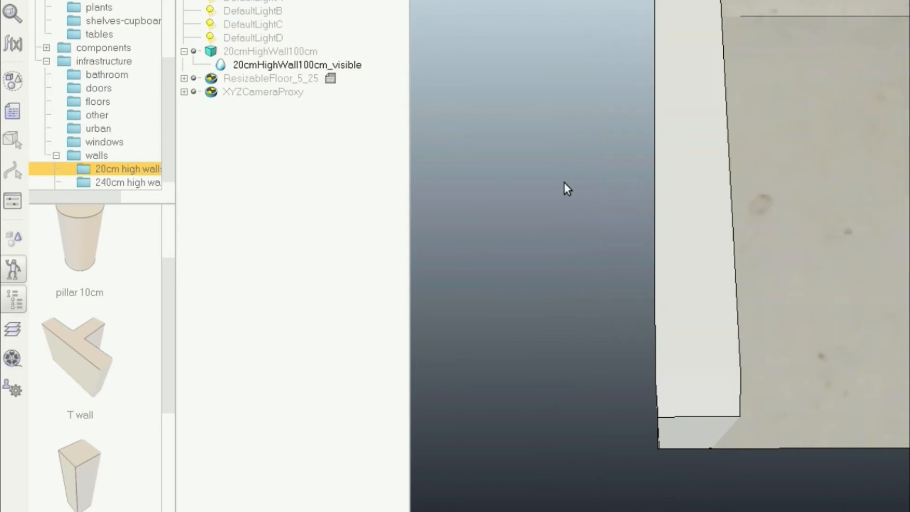
Step: Set the parent 20cmHighWall100cm cuboid's bounding box length along Y to 5 m, with proportions unlocked
scroll(819, 99, down, 3)
drag(819, 98, 609, 511)
drag(551, 210, 582, 511)
drag(588, 166, 613, 217)
scroll(653, 167, down, 4)
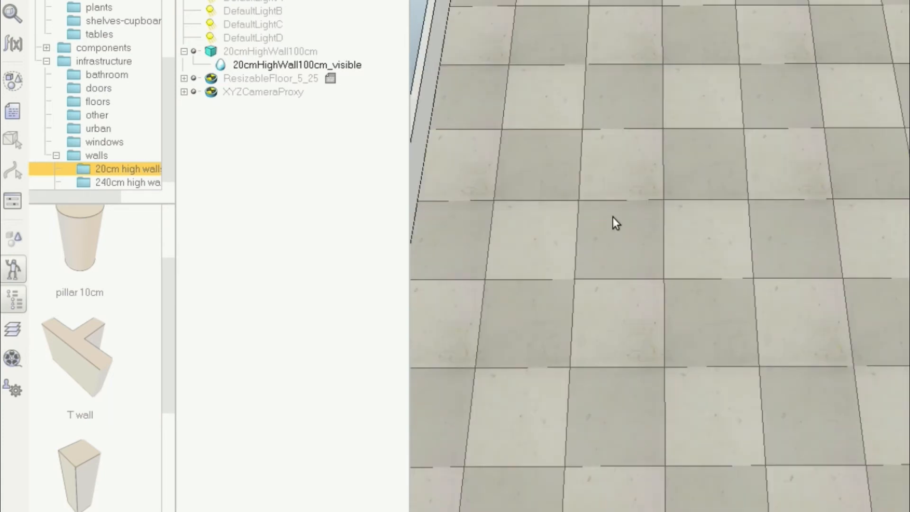
scroll(621, 234, down, 5)
drag(655, 237, 625, 254)
scroll(624, 255, down, 3)
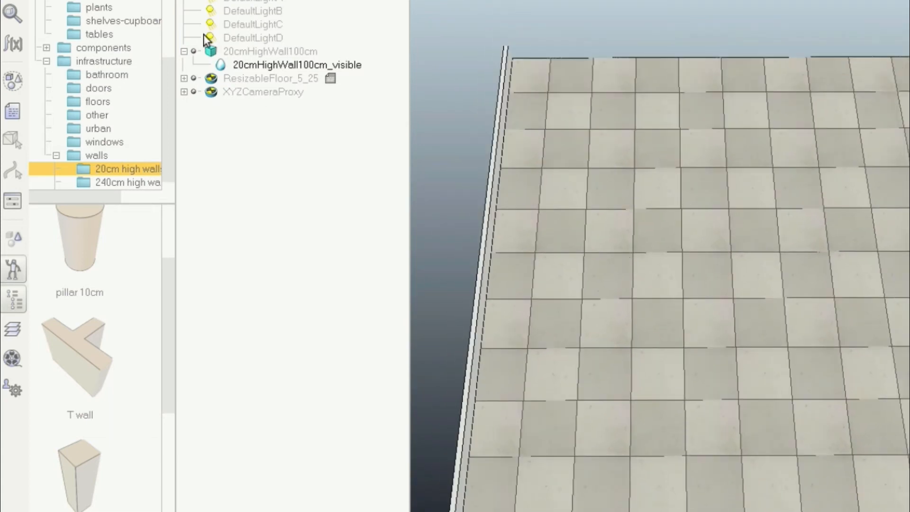
click(278, 51)
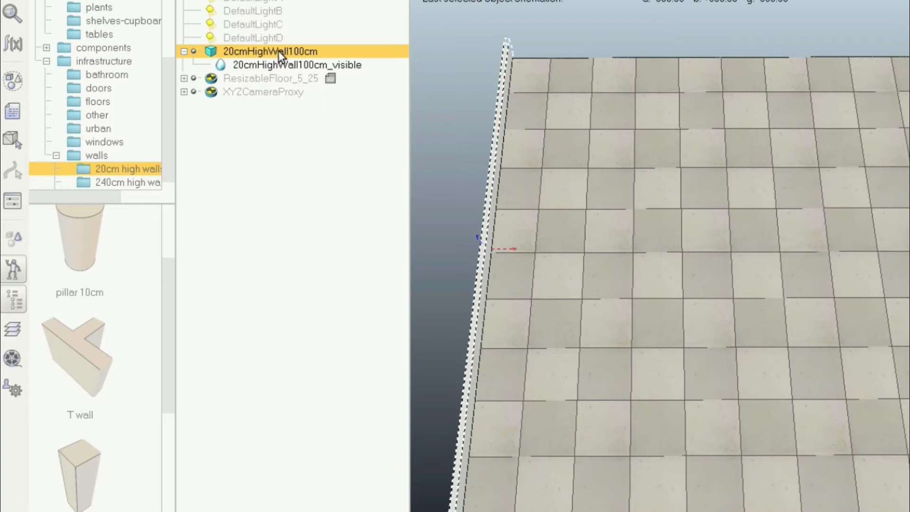
click(254, 66)
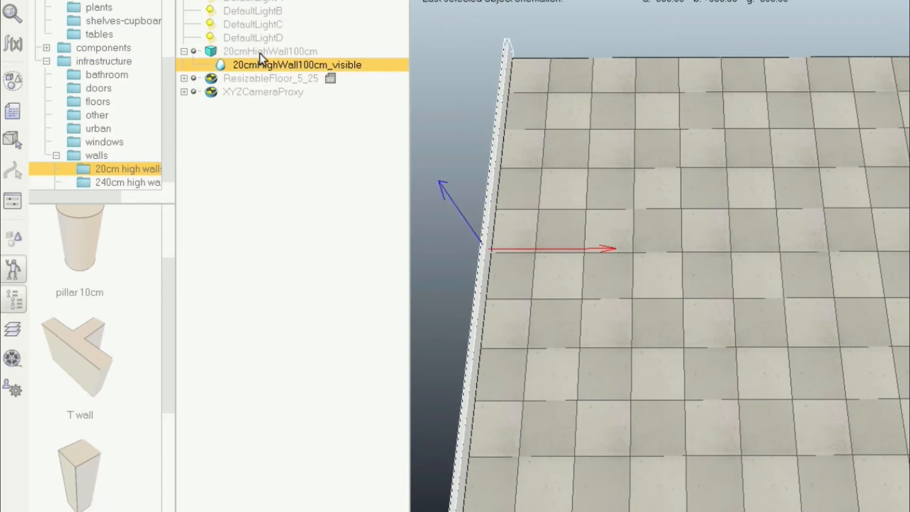
click(260, 53)
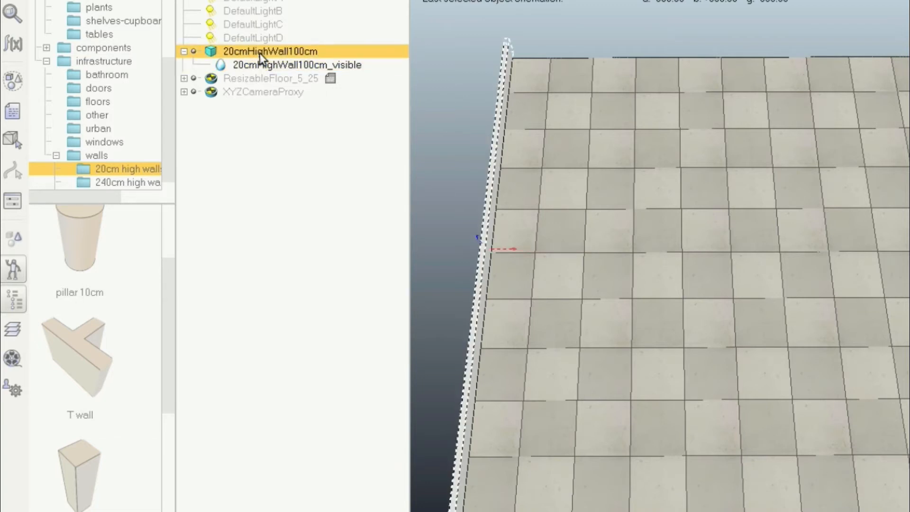
double_click(212, 52)
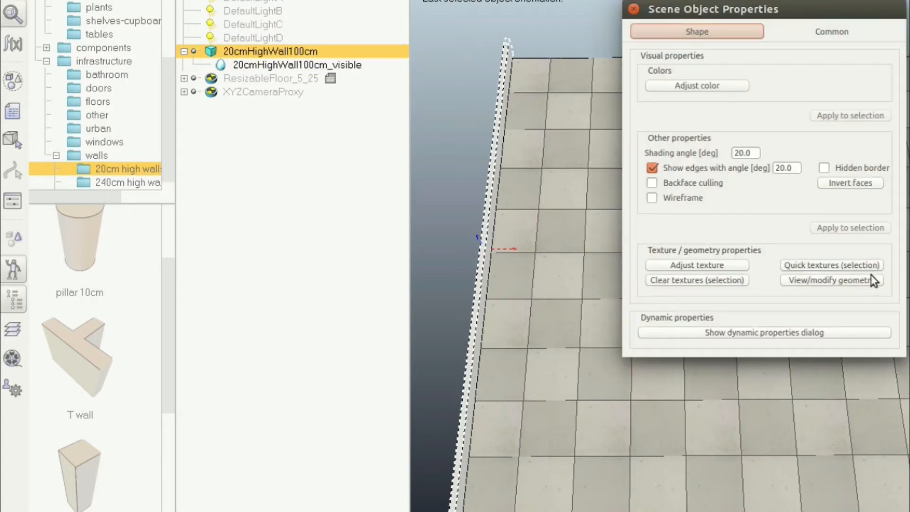
click(860, 279)
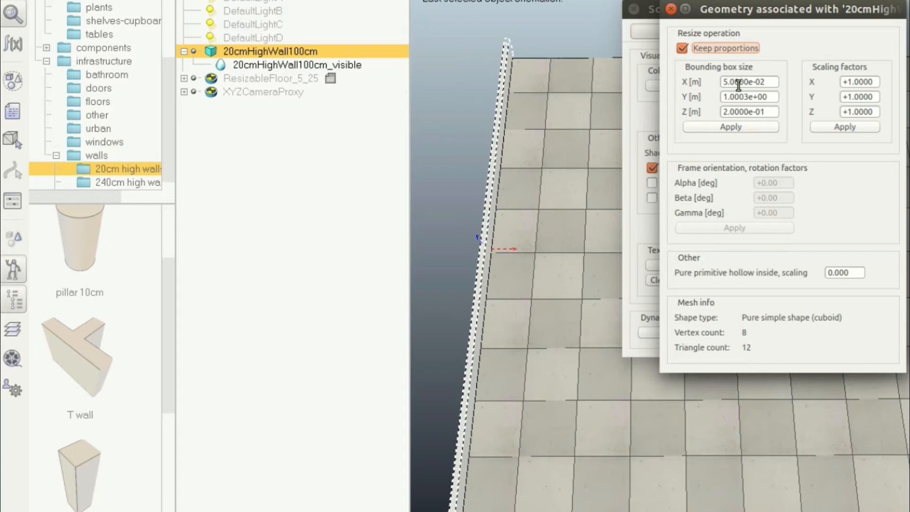
click(683, 48)
drag(770, 97, 681, 96)
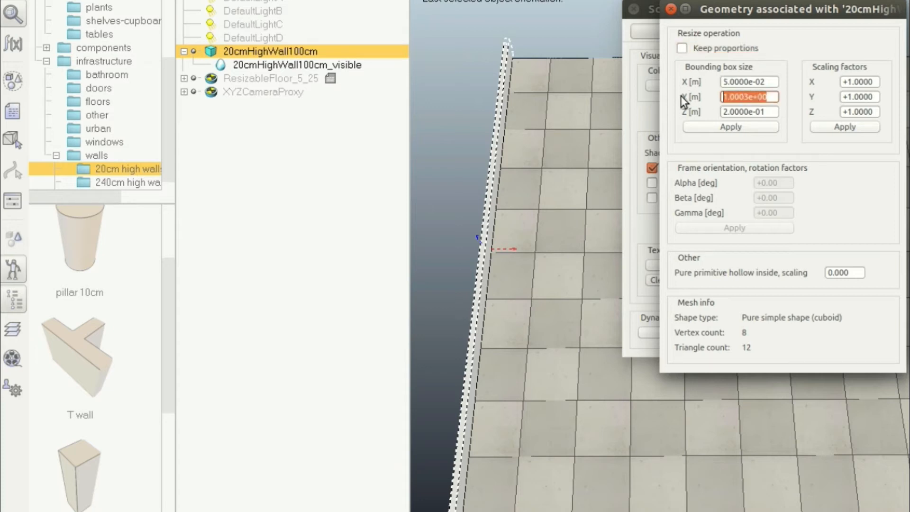
text(5)
click(767, 125)
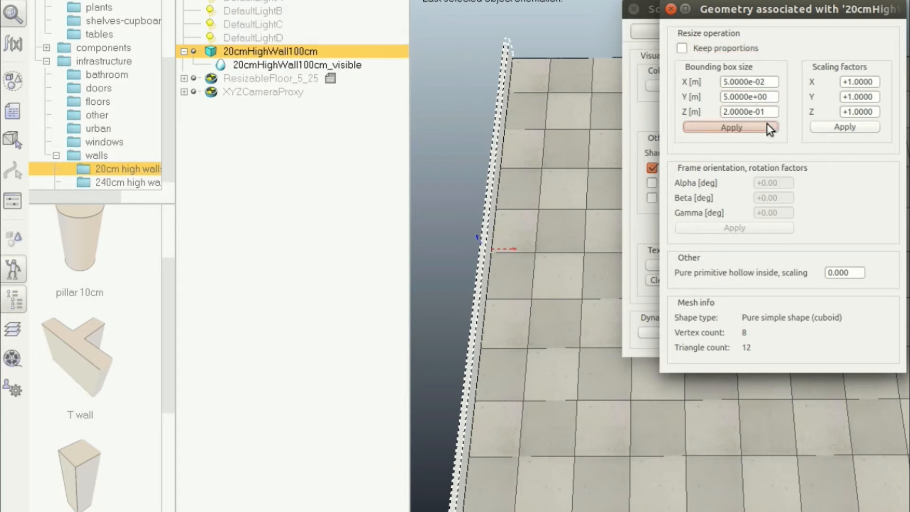
click(670, 10)
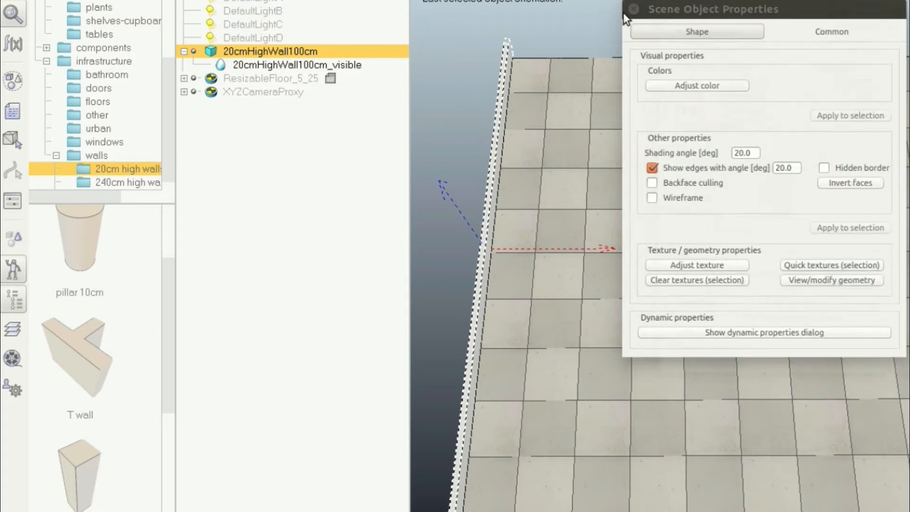
click(634, 9)
click(547, 318)
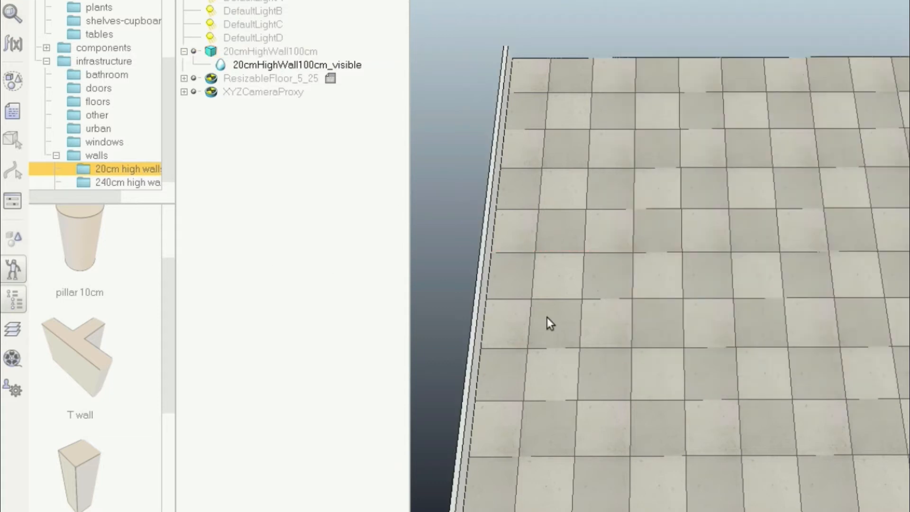
Step: Duplicate the 5 m wall and place the copy along the floor's right edge
click(483, 257)
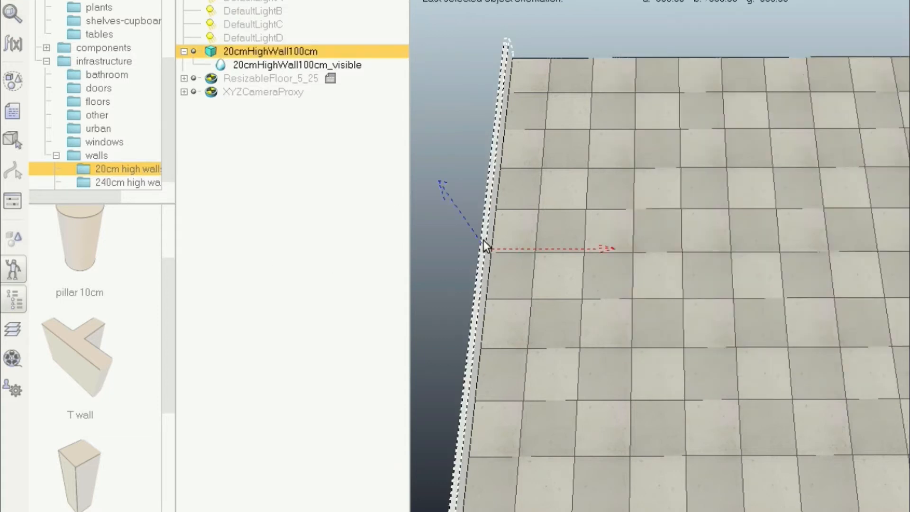
ctrl+click(303, 44)
key(ctrl+c)
key(ctrl+v)
drag(474, 382, 649, 382)
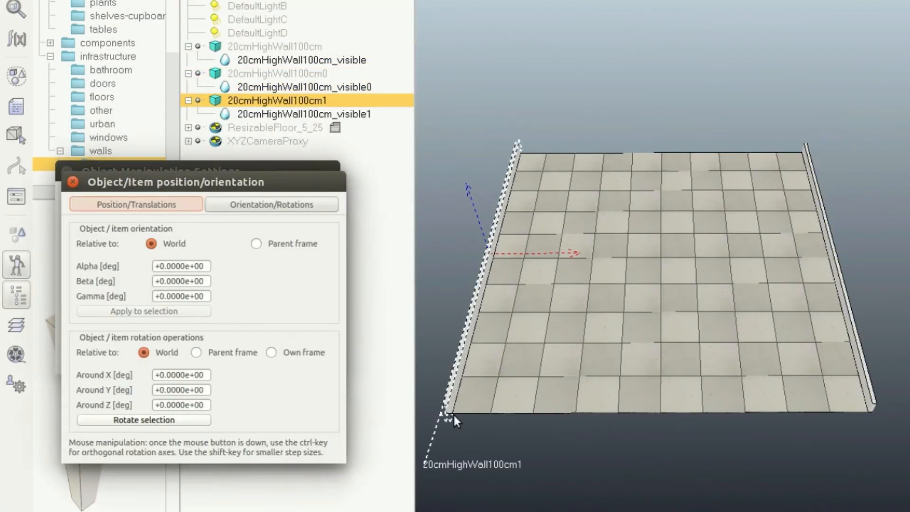
Step: Turn another wall copy crosswise and fit it along the floor's far edge, translating it along X in 0.001 m steps
click(190, 282)
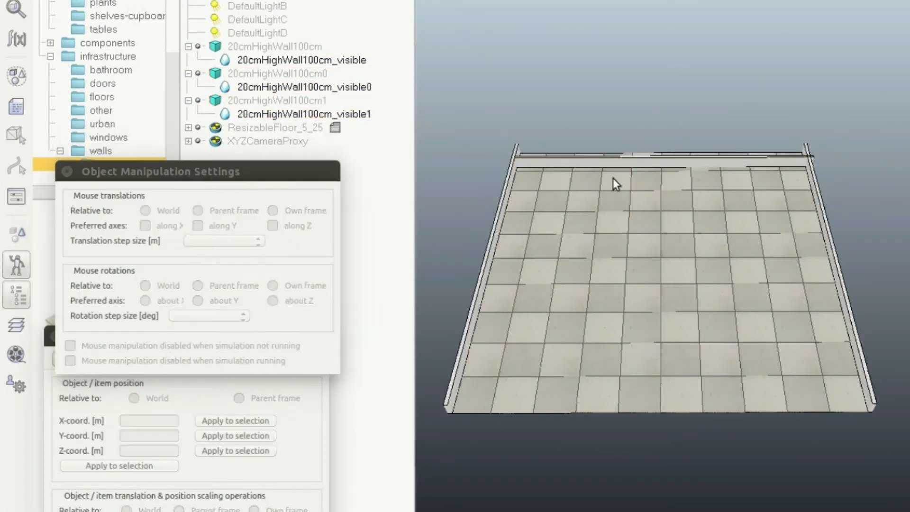
click(741, 158)
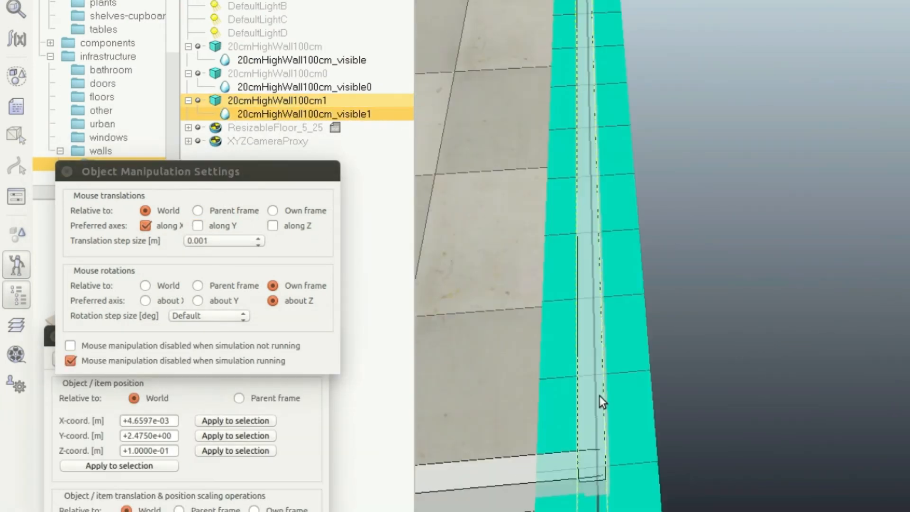
drag(778, 366, 795, 349)
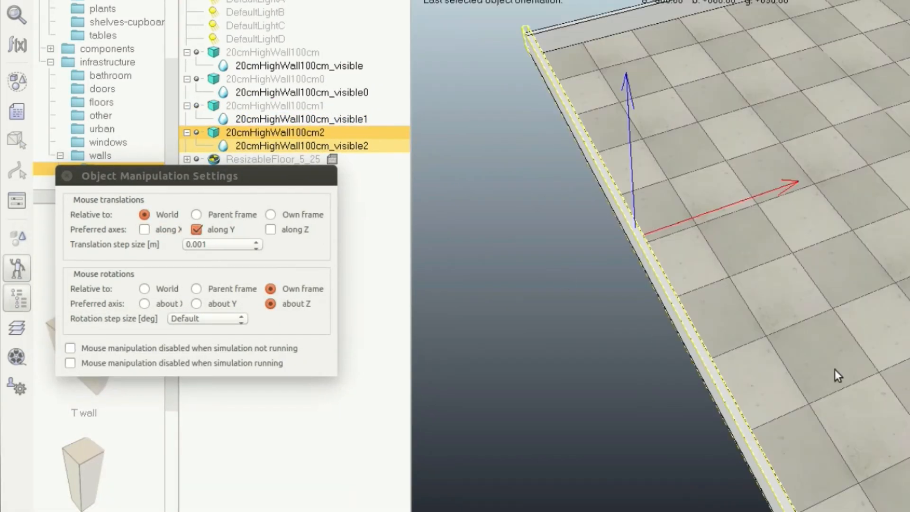
Step: Examine how the selected 20cmHighWall100cm2 wall meets the adjoining wall at the floor corner
drag(834, 369, 744, 166)
scroll(735, 381, up, 4)
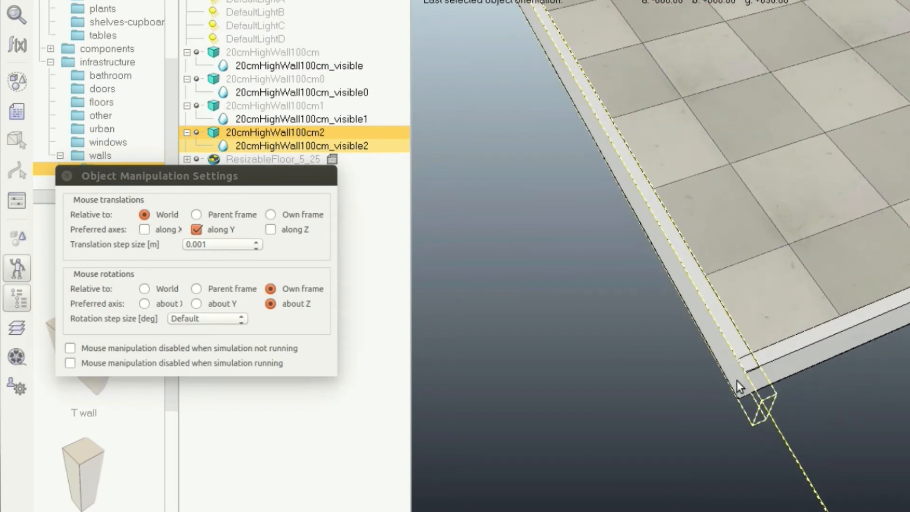
scroll(736, 380, up, 2)
drag(805, 271, 724, 196)
scroll(719, 275, up, 4)
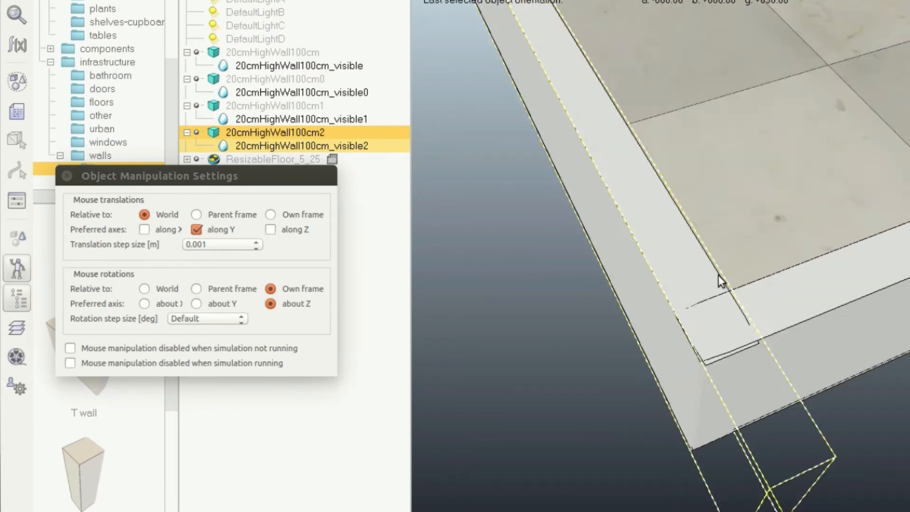
scroll(739, 257, up, 3)
scroll(738, 257, down, 1)
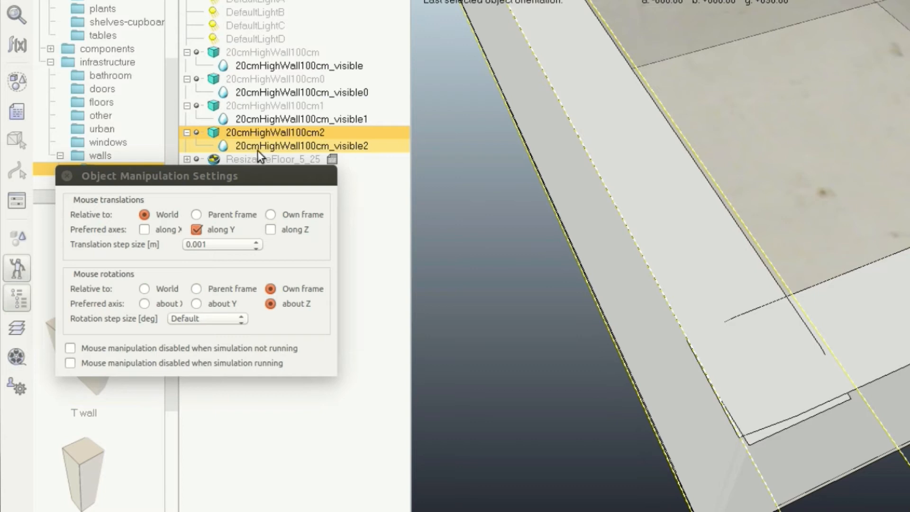
click(525, 233)
click(874, 184)
scroll(857, 188, down, 2)
scroll(857, 189, down, 3)
drag(812, 327, 858, 494)
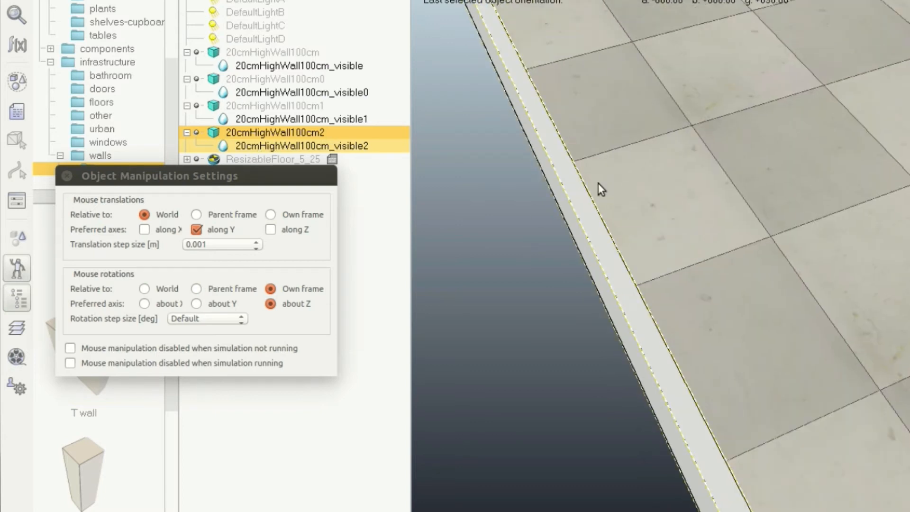
Step: Start saving the walled floor scene and create a folder named proyekPA in the home directory for it
drag(599, 183, 867, 446)
drag(648, 94, 820, 443)
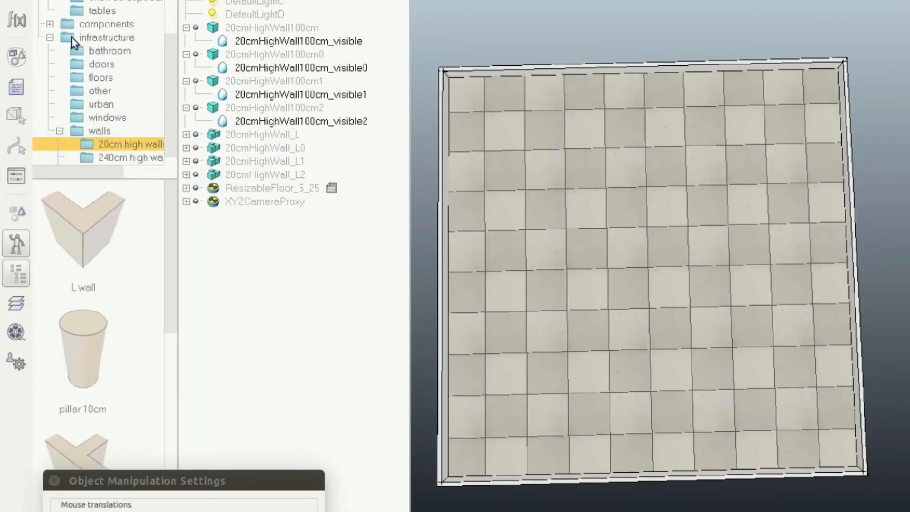
click(17, 0)
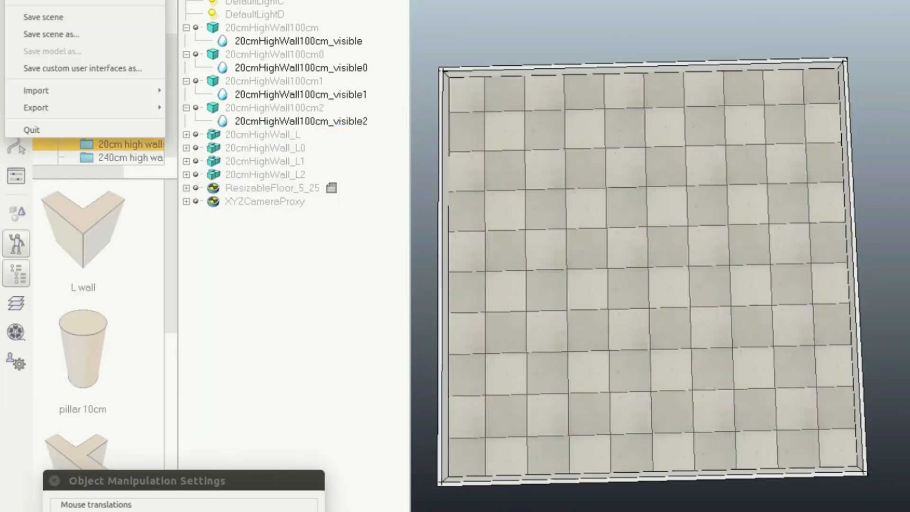
click(78, 19)
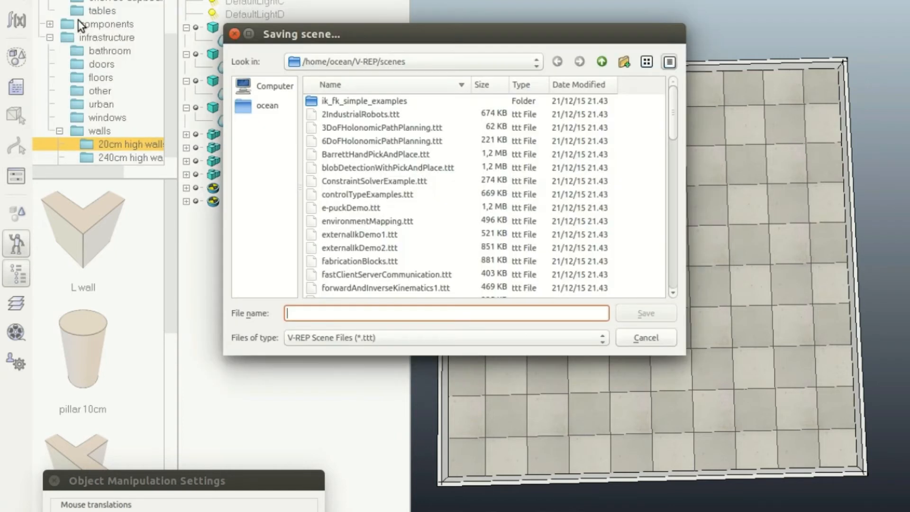
click(267, 110)
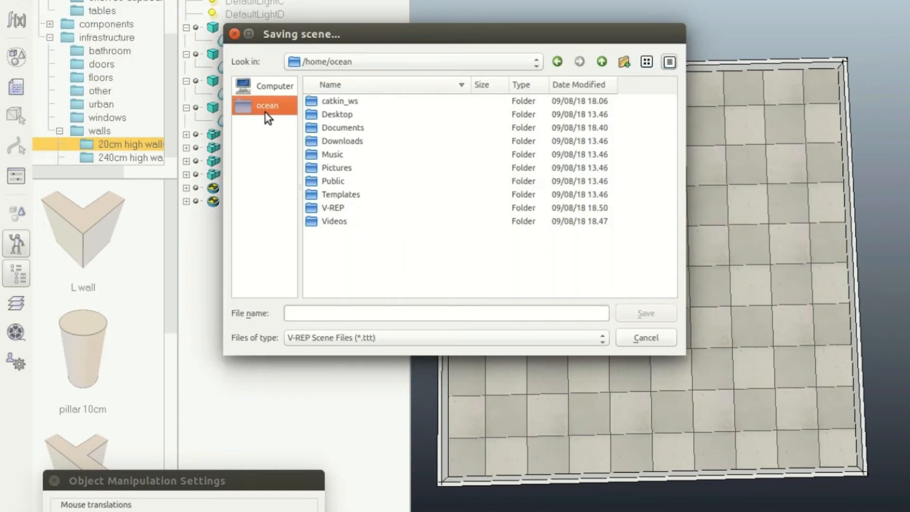
double_click(345, 114)
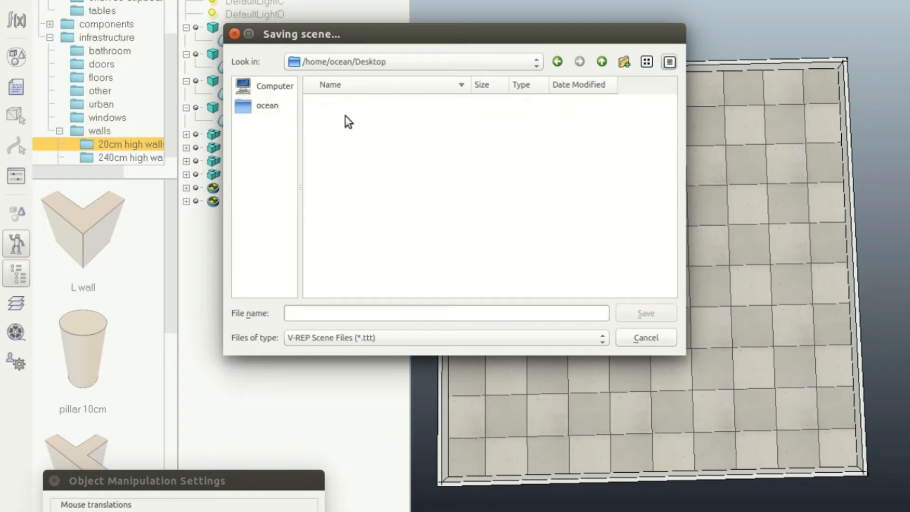
click(271, 112)
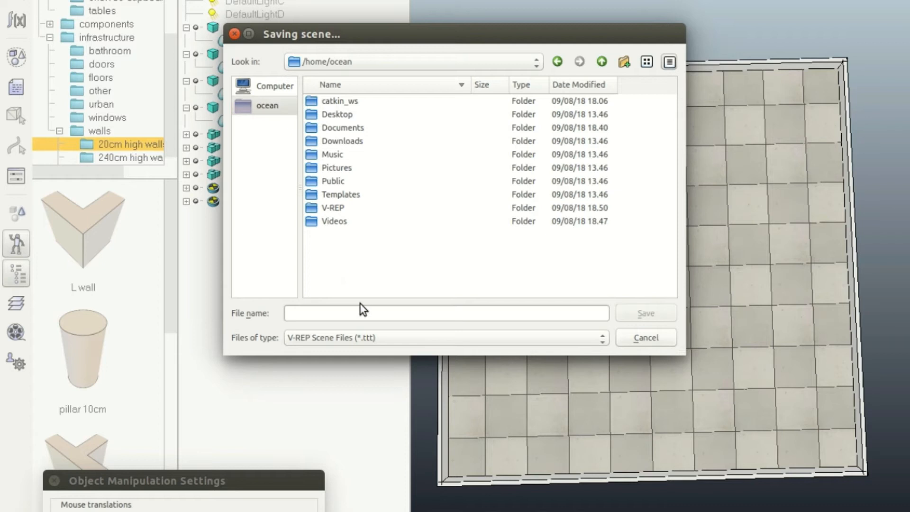
right_click(366, 243)
click(380, 264)
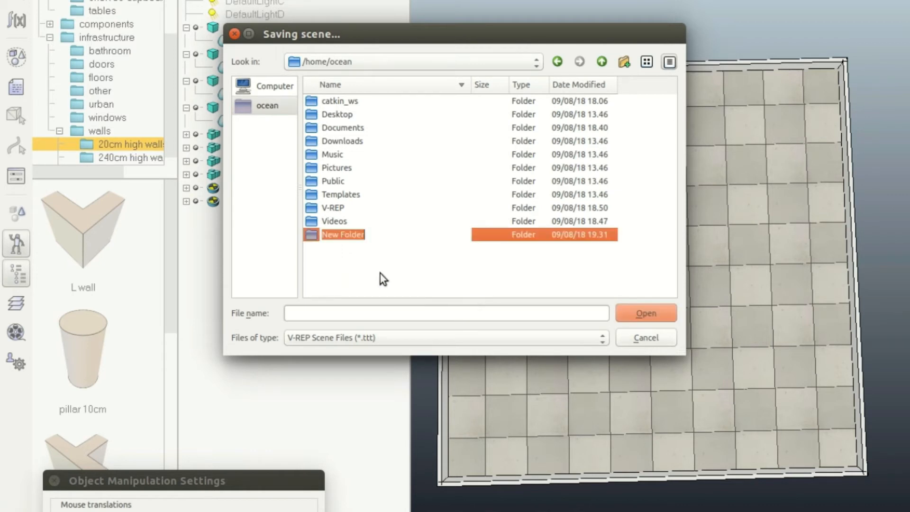
text(proyekPA)
key(Return)
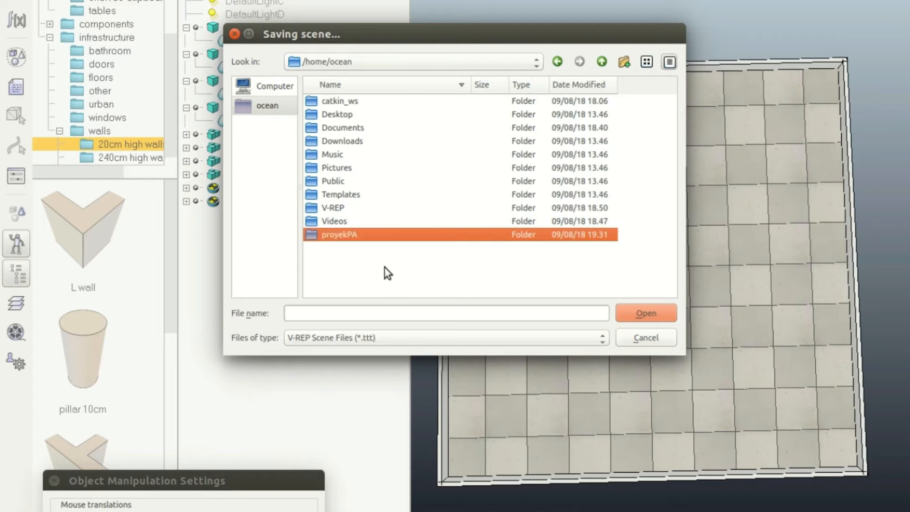
Step: Save the scene under the file name field as a V-REP scene in the proyekPA folder
click(357, 312)
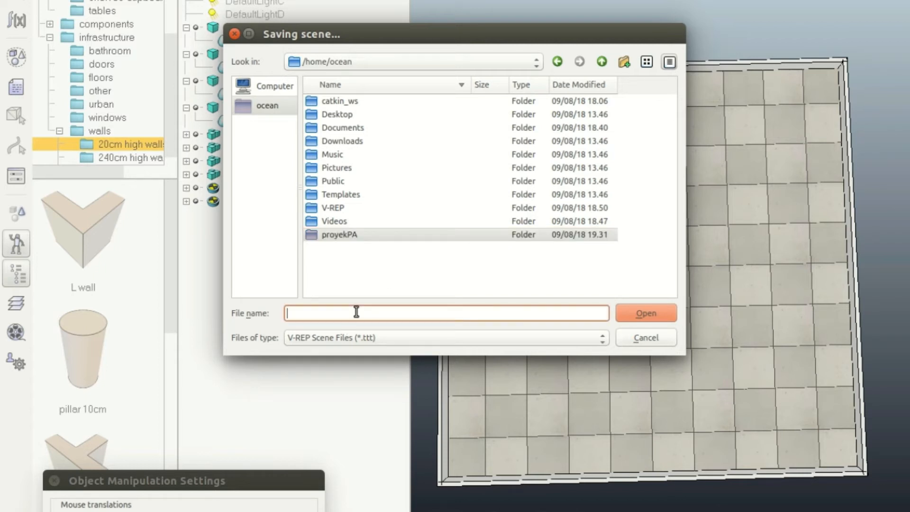
text(field)
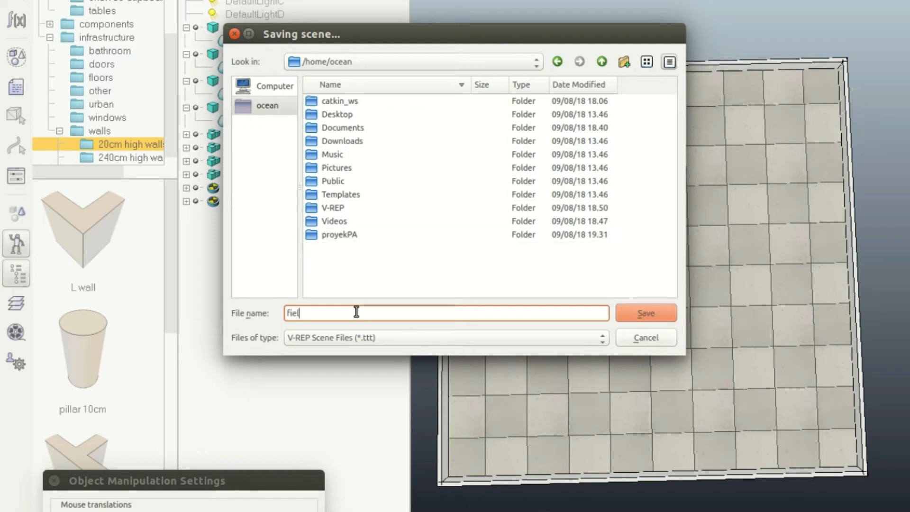
click(656, 311)
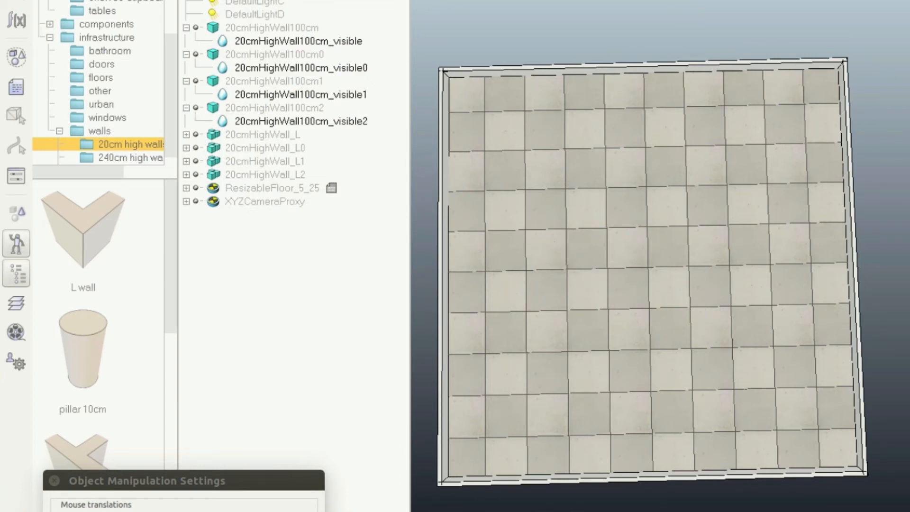
key(alt+f)
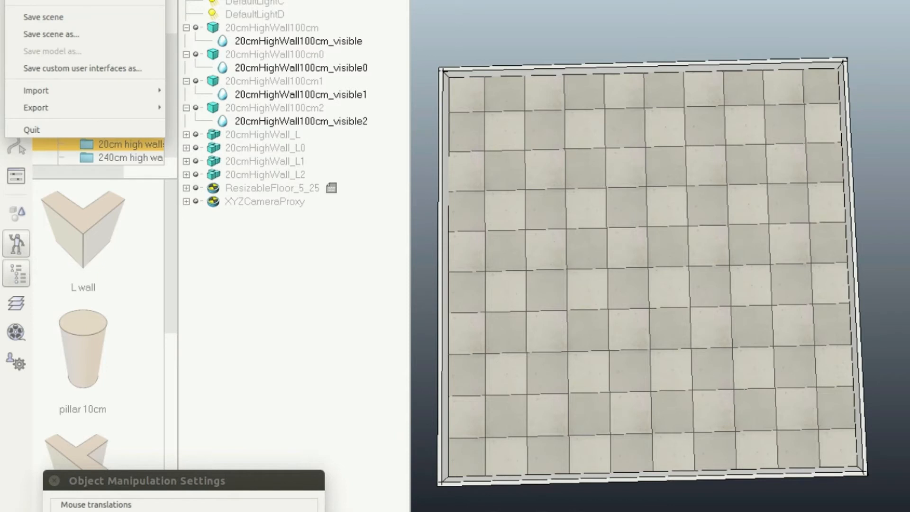
key(Escape)
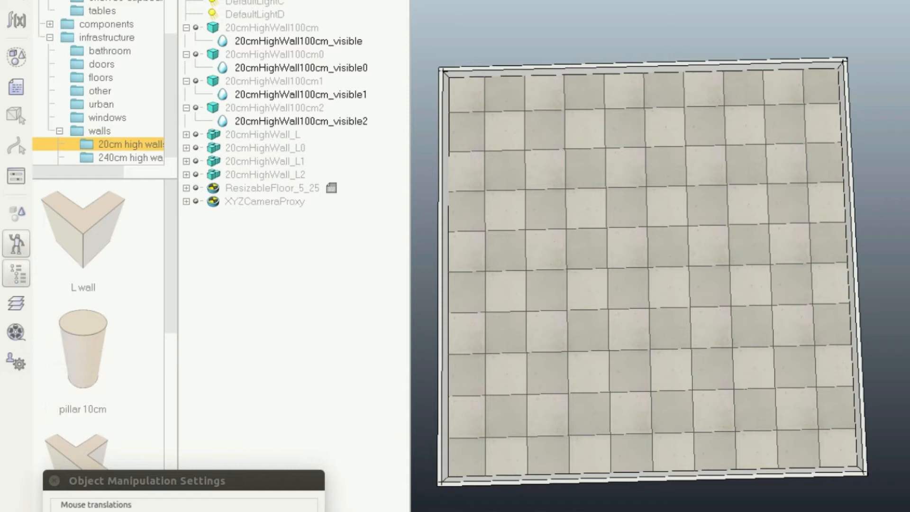
key(alt+f)
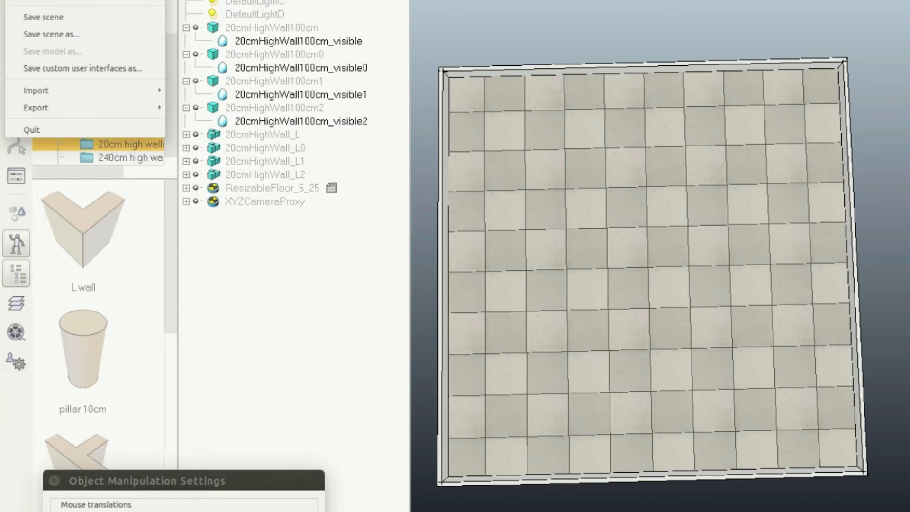
key(Escape)
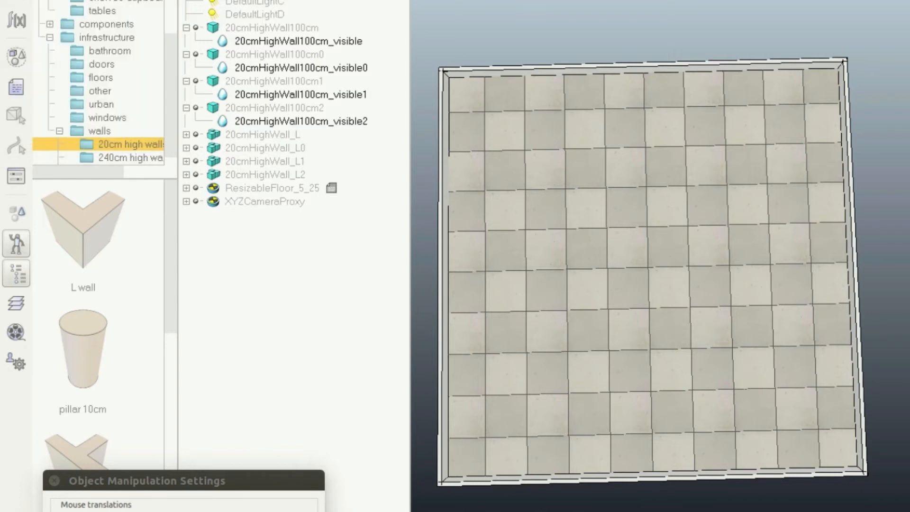
Step: Load the scene lita_slam10(hadap utara).ttt from the proyekPA folder
key(alt+f)
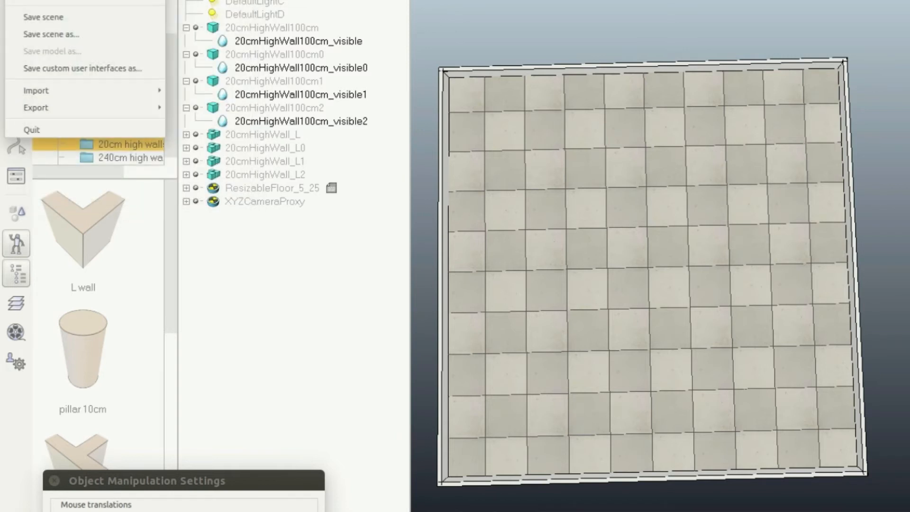
click(48, 0)
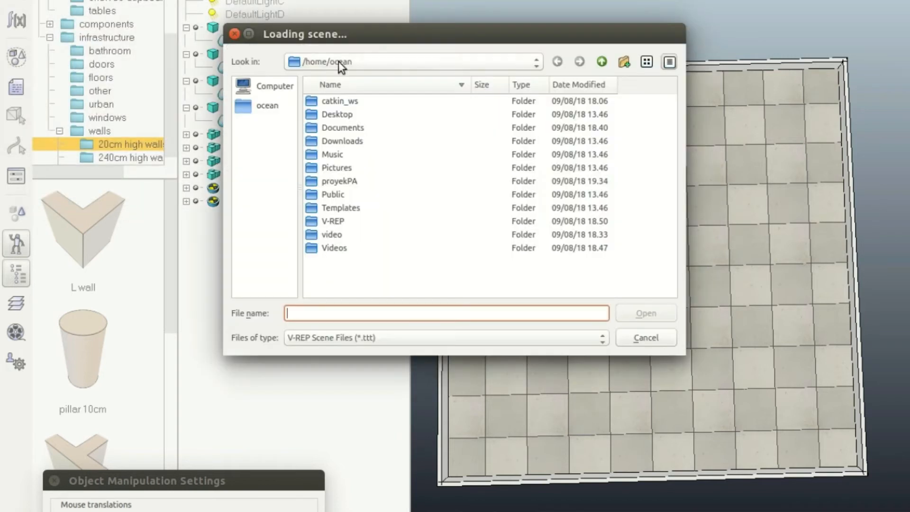
double_click(337, 181)
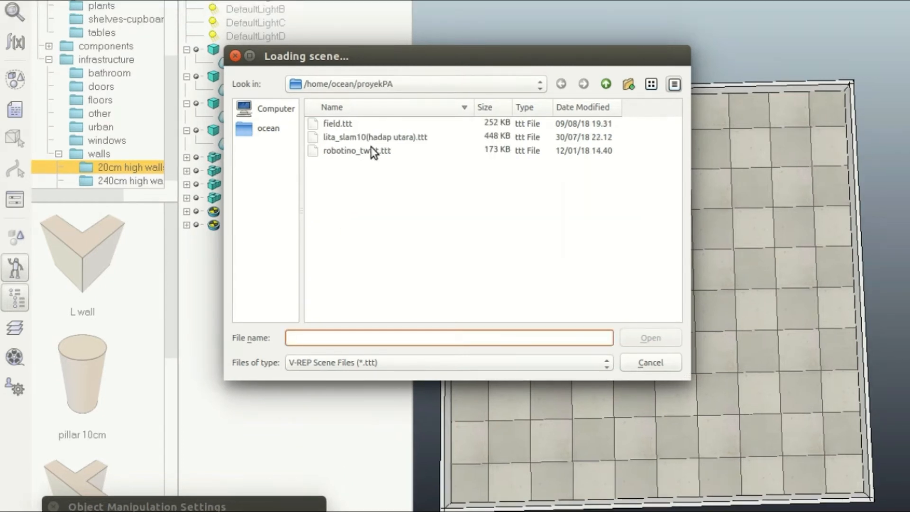
double_click(376, 116)
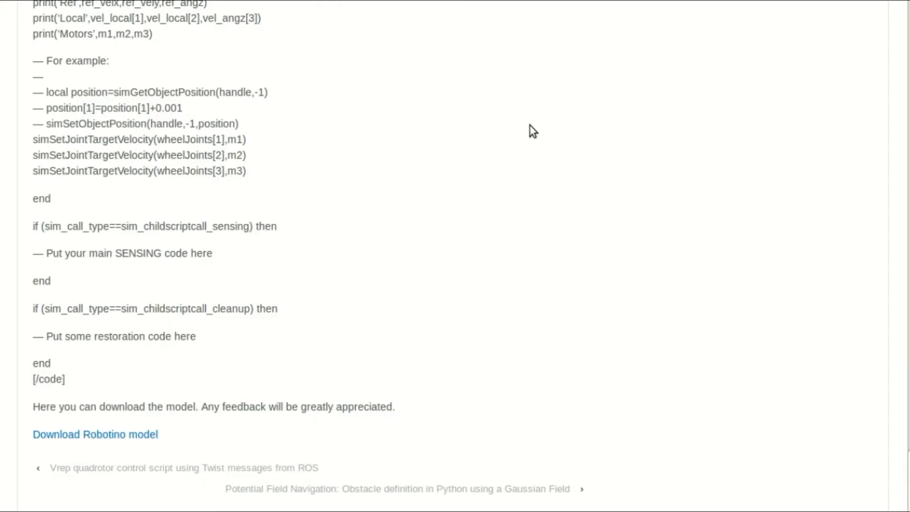
Step: Examine the web article on the Robotino Vrep scene with twist message controller, including its control script and model download link
scroll(520, 197, up, 20)
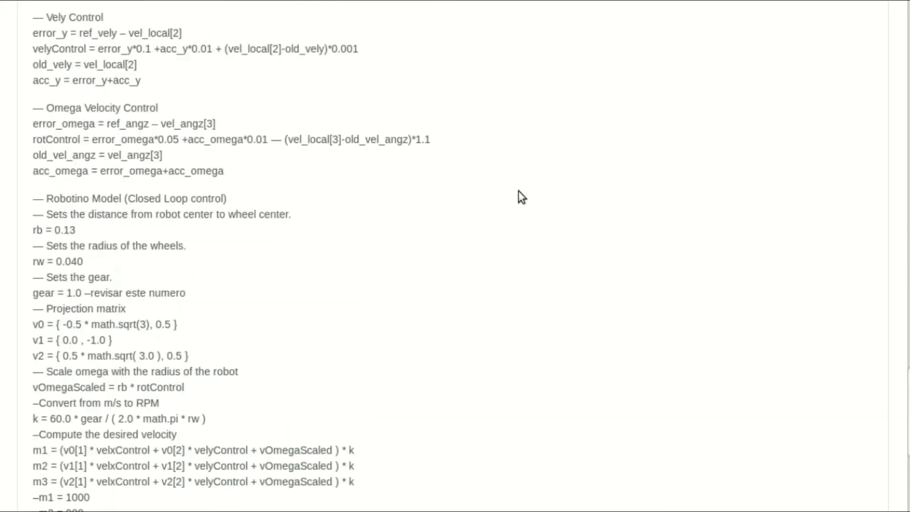
scroll(478, 158, up, 20)
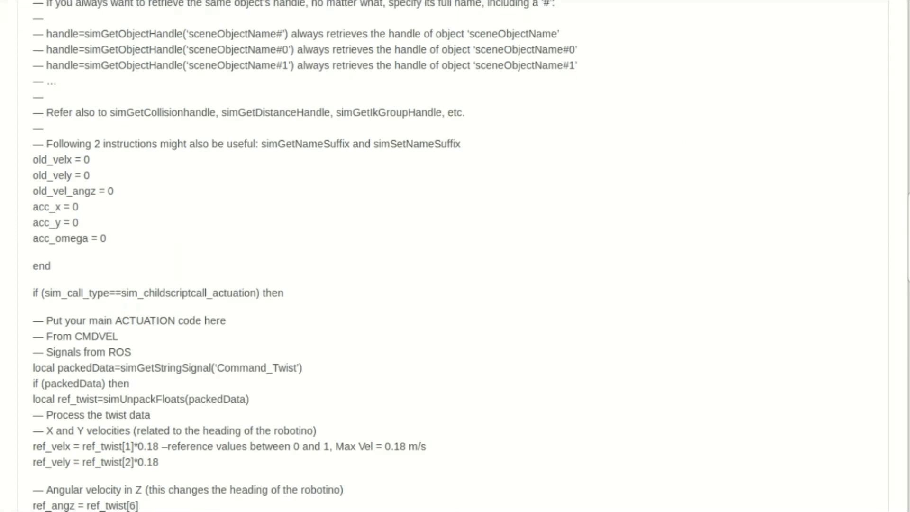
scroll(716, 128, down, 5)
scroll(714, 128, up, 5)
scroll(114, 90, down, 2)
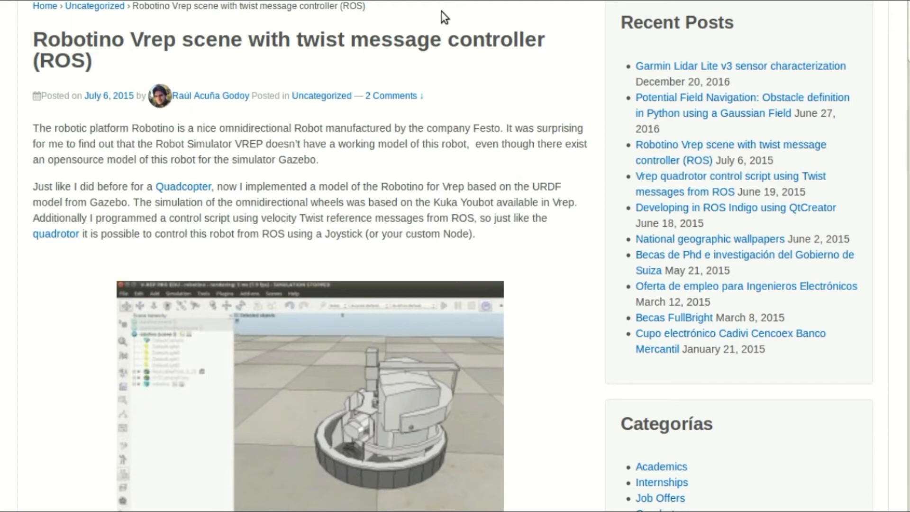
scroll(439, 24, down, 5)
scroll(441, 29, down, 15)
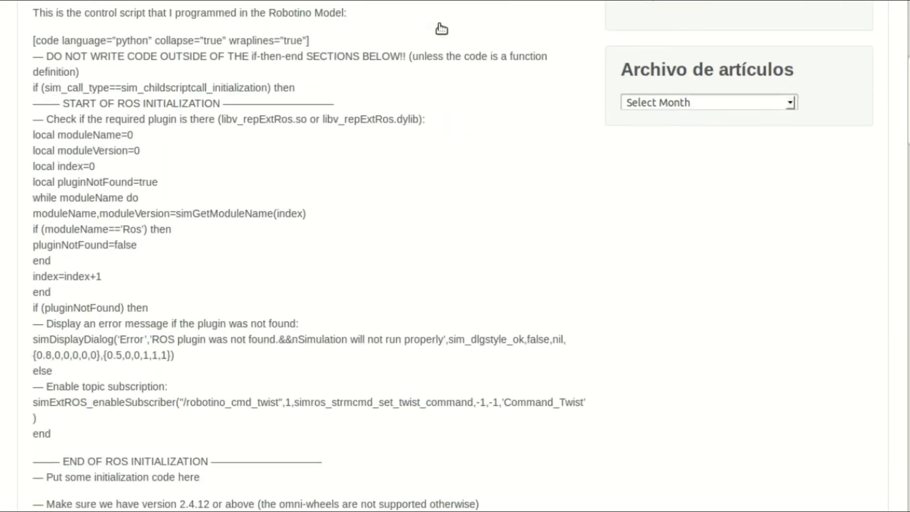
scroll(439, 23, down, 20)
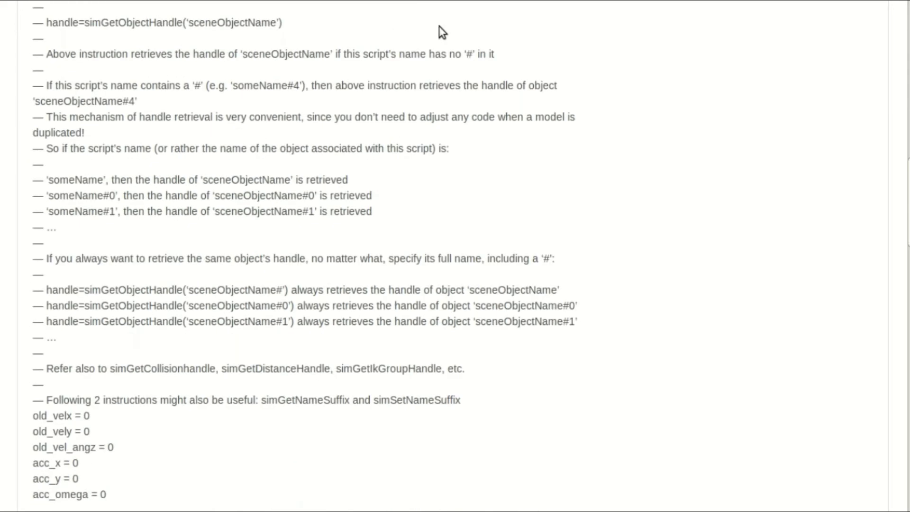
scroll(439, 26, down, 5)
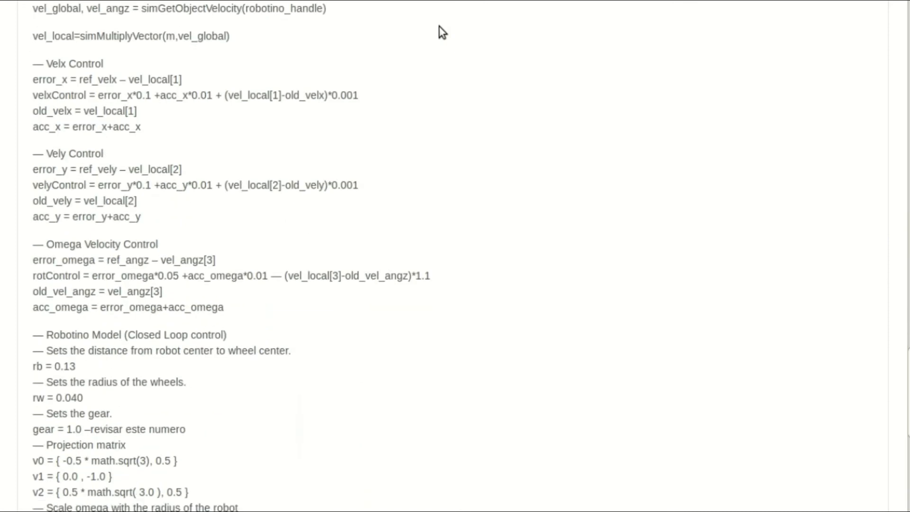
scroll(440, 26, down, 11)
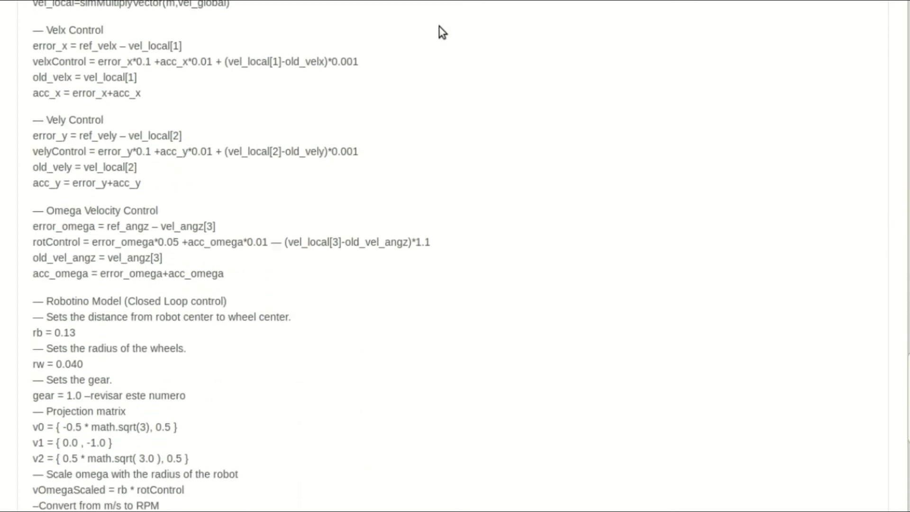
scroll(439, 26, down, 4)
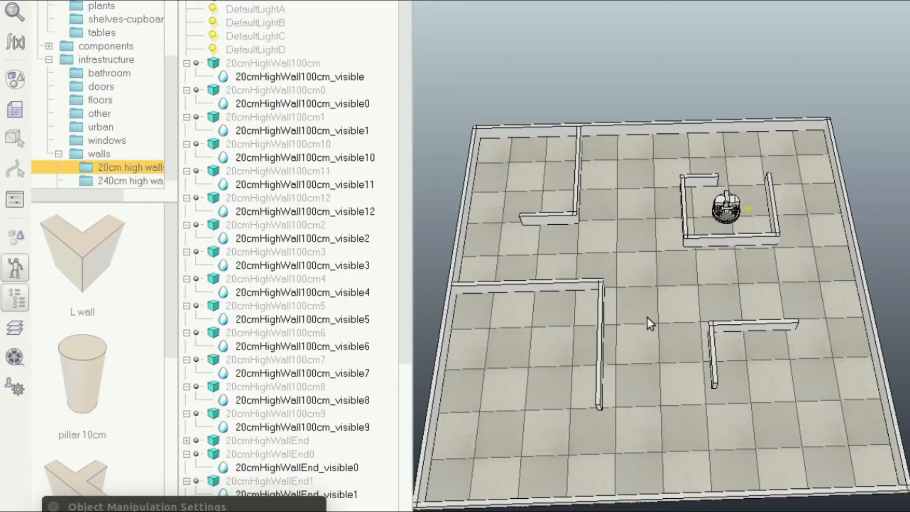
Step: Collapse the expanded branches of all the 20cmHighWall100cm walls in the scene hierarchy, from the first wall through 20cmHighWall100cm9
scroll(244, 422, down, 2)
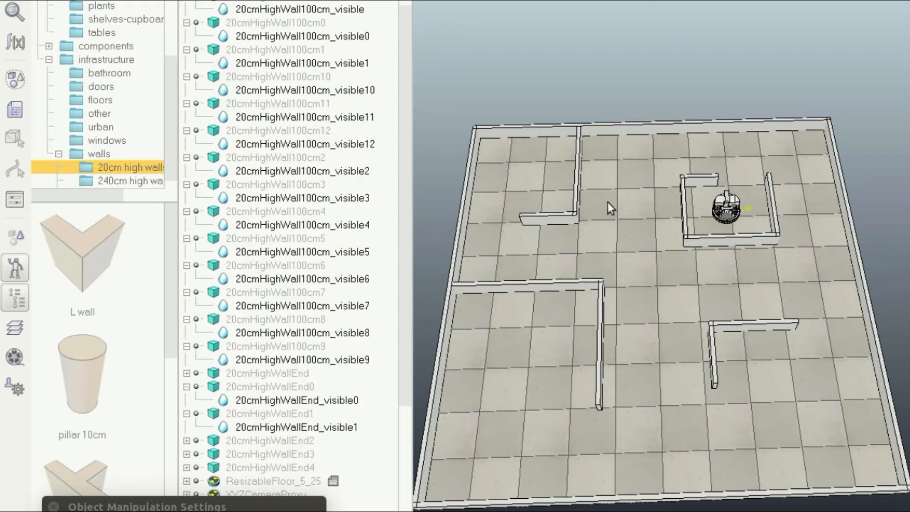
click(191, 0)
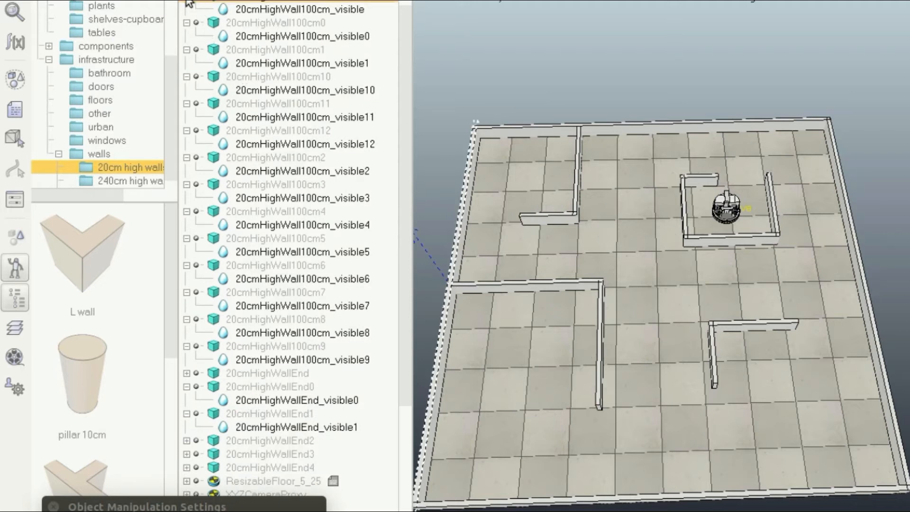
click(186, 0)
click(187, 9)
click(186, 22)
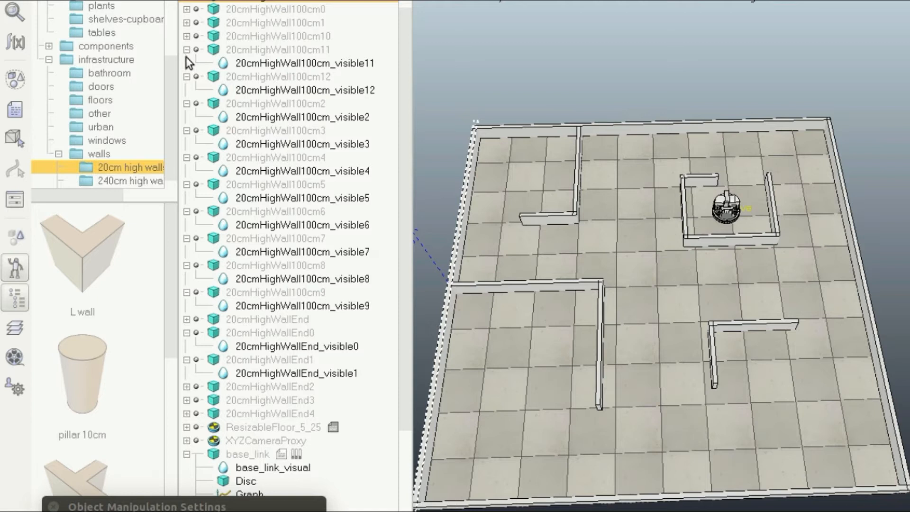
click(186, 48)
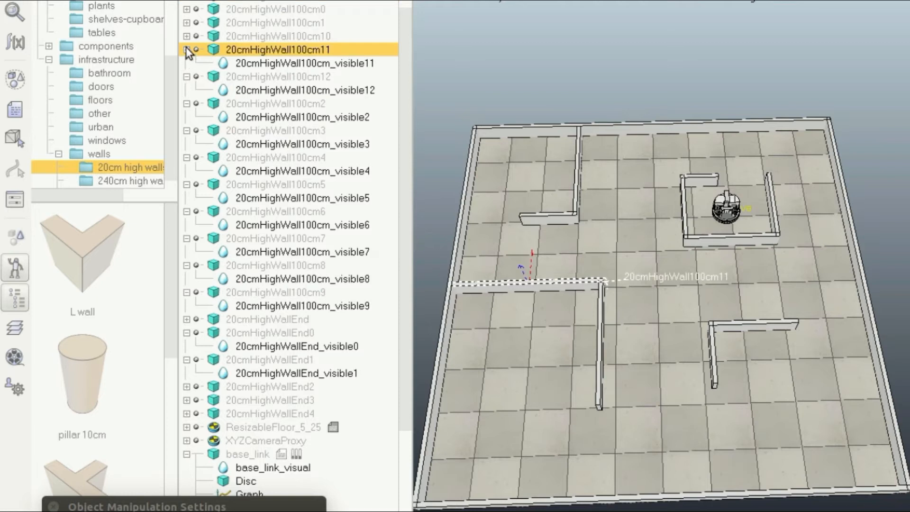
click(187, 49)
click(186, 63)
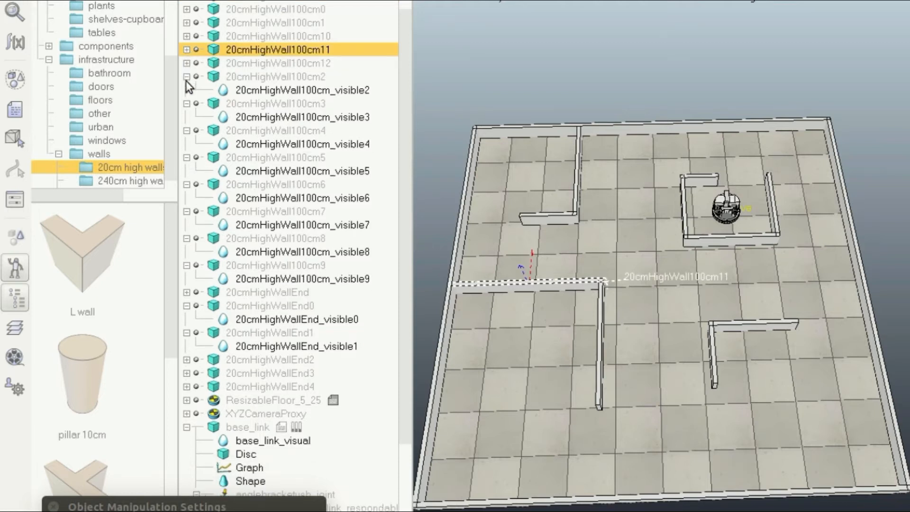
click(187, 77)
click(186, 76)
click(186, 90)
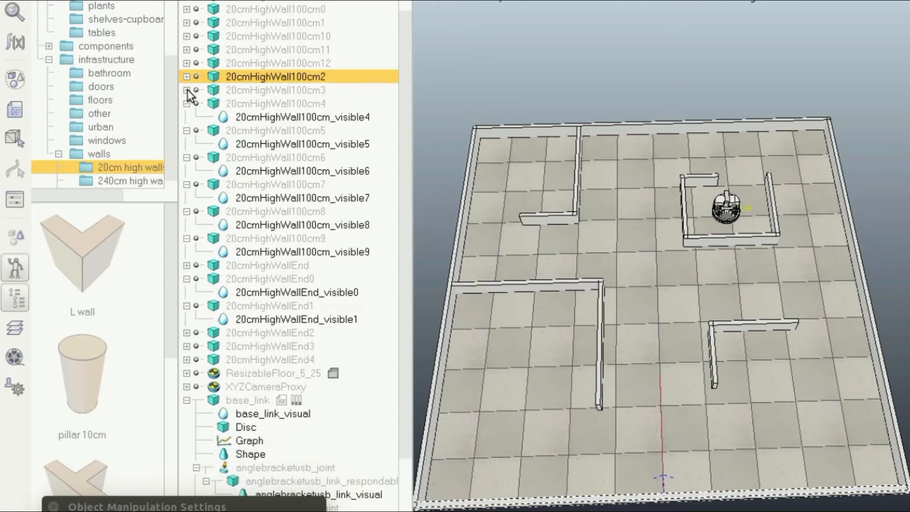
click(186, 103)
click(187, 117)
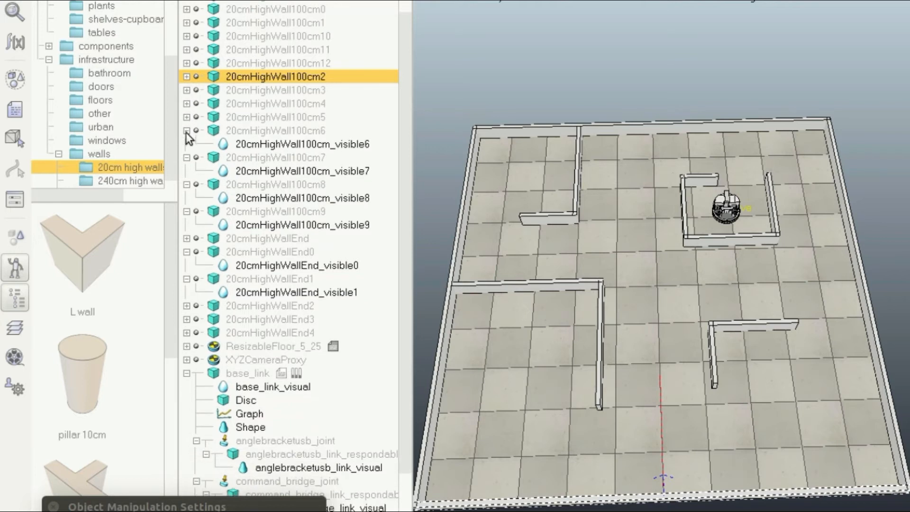
click(187, 130)
click(185, 147)
click(187, 144)
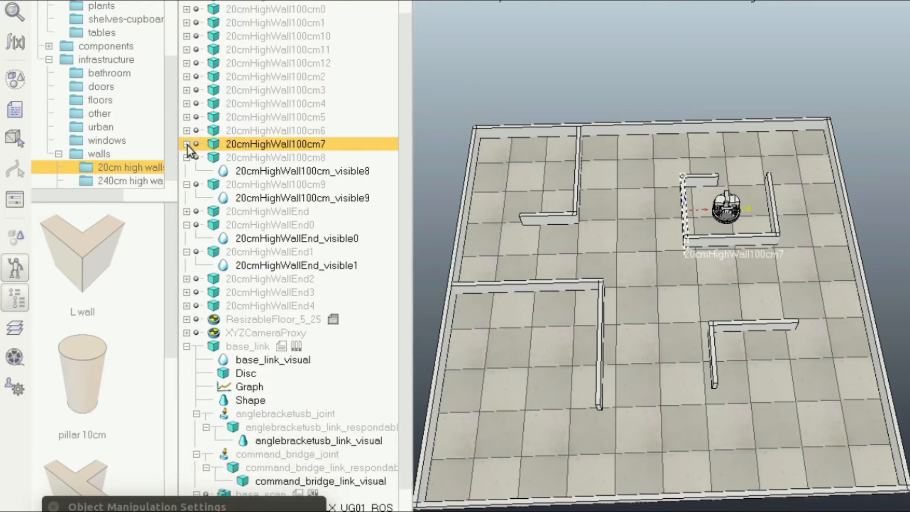
click(186, 157)
click(187, 171)
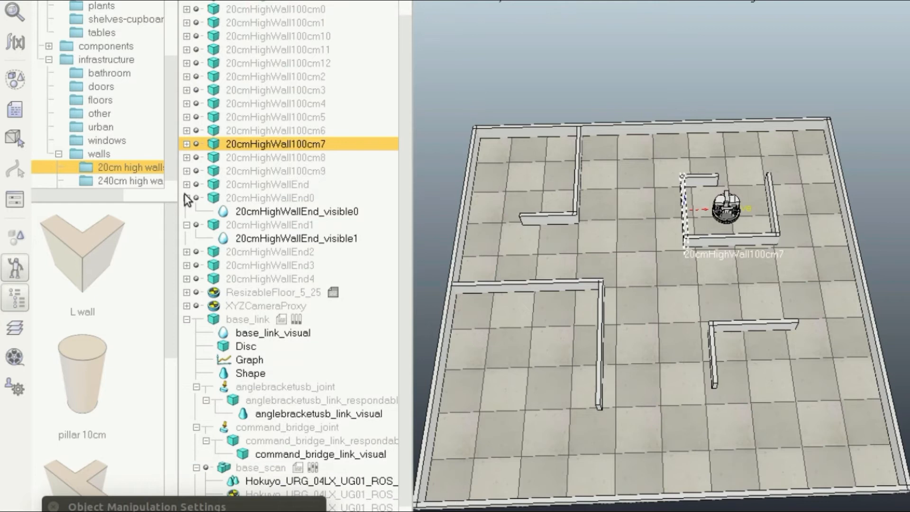
Step: Collapse the 20cmHighWallEnd0 and 20cmHighWallEnd1 branches to expose the robot's base_link tree in the scene hierarchy
click(187, 225)
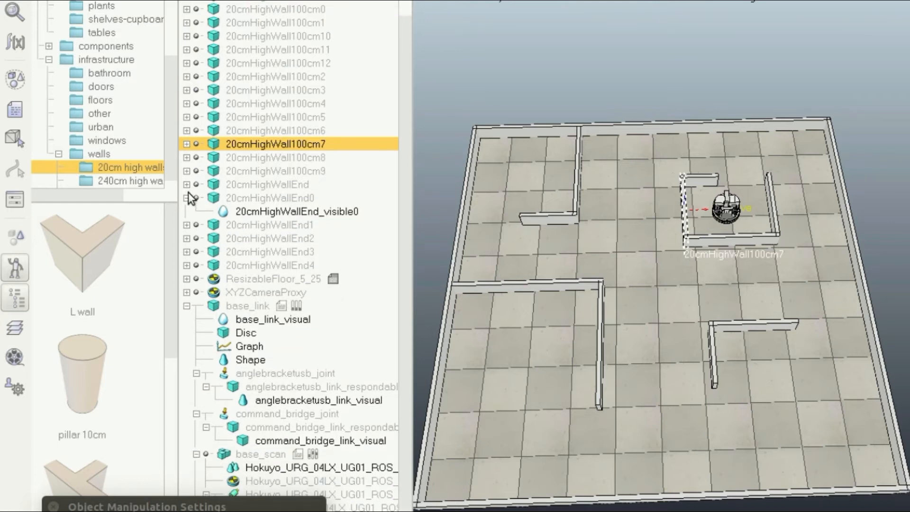
click(187, 198)
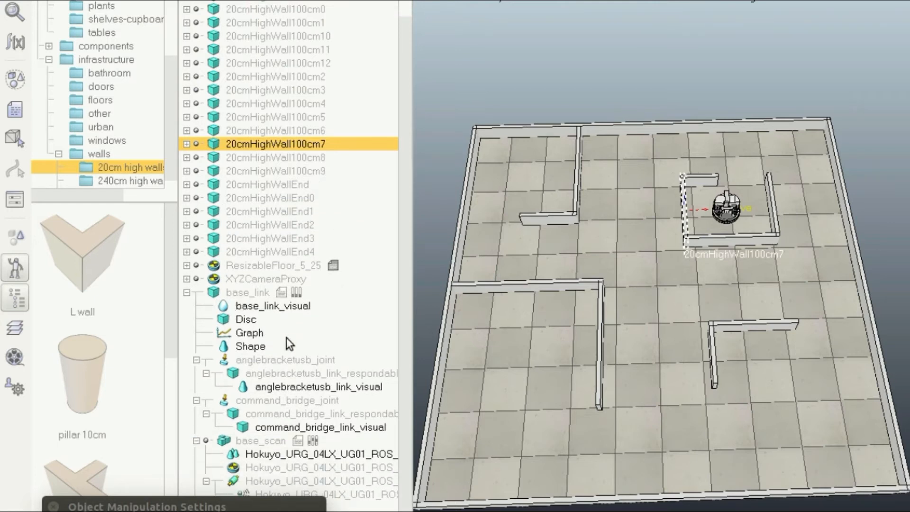
scroll(299, 355, down, 4)
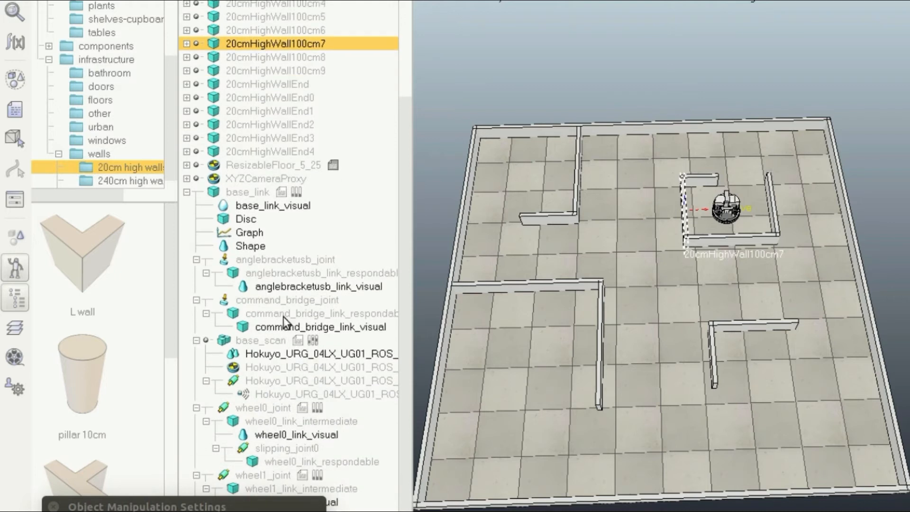
Step: Collapse the anglebracketusb, command_bridge, base_scan and wheel joint branches under base_link in the scene hierarchy, leaving base_link selected
click(199, 259)
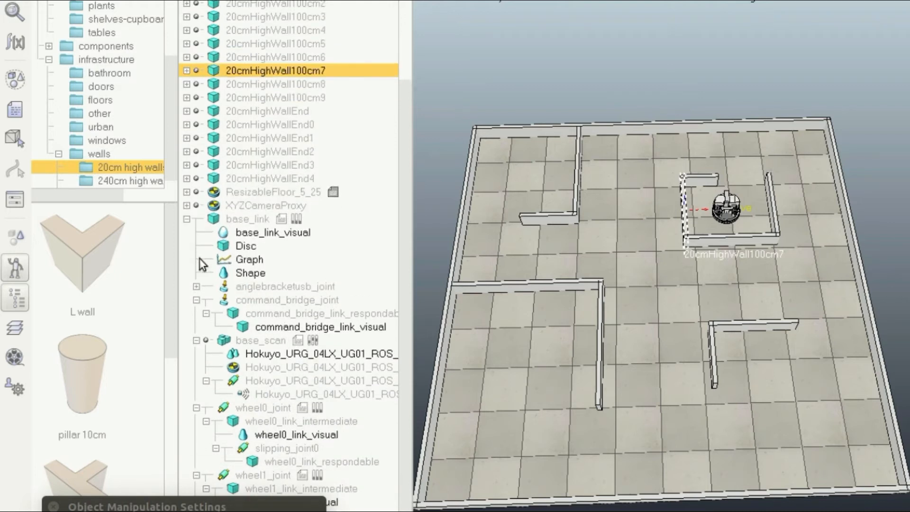
click(196, 301)
click(201, 340)
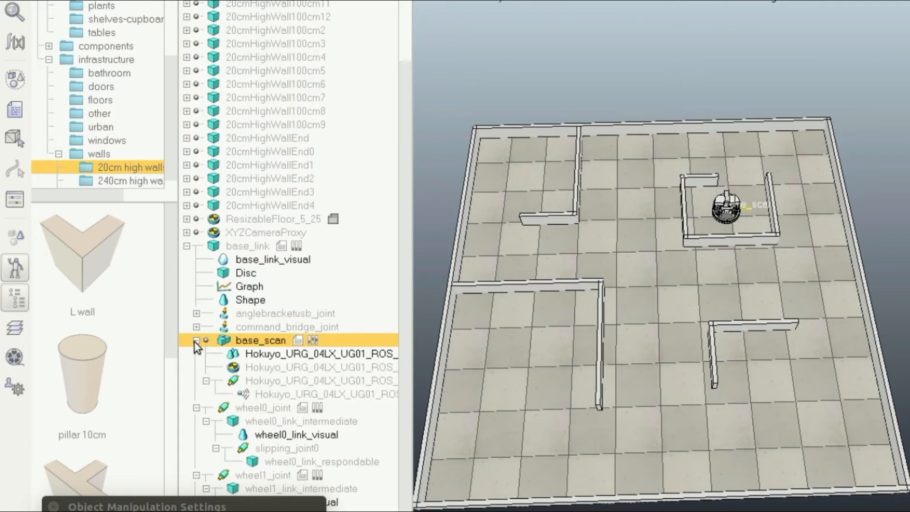
click(196, 340)
click(196, 408)
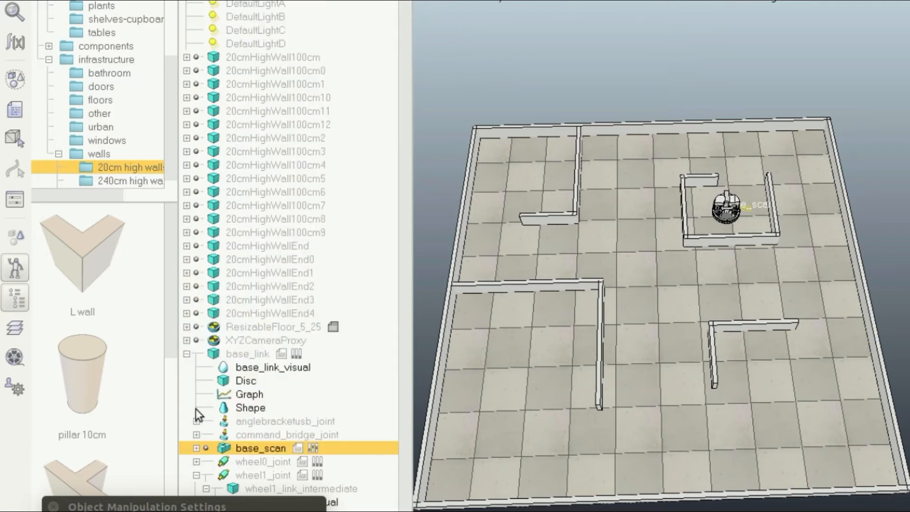
click(197, 476)
click(203, 497)
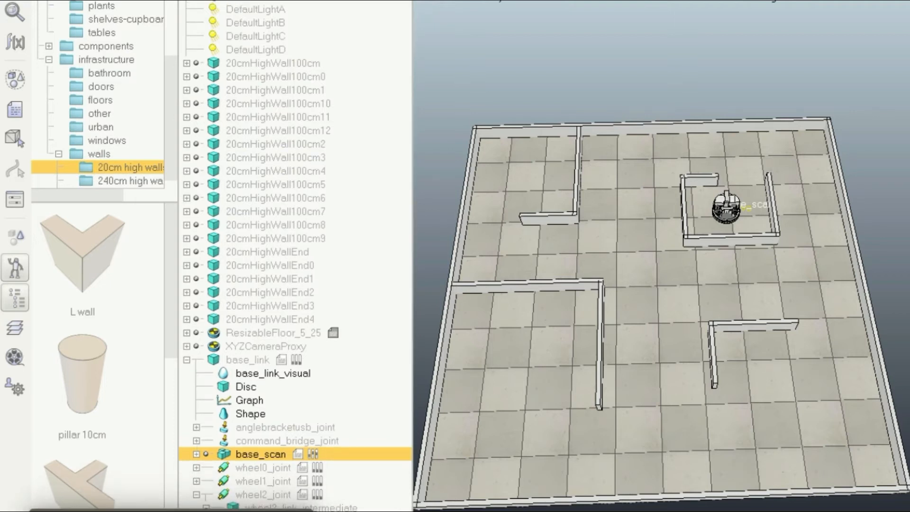
click(202, 496)
click(205, 476)
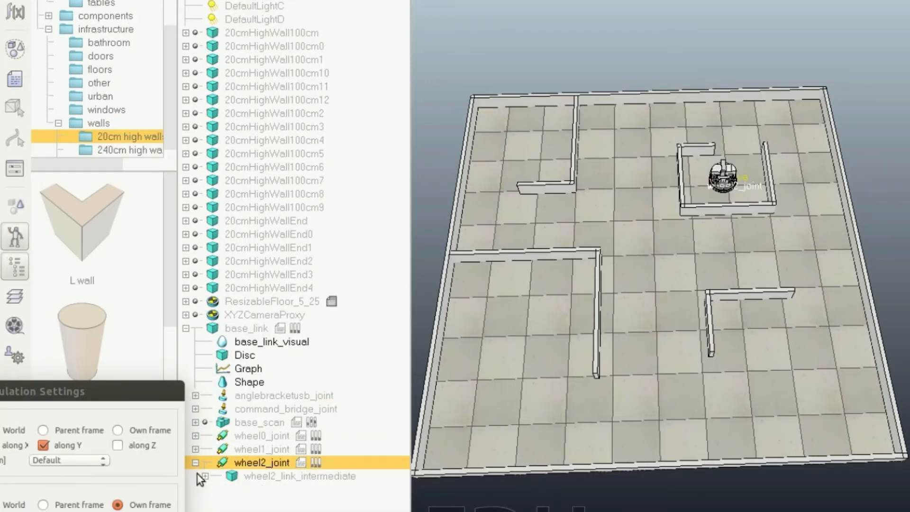
click(196, 462)
click(254, 487)
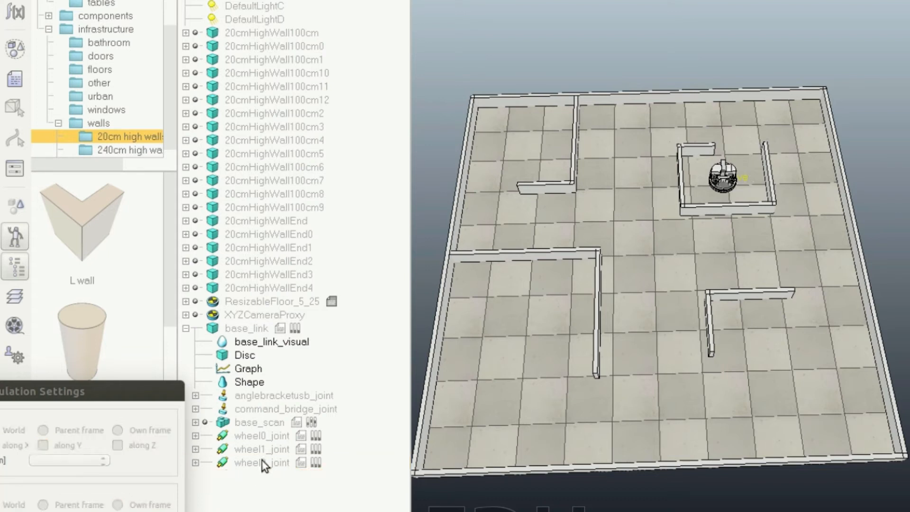
click(244, 331)
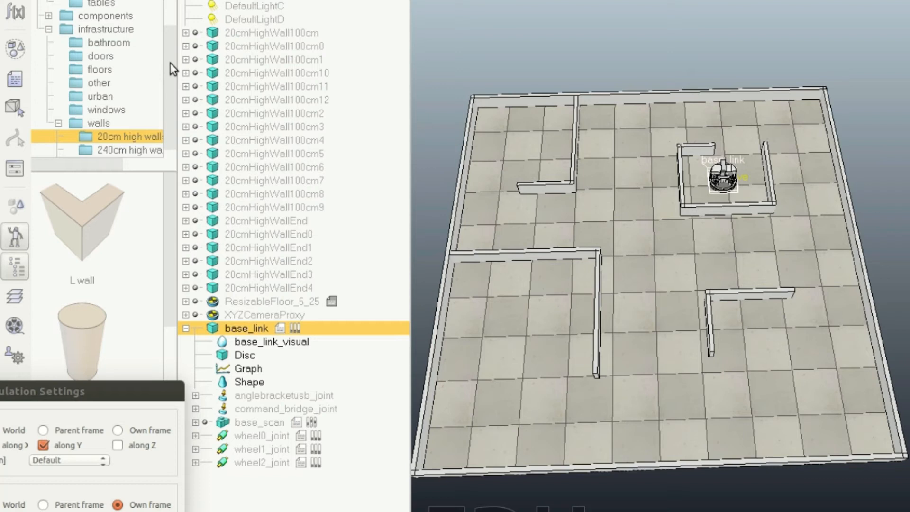
Step: Browse the model library to the sensors folder under components, moving the Object Manipulation Settings window out of the way
scroll(170, 62, down, 1)
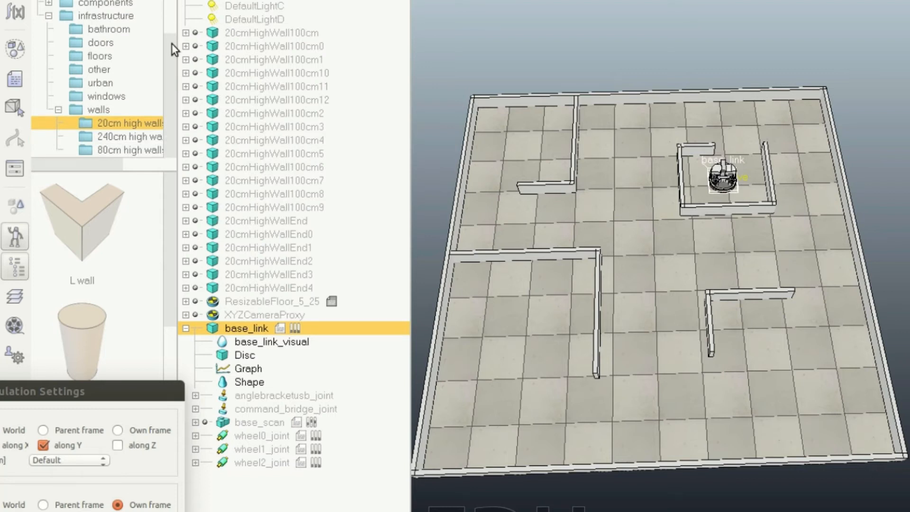
drag(170, 98, 167, 1)
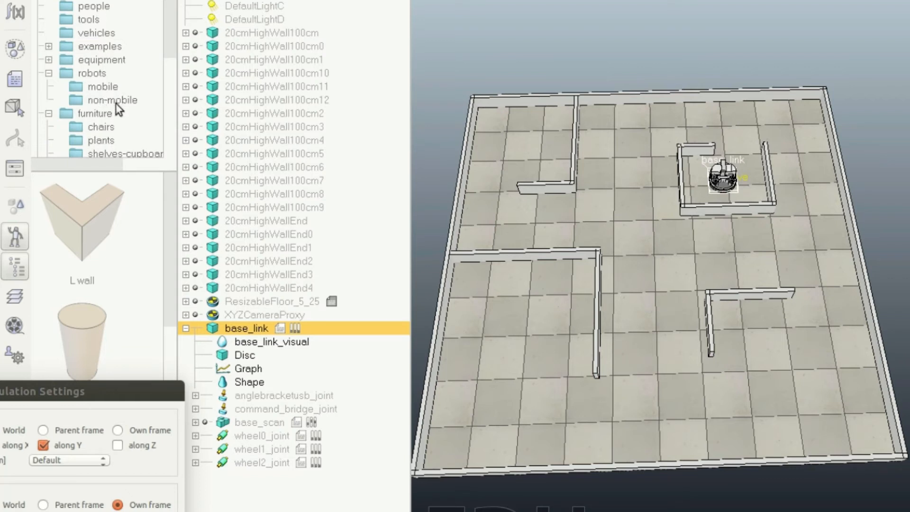
scroll(116, 106, down, 2)
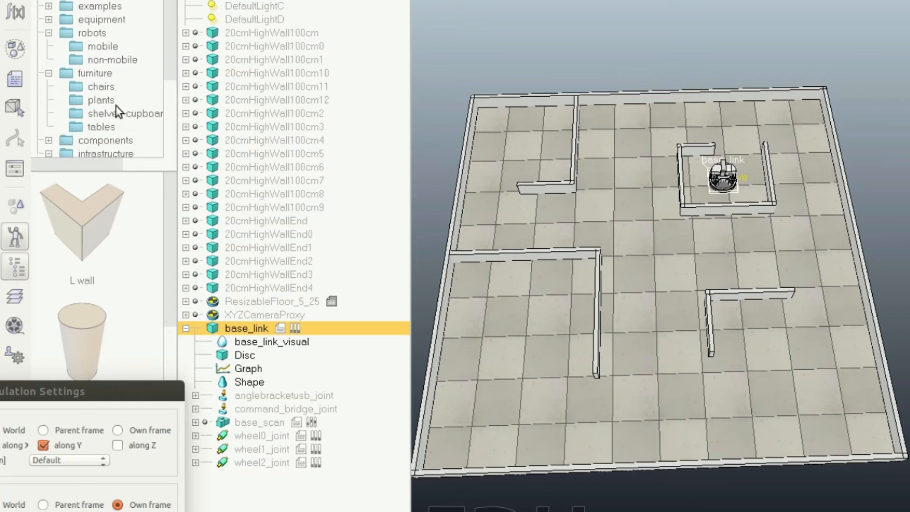
click(114, 112)
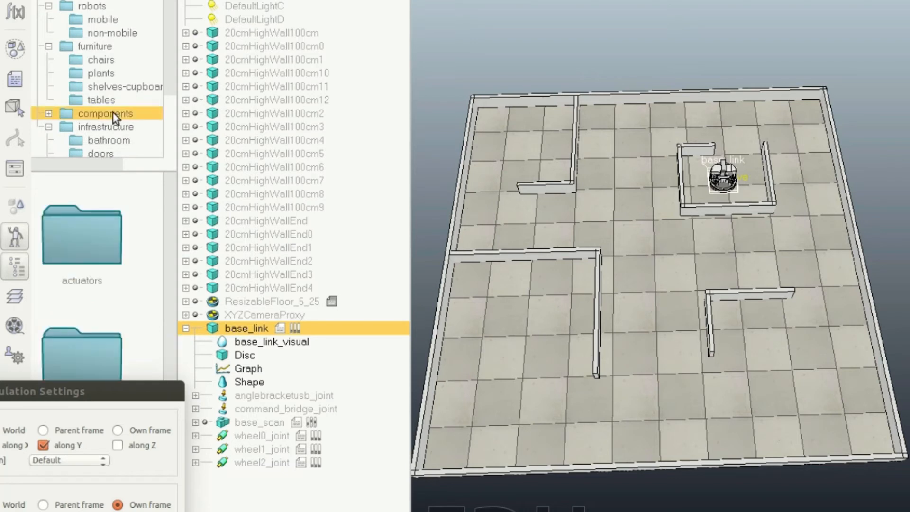
scroll(114, 113, down, 2)
drag(126, 396, 430, 356)
scroll(118, 360, down, 4)
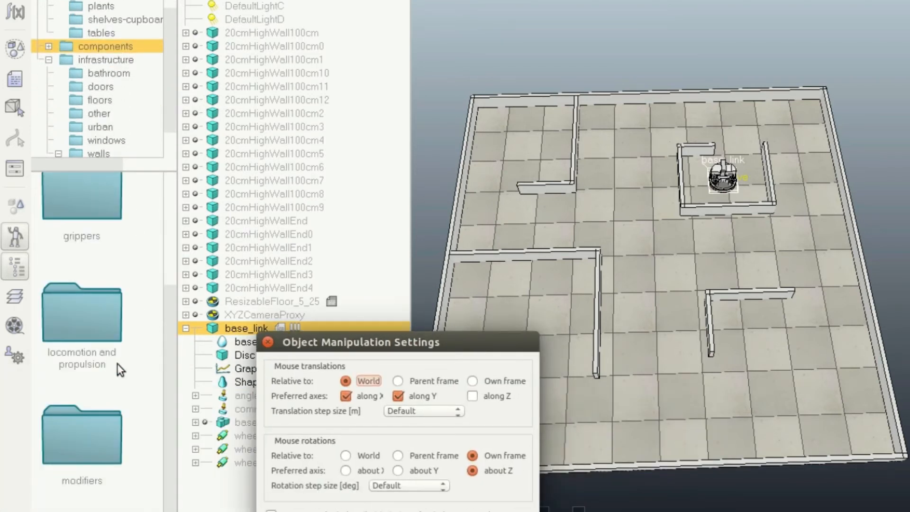
double_click(90, 509)
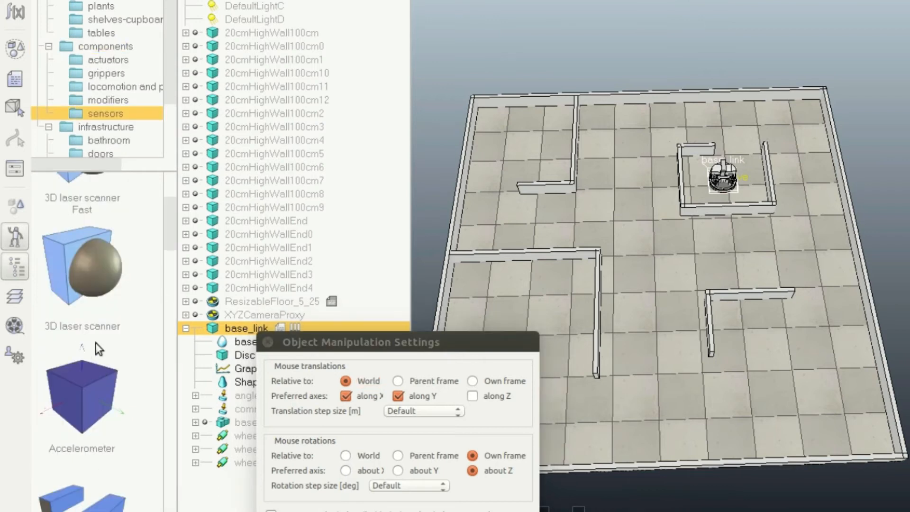
Step: Add the ROS-enabled Hokuyo URG 04LX UG01 laser scanner to the open floor near the middle of the arena
scroll(96, 344, down, 5)
scroll(95, 343, down, 8)
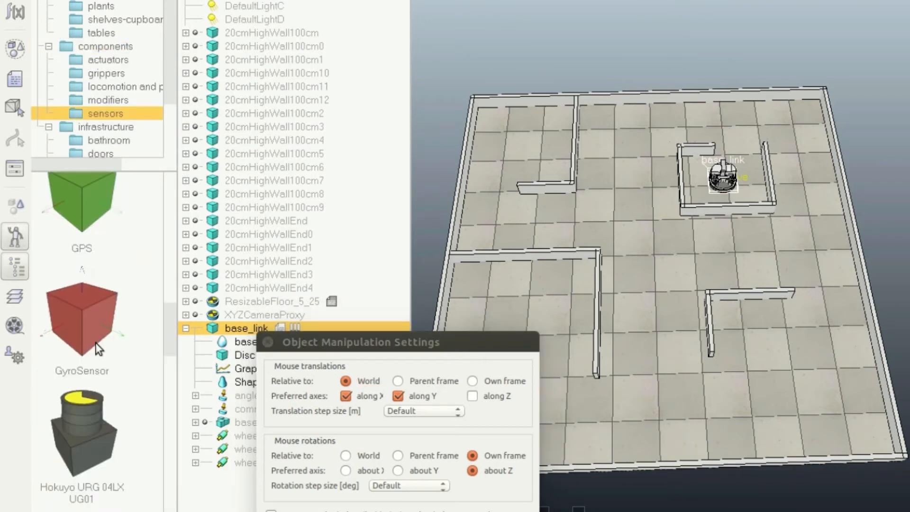
scroll(95, 342, down, 2)
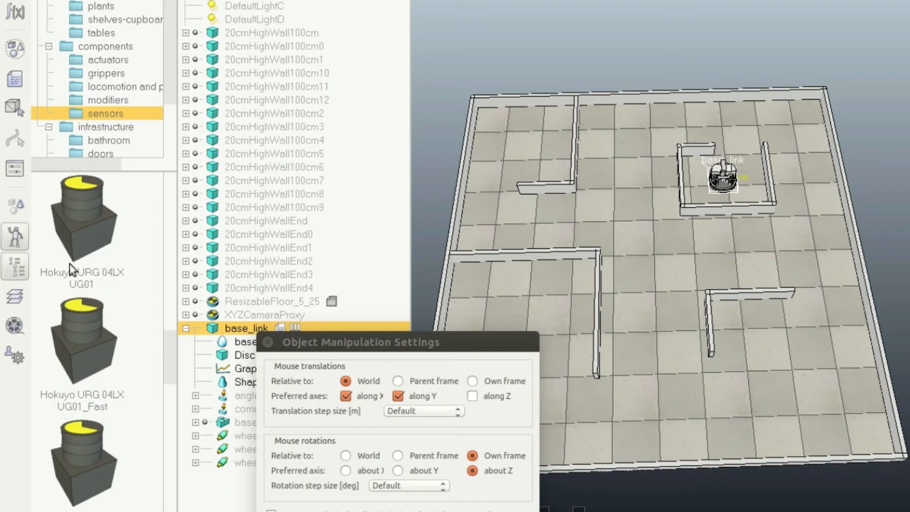
click(92, 474)
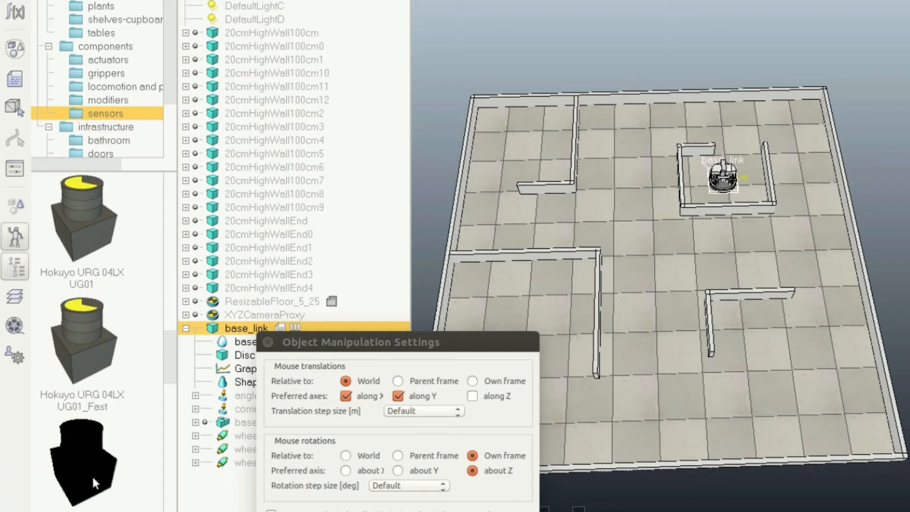
click(85, 448)
drag(84, 447, 648, 273)
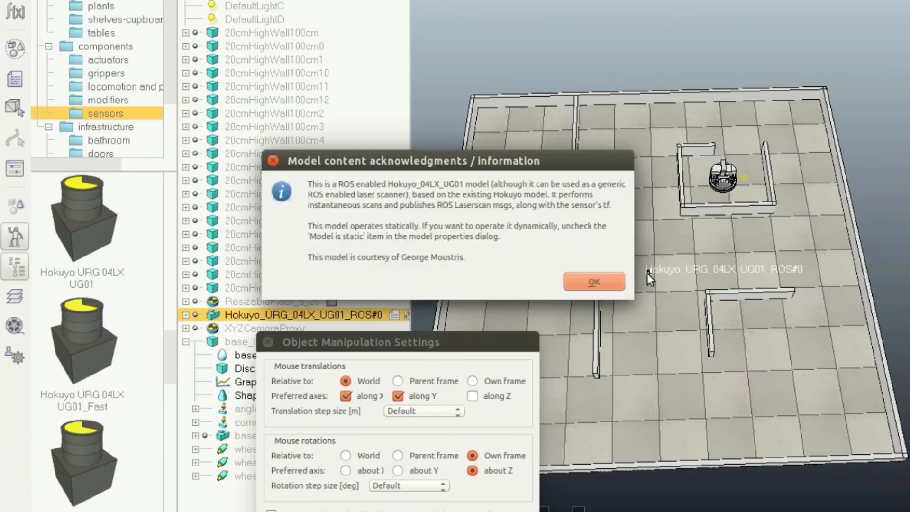
click(595, 282)
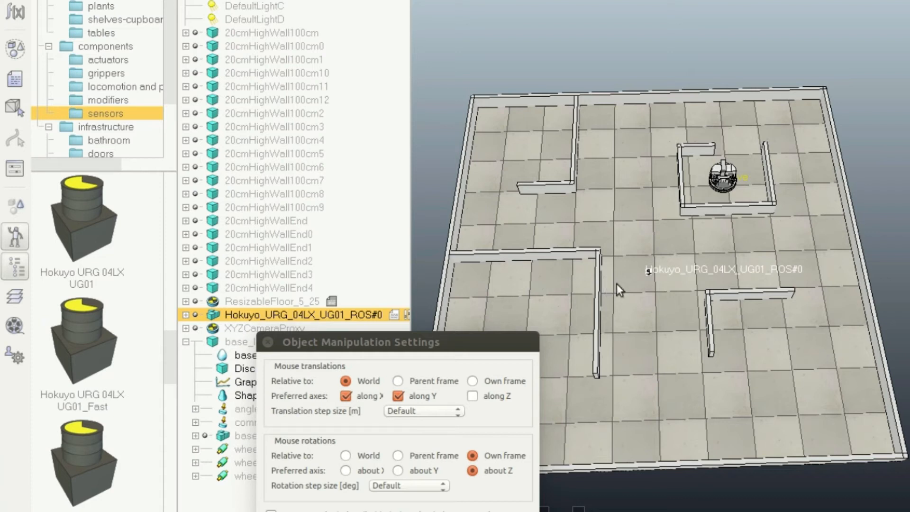
Step: Make the new Hokuyo scanner a child of base_link and apply base_link's world X, Y and Z coordinates to it
drag(363, 345, 696, 402)
drag(269, 317, 252, 342)
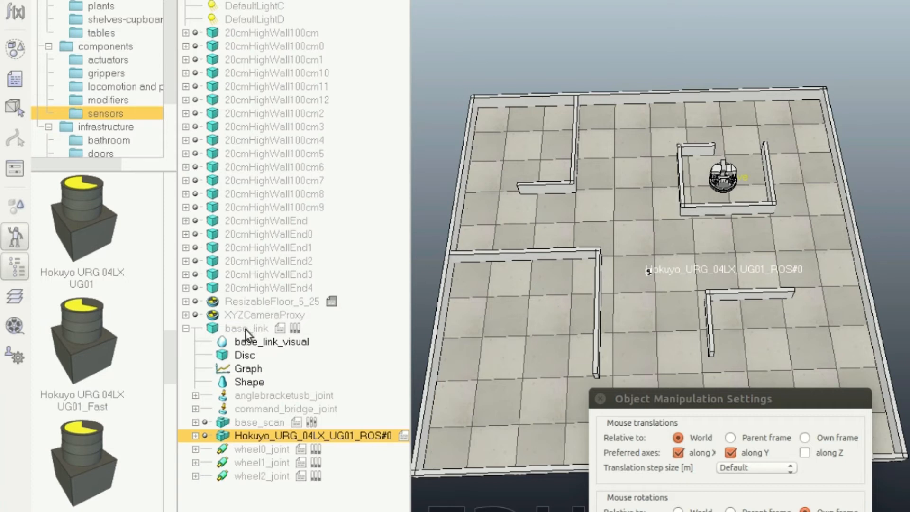
ctrl+click(246, 330)
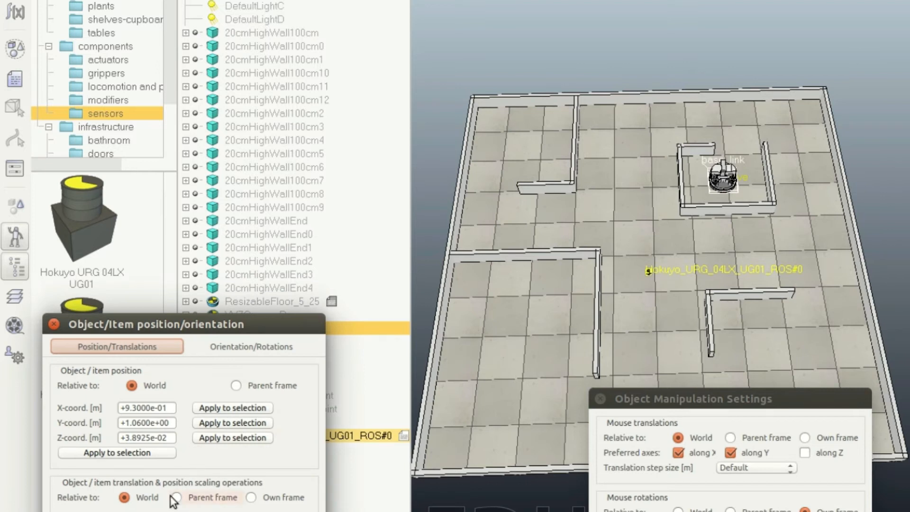
click(227, 409)
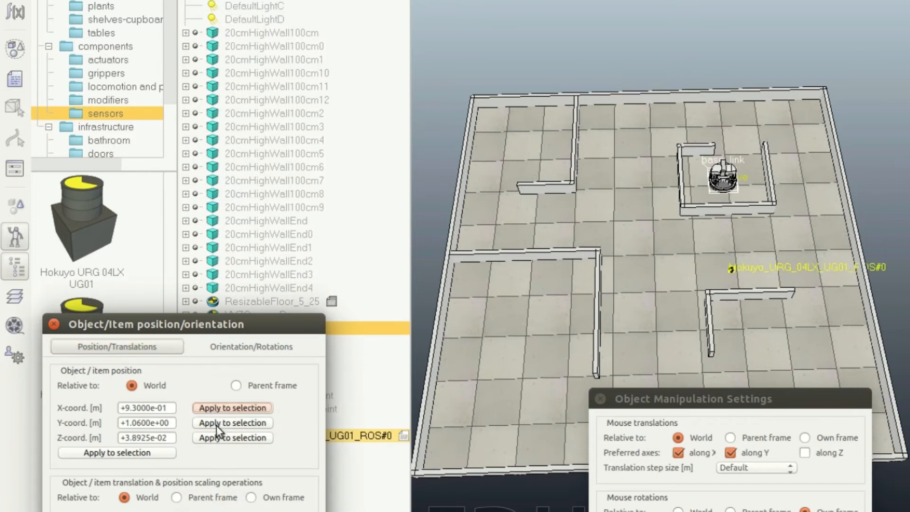
click(216, 425)
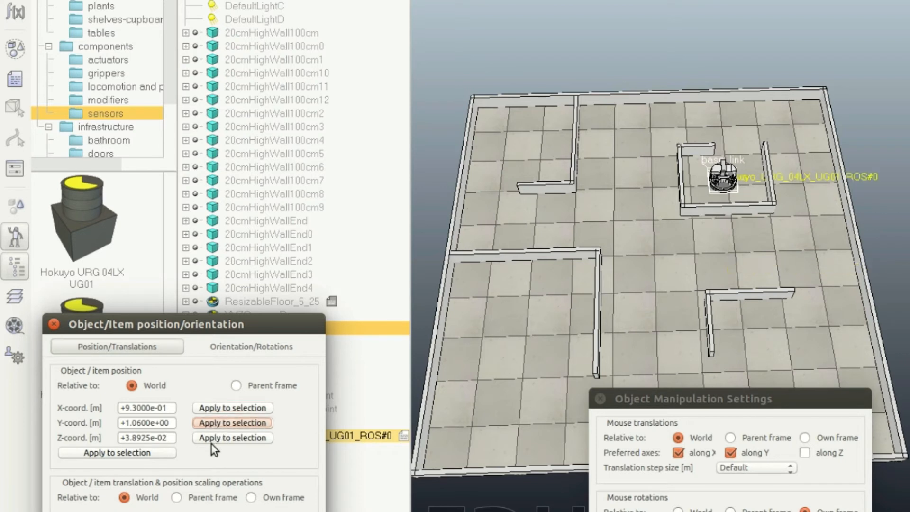
click(210, 443)
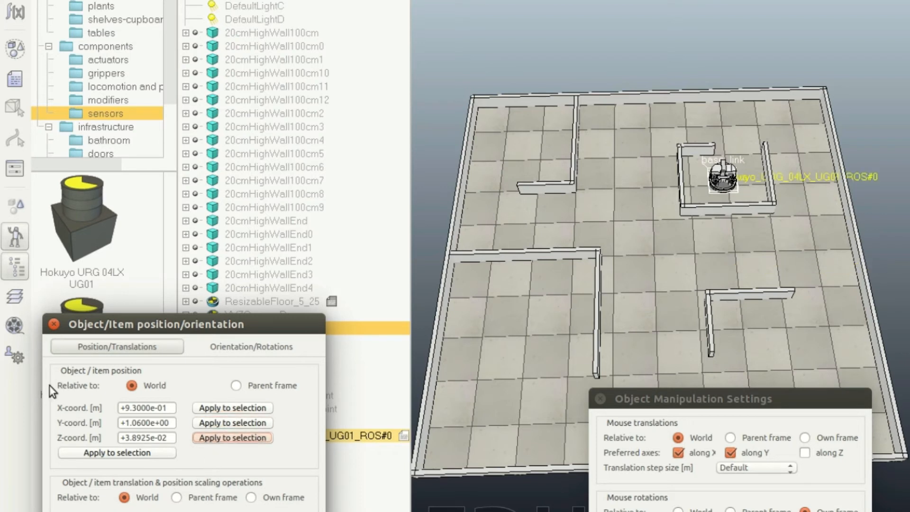
click(54, 326)
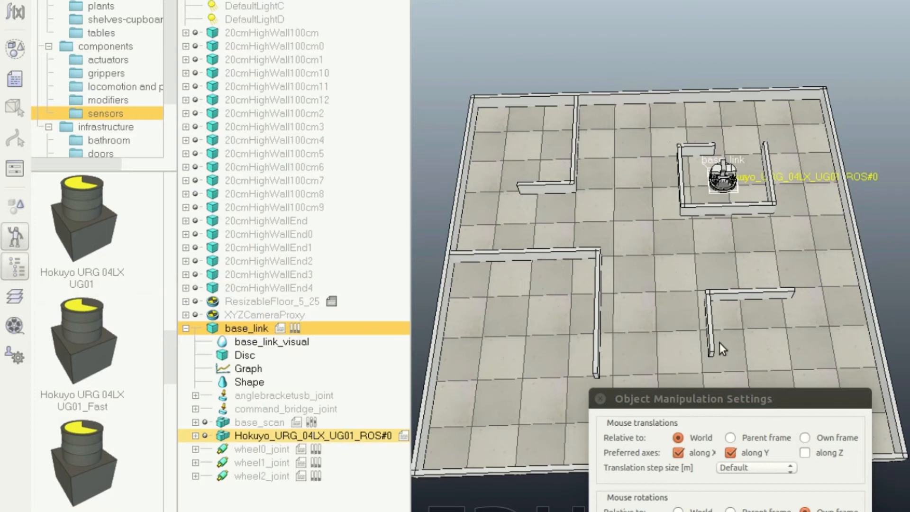
Step: Examine the Hokuyo scanner's placement on the robot, its object properties and its child objects in the hierarchy
click(724, 81)
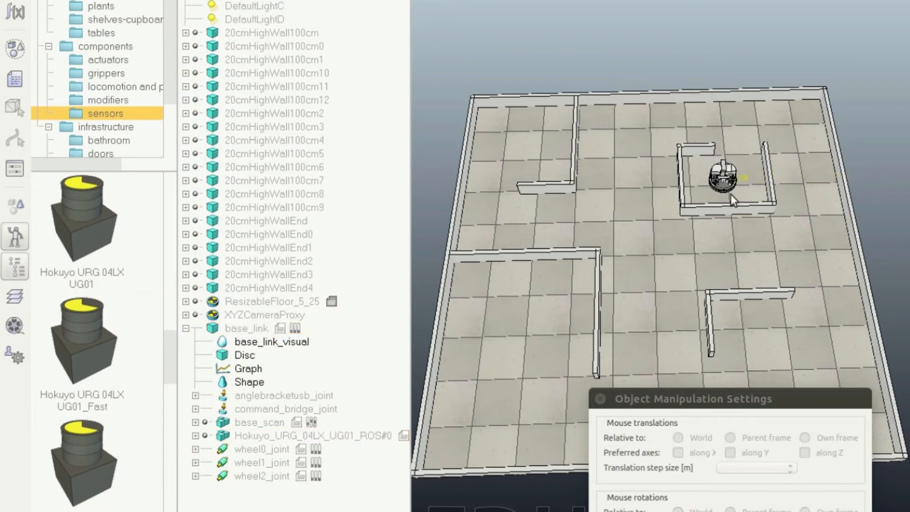
scroll(734, 158, up, 10)
drag(599, 147, 819, 256)
scroll(520, 275, up, 5)
scroll(610, 240, up, 8)
scroll(698, 256, up, 5)
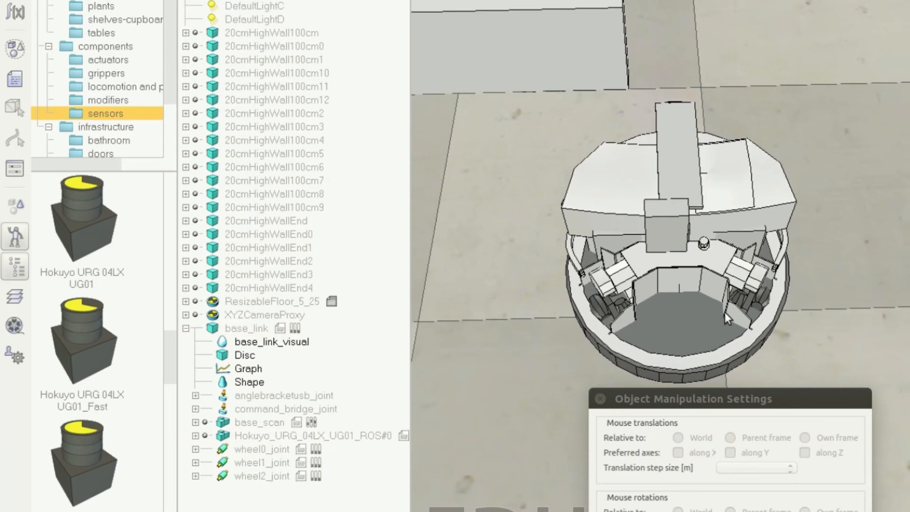
click(294, 436)
double_click(223, 437)
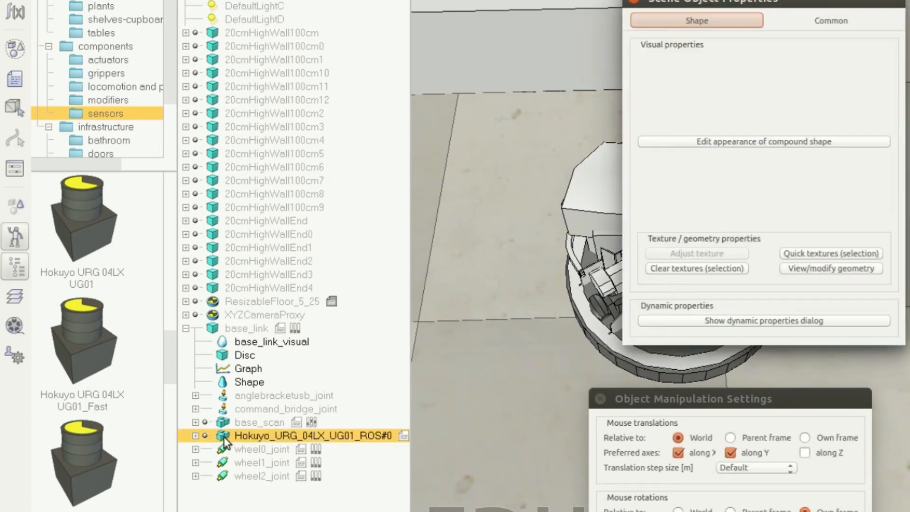
click(635, 4)
click(196, 436)
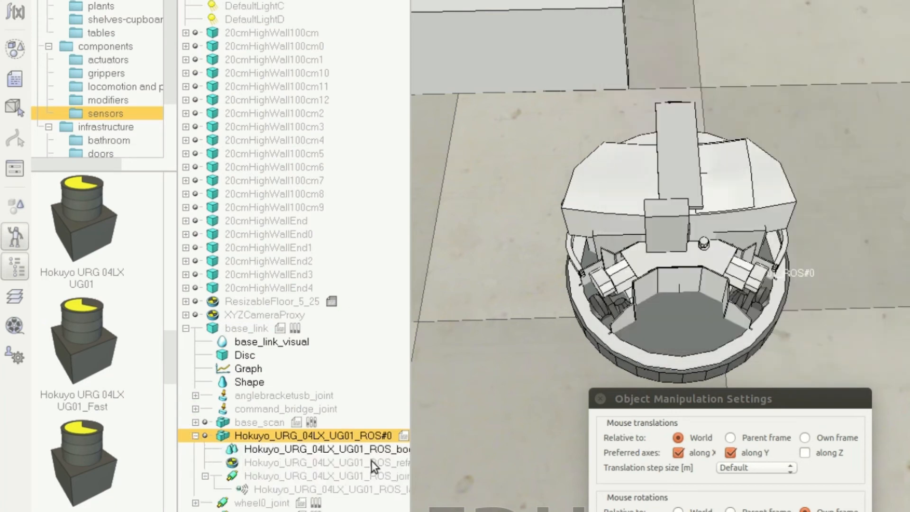
Step: Read through the Hokuyo scanner's non-threaded child script from the initialization code to the data-sending section
double_click(403, 435)
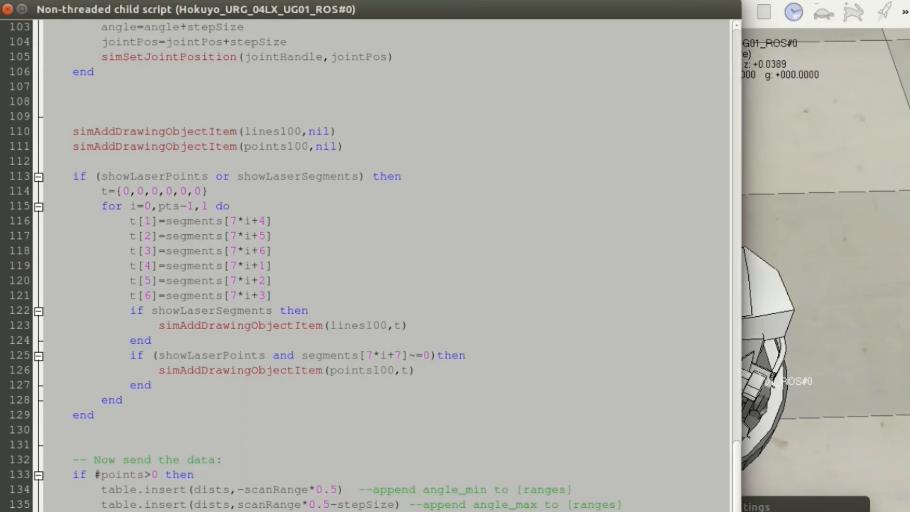
scroll(504, 270, up, 20)
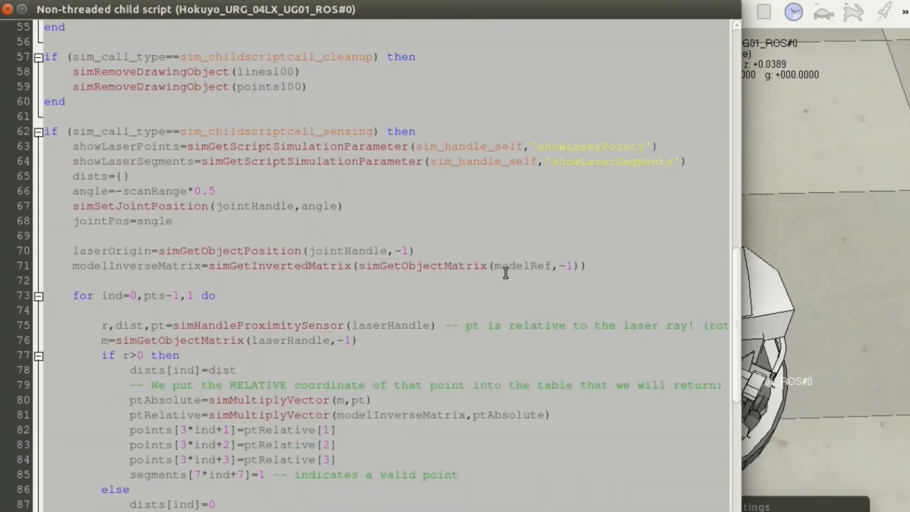
drag(738, 194, 726, 47)
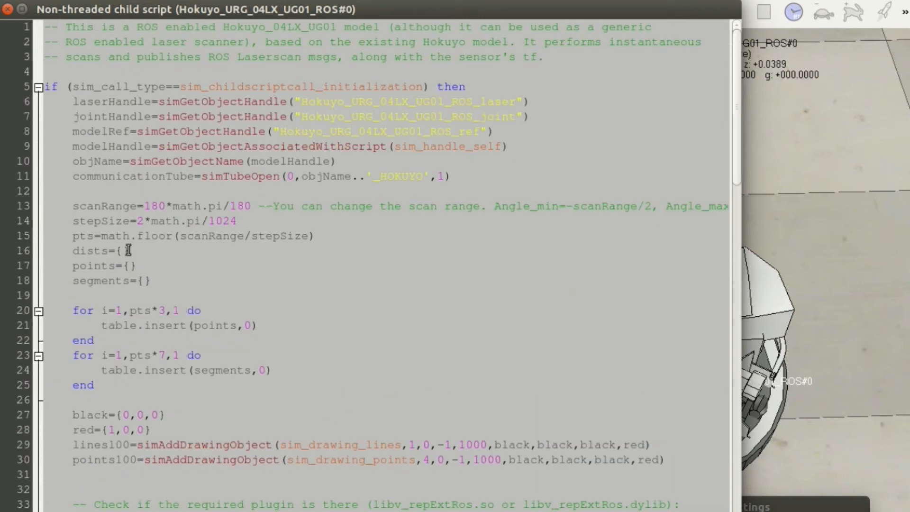
scroll(217, 399, down, 12)
scroll(217, 400, down, 20)
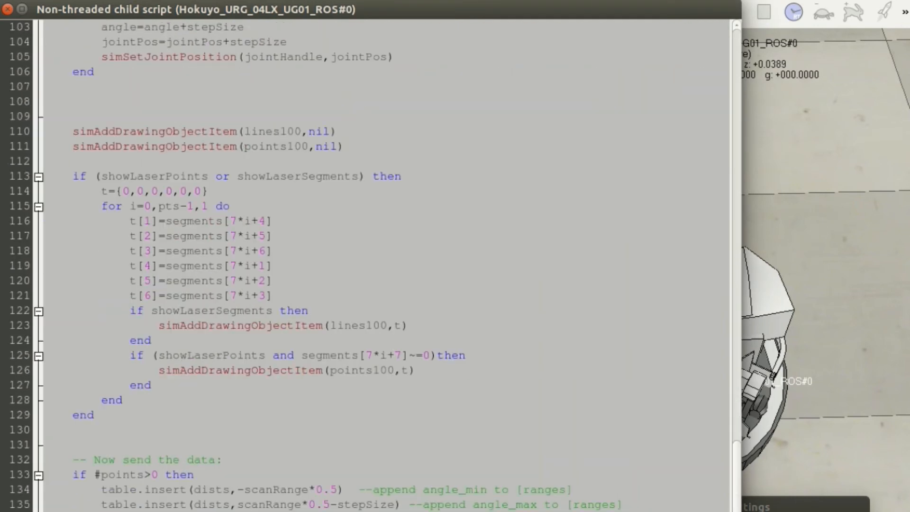
click(7, 9)
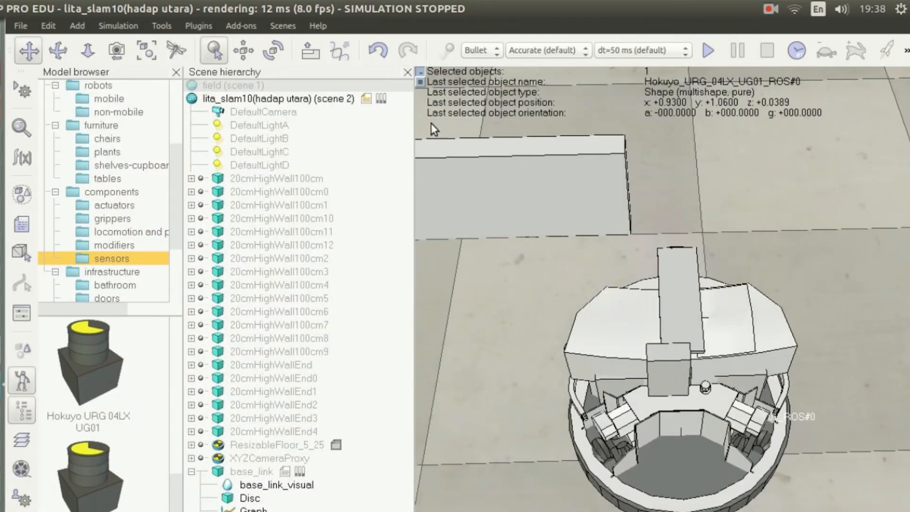
click(767, 7)
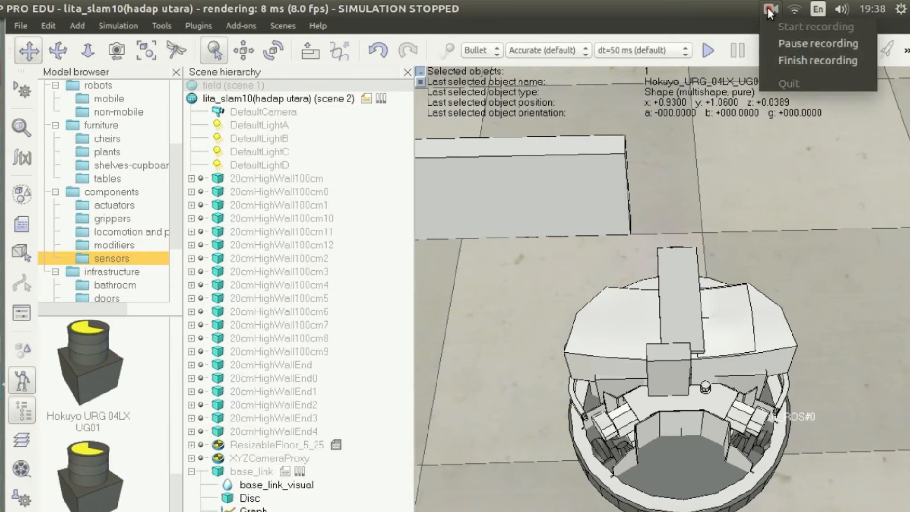
click(789, 59)
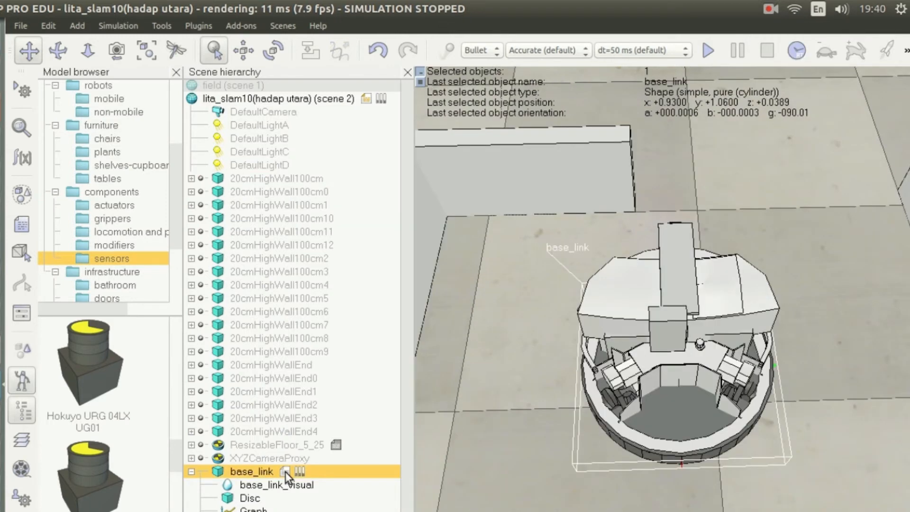
Step: Read base_link's child script from the InversKinematic function through the ROS plugin check to the motor and robot object handles
double_click(285, 471)
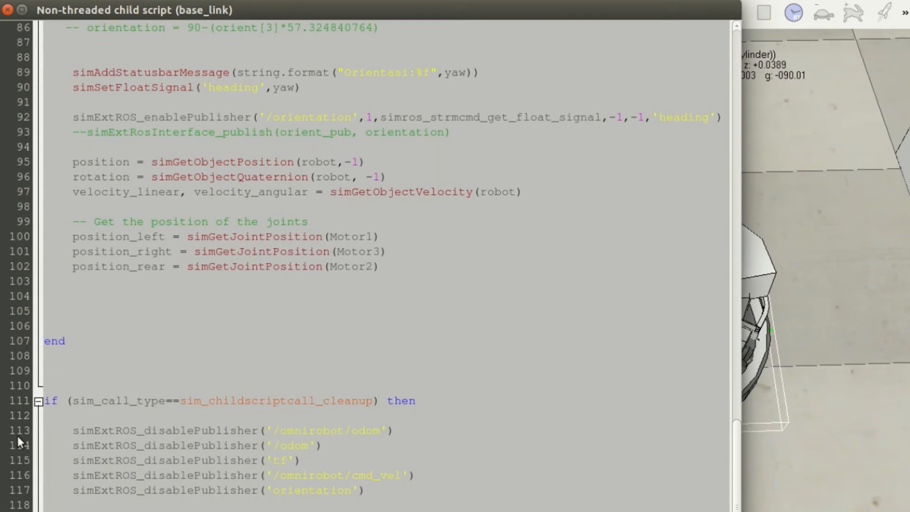
scroll(178, 447, up, 6)
drag(736, 443, 729, 52)
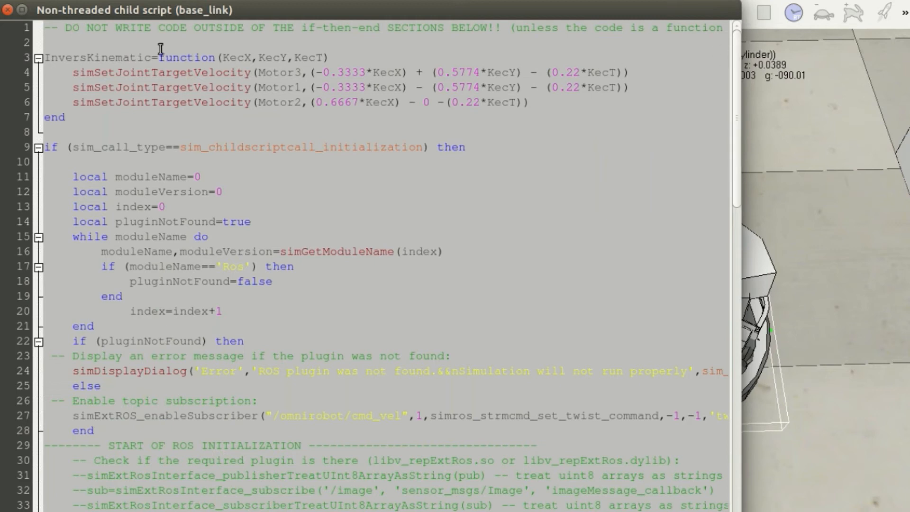
drag(48, 59, 91, 123)
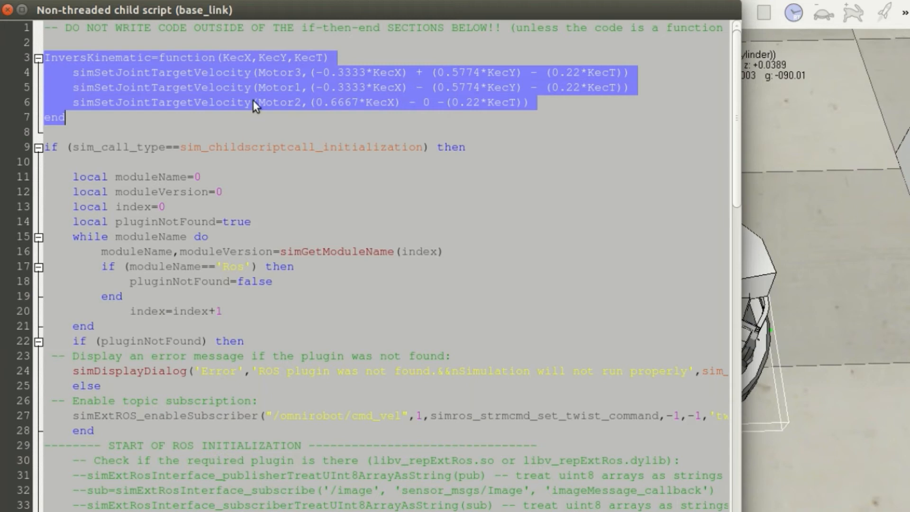
click(239, 118)
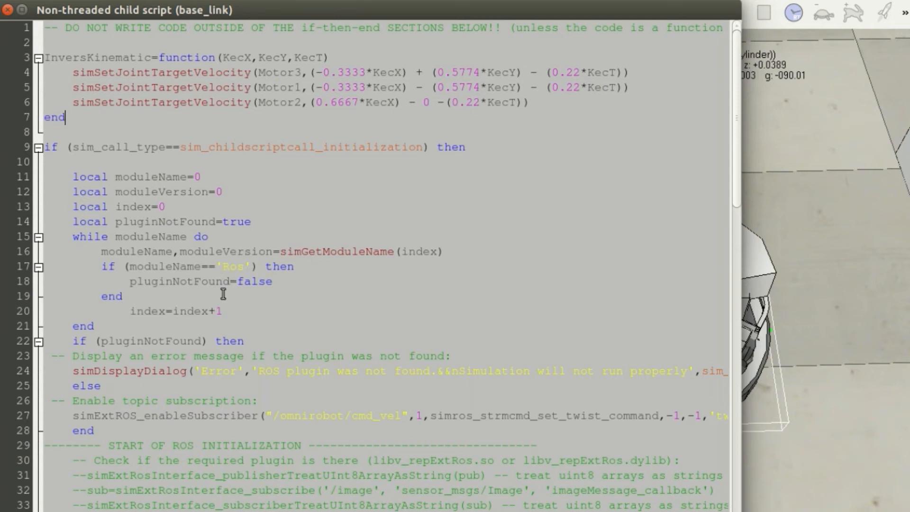
drag(69, 371, 407, 363)
click(298, 386)
scroll(385, 267, right, 5)
scroll(350, 401, left, 5)
scroll(408, 495, down, 4)
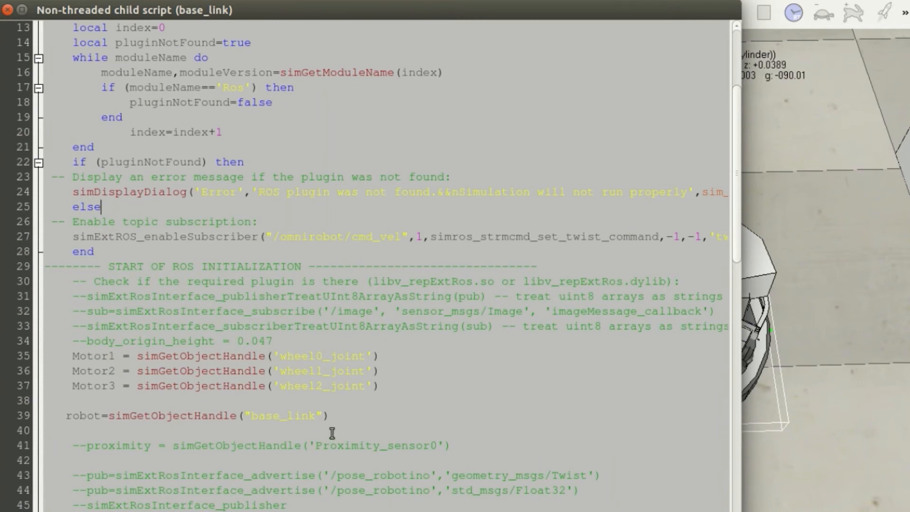
scroll(332, 433, down, 1)
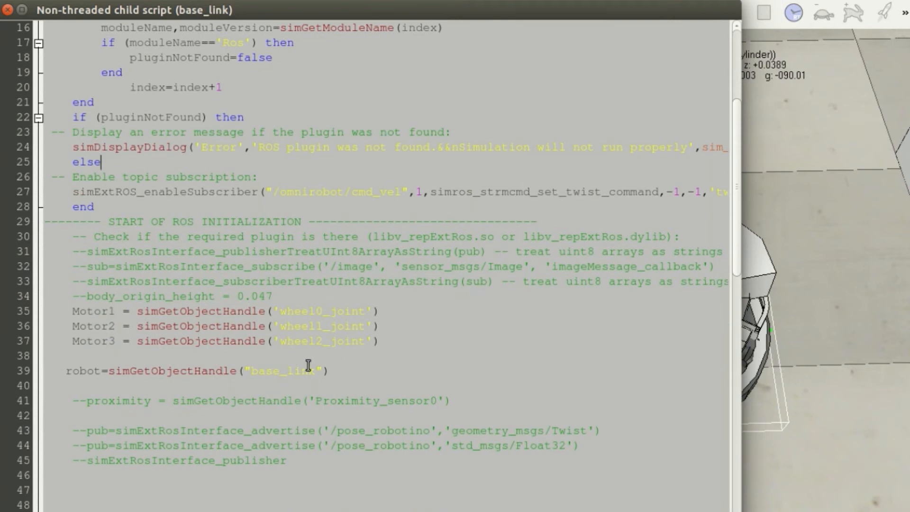
Step: Read the actuation and cleanup sections of base_link's script in a widened window, then close the script
scroll(312, 380, down, 9)
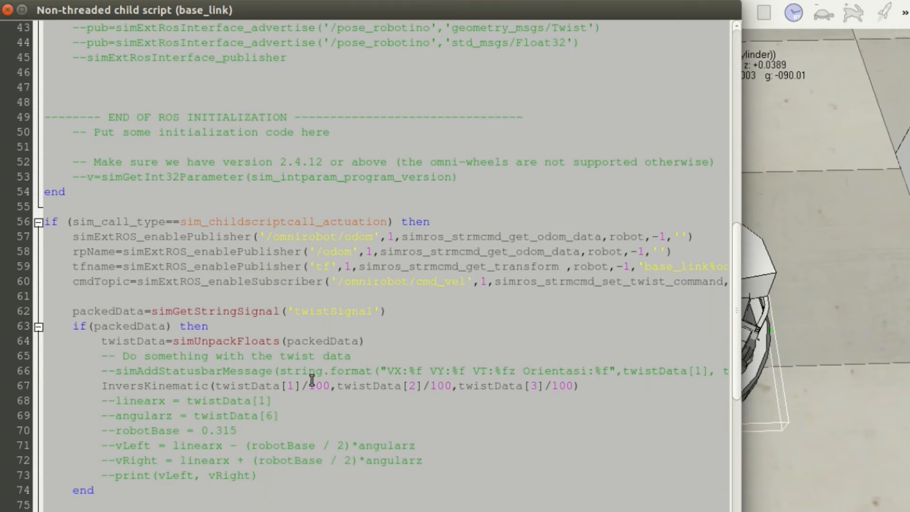
click(197, 251)
drag(740, 432, 895, 421)
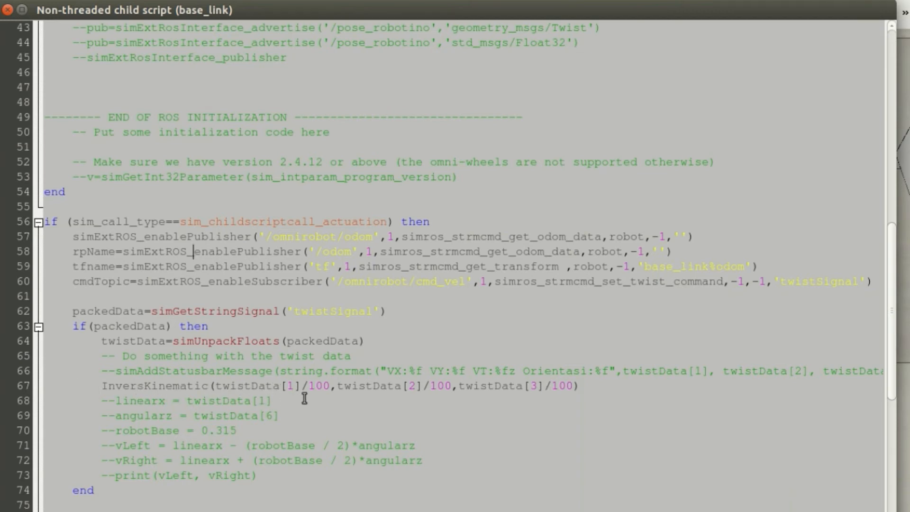
scroll(358, 412, down, 2)
scroll(230, 375, down, 5)
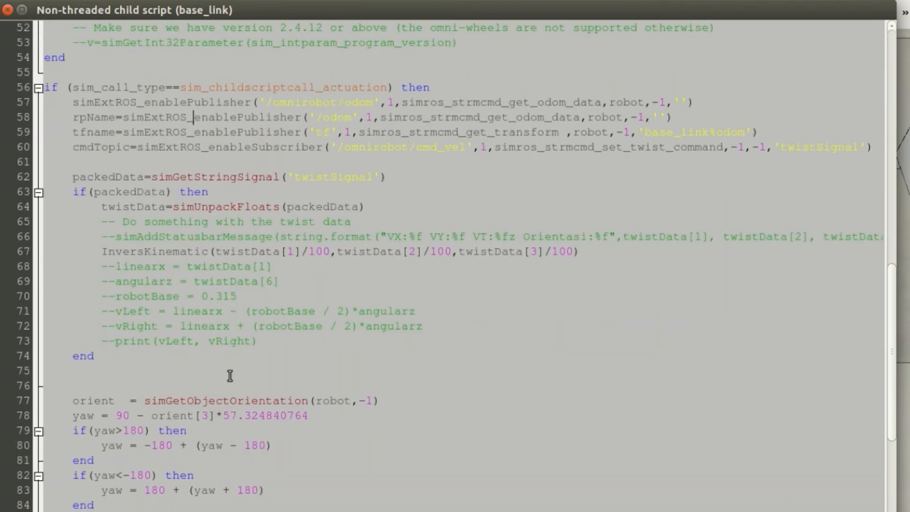
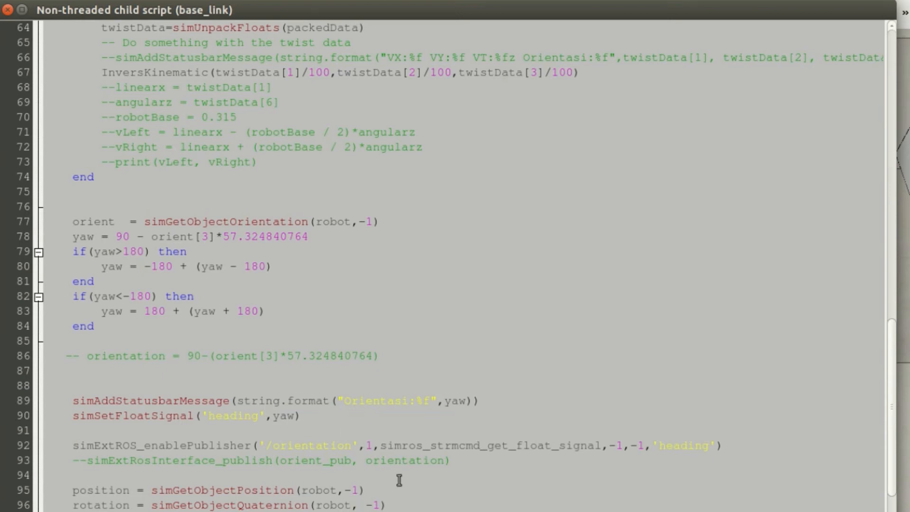
scroll(402, 491, down, 3)
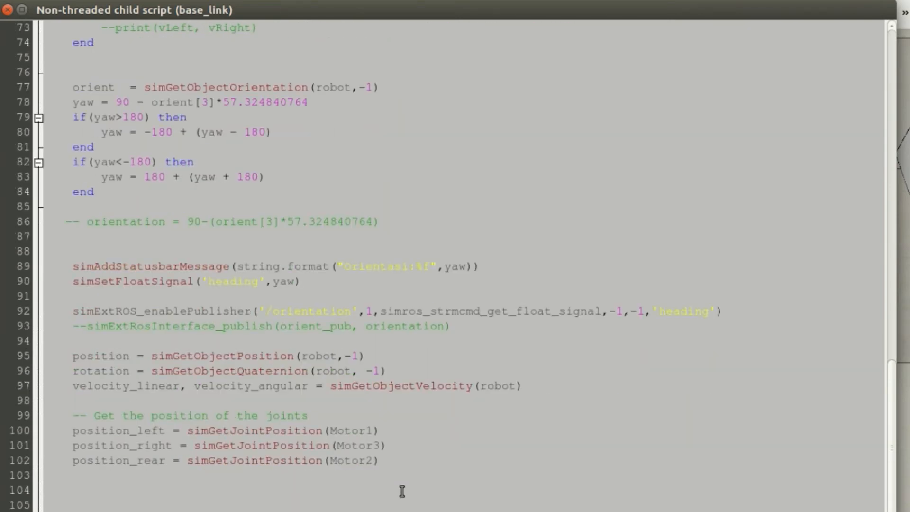
scroll(402, 491, down, 4)
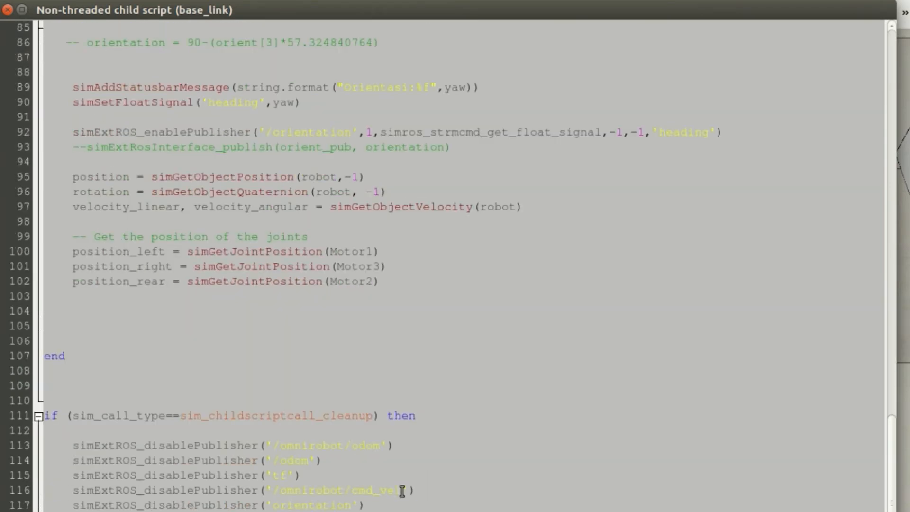
scroll(402, 492, down, 1)
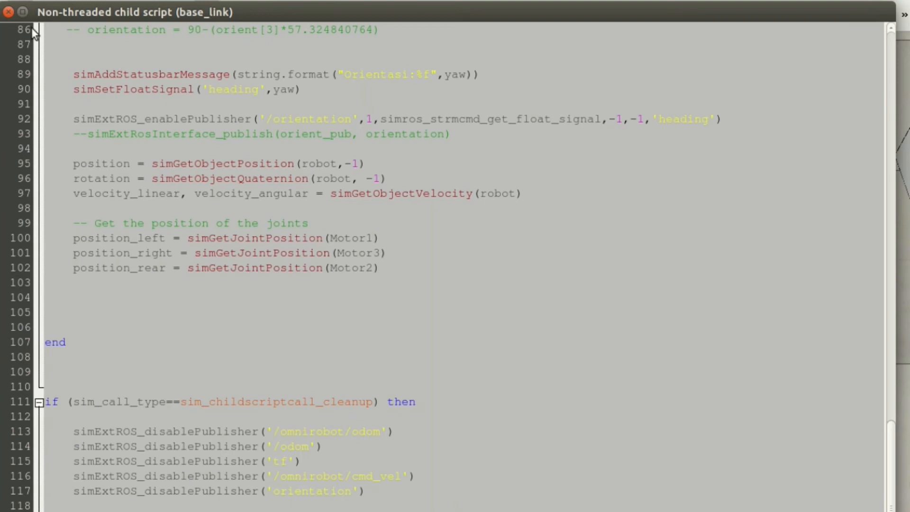
click(9, 11)
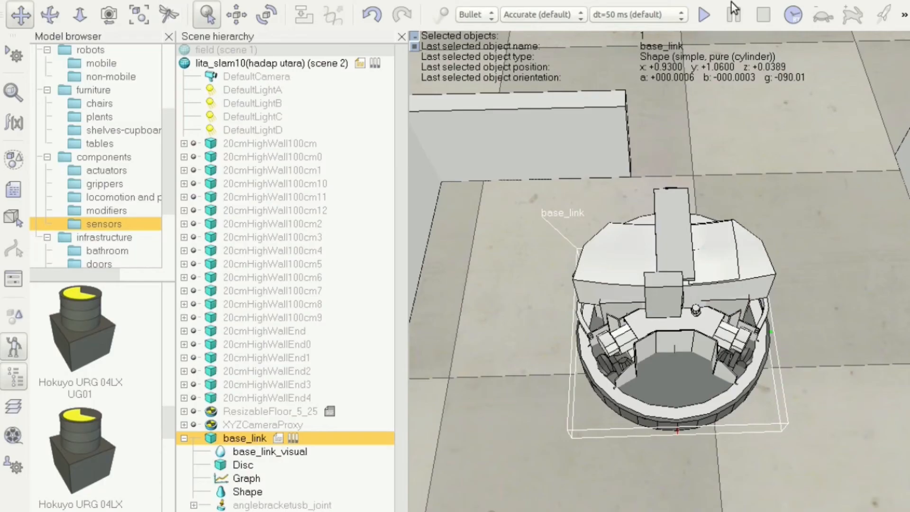
click(774, 7)
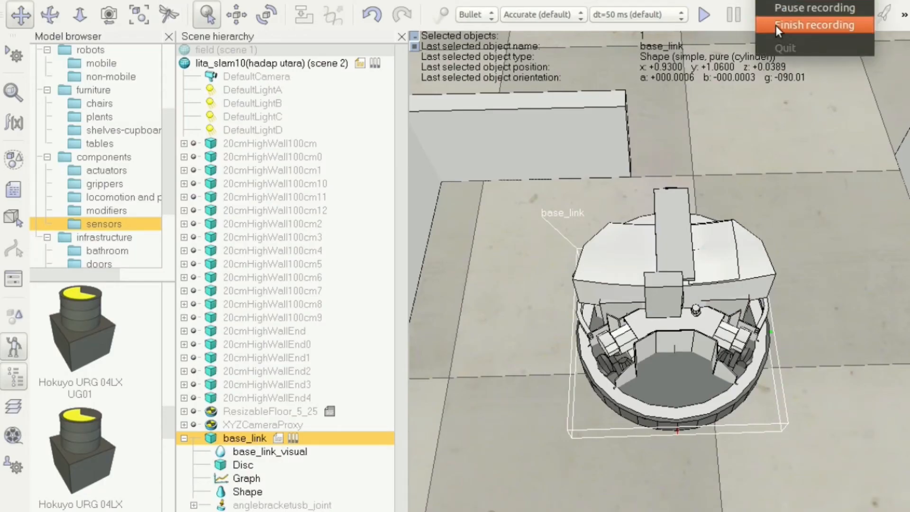
click(775, 25)
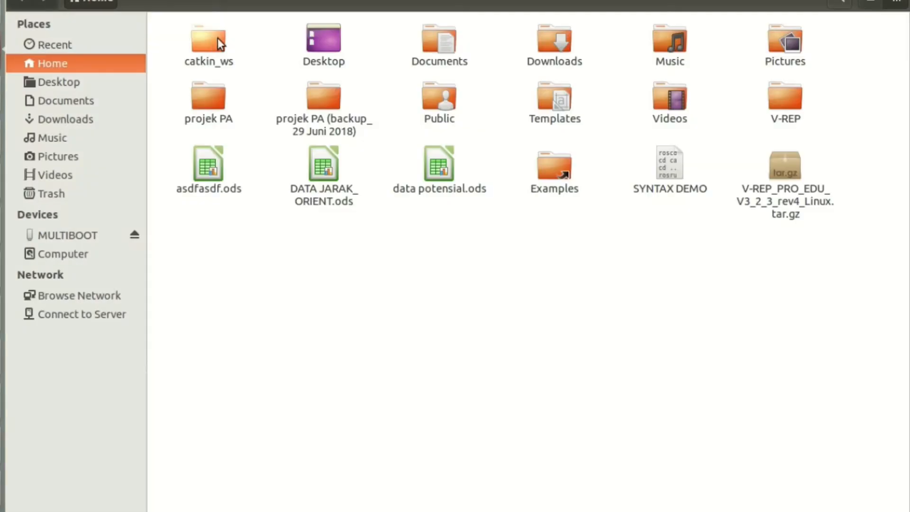
Step: Browse the catkin_ws workspace in the file manager down to the omnirobot package's src folder
double_click(217, 38)
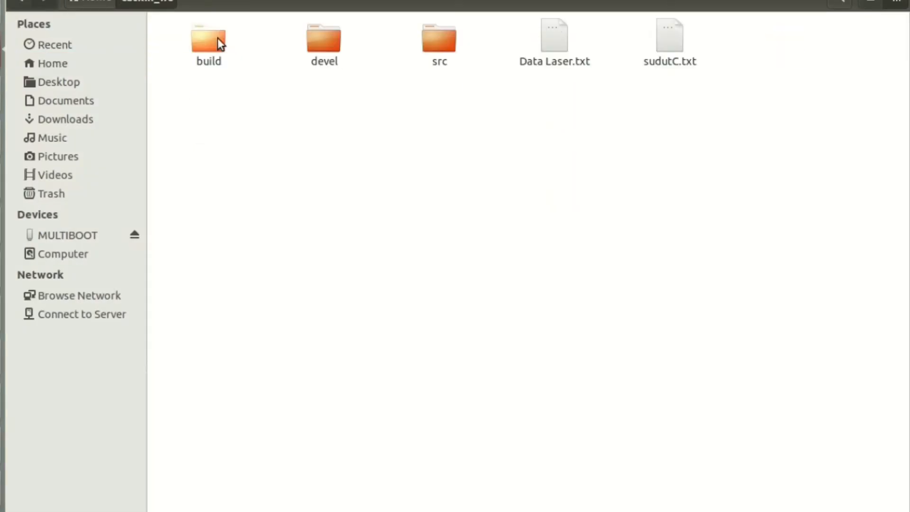
double_click(448, 51)
double_click(221, 48)
click(430, 53)
double_click(430, 52)
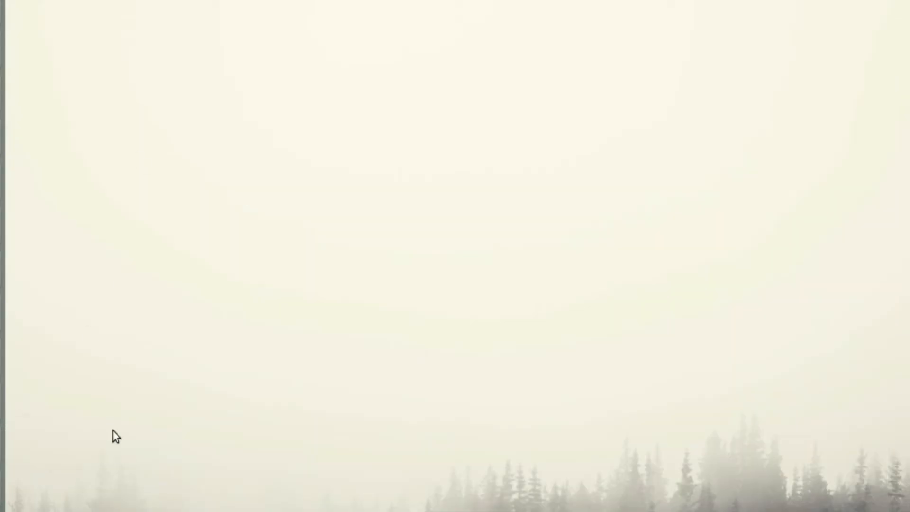
Step: Open a terminal, change to the catkin_ws directory and list its contents
key(ctrl+alt+t)
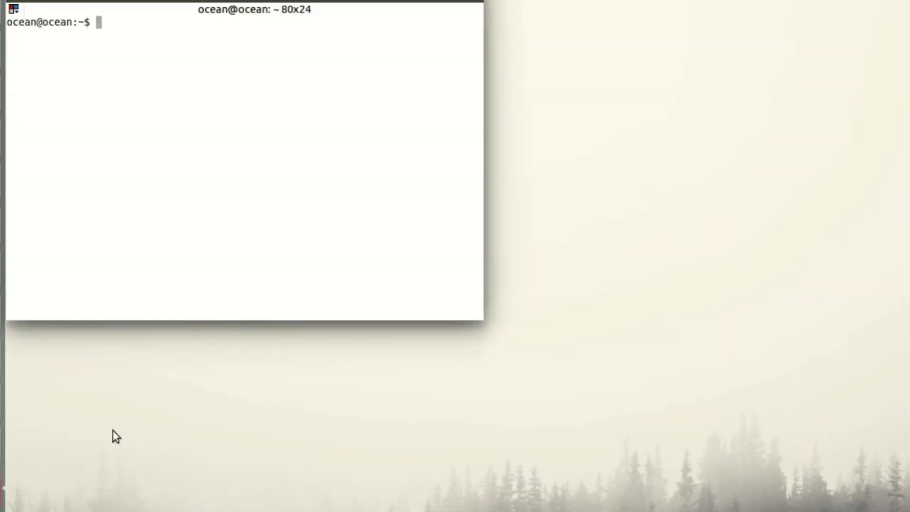
text(cd)
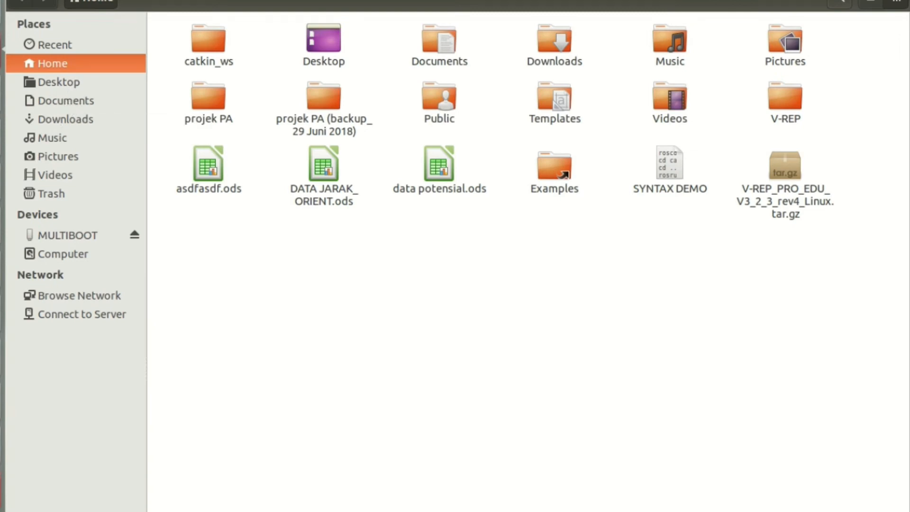
key(ctrl+alt+t)
text(cd )
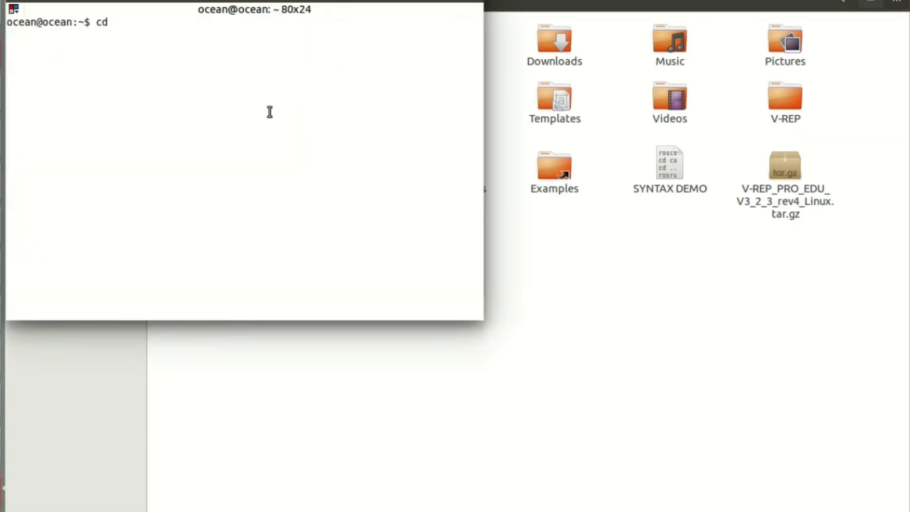
text(catk)
key(Tab)
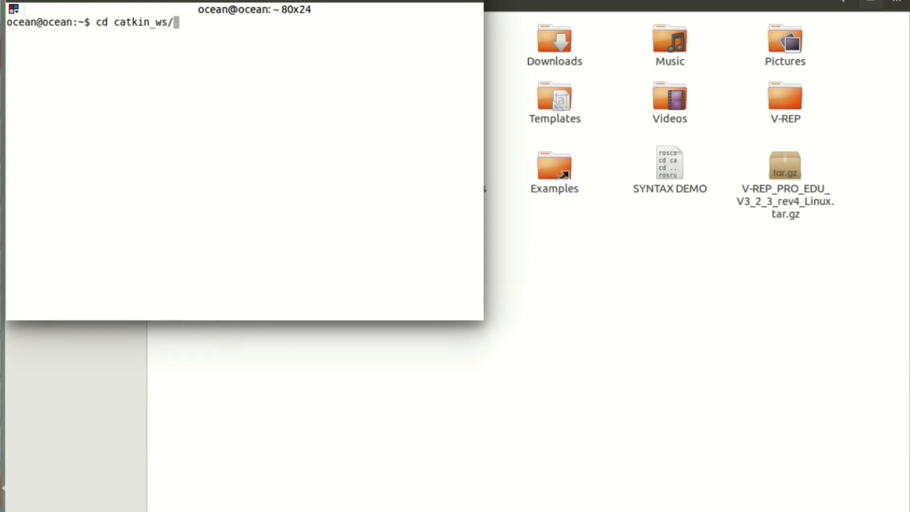
key(Return)
text(ls)
key(Return)
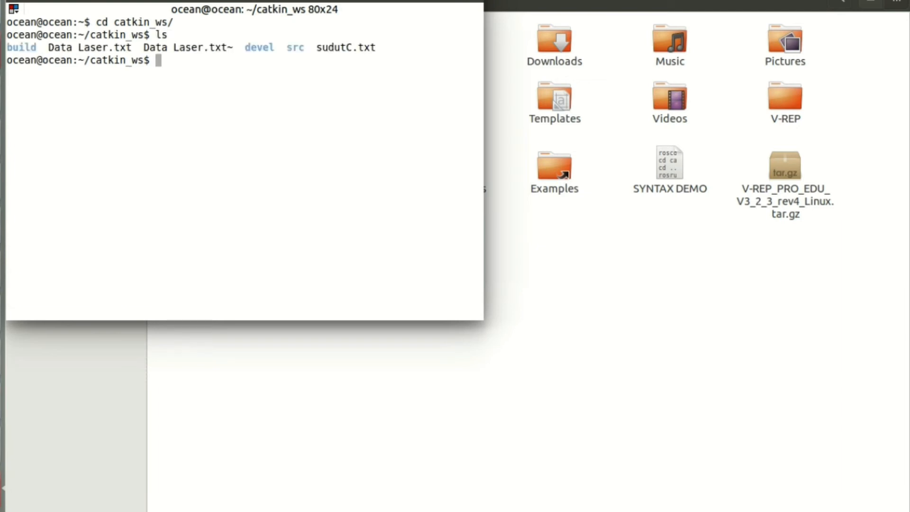
Step: Change to the workspace's src directory in the terminal and list the packages in it
text(cd sr)
key(Tab)
key(Return)
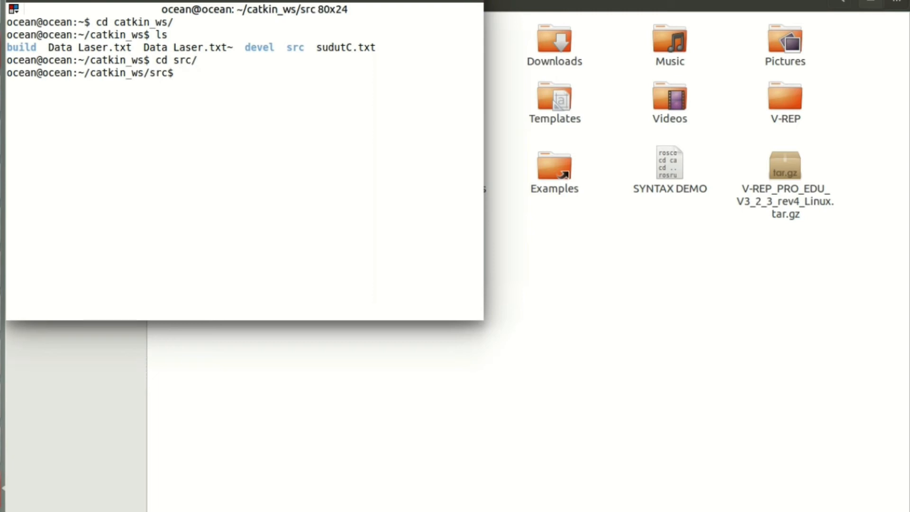
text(ls)
key(Return)
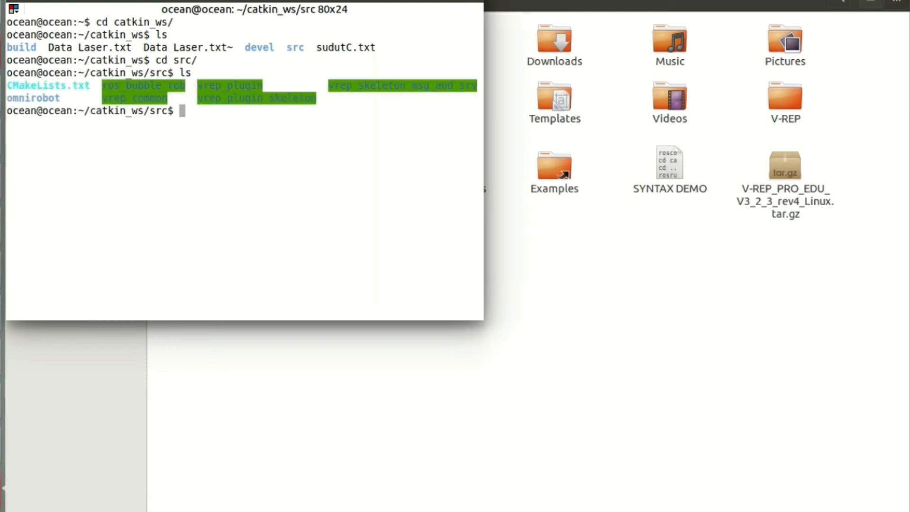
Step: Change to the omnirobot package directory and list its contents
text(cd )
text(om)
key(Tab)
key(Return)
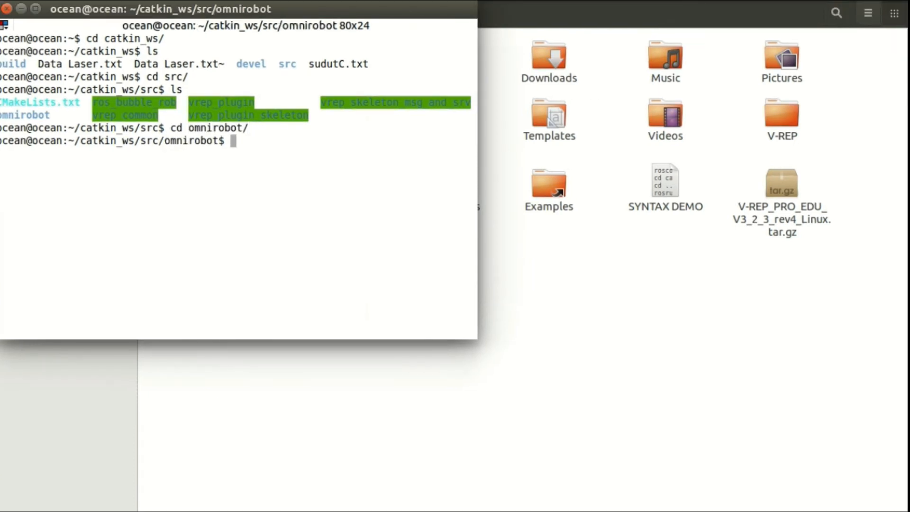
text(ls)
key(Return)
Step: List the source files in omnirobot's src directory and open a file named navigation in gedit
text(cd src)
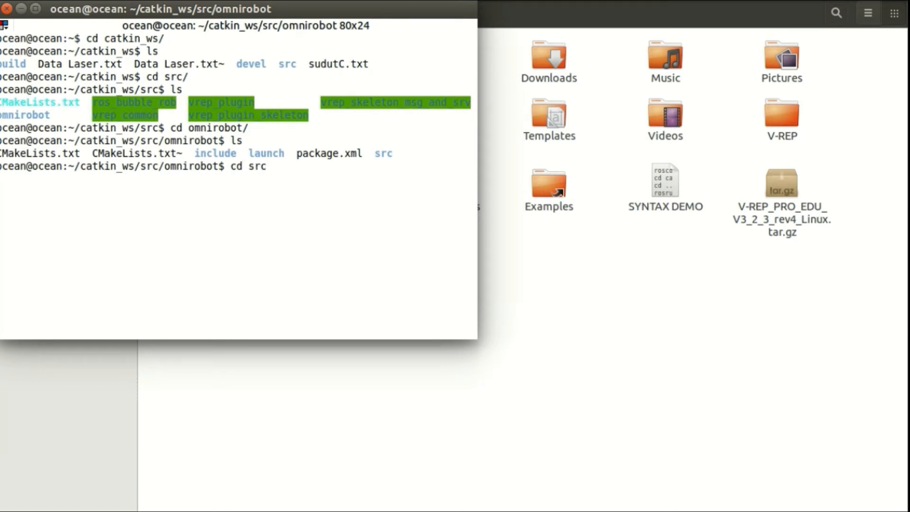
key(Return)
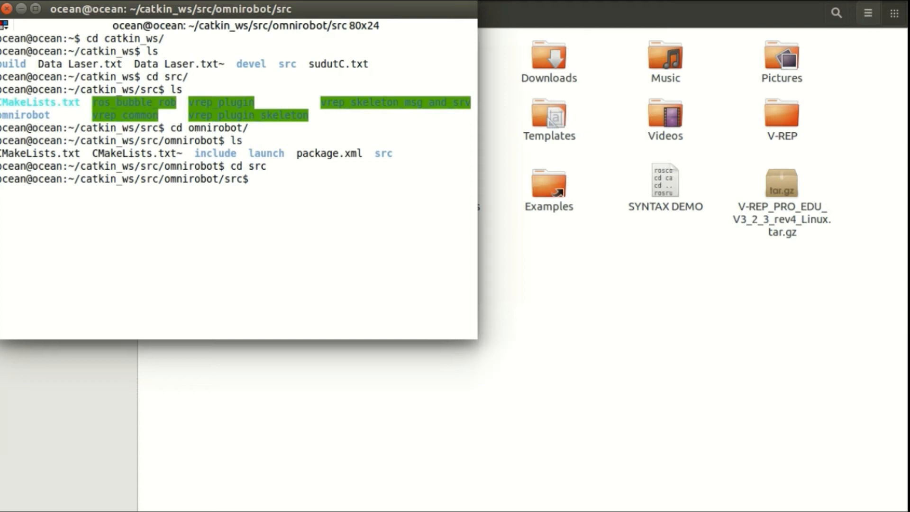
text(ls)
key(Return)
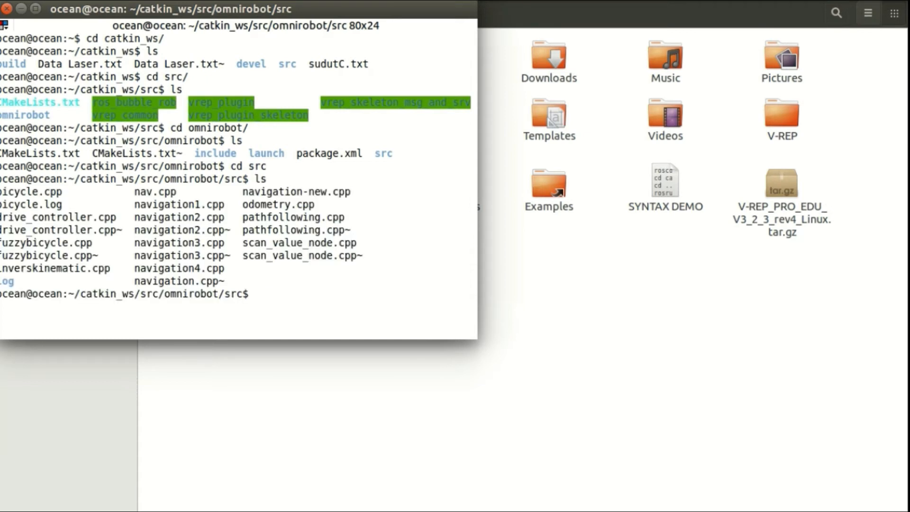
text(gedit navigation)
key(Return)
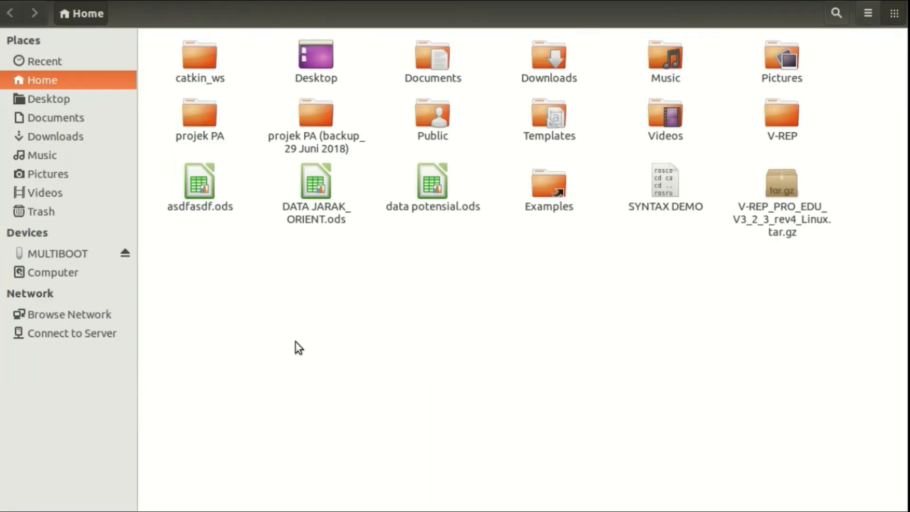
Step: Open nav.cpp from catkin_ws/src/omnirobot/src in the file manager and move its gedit window off the navigation window
double_click(211, 72)
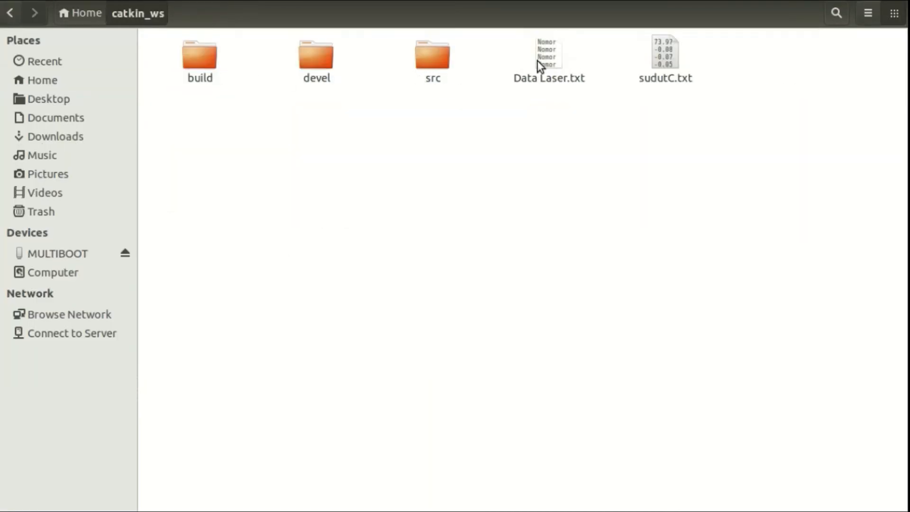
double_click(442, 61)
double_click(218, 71)
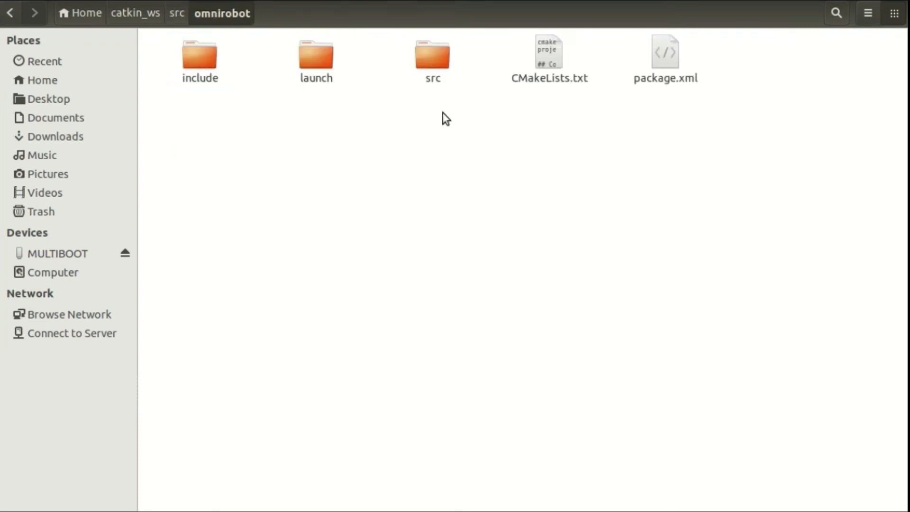
double_click(439, 70)
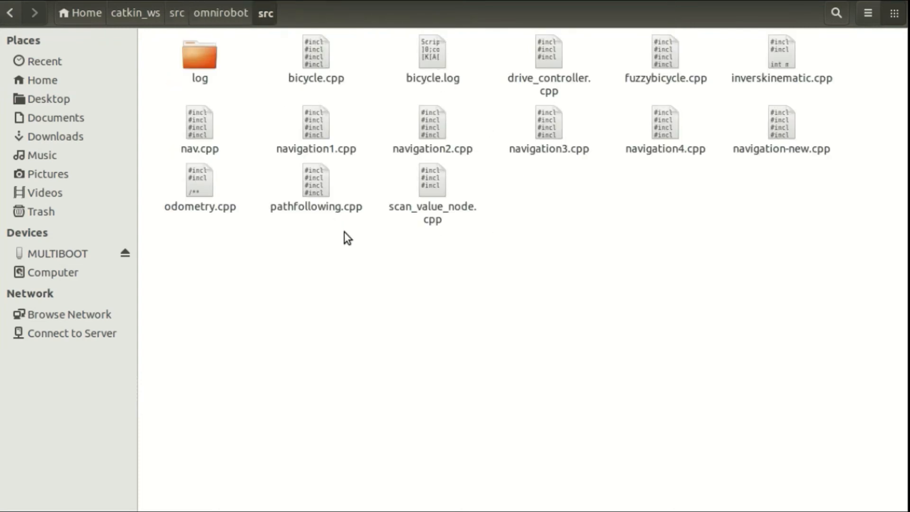
double_click(204, 136)
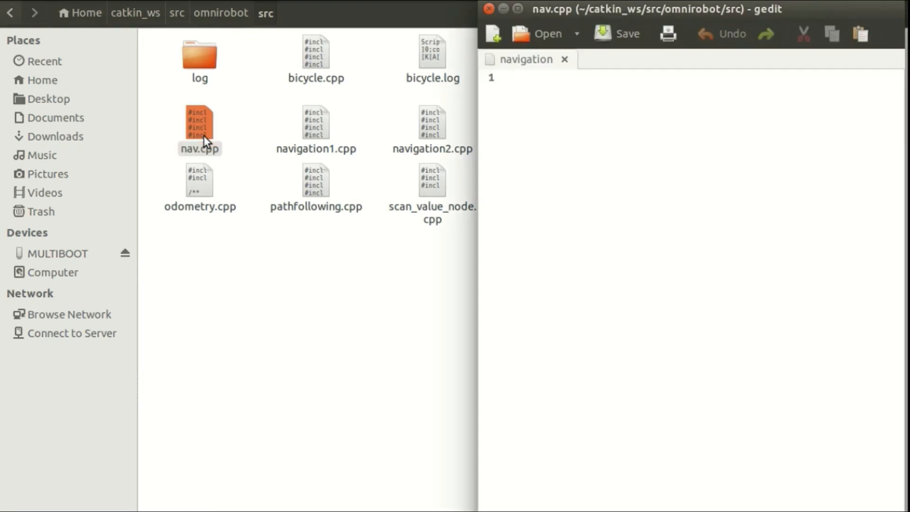
drag(614, 59, 406, 101)
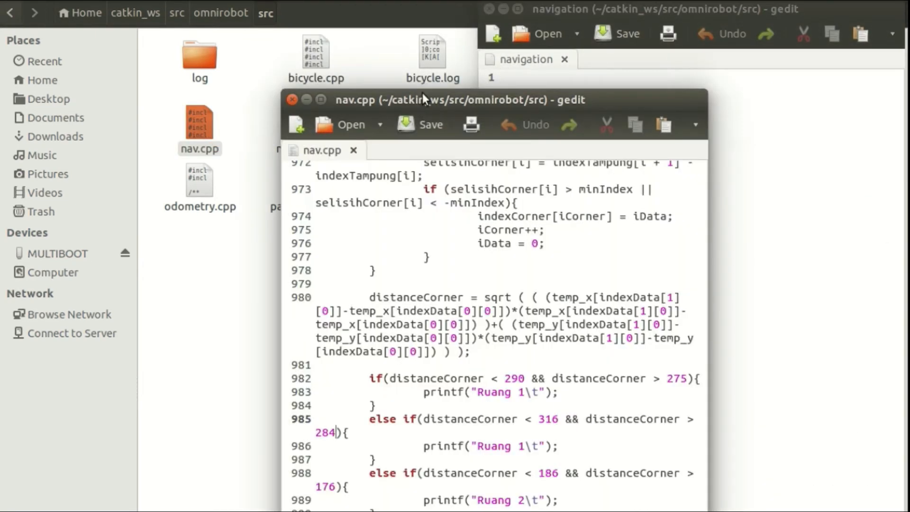
Step: Arrange the nav.cpp and navigation gedit windows side by side and widen the navigation window up to nav.cpp's edge
drag(423, 95, 1, 94)
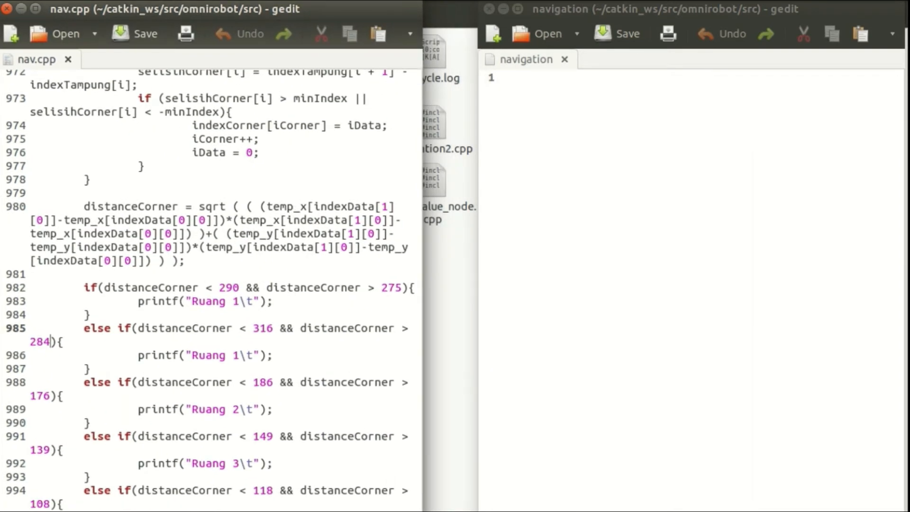
key(alt+Tab)
key(alt+Tab)
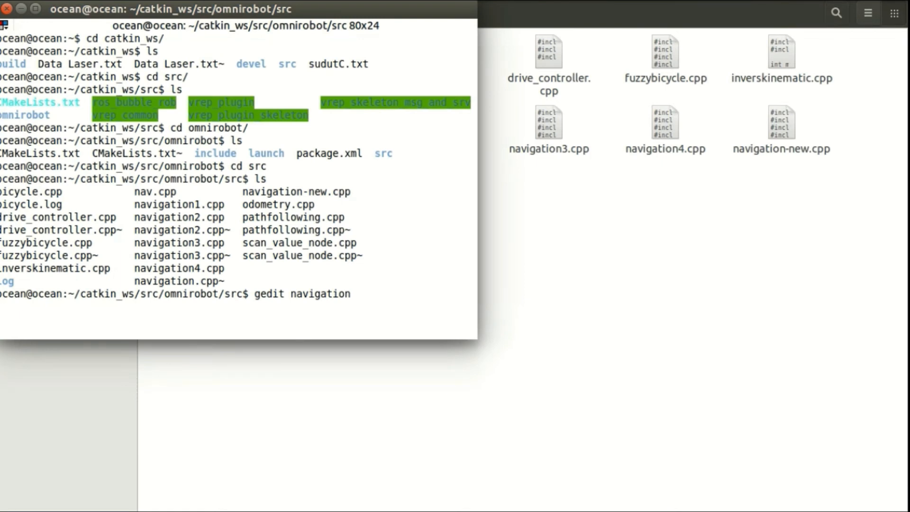
key(alt+Tab)
key(ctrl+super+w)
key(ctrl+super+w)
key(ctrl+super+w)
click(268, 498)
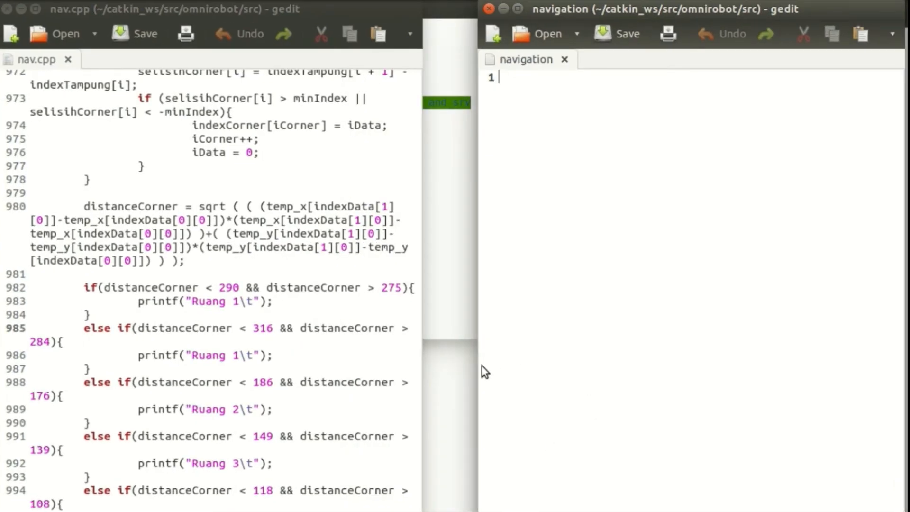
drag(480, 368, 424, 376)
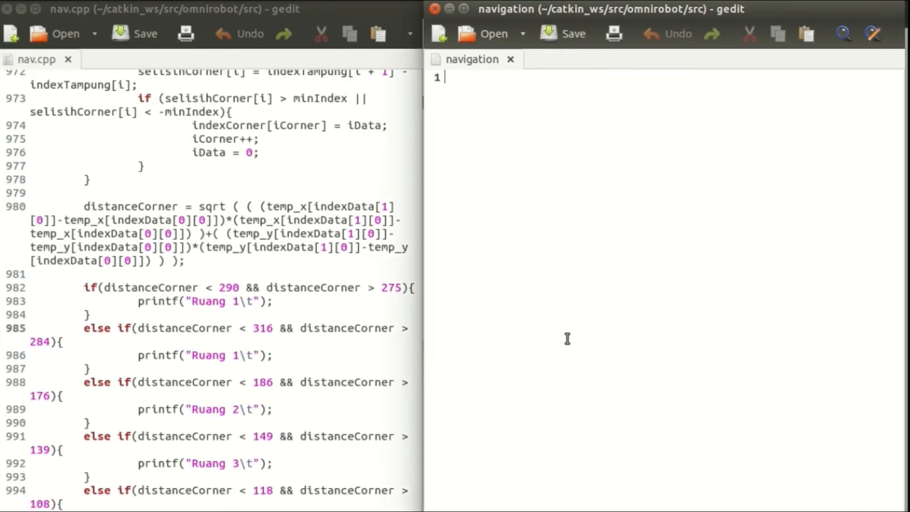
Step: Copy the entire code of nav.cpp into the empty navigation file
click(321, 378)
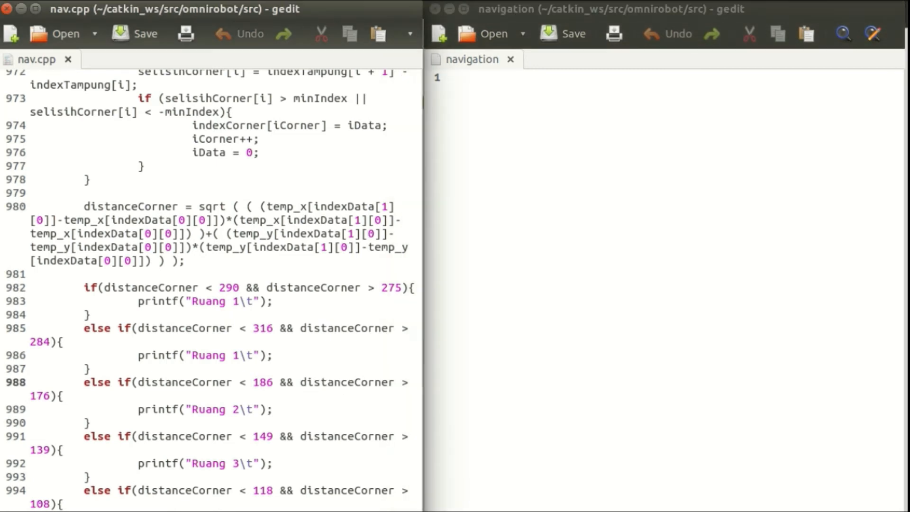
drag(421, 456, 432, 72)
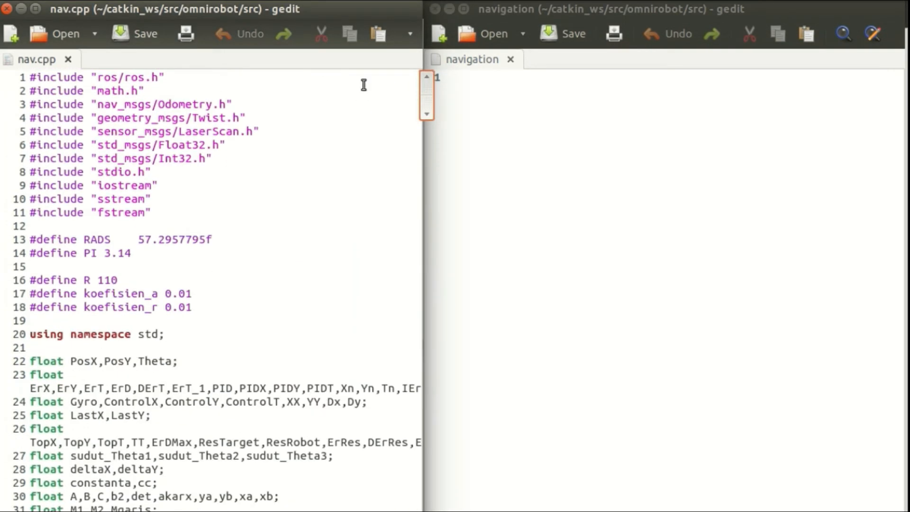
drag(30, 77, 229, 209)
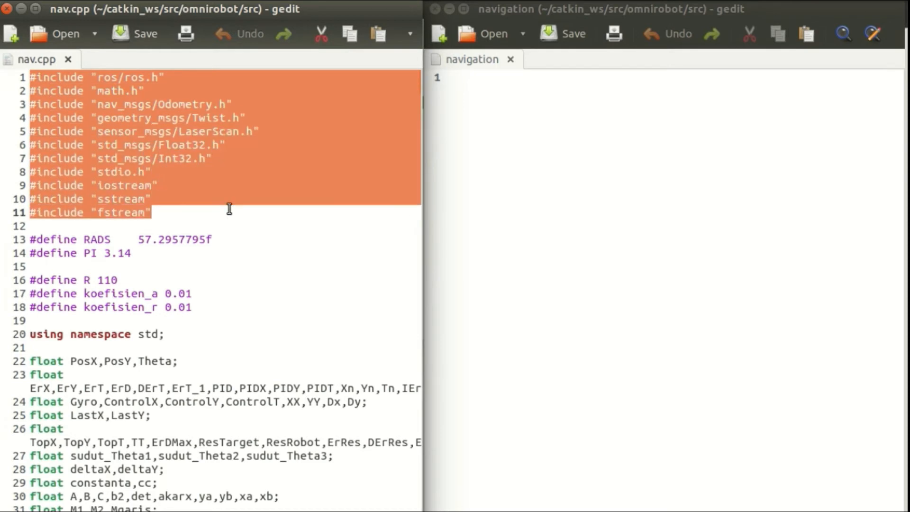
double_click(231, 208)
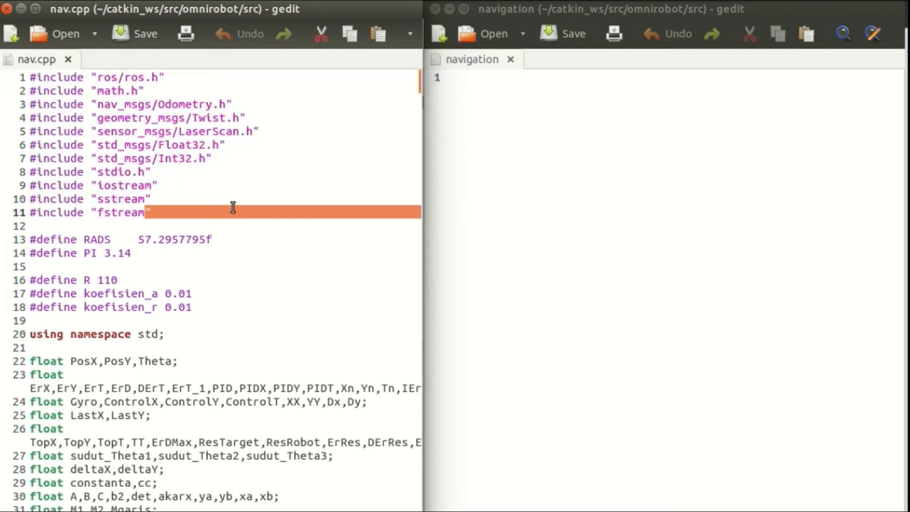
click(201, 179)
key(ctrl+a)
key(ctrl+c)
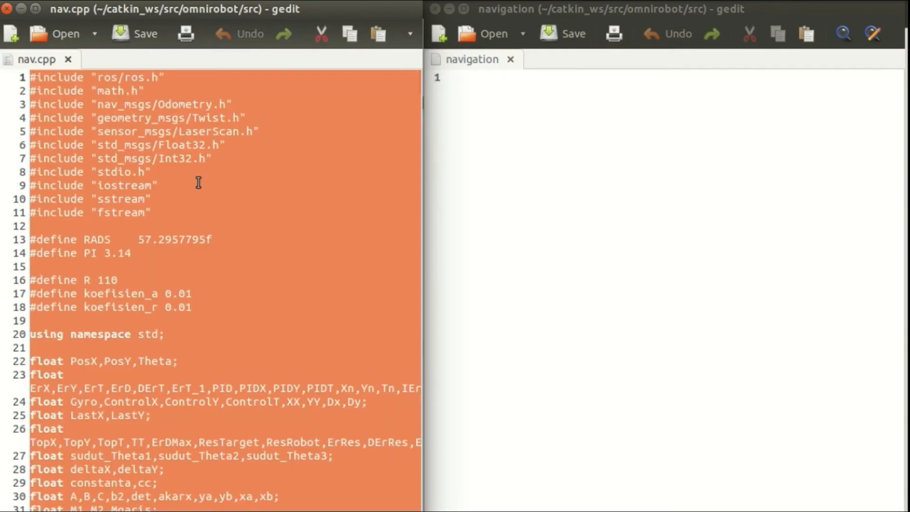
click(548, 224)
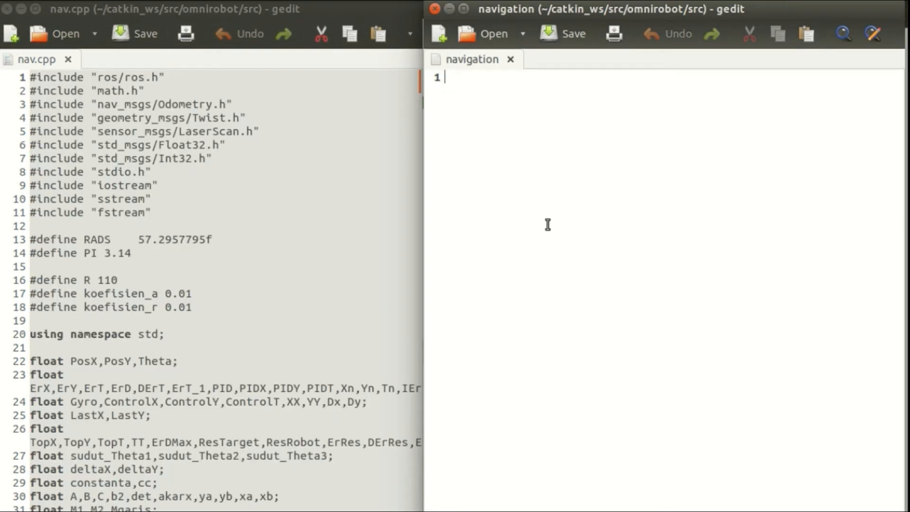
key(ctrl+v)
Step: Close the nav.cpp window and maximize the navigation window
click(778, 324)
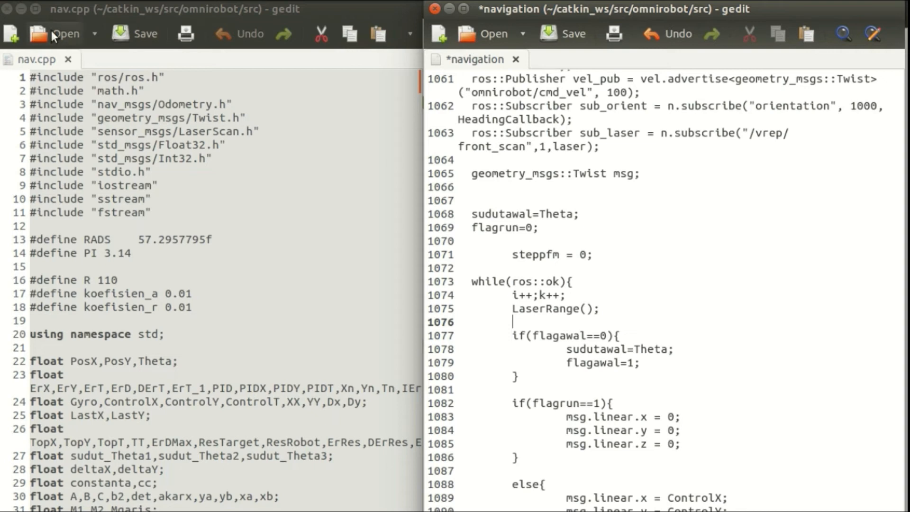
click(7, 9)
double_click(744, 14)
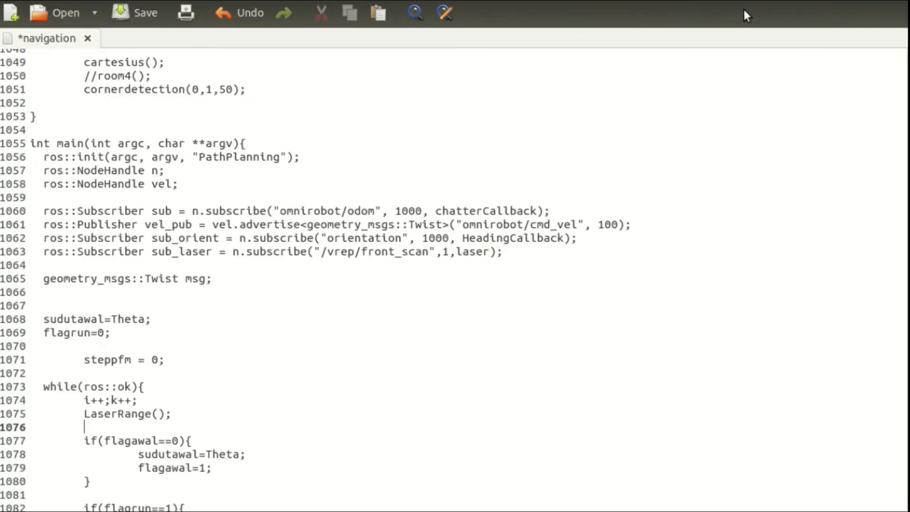
Step: Review the navigation code's includes and variable declarations, plus its laser, chatterCallback and HeadingCallback functions
scroll(638, 231, up, 5)
drag(905, 467, 901, 26)
scroll(822, 228, up, 5)
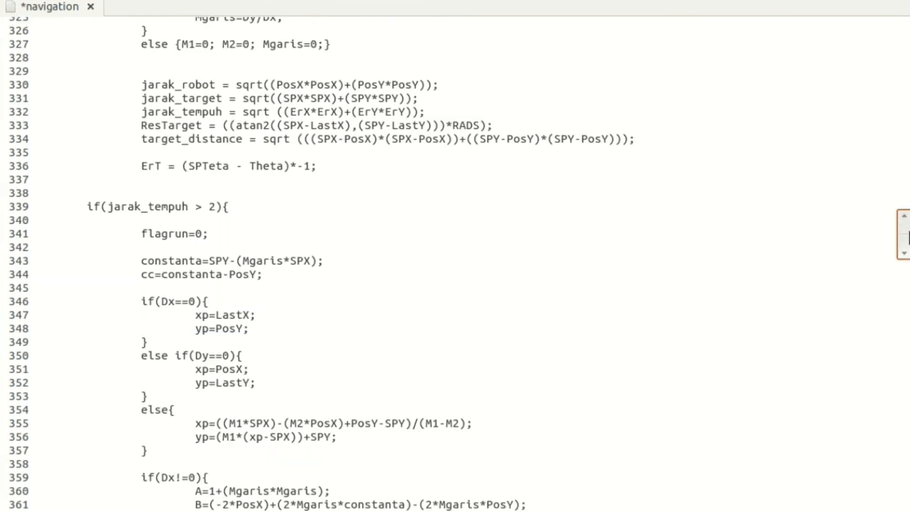
drag(903, 230, 903, 28)
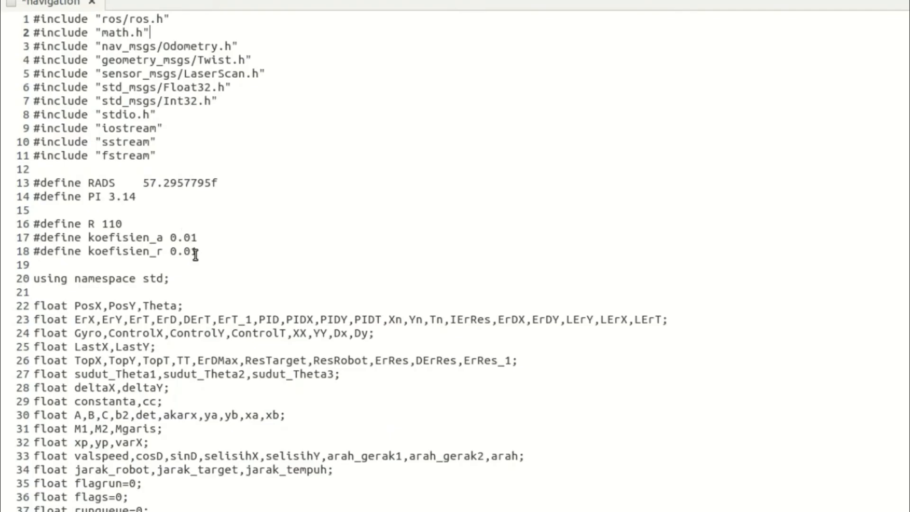
scroll(209, 275, down, 19)
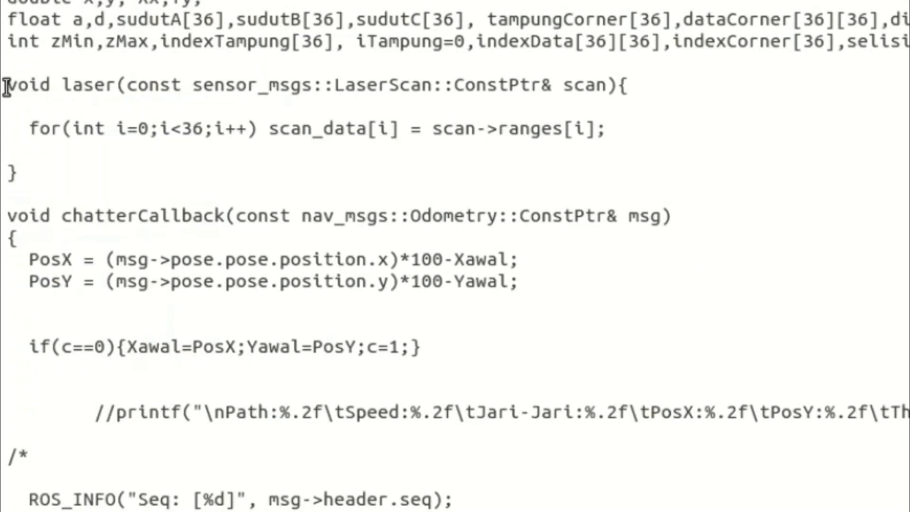
drag(6, 88, 56, 177)
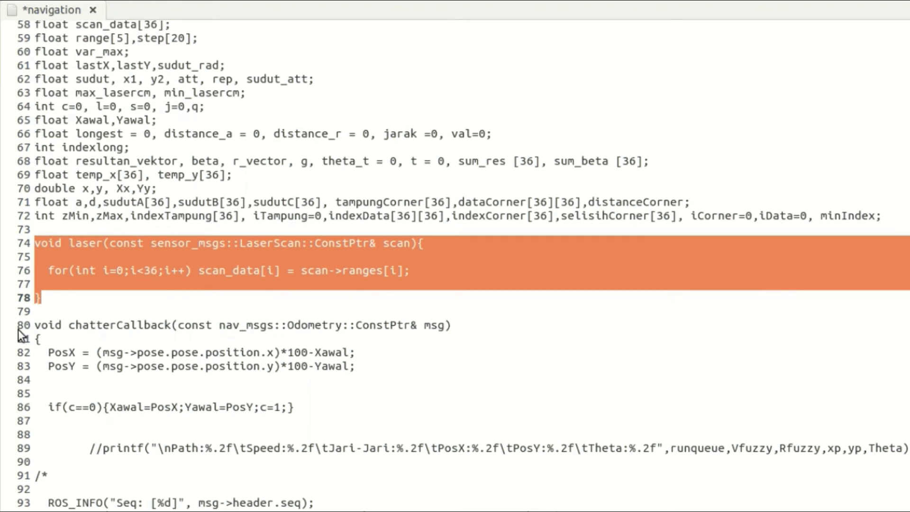
drag(38, 325, 218, 377)
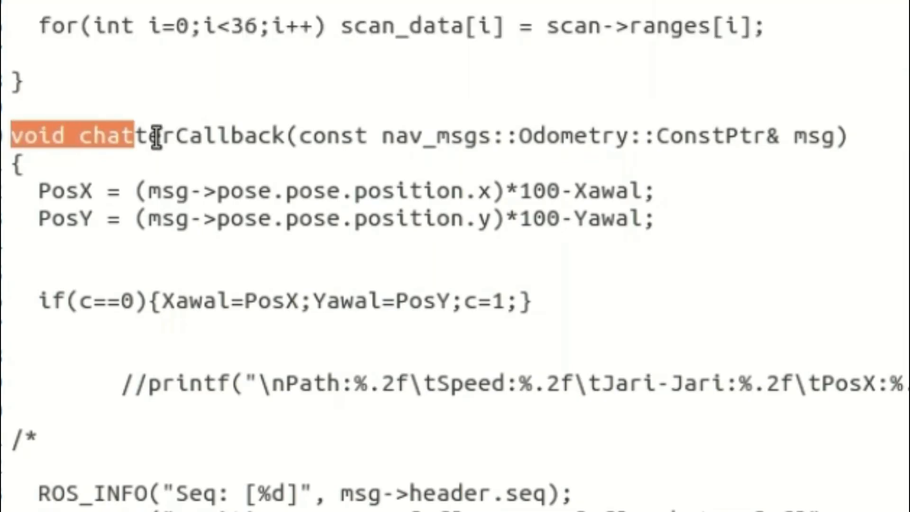
drag(377, 240, 585, 309)
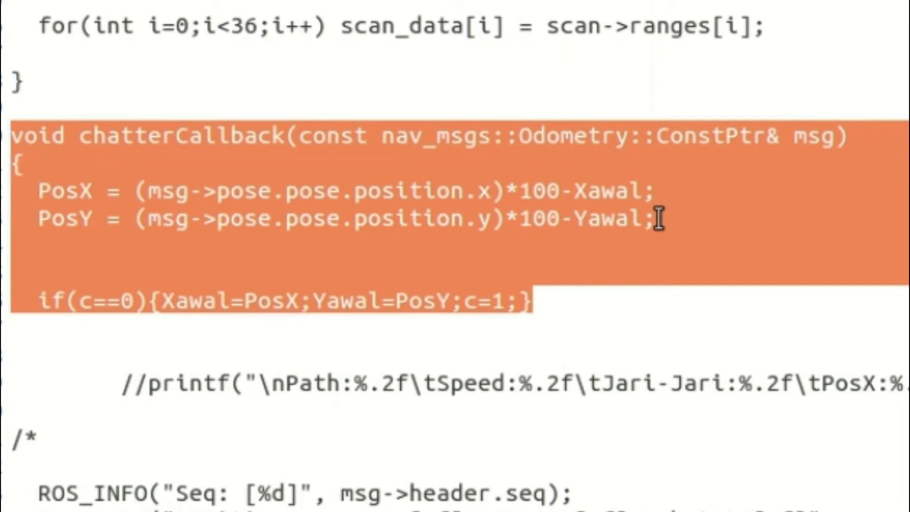
scroll(662, 224, down, 5)
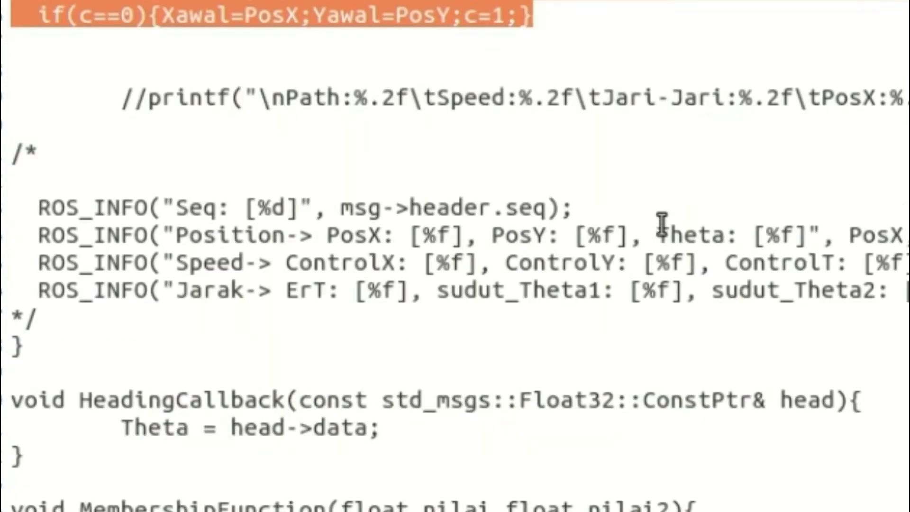
drag(6, 272, 181, 353)
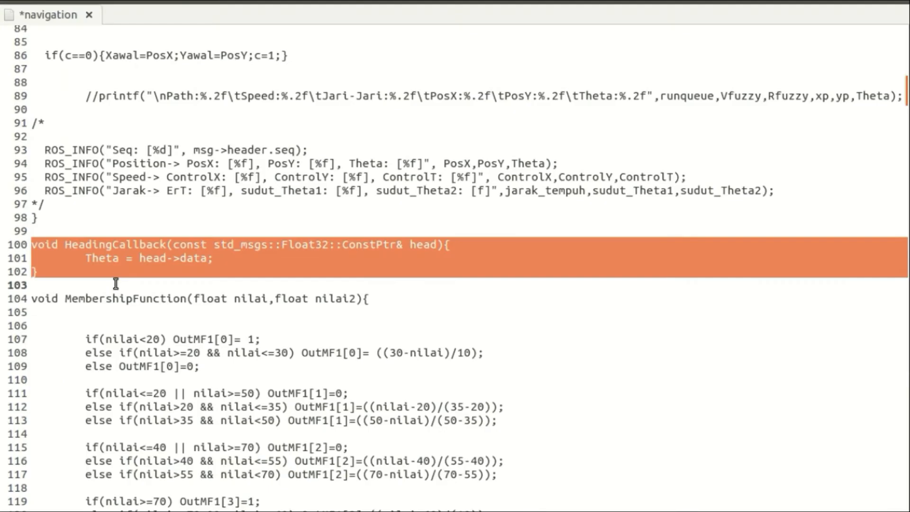
click(130, 267)
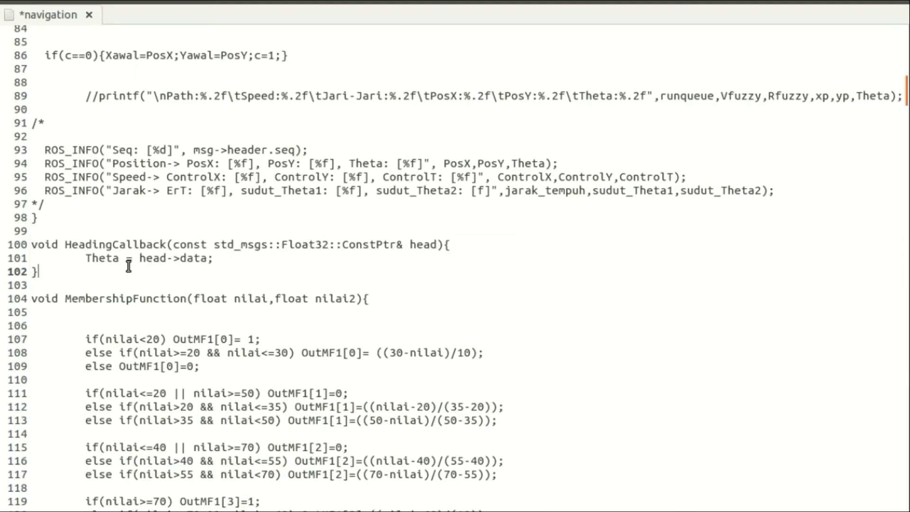
Step: Examine the MembershipFunction, cartesius and basicheading functions in the navigation code
scroll(346, 380, down, 15)
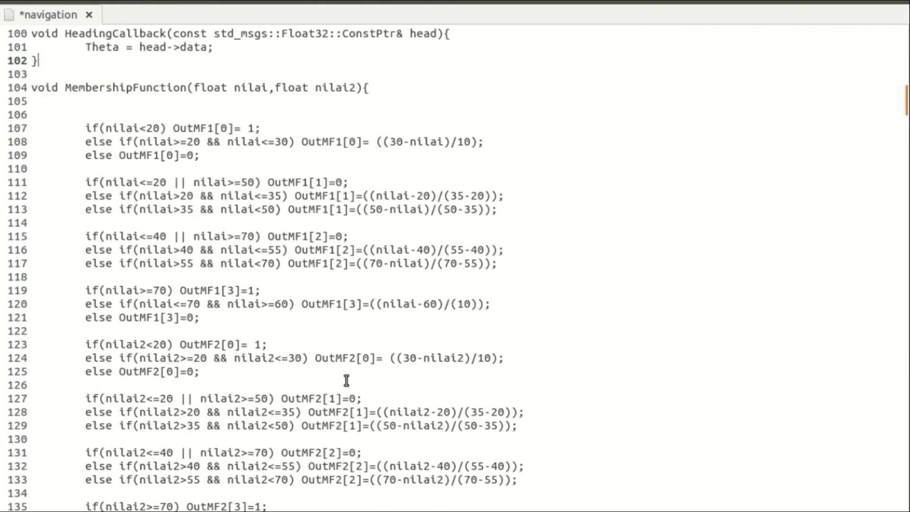
drag(900, 314, 901, 511)
scroll(585, 477, up, 4)
scroll(555, 476, down, 11)
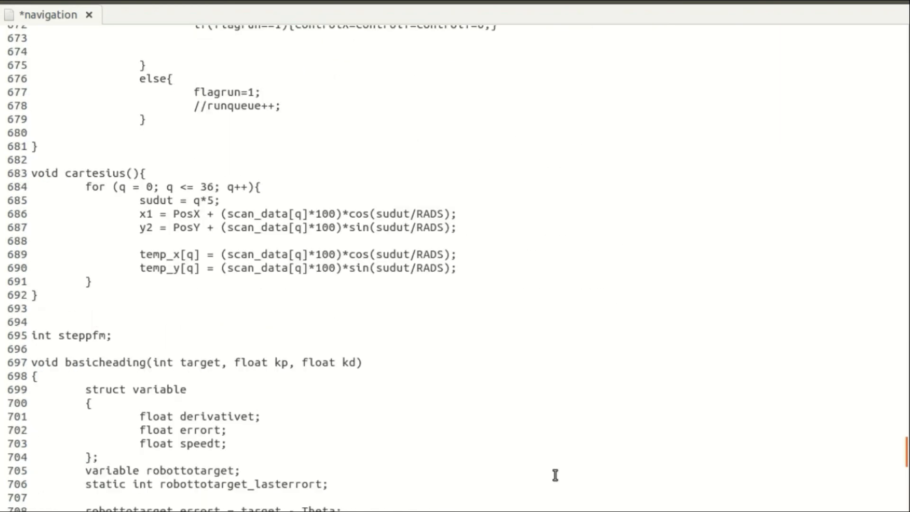
scroll(98, 151, down, 2)
scroll(96, 143, up, 2)
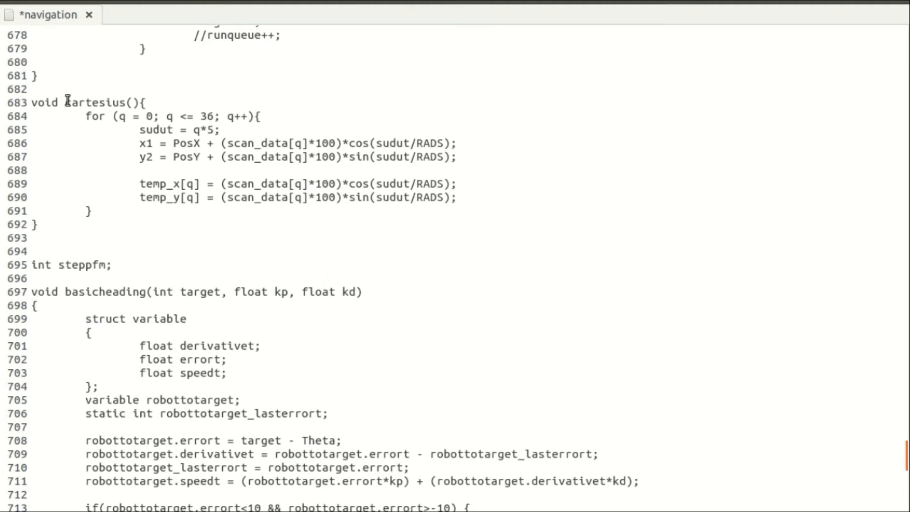
click(157, 100)
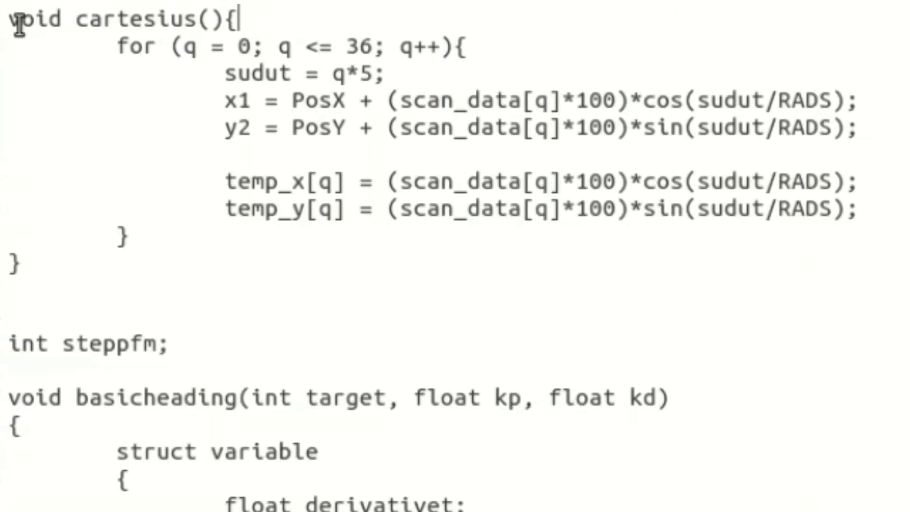
click(346, 272)
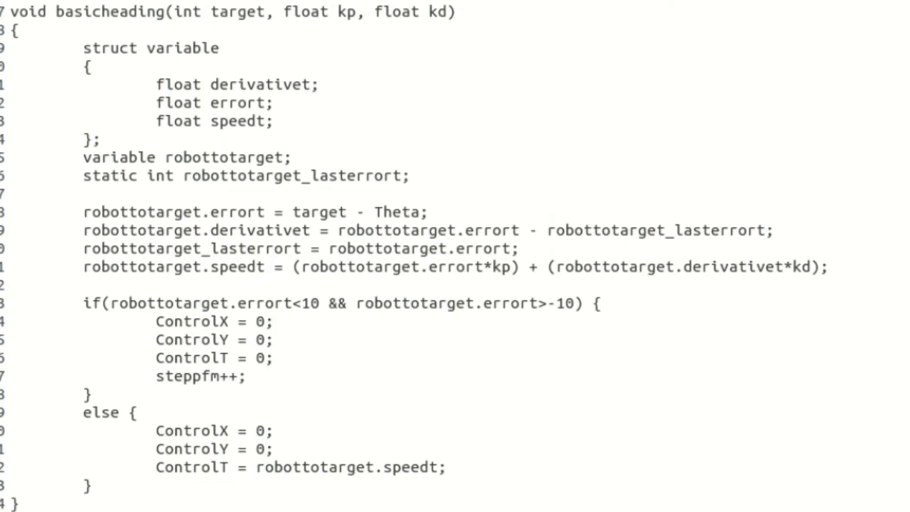
scroll(455, 256, down, 7)
scroll(455, 256, up, 2)
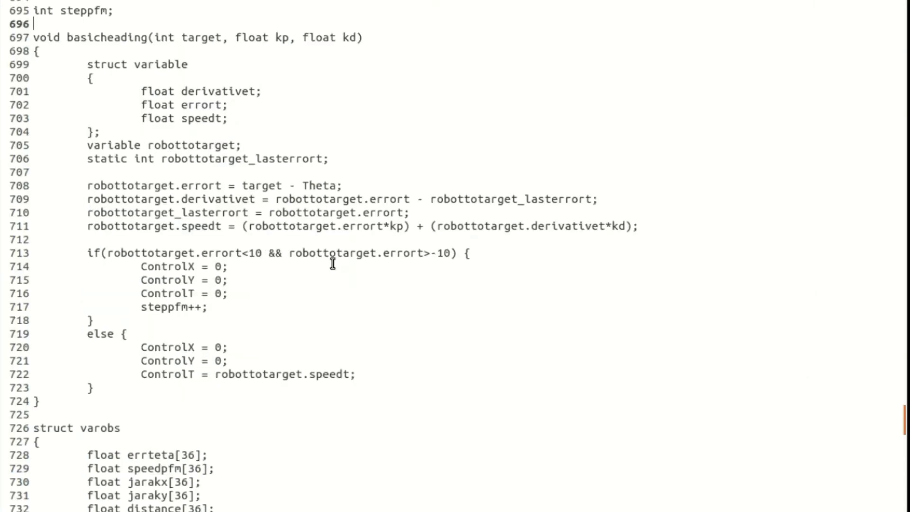
Step: Read through the getobstacle and motionpfm functions and the room movement sequences, from room3 down to cornerdetection
scroll(334, 284, down, 7)
scroll(339, 302, down, 10)
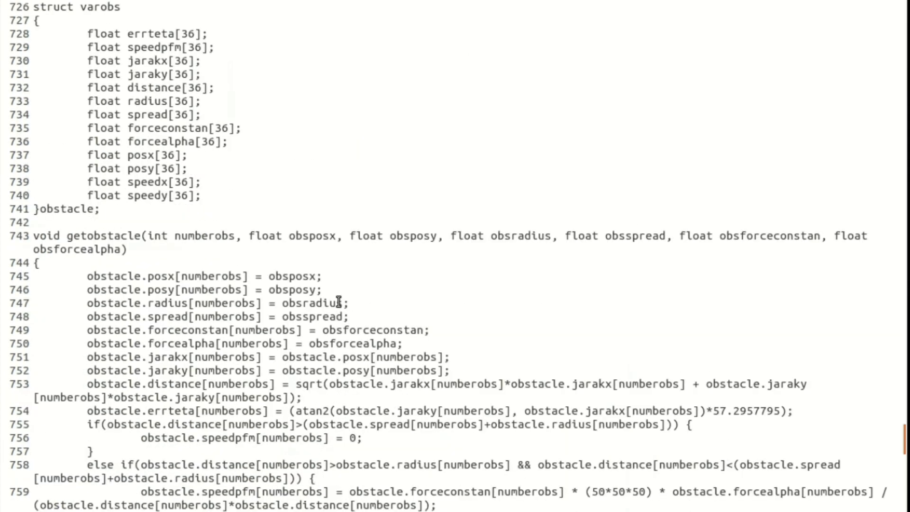
scroll(339, 301, down, 15)
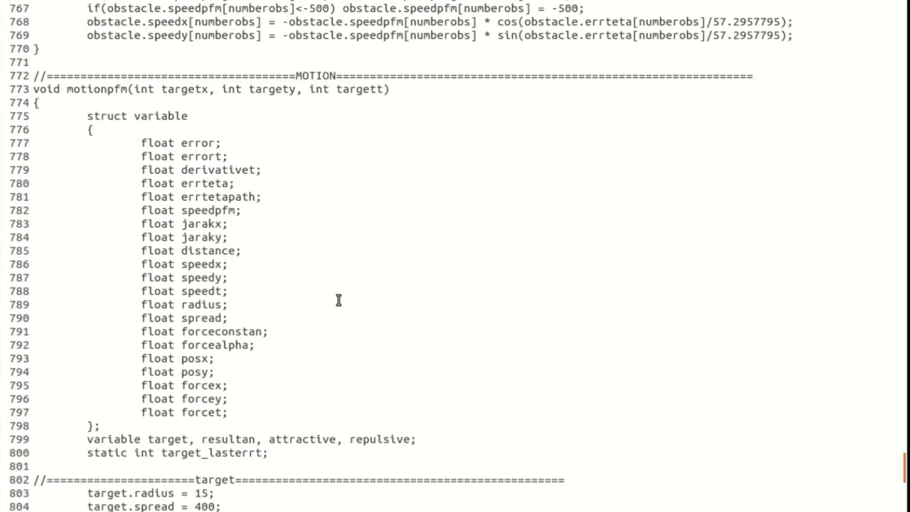
scroll(339, 300, up, 9)
scroll(339, 300, down, 10)
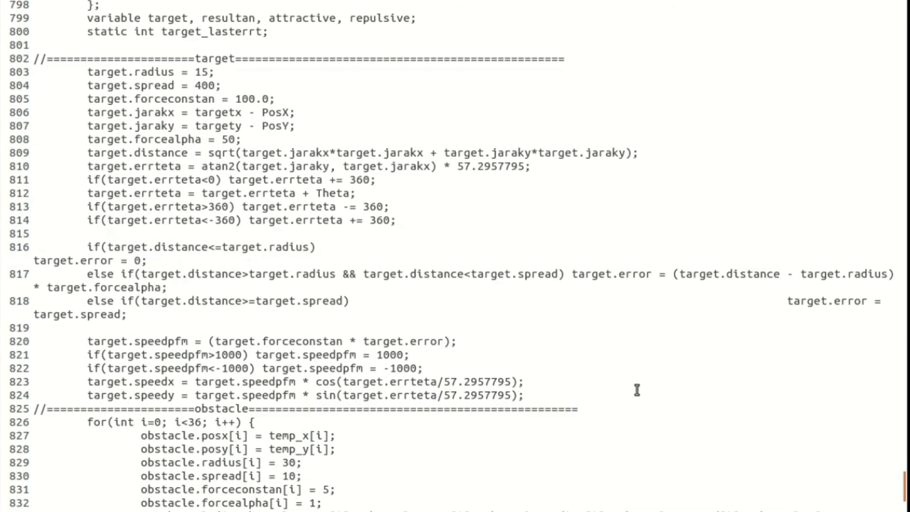
scroll(637, 390, down, 8)
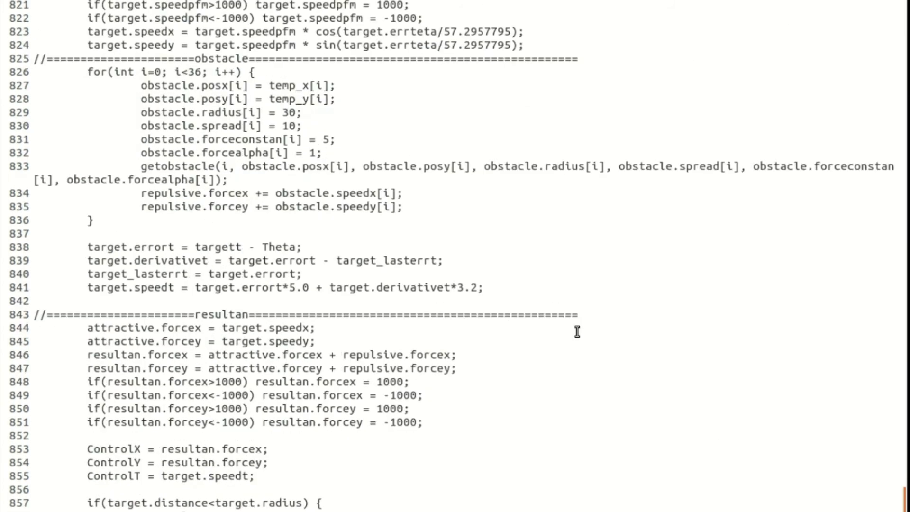
scroll(360, 379, down, 2)
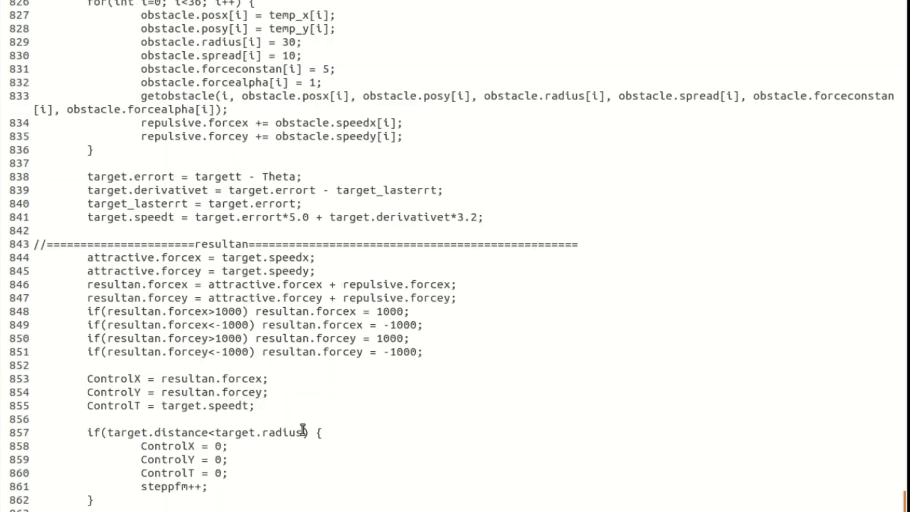
scroll(432, 439, down, 8)
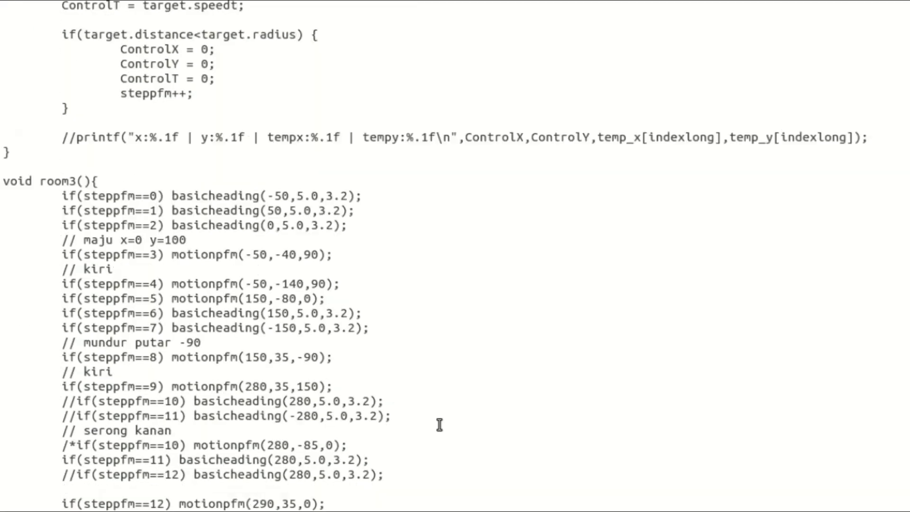
scroll(440, 425, down, 5)
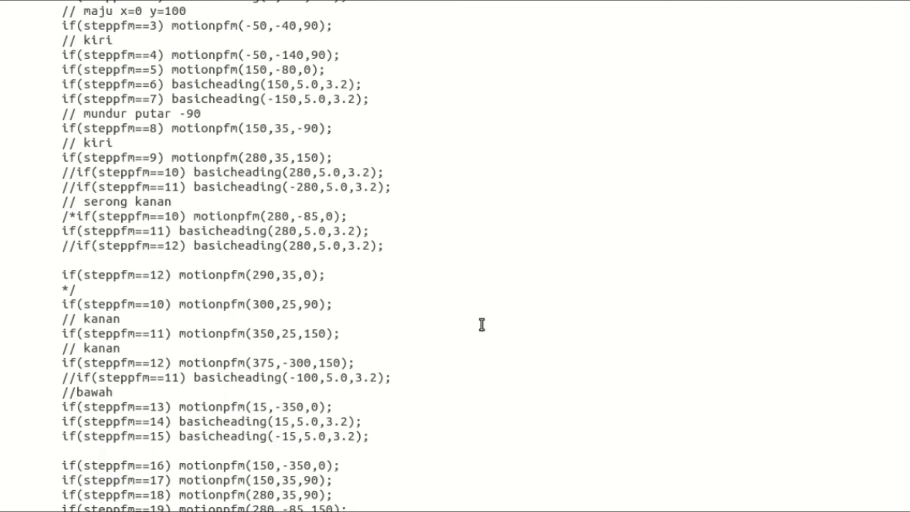
scroll(524, 392, down, 7)
scroll(524, 392, down, 7)
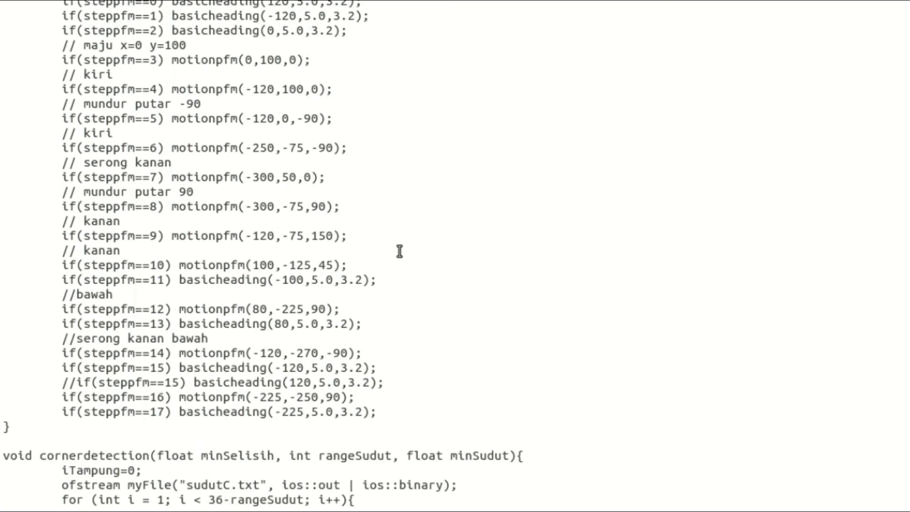
Step: Examine the cornerdetection function and its distanceCorner conditions for identifying each room in the navigation code
scroll(430, 290, down, 5)
scroll(430, 291, down, 7)
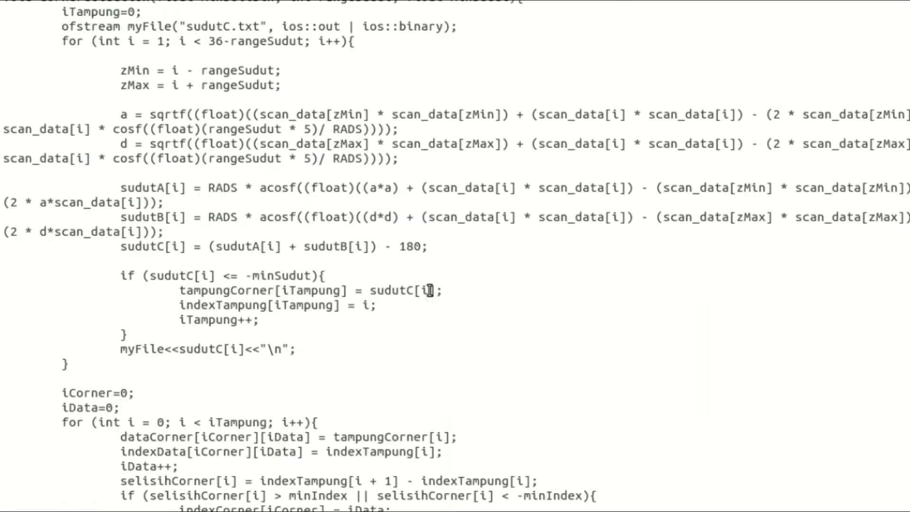
scroll(429, 291, up, 2)
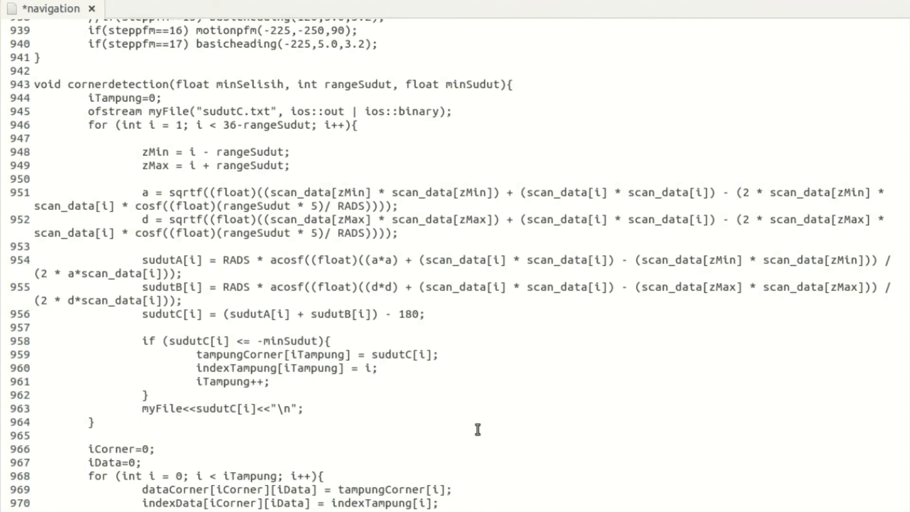
scroll(478, 430, down, 9)
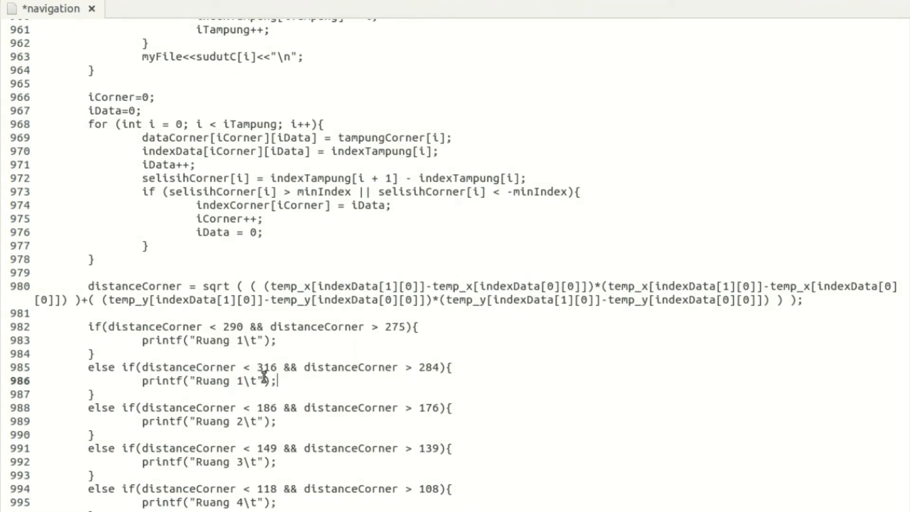
drag(188, 367, 142, 341)
click(298, 354)
click(303, 388)
click(288, 342)
click(293, 383)
scroll(294, 383, down, 10)
scroll(294, 383, down, 2)
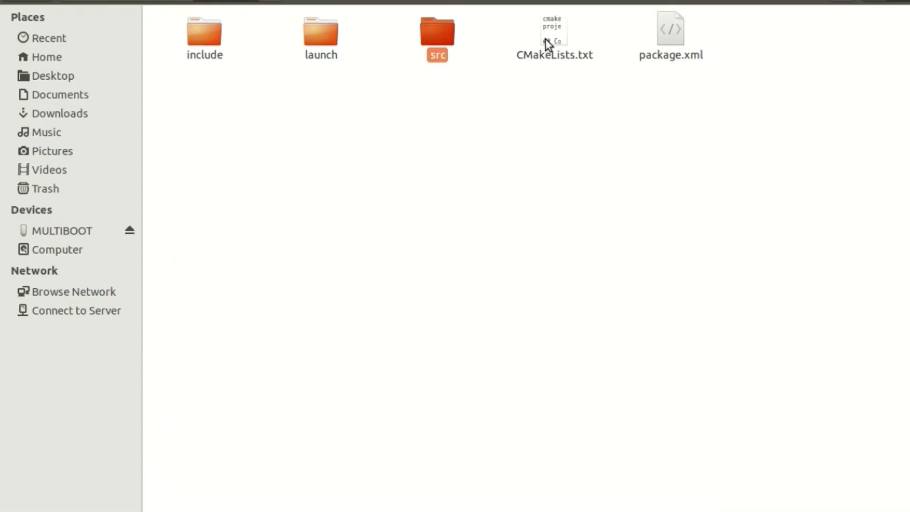
Step: Open the omnirobot package's CMakeLists.txt and review the required catkin components in find_package
click(559, 37)
double_click(558, 36)
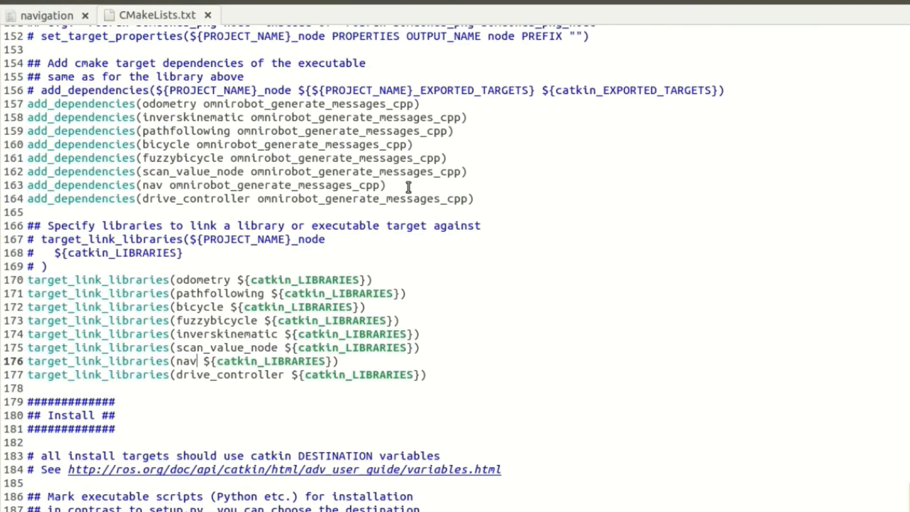
click(486, 199)
scroll(445, 225, up, 20)
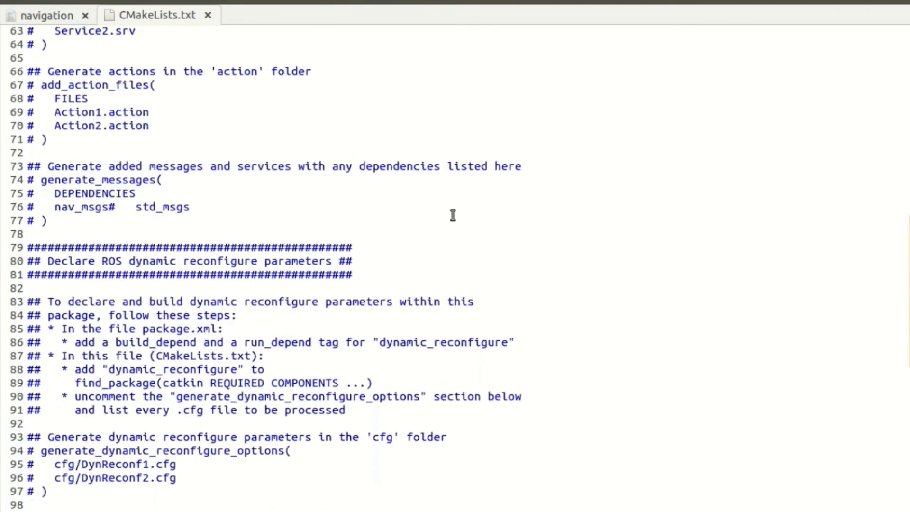
drag(904, 223, 905, 45)
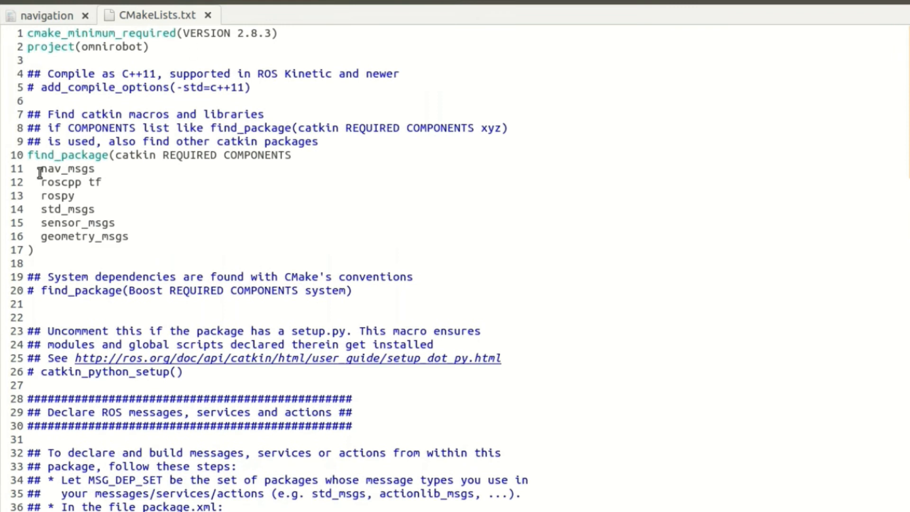
drag(39, 170, 140, 235)
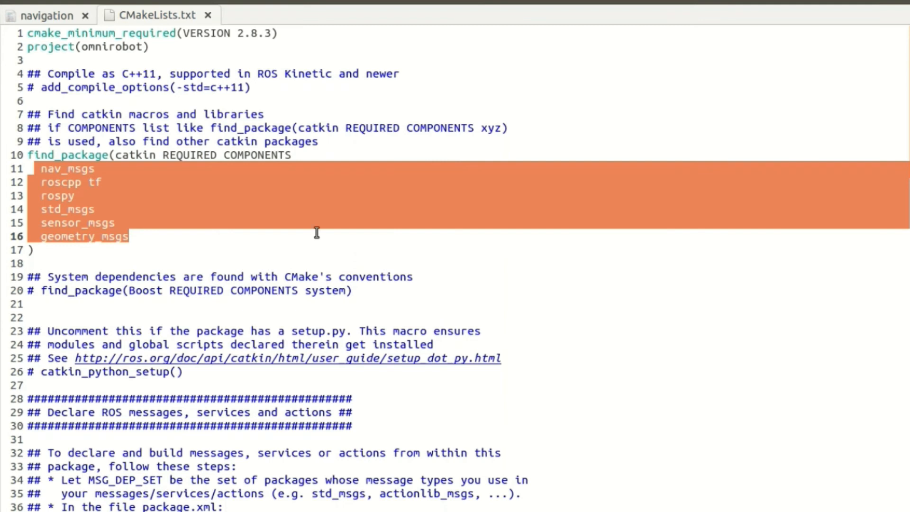
Step: Add the line add_executable(navigation src/navigation.cpp) below the drive_controller executable in CMakeLists.txt
scroll(354, 332, down, 19)
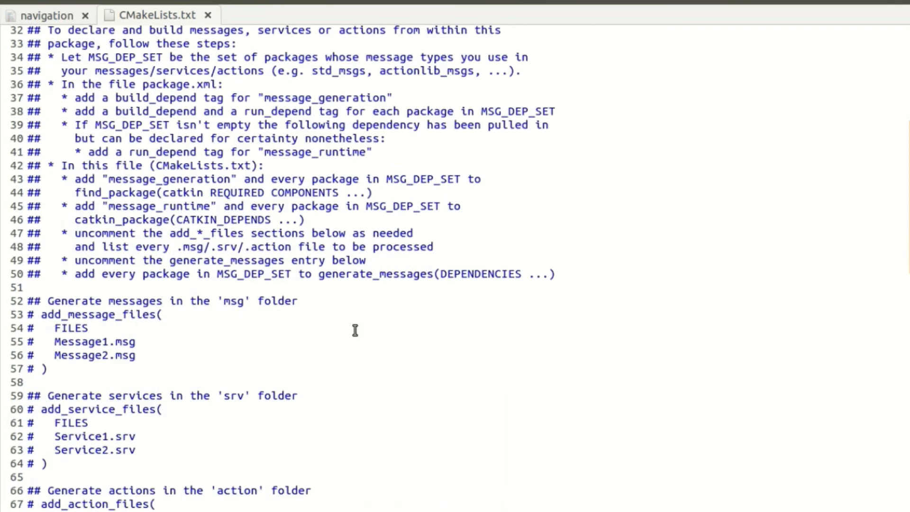
scroll(355, 331, down, 14)
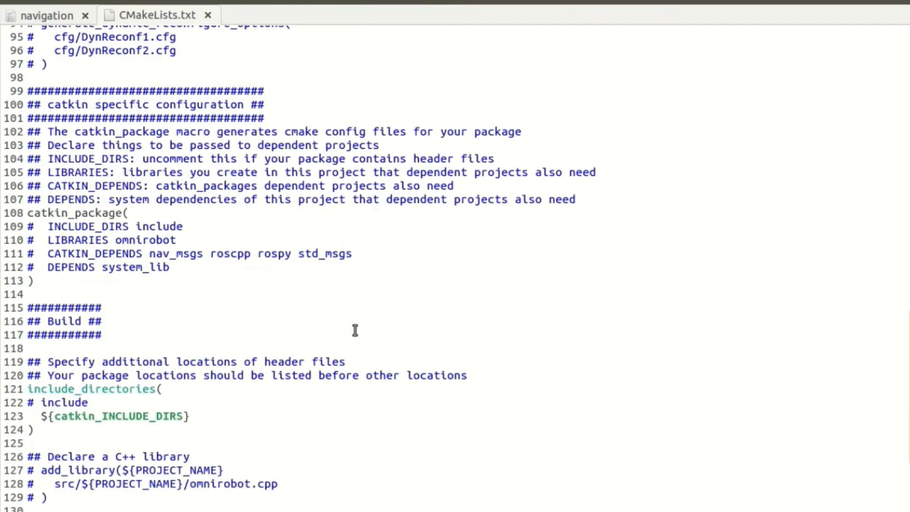
scroll(355, 331, down, 7)
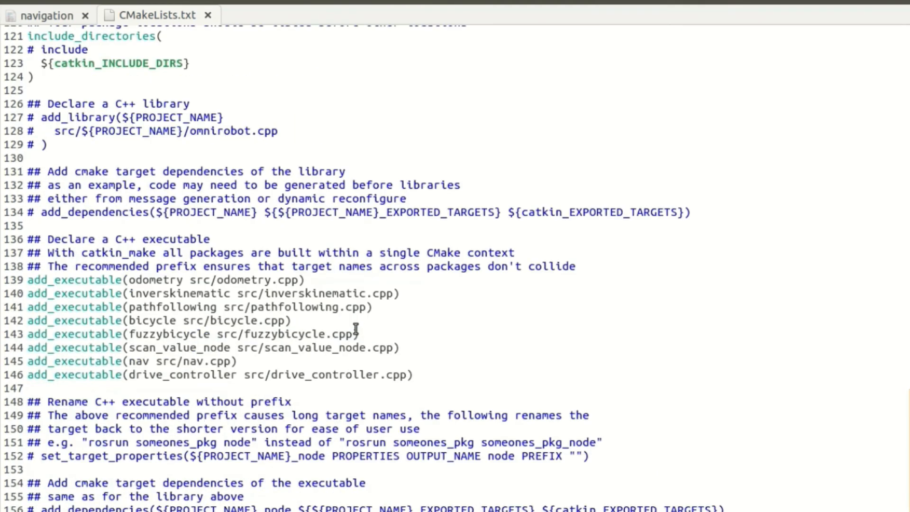
drag(27, 280, 423, 388)
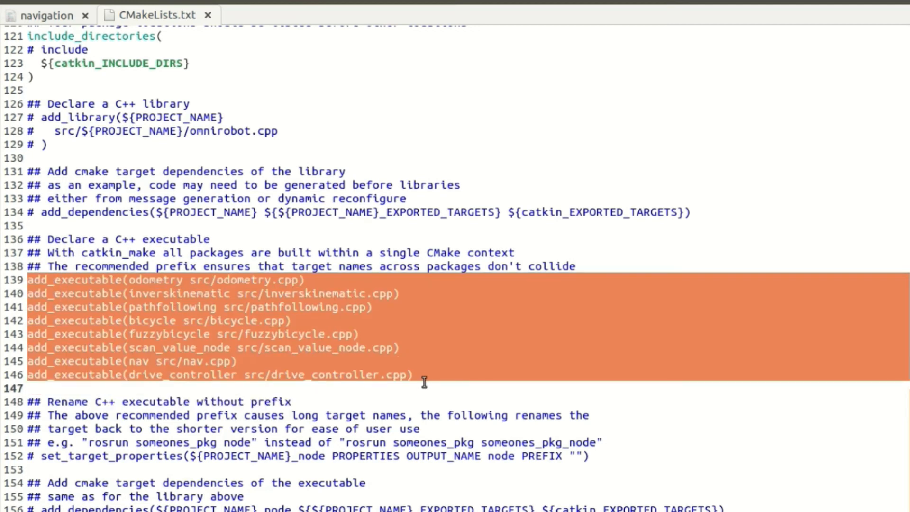
click(425, 377)
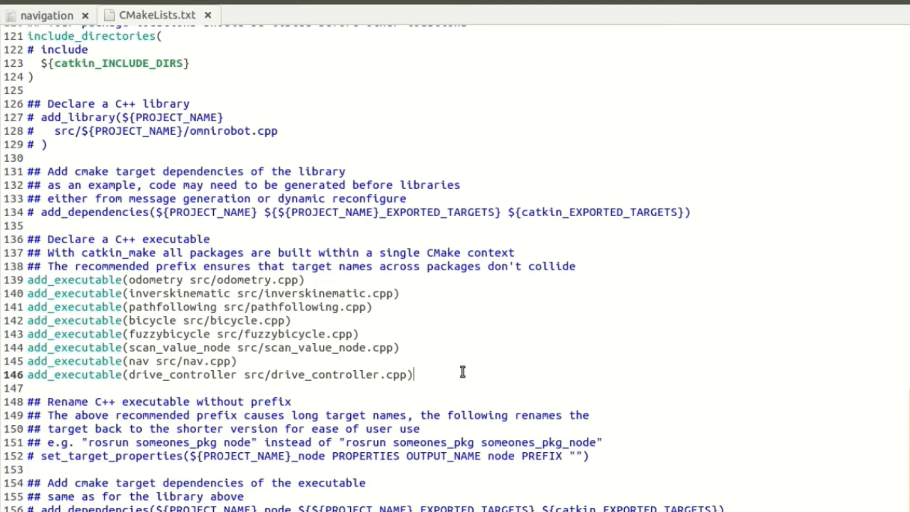
key(Return)
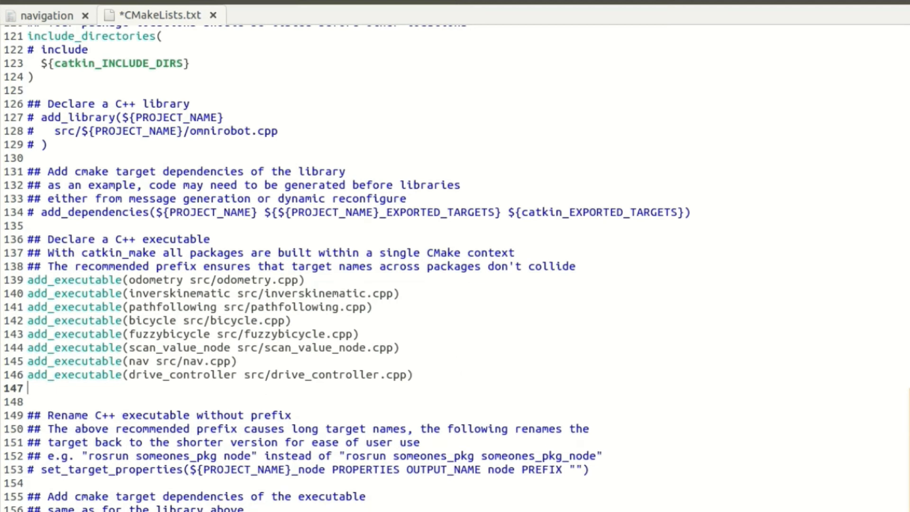
text(add_executable()
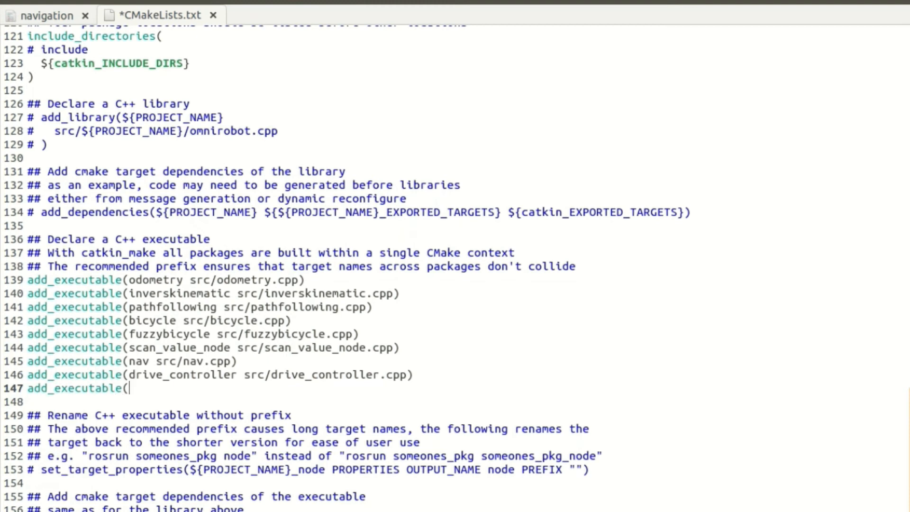
text(navigation src/nav.cpp)
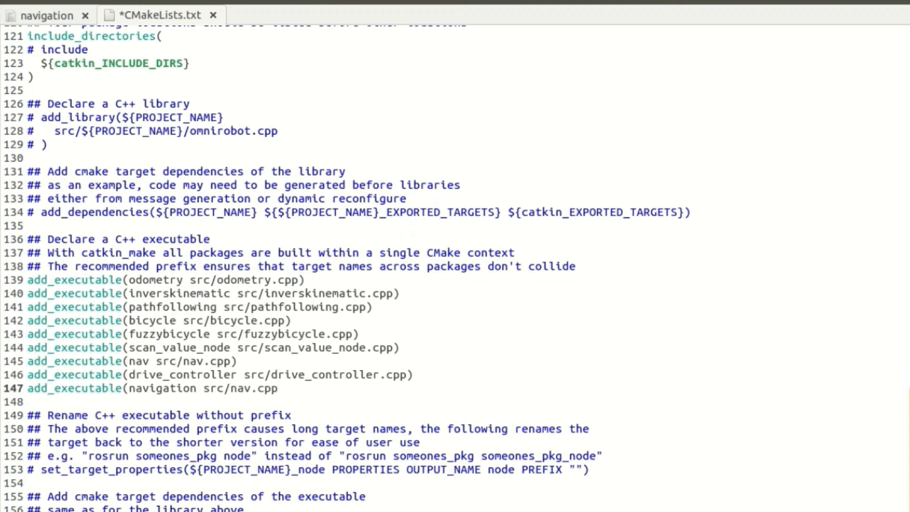
text())
text(igation)
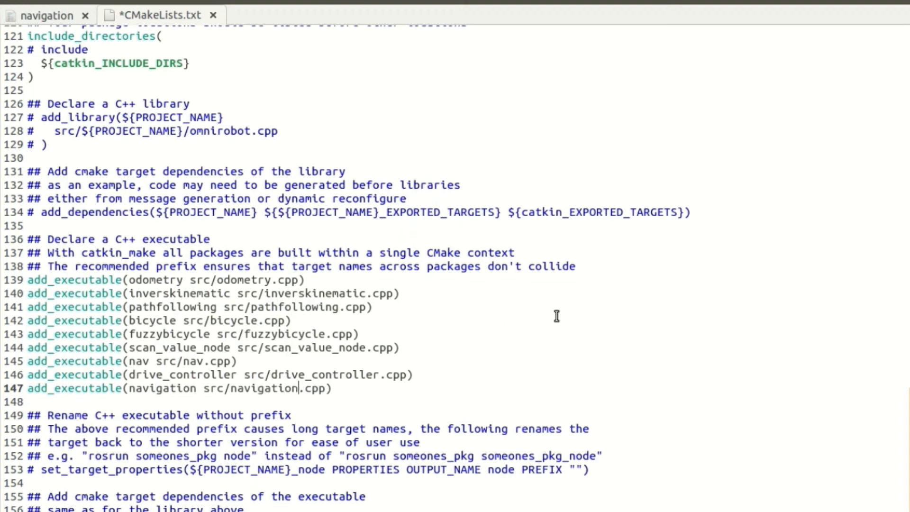
Step: Add the line add_dependencies(navigation omnirobot_generate_messages_cpp) after the drive_controller dependency
scroll(557, 316, down, 5)
click(511, 425)
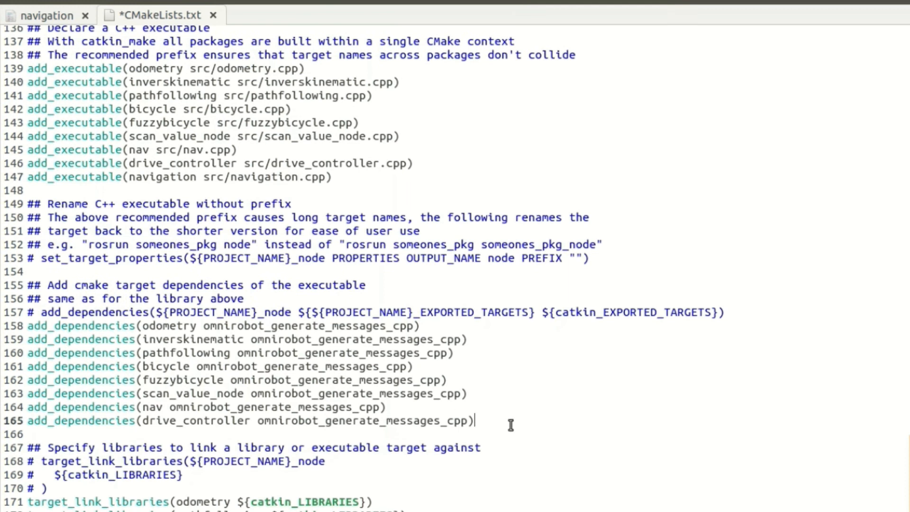
key(Return)
text(add_depen)
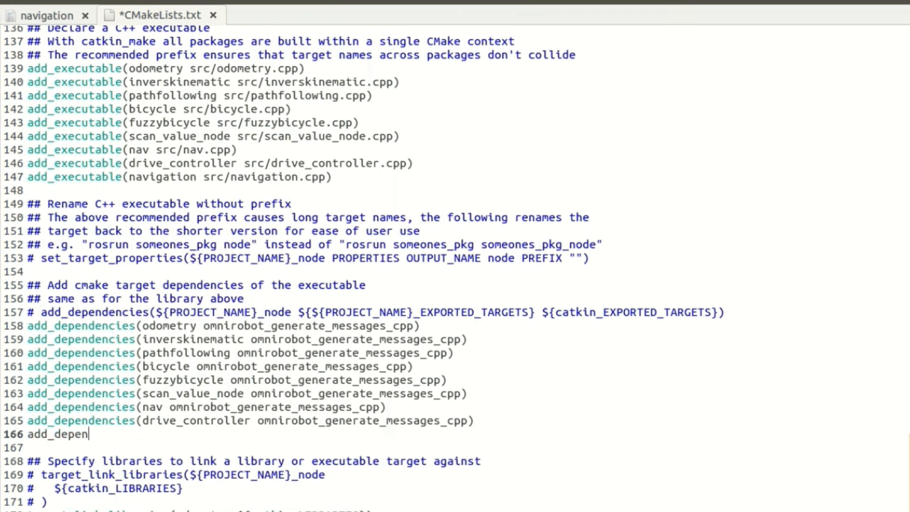
text(dencies(navigati)
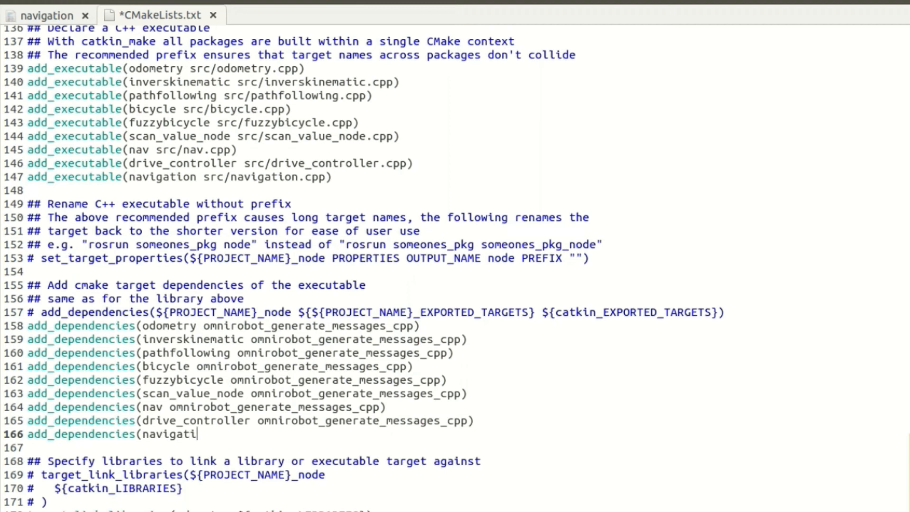
text(on omnirobot_generate_messa)
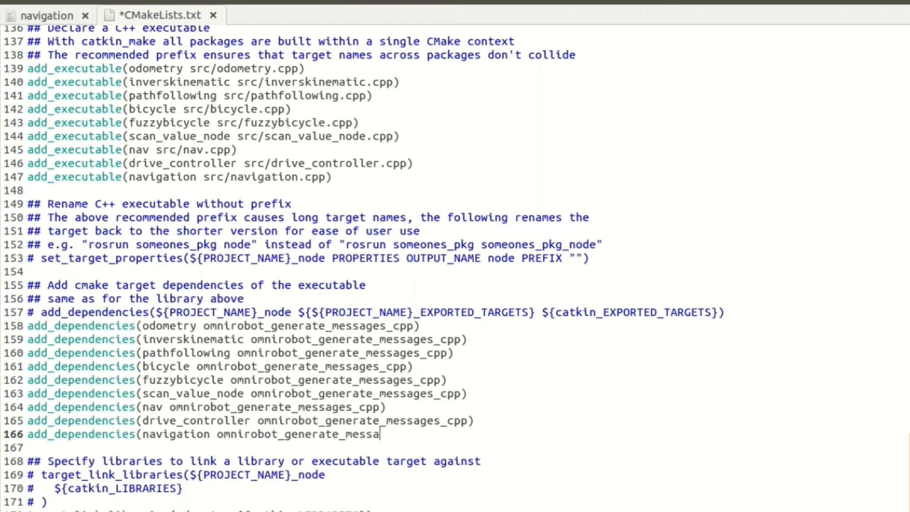
text(ges_cpp))
Step: Add target_link_libraries(navigation ${catkin_LIBRARIES}) after the drive_controller link line and save CMakeLists.txt
scroll(502, 433, down, 5)
click(468, 397)
key(Return)
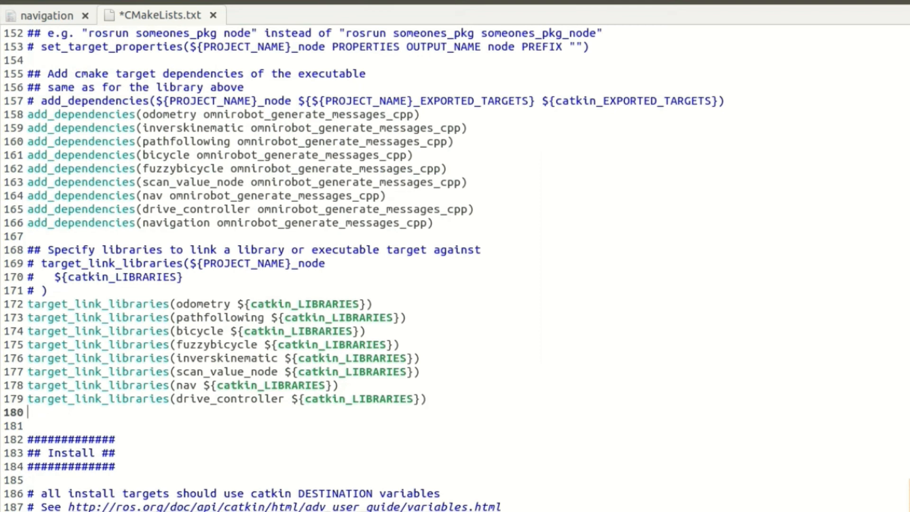
text(target_link)
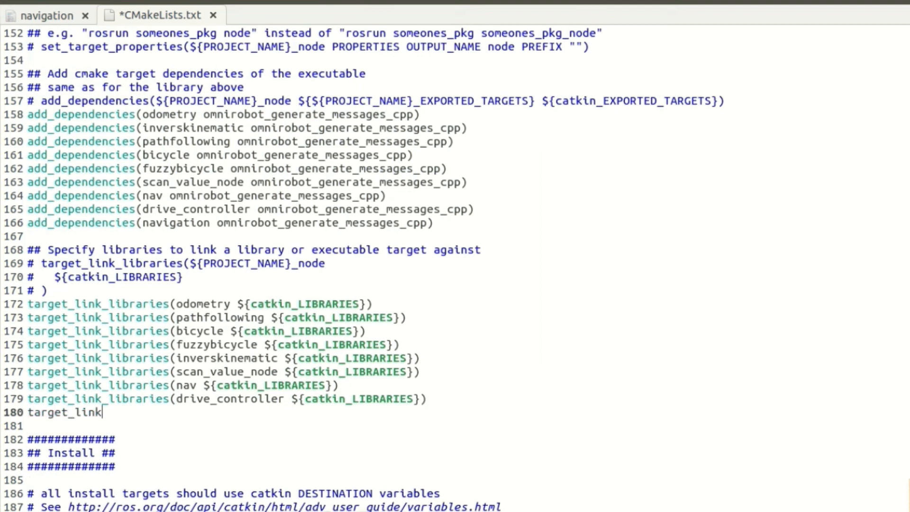
text(_librari)
text(es)
text(())
text(d)
key(BackSpace)
text(nab)
key(BackSpace)
text(vigat)
key(BackSpace)
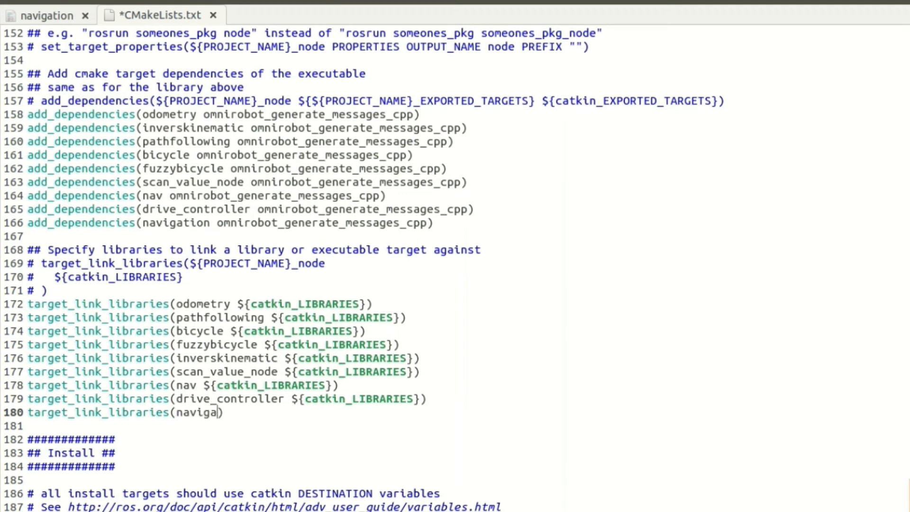
text(tion ${})
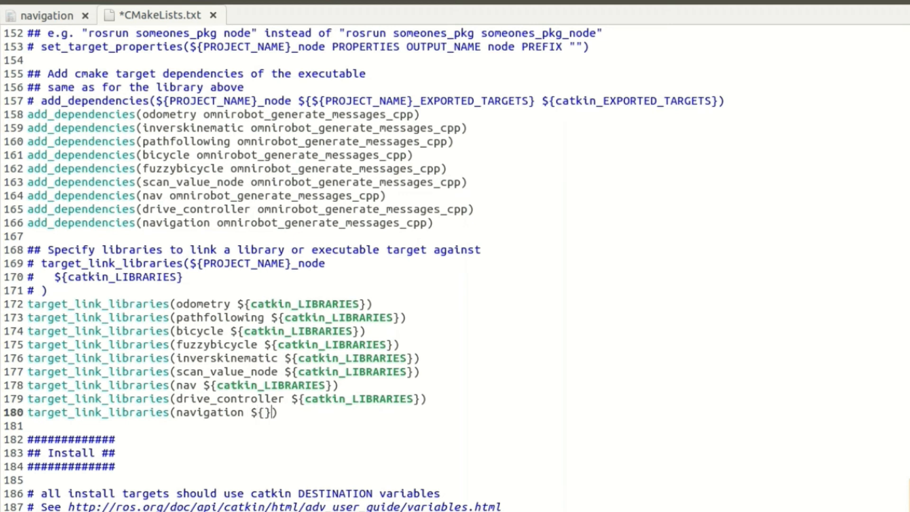
text(catkin)
text(_LIBRARIES)
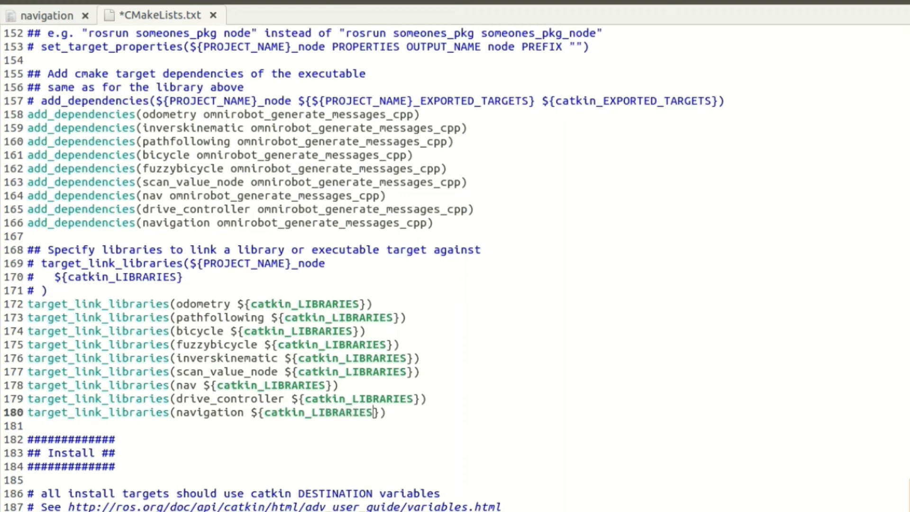
scroll(417, 474, down, 5)
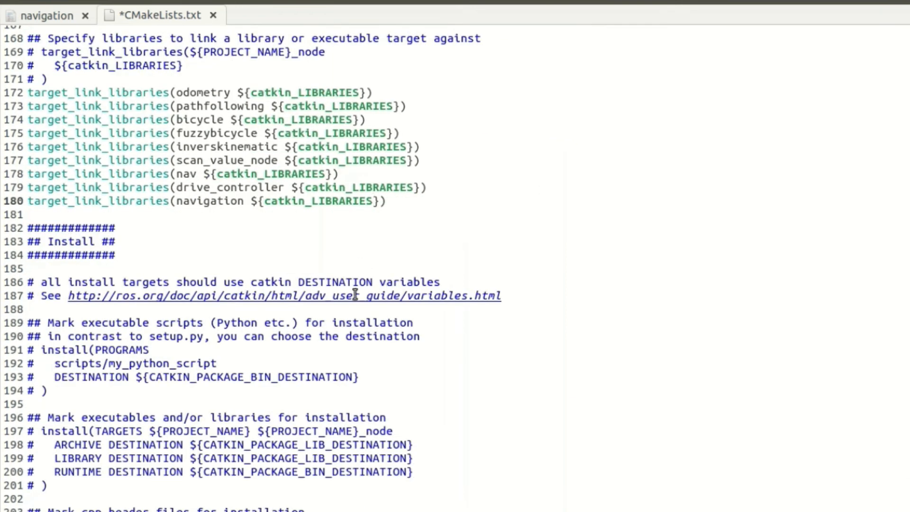
scroll(357, 480, down, 3)
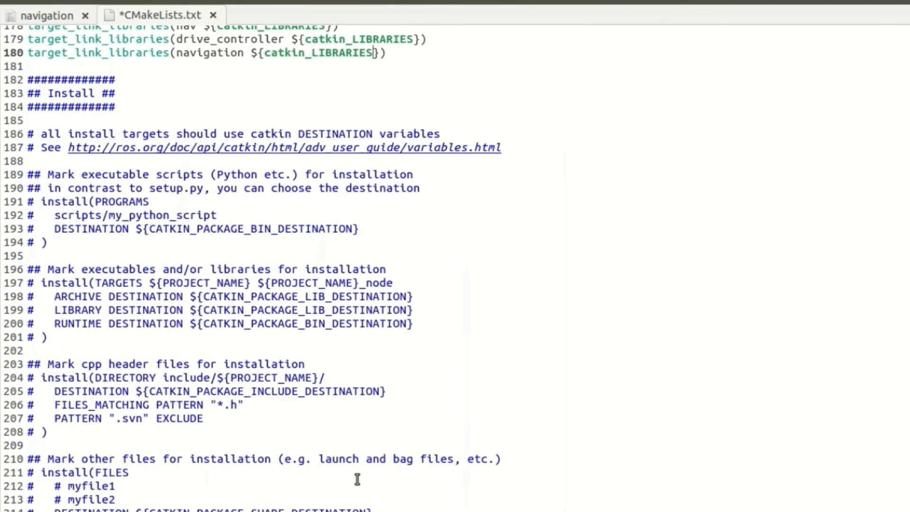
scroll(358, 479, up, 10)
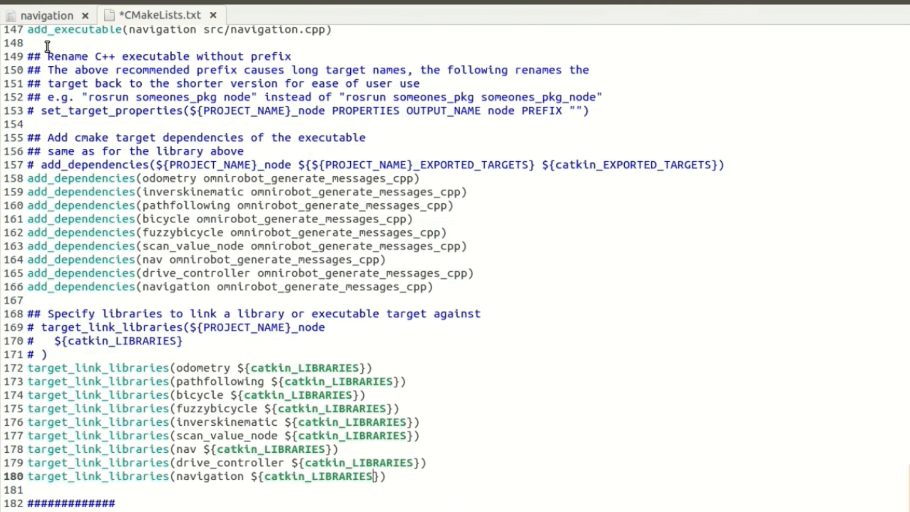
key(ctrl+s)
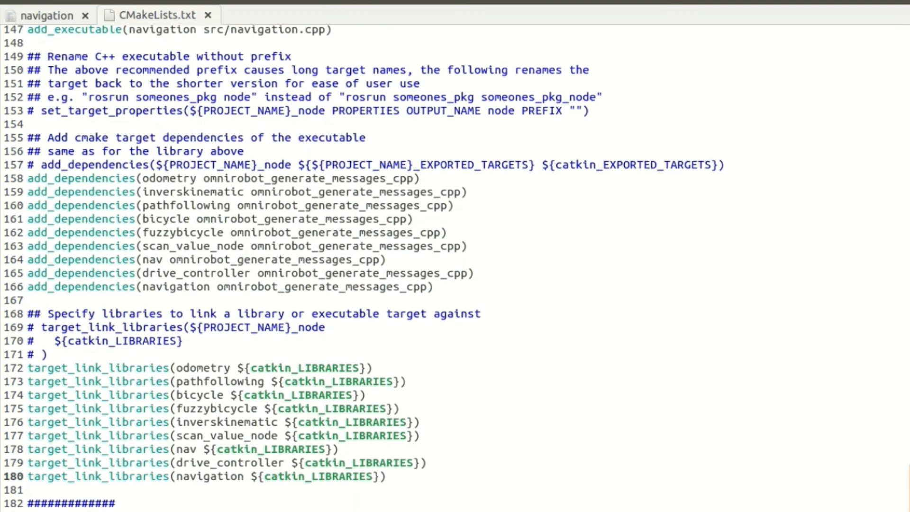
Step: Review the laser callback in scan_value_node.cpp from the package's src folder, and return to the folder containing the omnirobot package
key(alt+Tab)
click(385, 117)
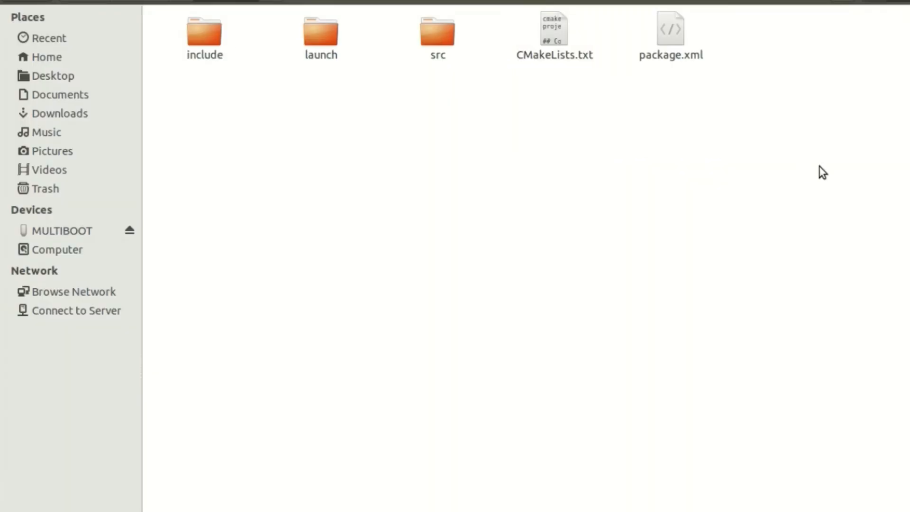
double_click(443, 28)
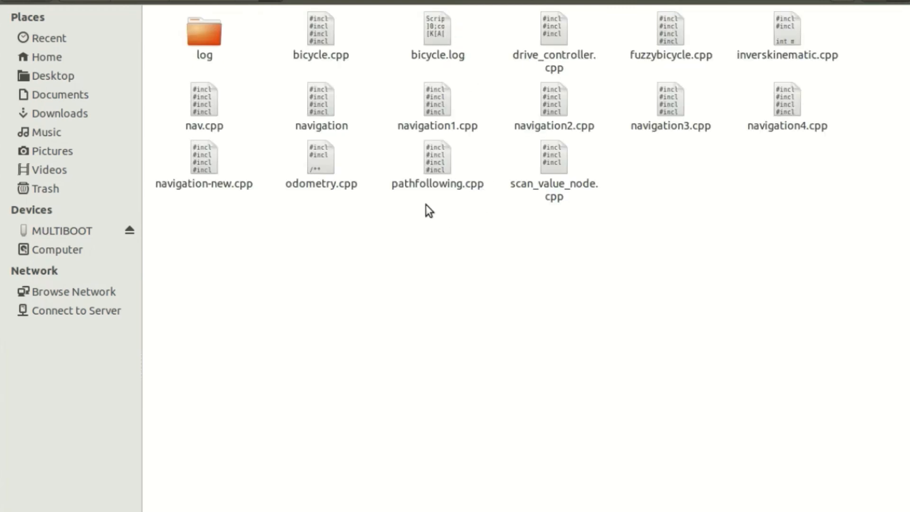
double_click(558, 164)
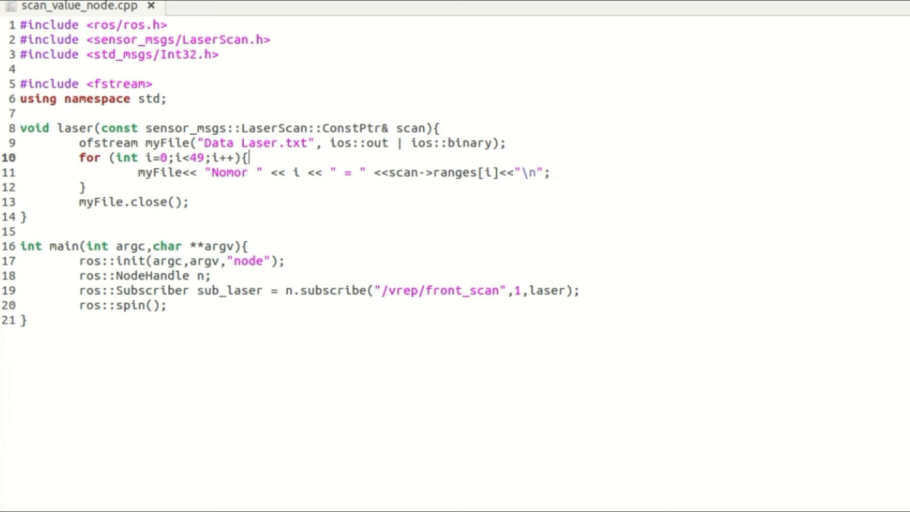
click(32, 35)
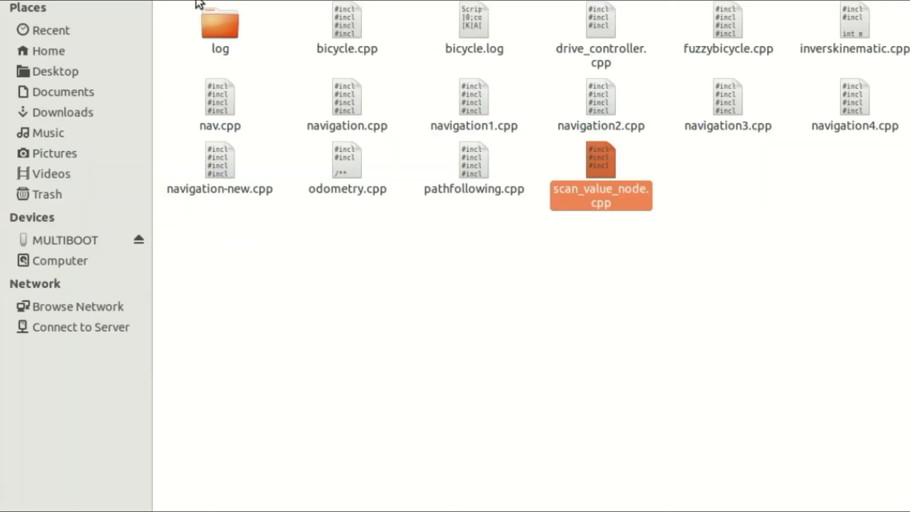
key(alt+Up)
key(alt+Up)
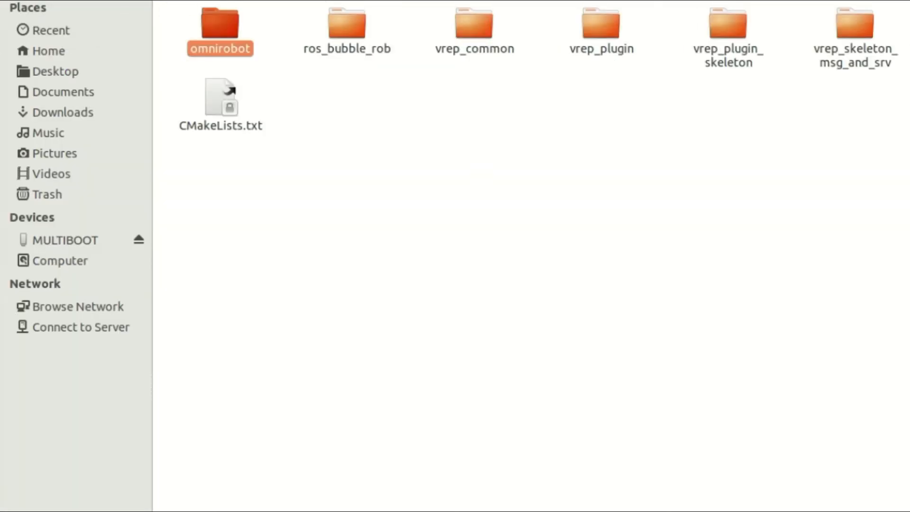
Step: Examine the recorded laser readings in Data Laser.txt from the catkin workspace folder, and return to that folder
key(alt+Up)
click(602, 31)
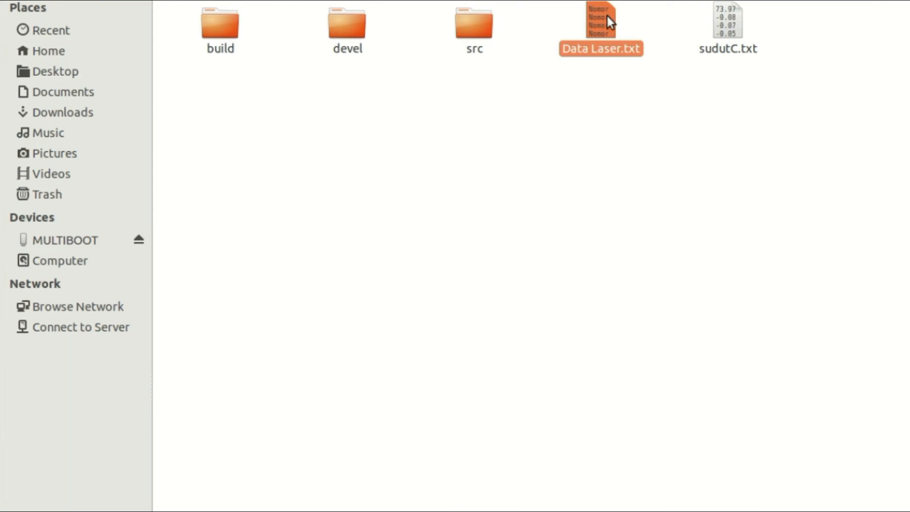
double_click(608, 16)
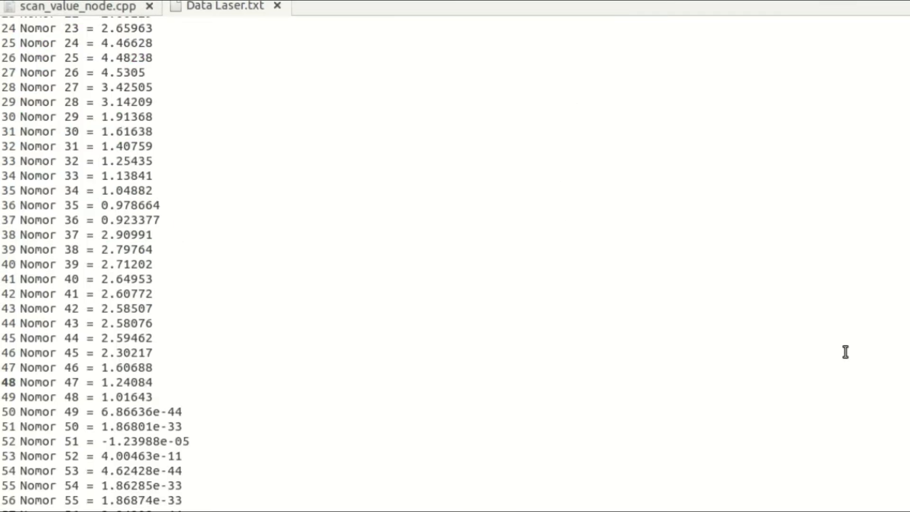
scroll(845, 351, down, 5)
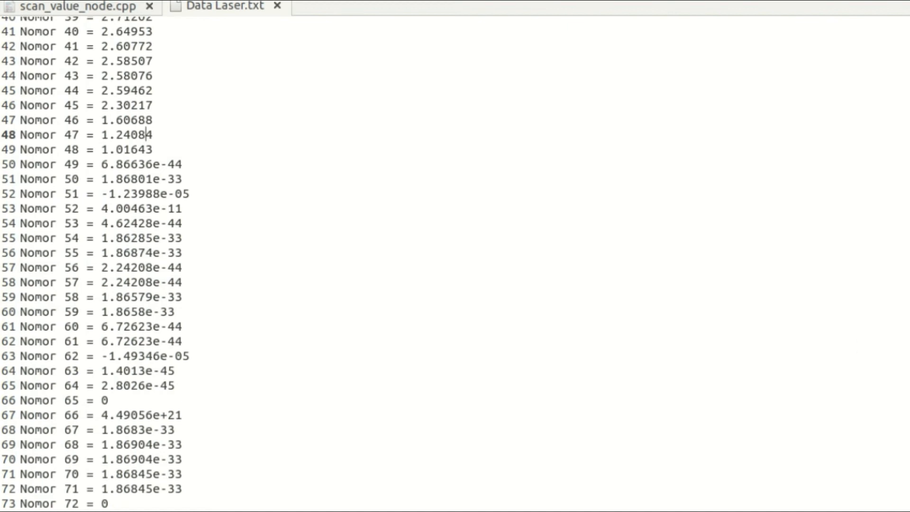
scroll(455, 264, up, 13)
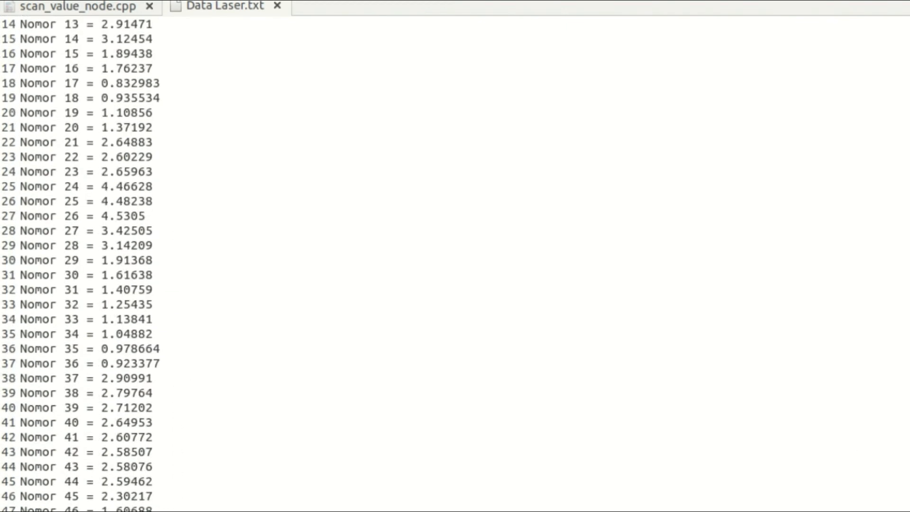
scroll(455, 263, down, 2)
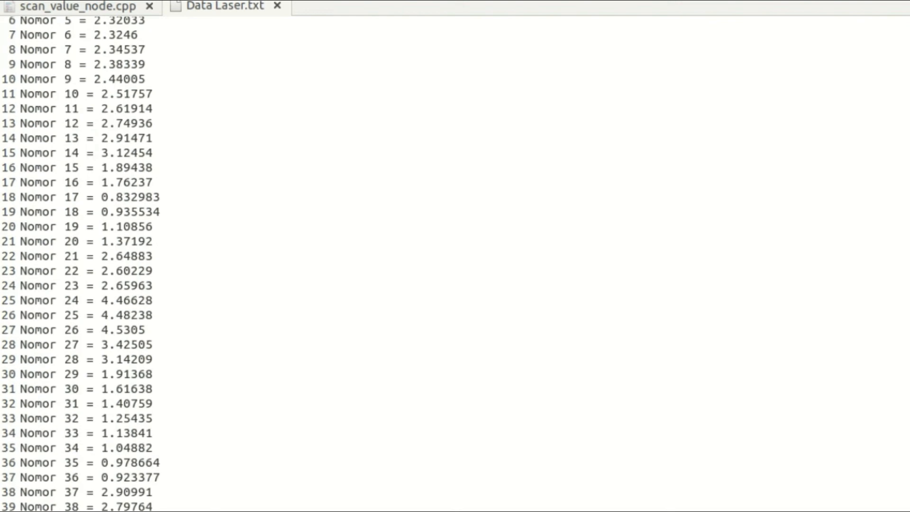
scroll(455, 264, up, 1)
scroll(455, 263, down, 3)
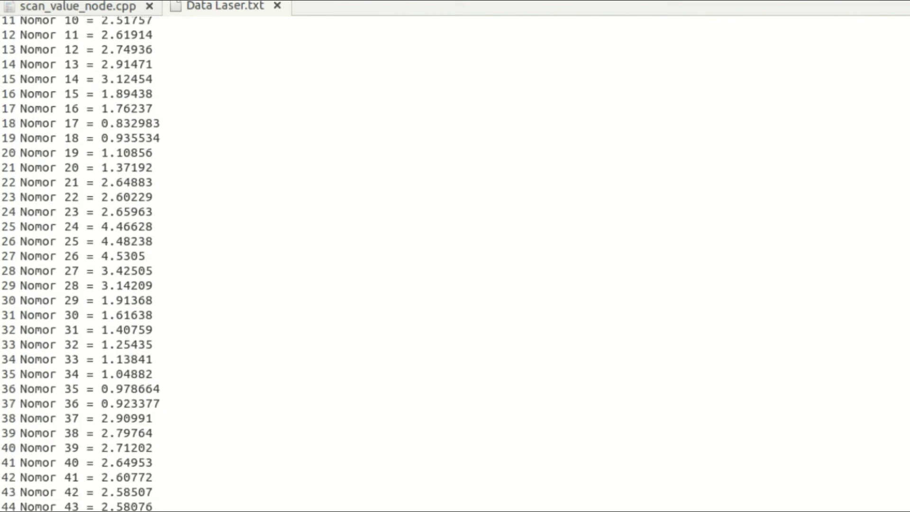
scroll(455, 263, down, 10)
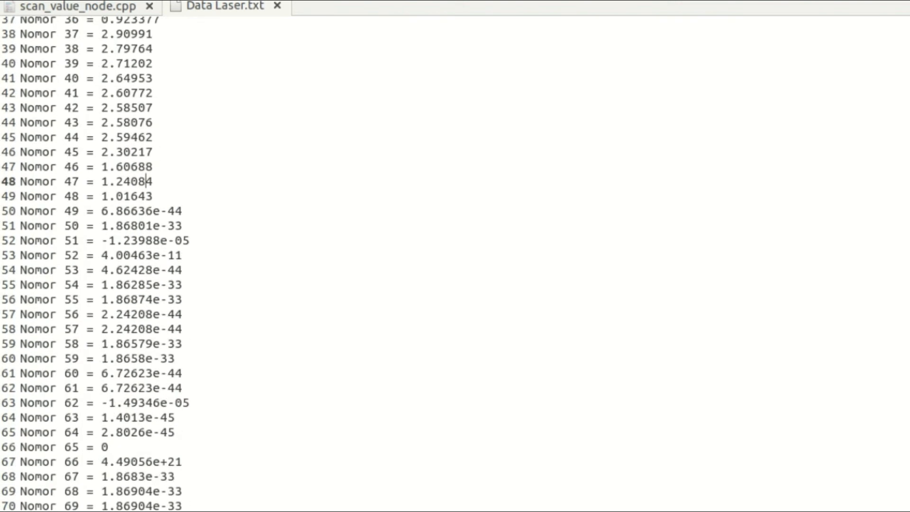
scroll(455, 264, up, 13)
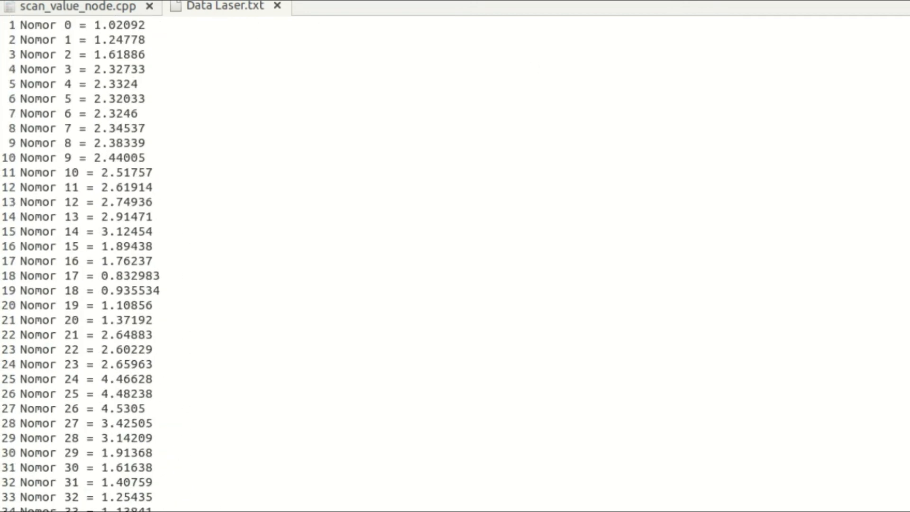
click(5, 1)
click(402, 171)
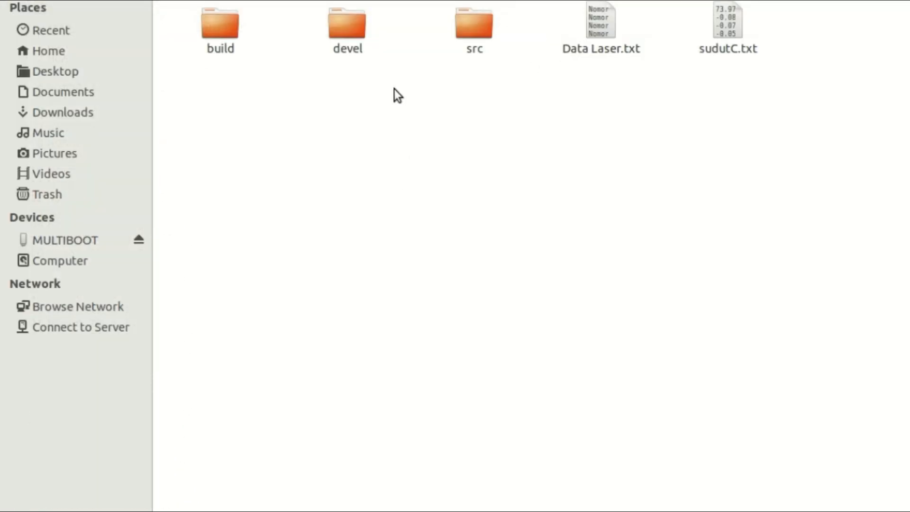
Step: Open drive_controller.cpp from the omnirobot package's src folder to view its code
double_click(486, 35)
double_click(204, 42)
double_click(471, 45)
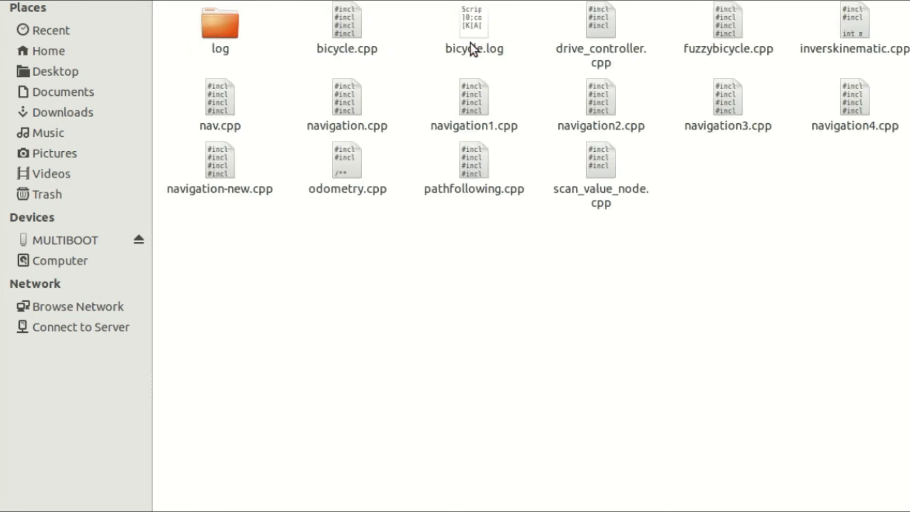
double_click(589, 31)
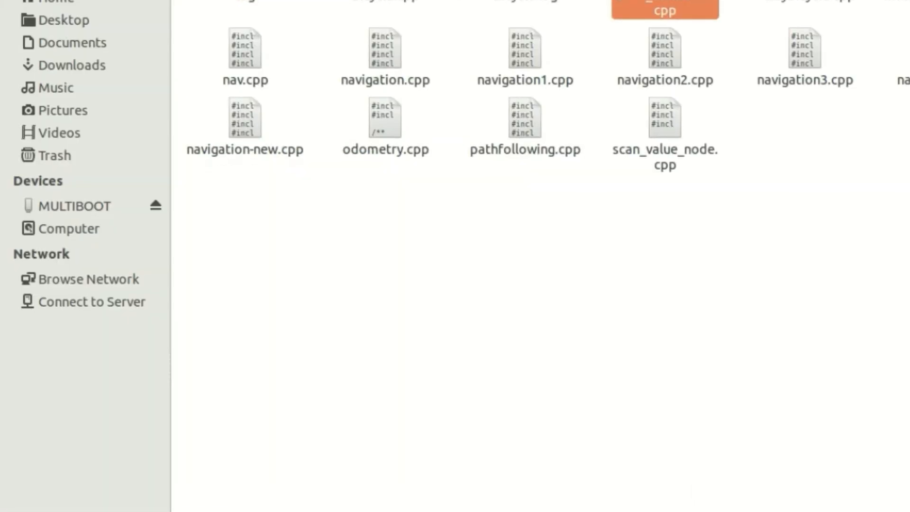
click(697, 316)
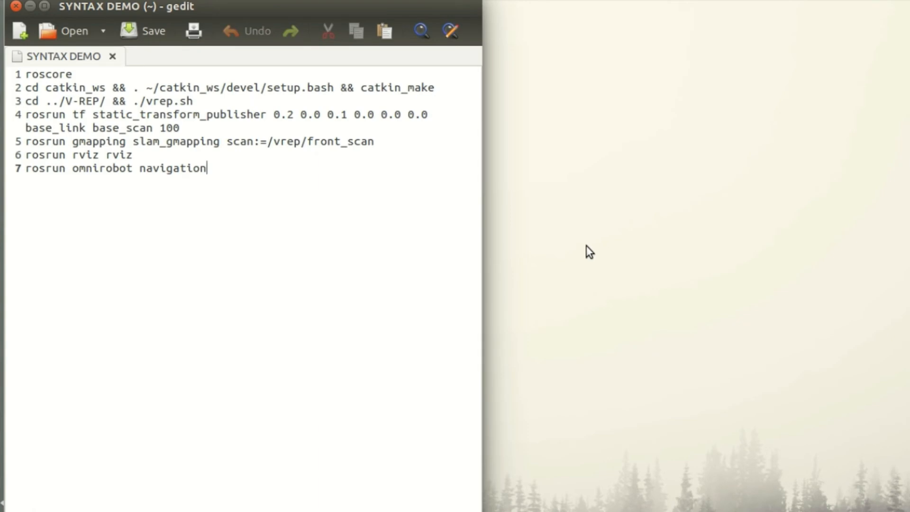
Step: Start roscore in a new terminal, then move and widen its window beneath the list of demo commands
key(ctrl+alt+t)
text(roscore)
key(Return)
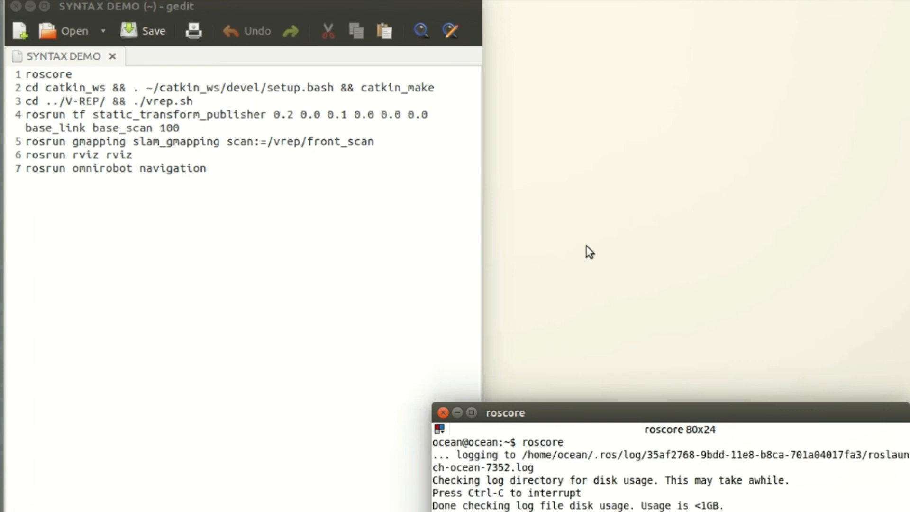
drag(633, 414, 527, 216)
drag(325, 278, 37, 292)
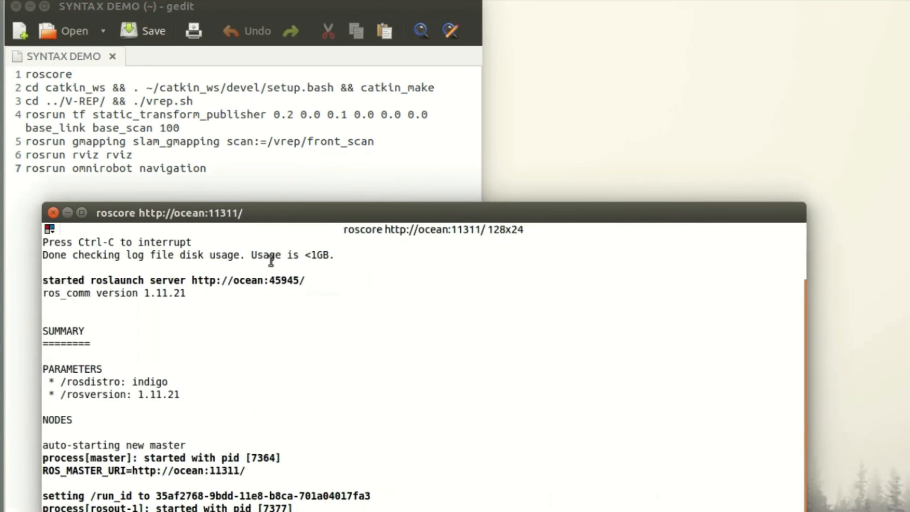
Step: In a separate terminal session, run cd catkin_ws/ && . ~/catkin_ws/devel/setup.bash && catkin_make to build the workspace
key(ctrl+shift+t)
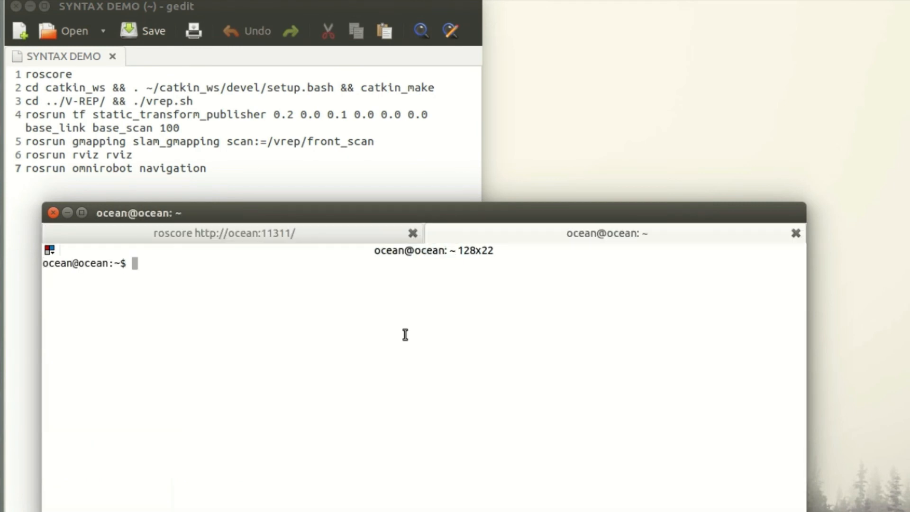
text(cd catkin)
key(Tab)
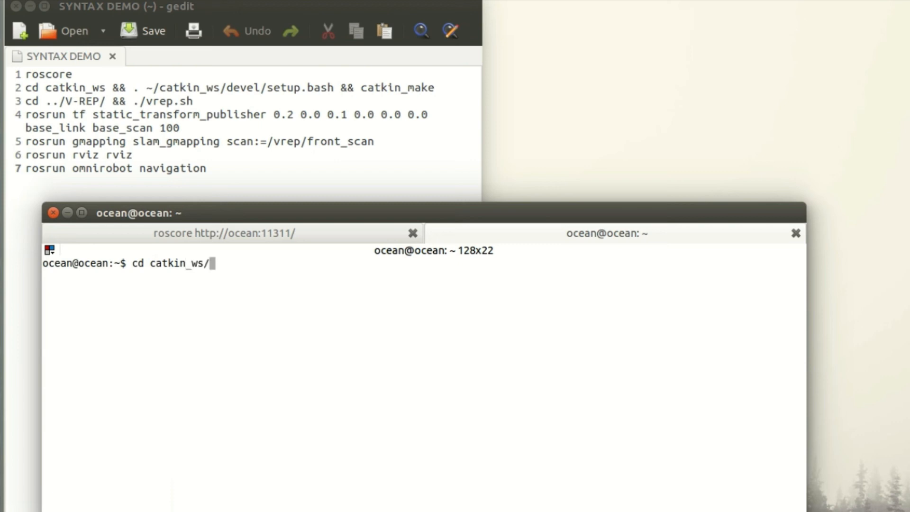
text(&& . ~/catkin)
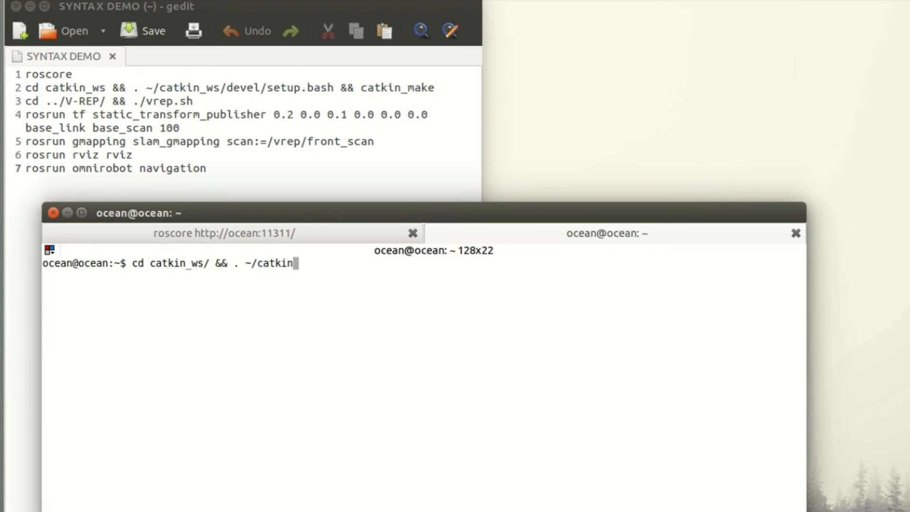
key(Tab)
text(de)
key(Tab)
text(s)
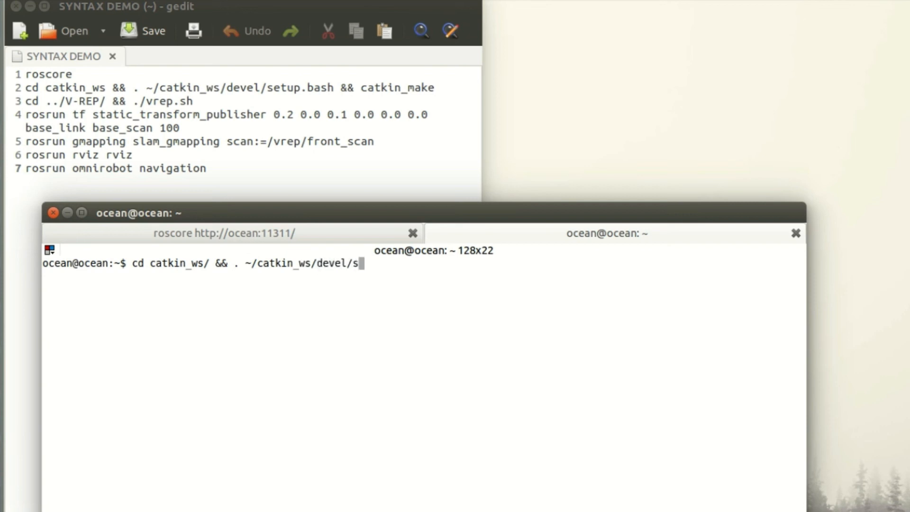
text(etup.b)
key(Tab)
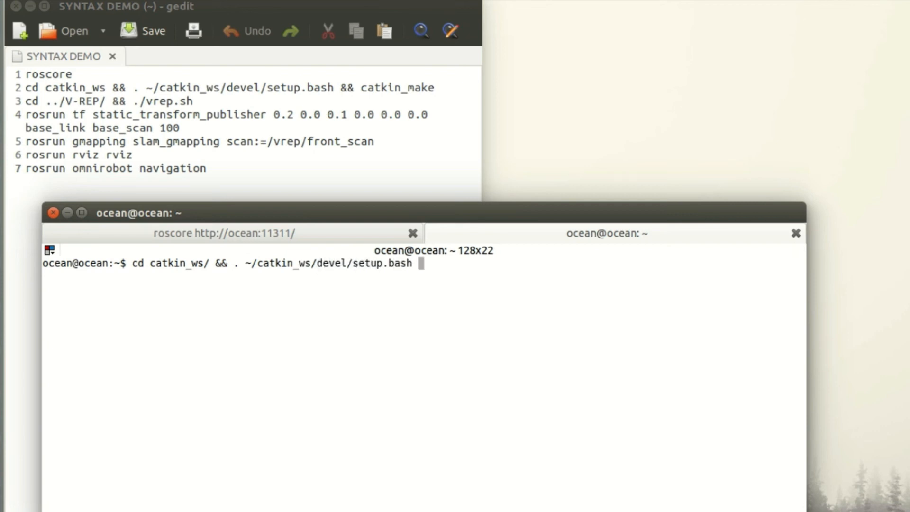
text(&& cat)
text(kin_mak)
text(e)
key(Return)
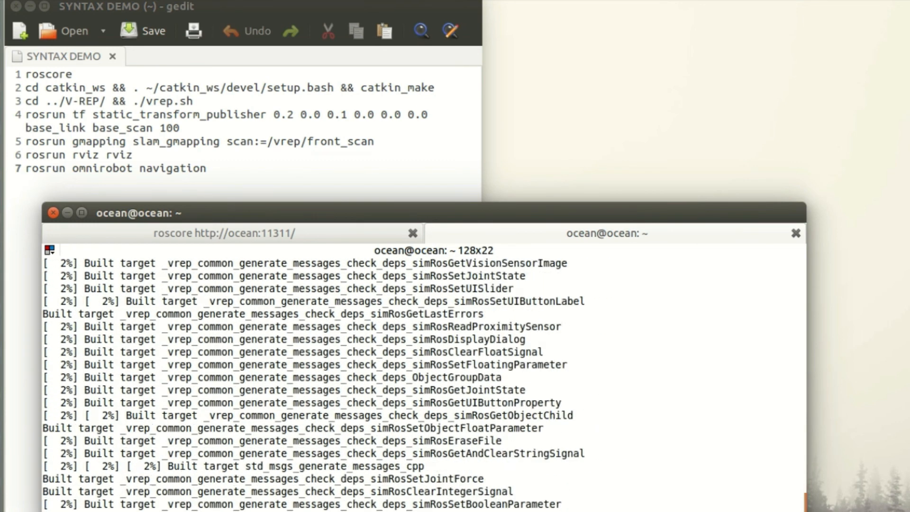
Step: Launch V-REP from another terminal session with cd ../V-REP/ && ./vrep.sh
key(ctrl+shift+t)
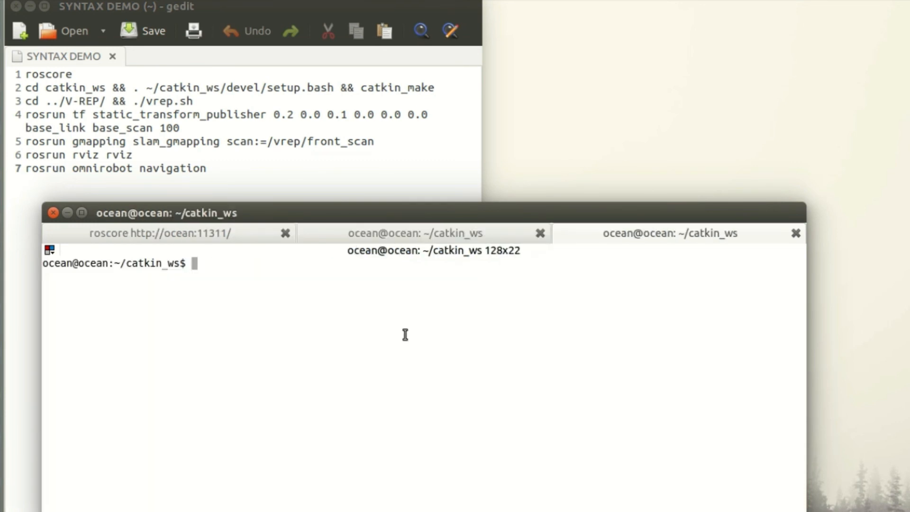
text(cd ../V)
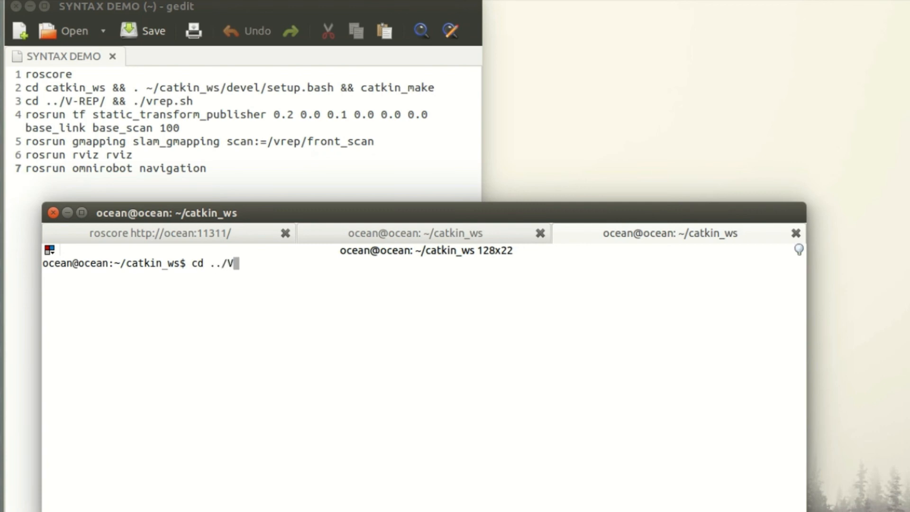
text(-REP/)
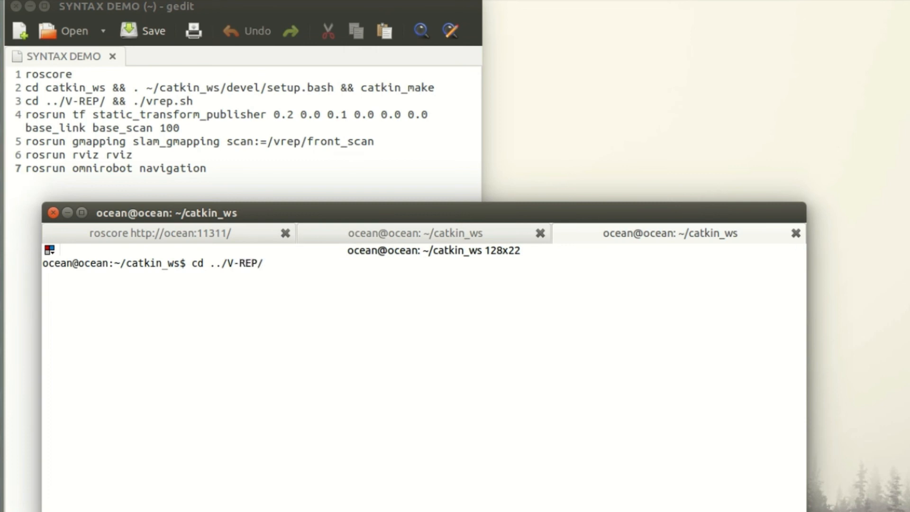
text( && ./vrep.sh)
key(Return)
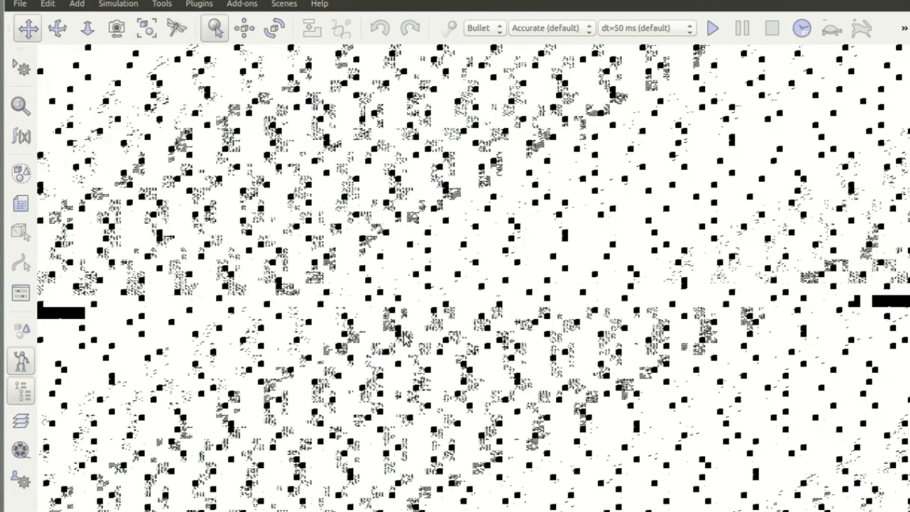
key(Return)
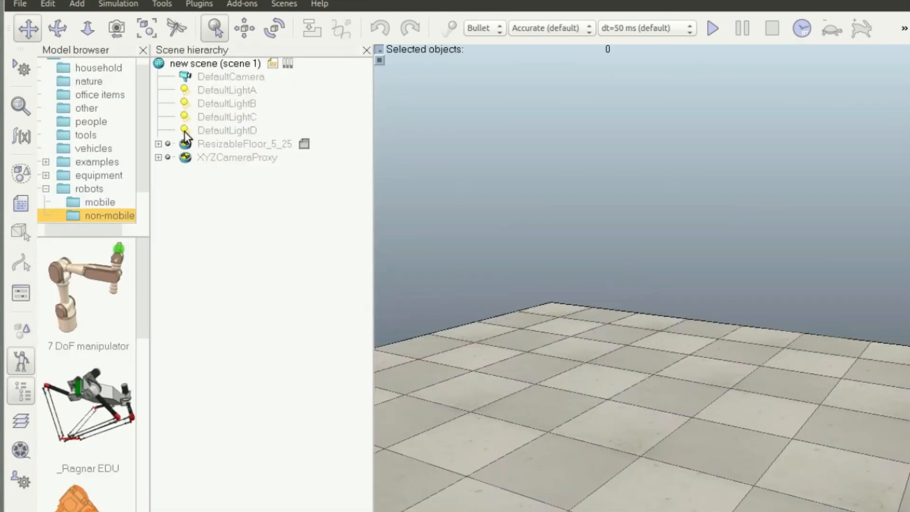
Step: Open the recent scene lita_slam10(hadap utara).ttt in V-REP
click(20, 3)
mouse_move(164, 53)
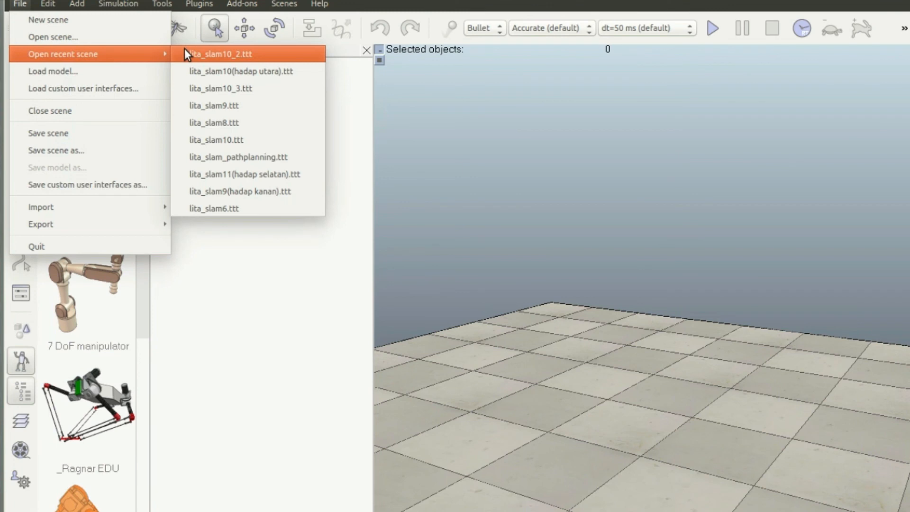
click(243, 71)
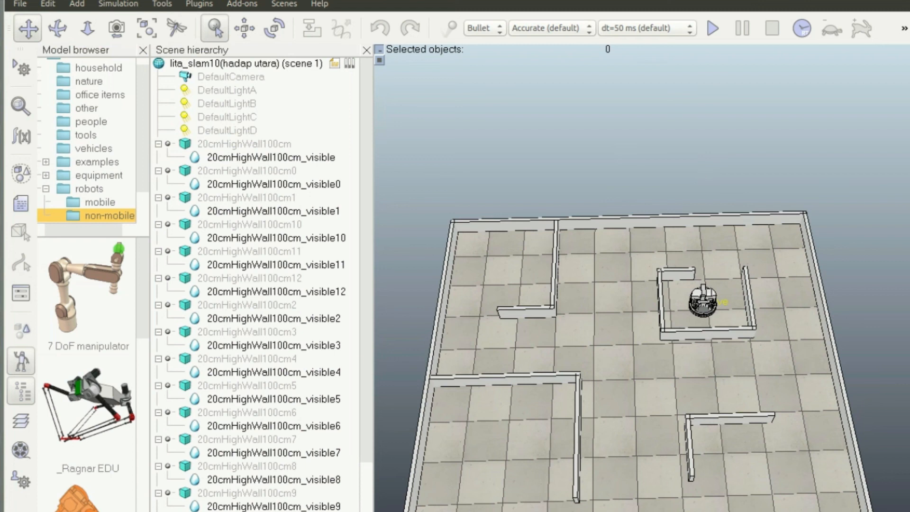
Step: In a new ~/V-REP terminal session, run rosrun tf static_transform_publisher 0.2 0.0 0.1 0.0 0.0 0.0 base_link base_scan 100
key(alt+Tab)
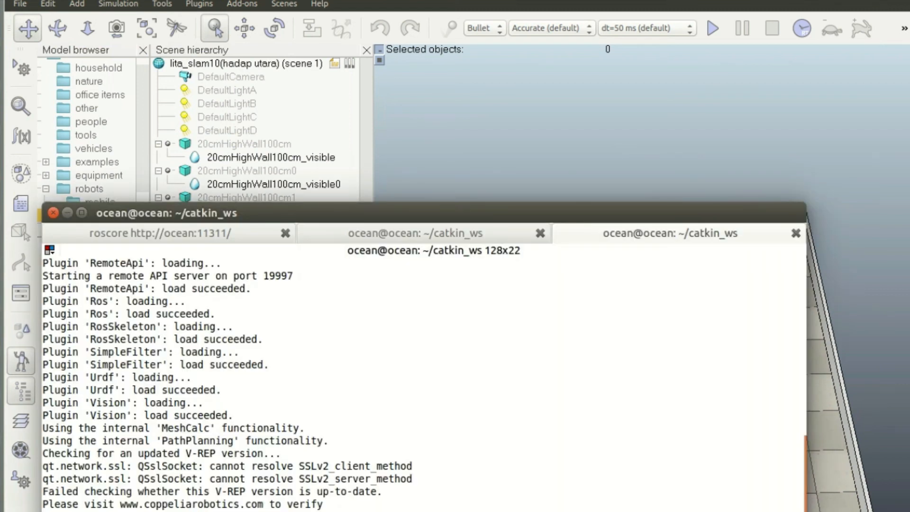
key(alt+Tab)
click(561, 457)
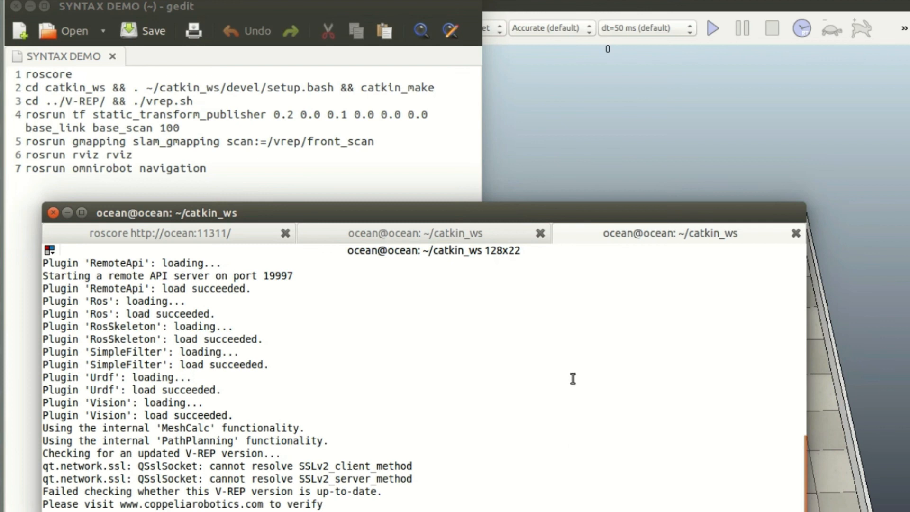
key(ctrl+shift+t)
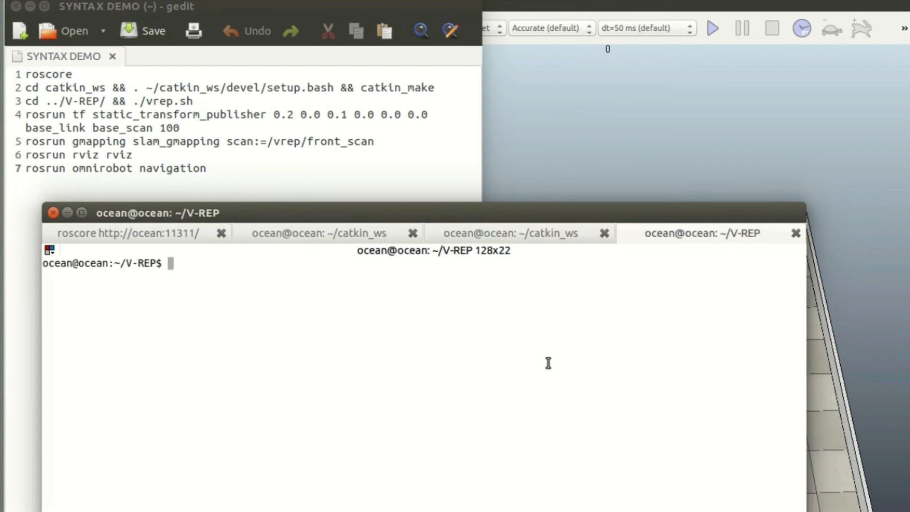
text(rosrun tf static)
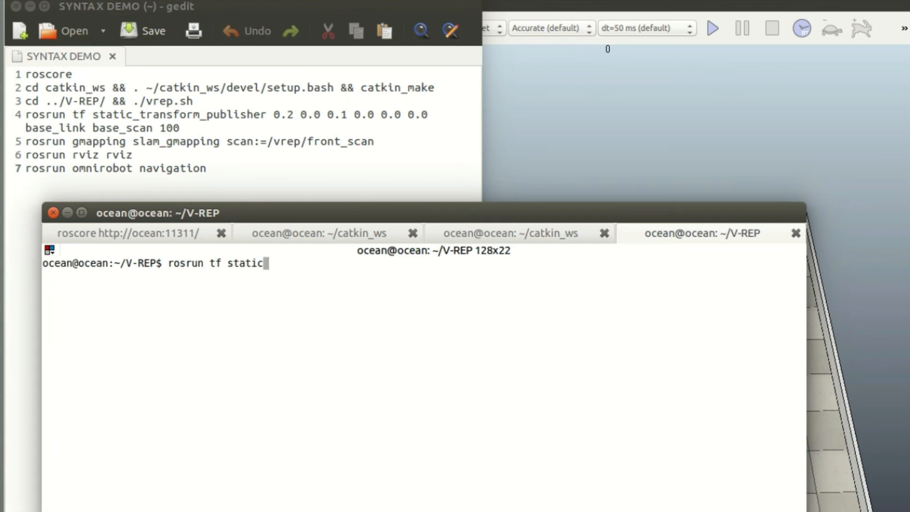
key(Tab)
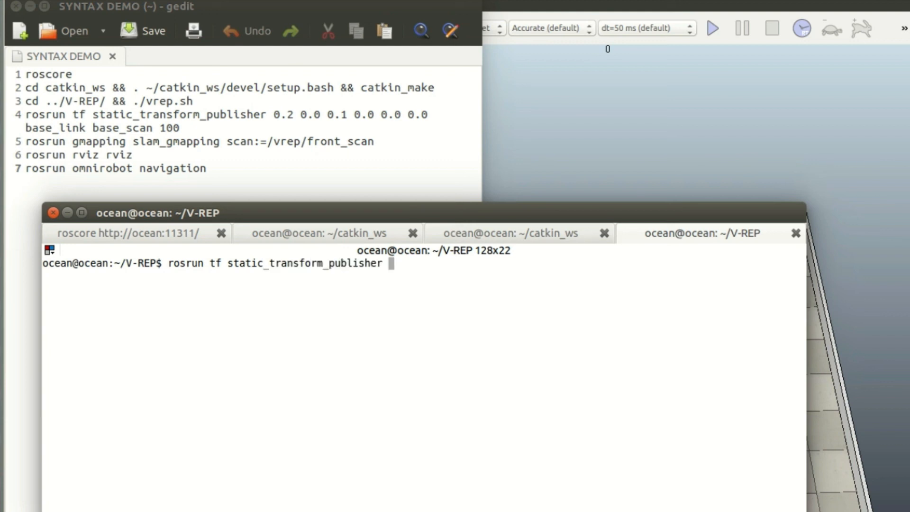
text(0.2 0.0 0.1 0.0 0.)
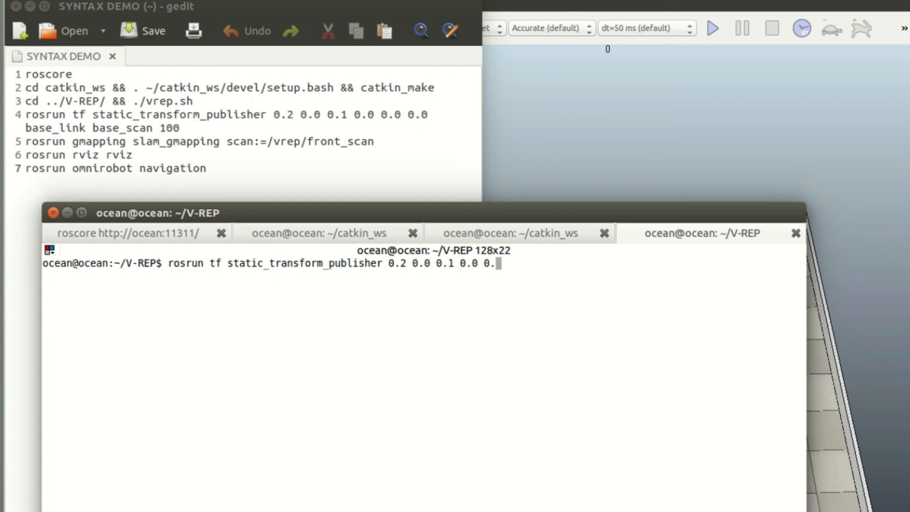
text(0 0.0 b)
text(ase)
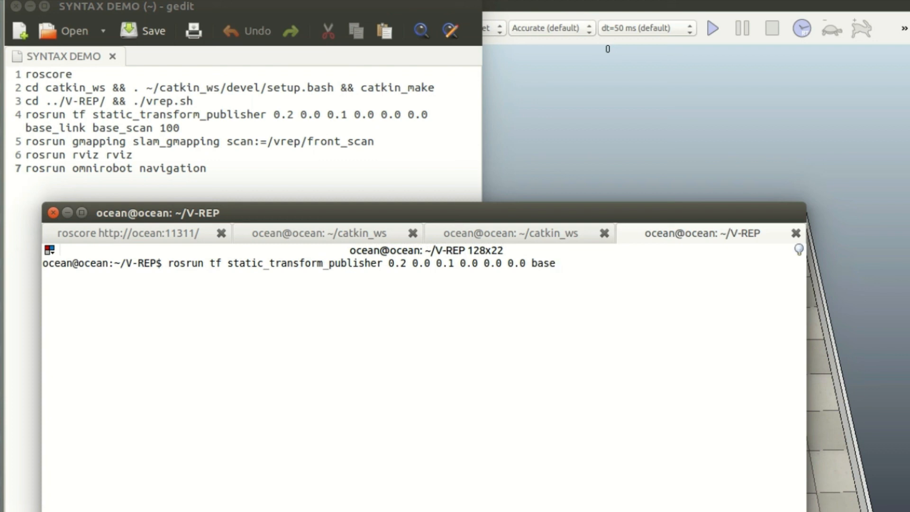
text(_)
text(li)
text(nk base_scan 100)
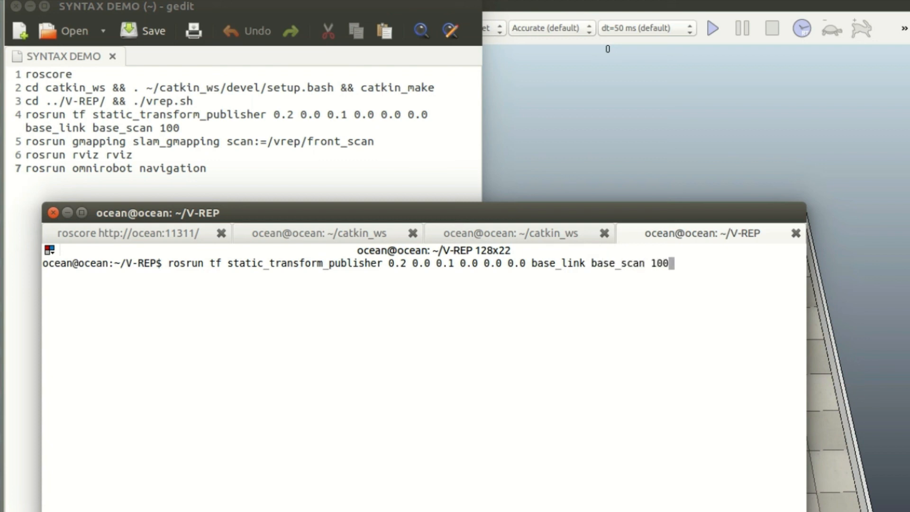
key(Return)
Step: Open one more terminal session in ~/V-REP, then close both sessions that were opened in that directory
key(ctrl+shift+t)
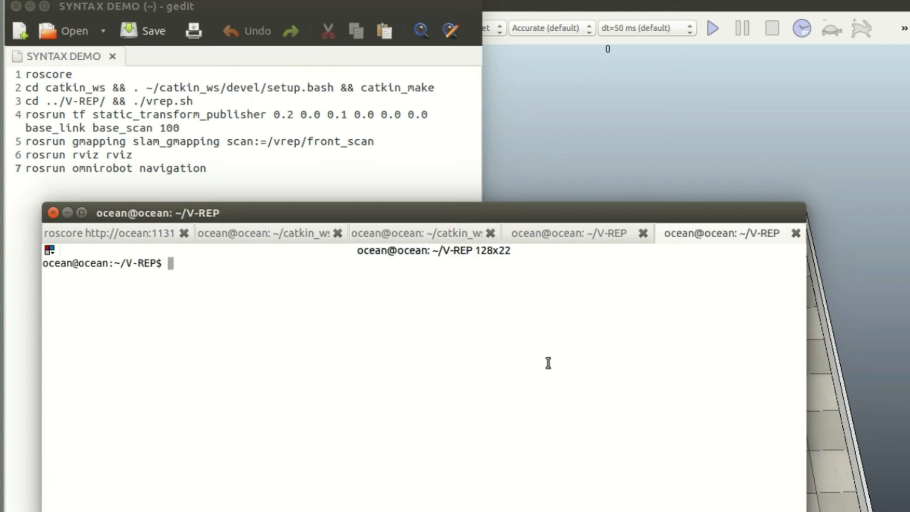
text(rosrun tf static_transform_publisher 0.2 0.0 0.1 0.0 0.0 0.0 base_link base_scan 100)
key(Return)
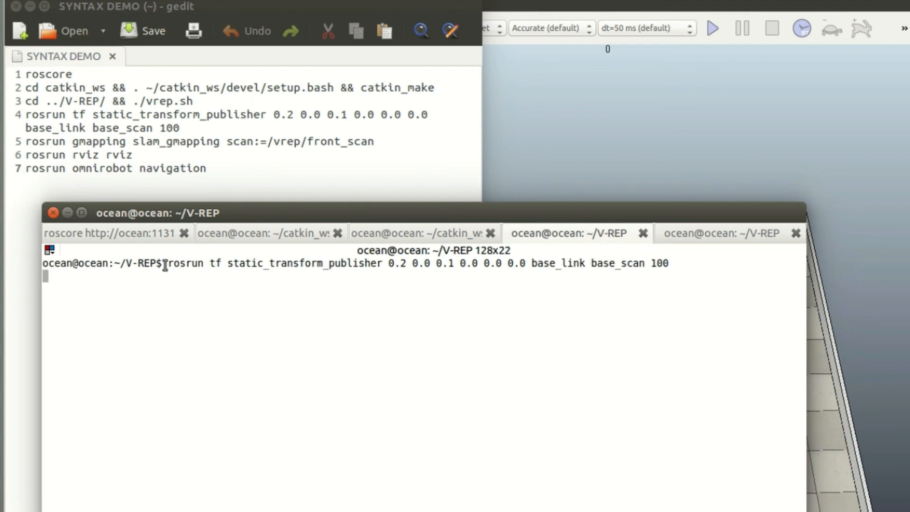
click(796, 233)
click(796, 233)
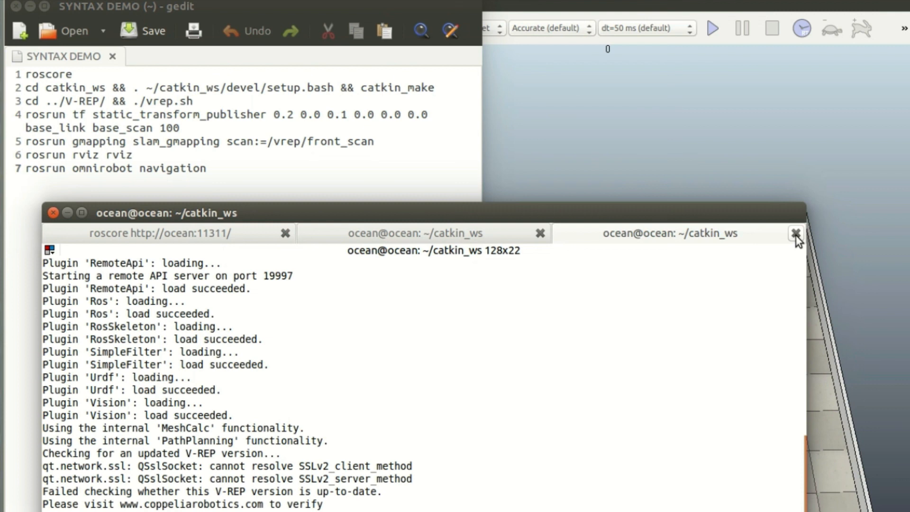
Step: From a new ~/catkin_ws terminal session, run rosrun tf static_transform_publisher 0.2 0.0 0.1 0.0 0.0 0.0 base_link base_scan 100
click(427, 239)
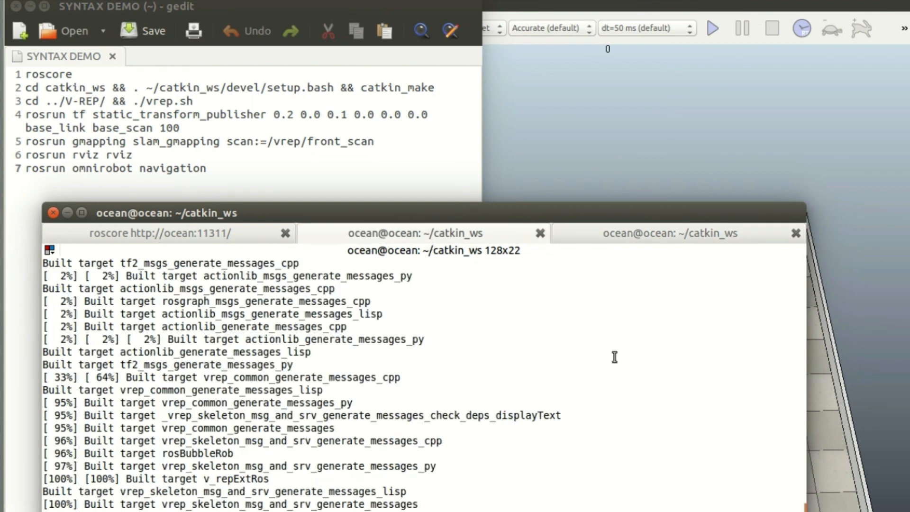
key(ctrl+shift+t)
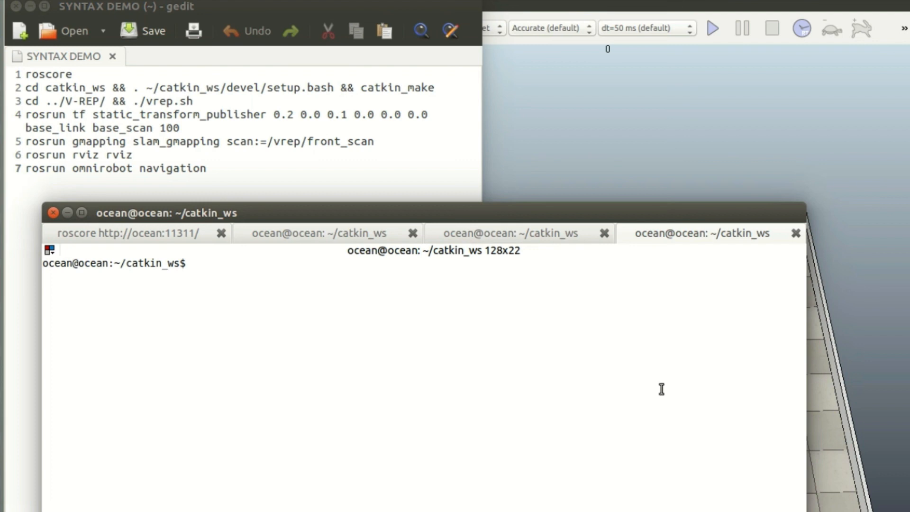
text(rosrun tf static_transform_publisher 0.2 0.0 0.1 0.0 0.0 0.0 base_link base_scan 100)
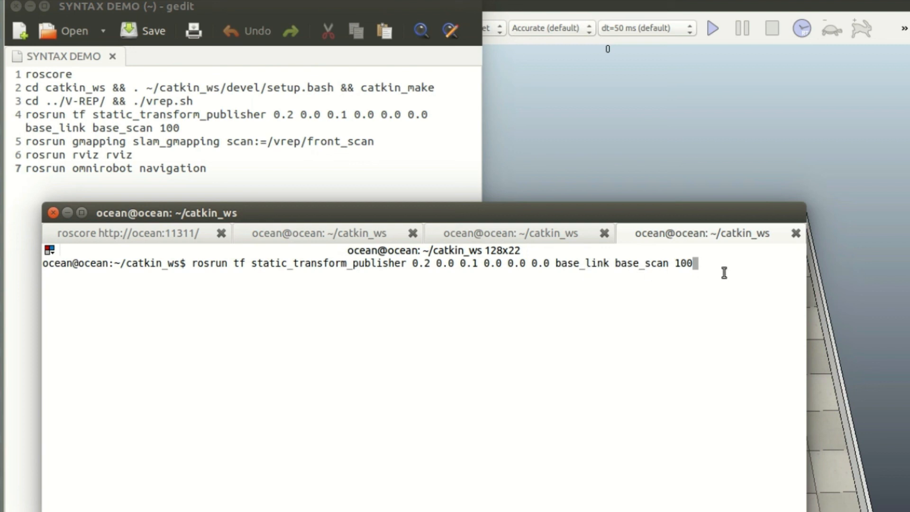
key(Return)
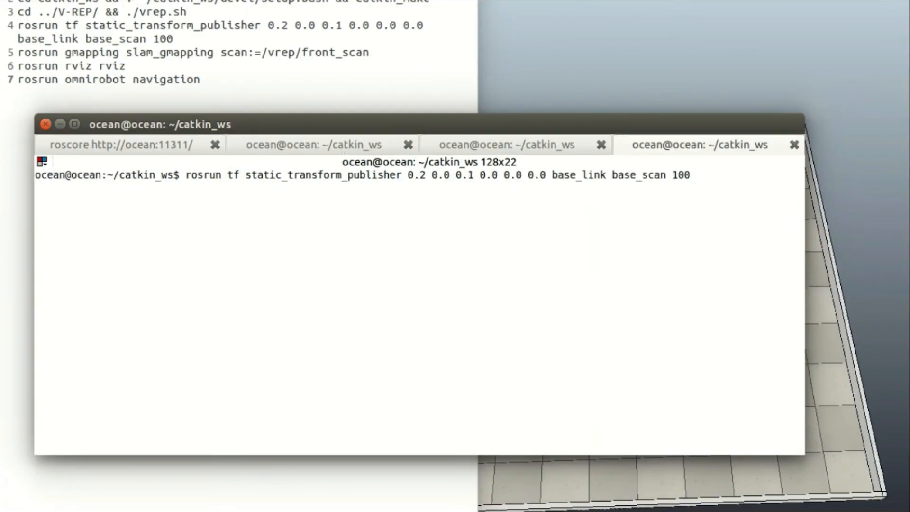
Step: Start SLAM mapping from another terminal session with rosrun gmapping slam_gmapping scan:=/vrep/front_scan
key(ctrl+shift+t)
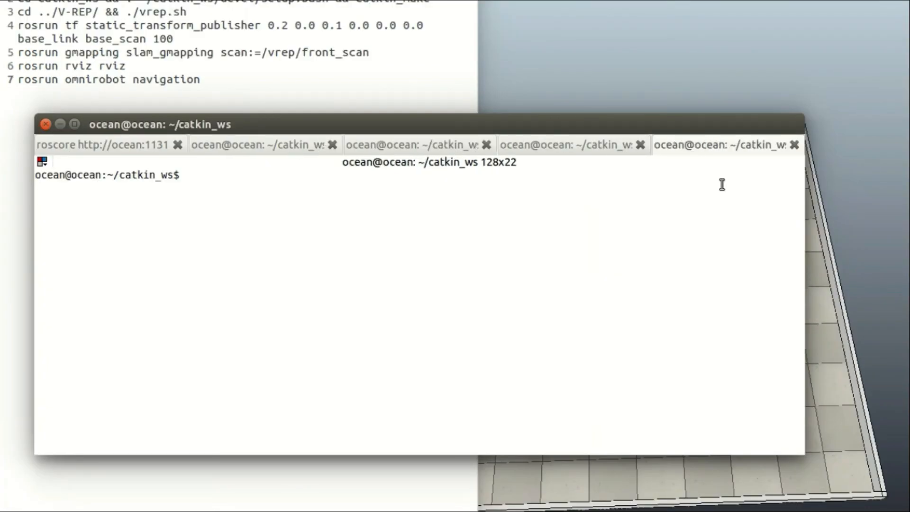
text(rosrun gmapping )
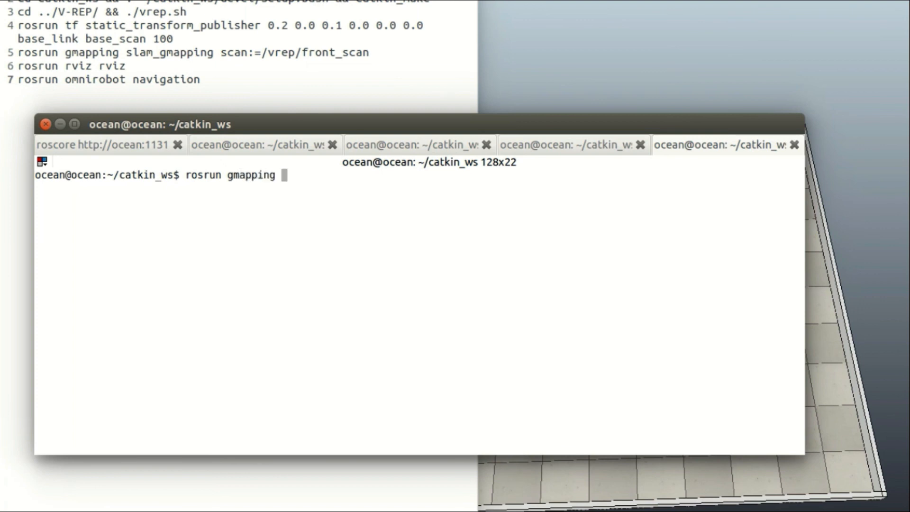
text(slam)
key(Tab)
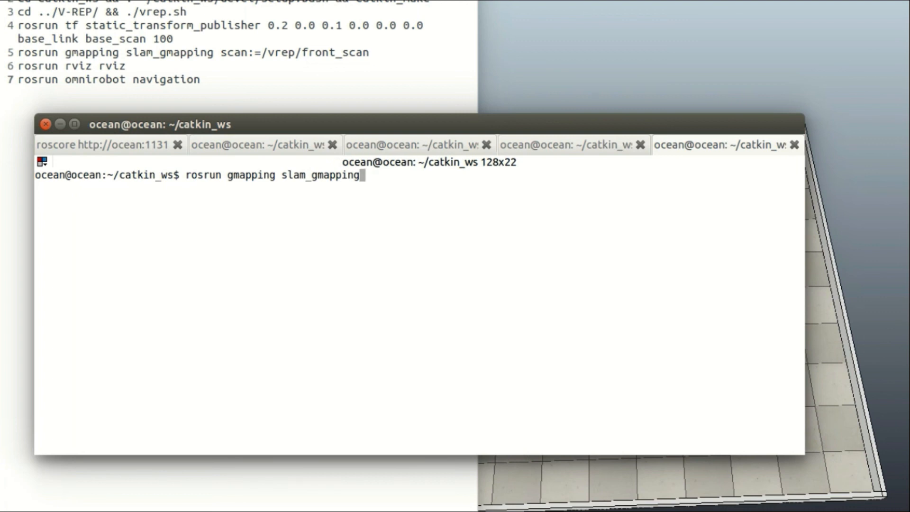
text(scan)
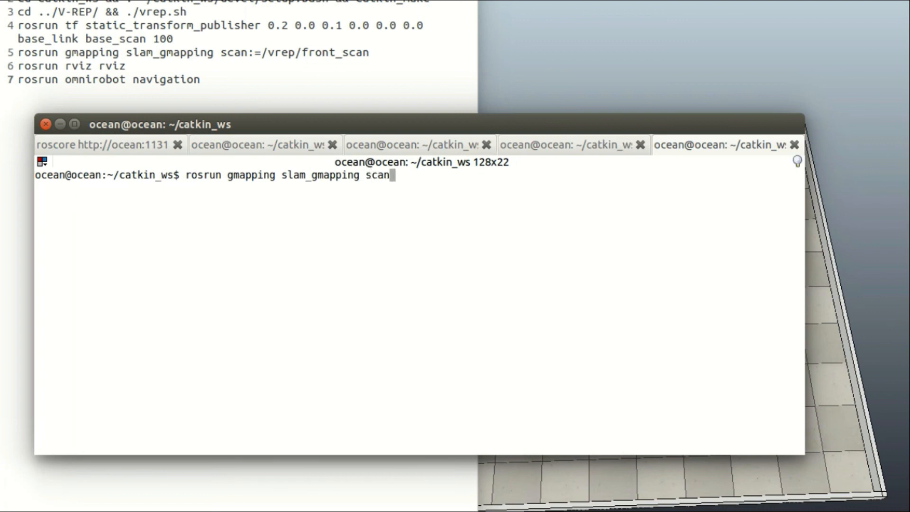
text(:=/vrep)
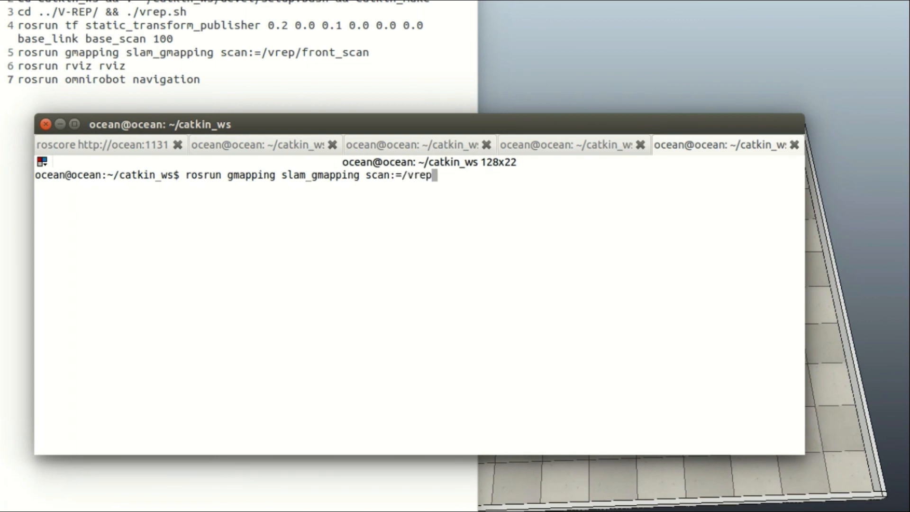
text(/front_scan)
Step: Launch RViz from a further ~/catkin_ws terminal session with rosrun rviz rviz
key(ctrl+shift+t)
text(rosrun rv)
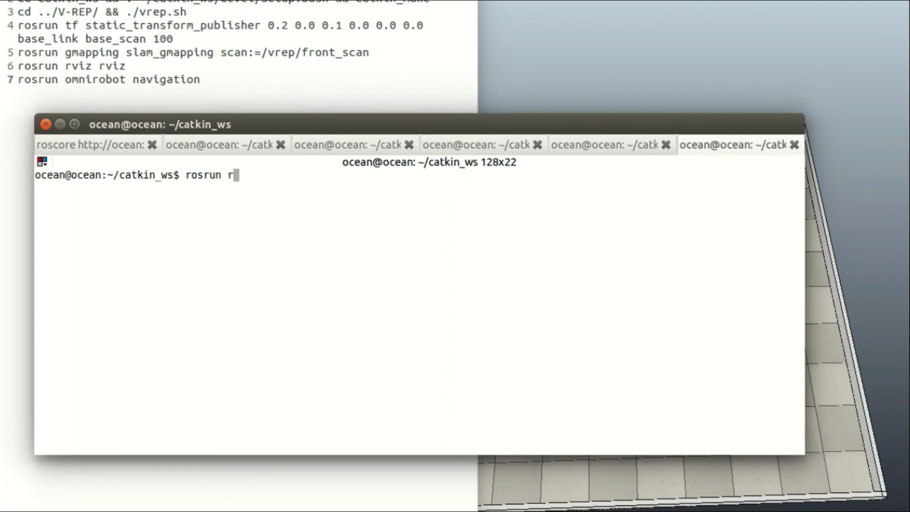
text(iz rviz)
key(Return)
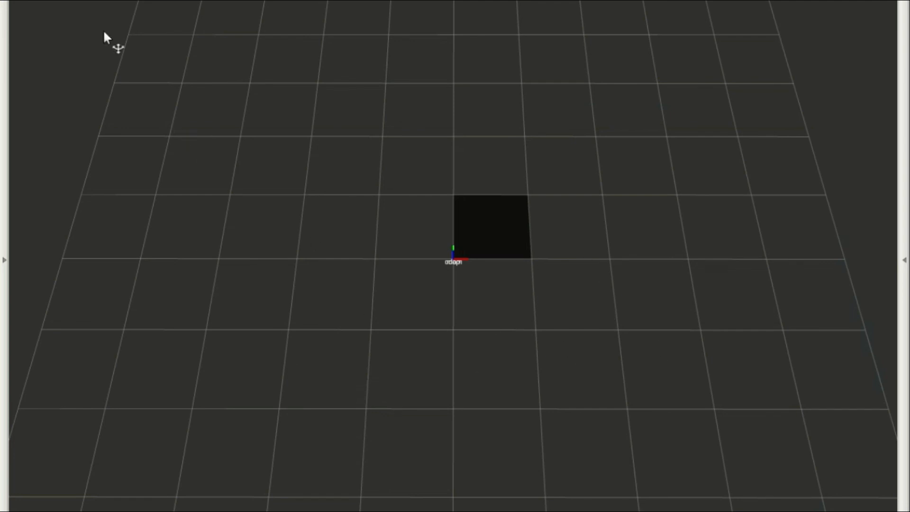
Step: Examine the properties of the Map and TF displays in RViz and the list of available visualization types
click(5, 260)
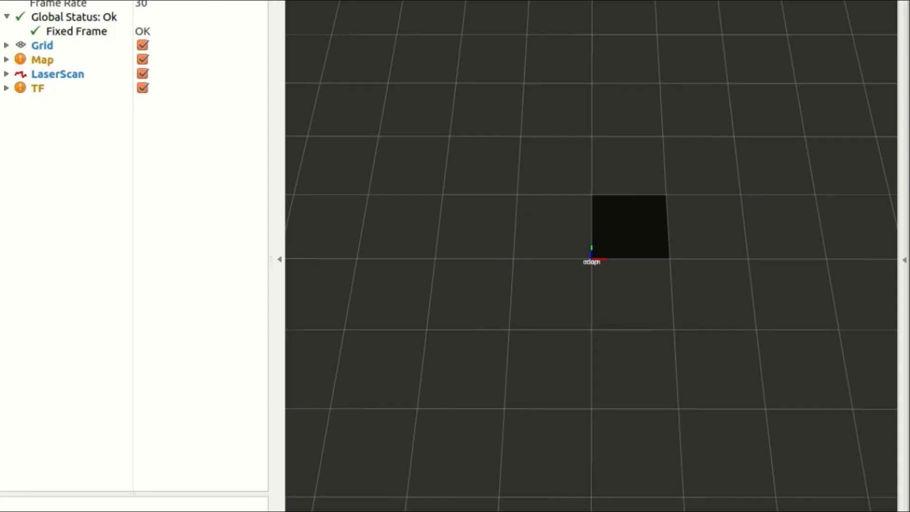
click(6, 59)
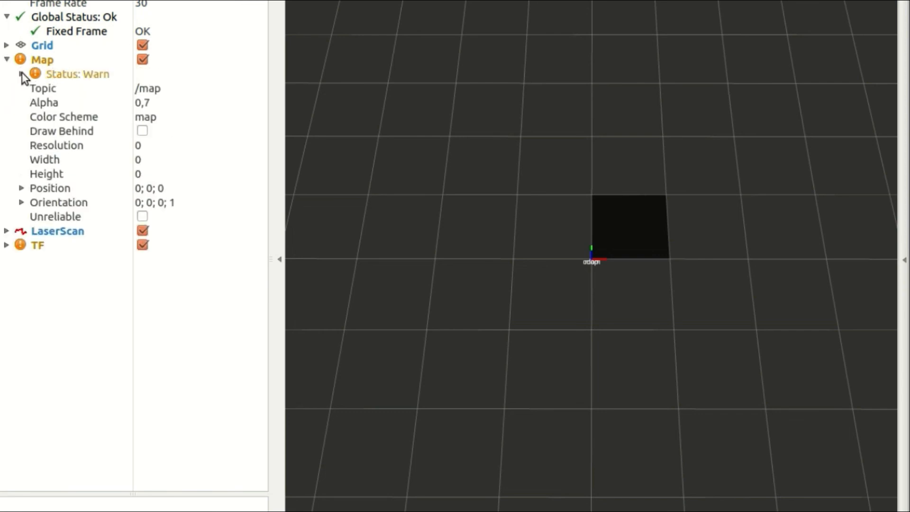
click(6, 245)
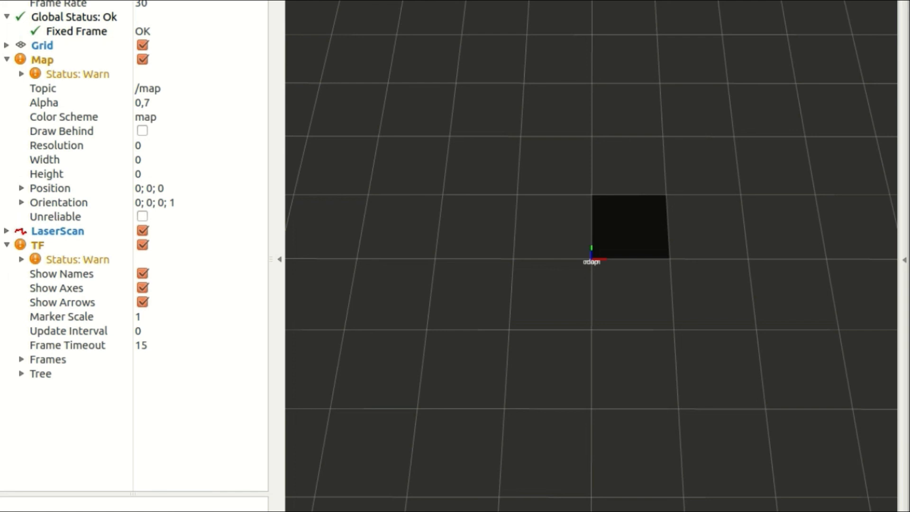
key(ctrl+n)
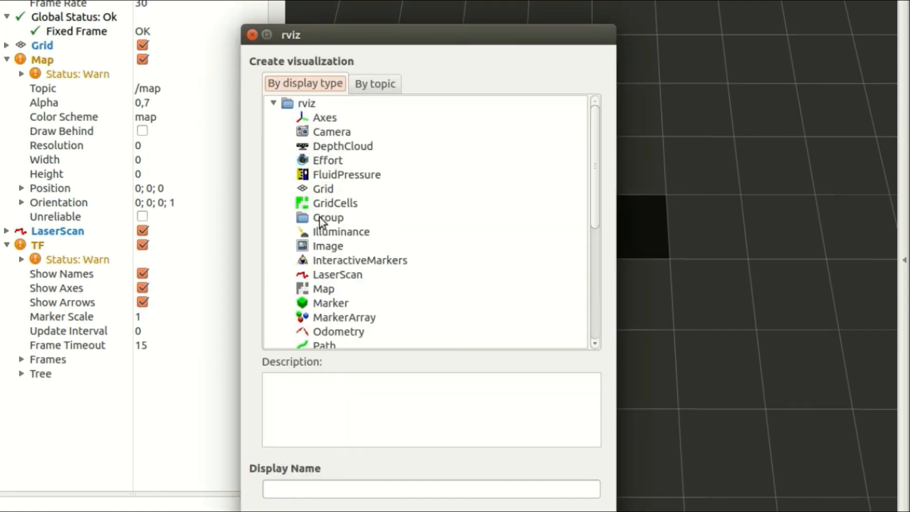
scroll(362, 305, down, 5)
scroll(363, 305, up, 5)
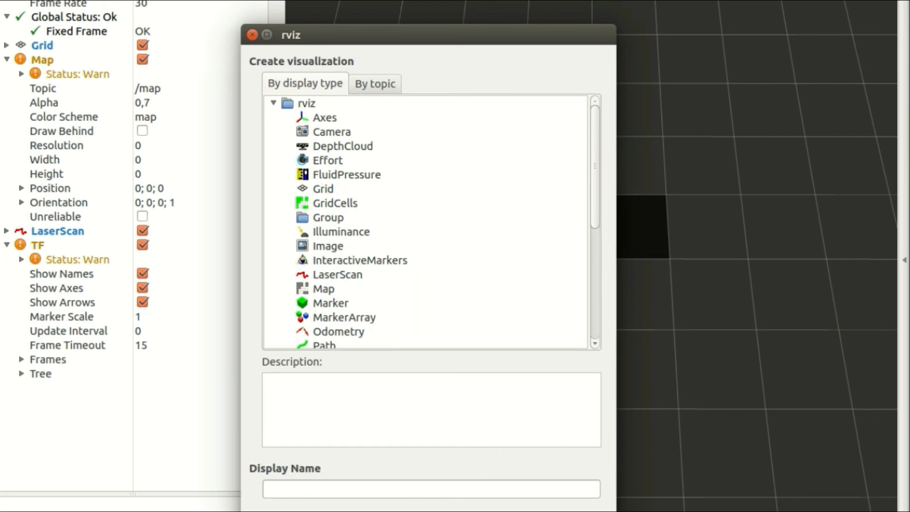
key(Escape)
click(278, 263)
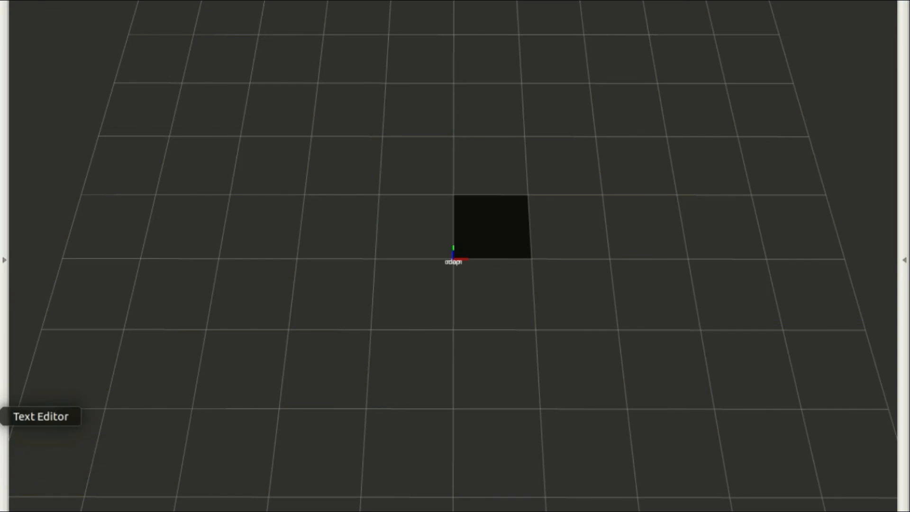
Step: Start the simulation in V-REP, then switch to RViz and inspect the map, laser scan and TF frames up close
click(1, 504)
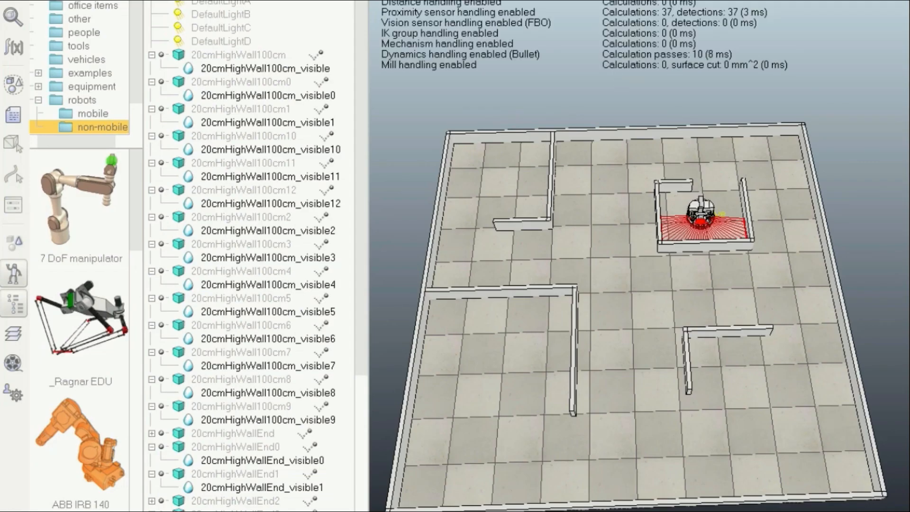
key(alt+Tab)
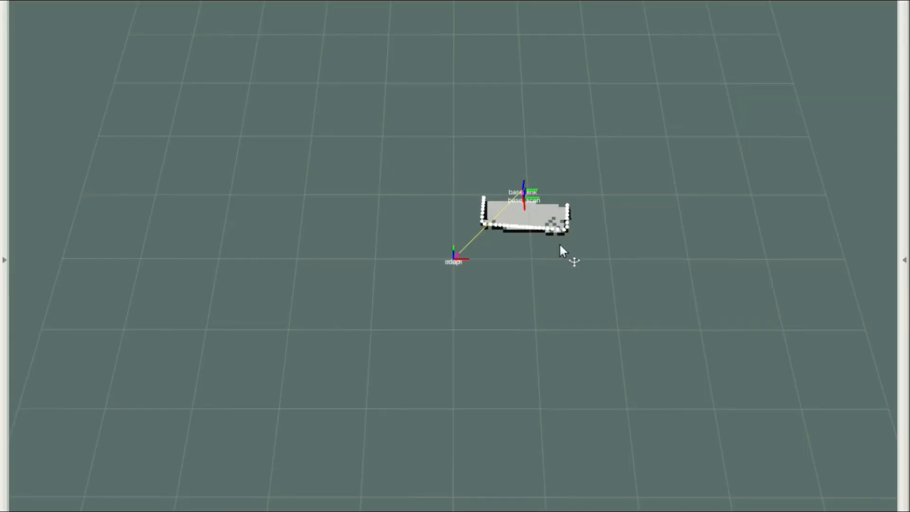
scroll(560, 244, up, 5)
scroll(560, 244, down, 6)
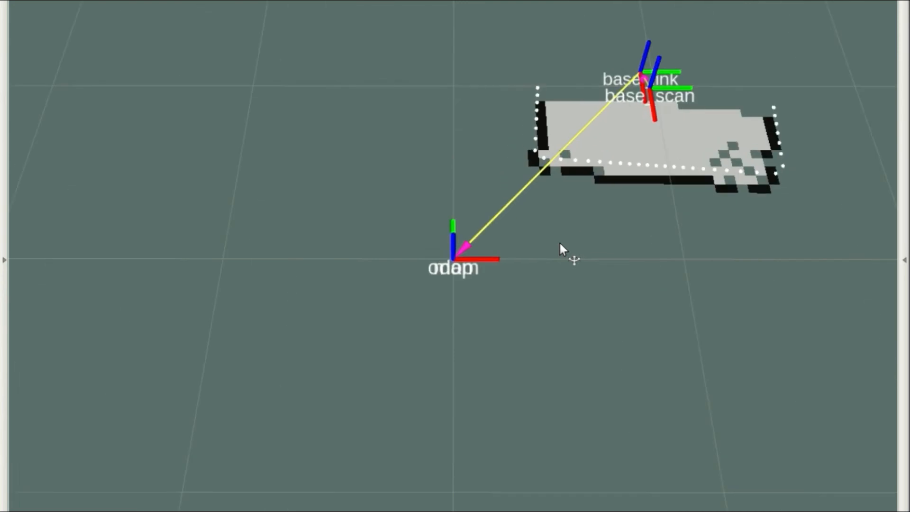
scroll(560, 244, down, 2)
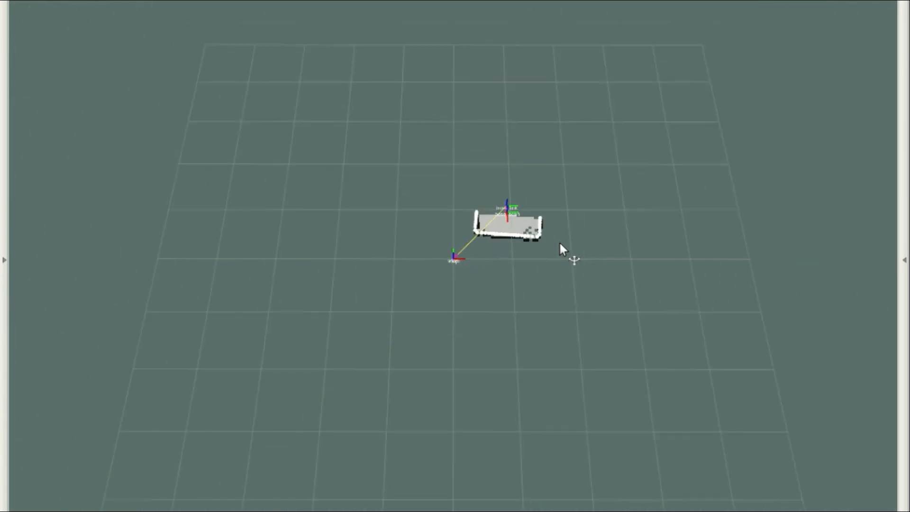
scroll(517, 244, up, 8)
scroll(490, 250, up, 2)
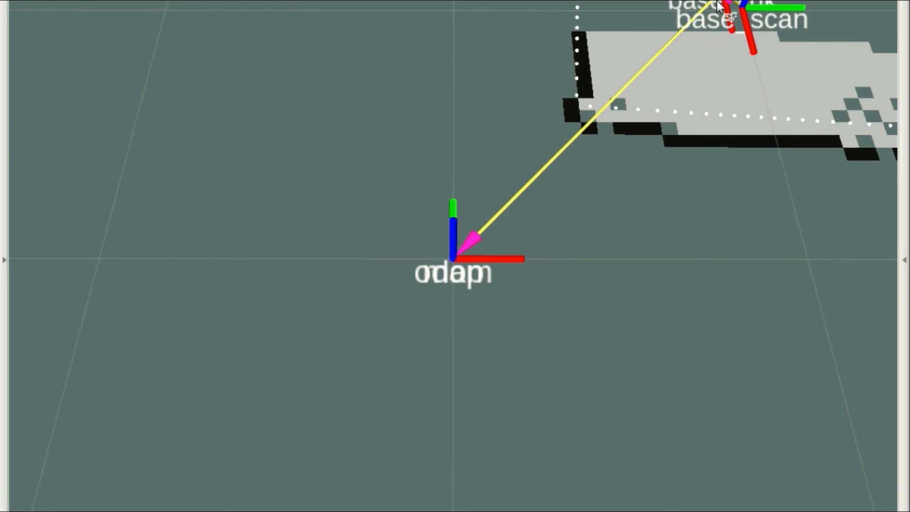
scroll(714, 228, down, 2)
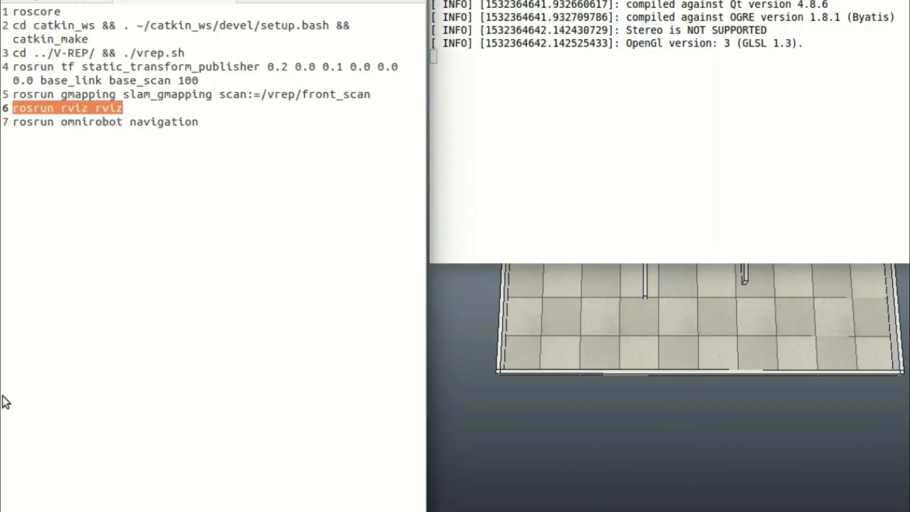
Step: Start the navigation node from another ~/catkin_ws terminal session with rosrun omnirobot navigation
drag(13, 122, 239, 126)
key(ctrl+Page_Up)
key(Up)
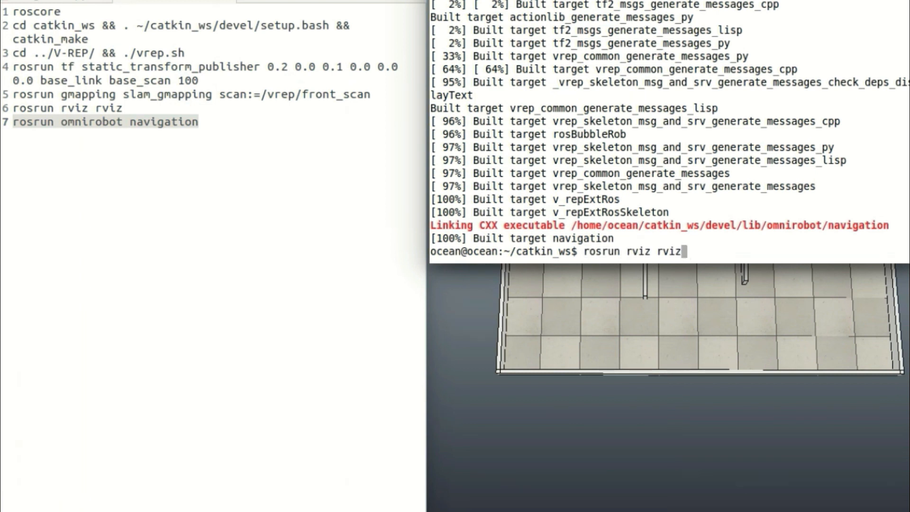
key(BackSpace)
key(BackSpace)
key(BackSpace)
key(BackSpace)
key(BackSpace)
key(BackSpace)
key(BackSpace)
key(BackSpace)
key(BackSpace)
text(omnirobot navigation)
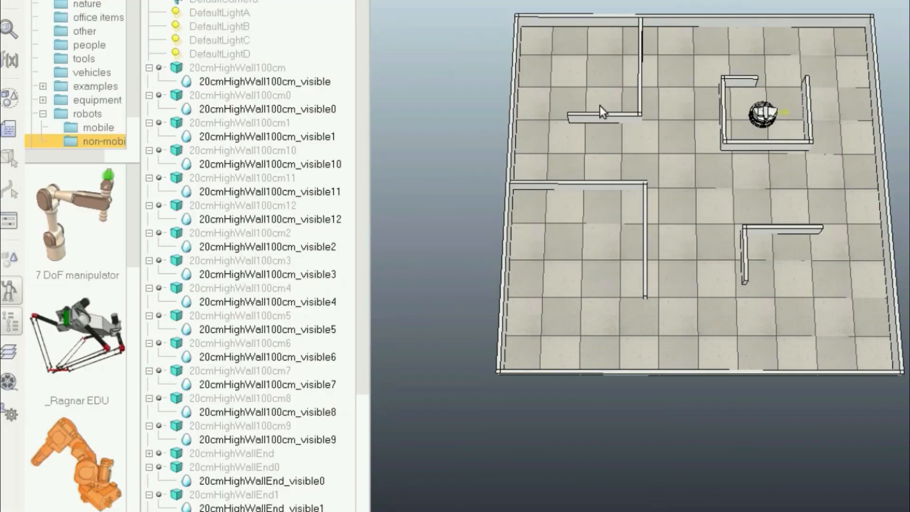
key(alt+Tab)
key(Return)
Step: Rearrange the V-REP and terminal windows so that the terminal no longer covers the running simulation
key(alt+Tab)
drag(204, 0, 203, 0)
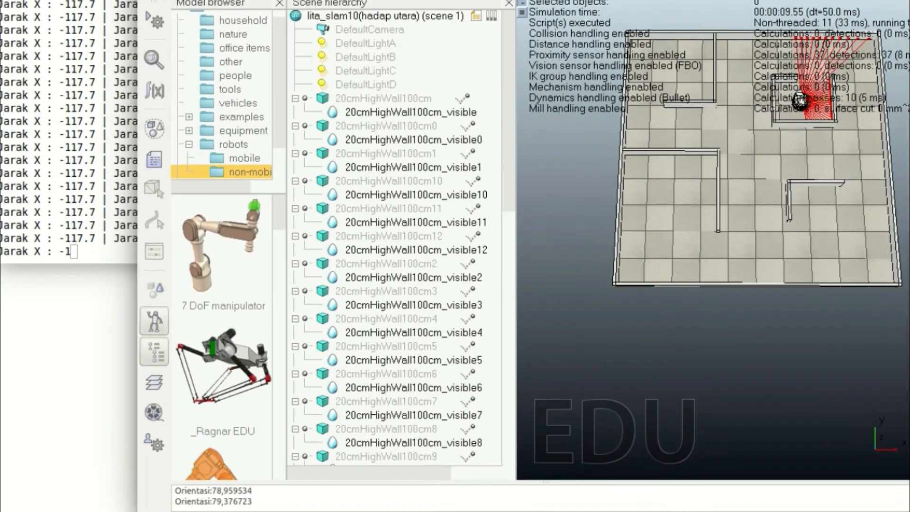
drag(70, 0, 81, 502)
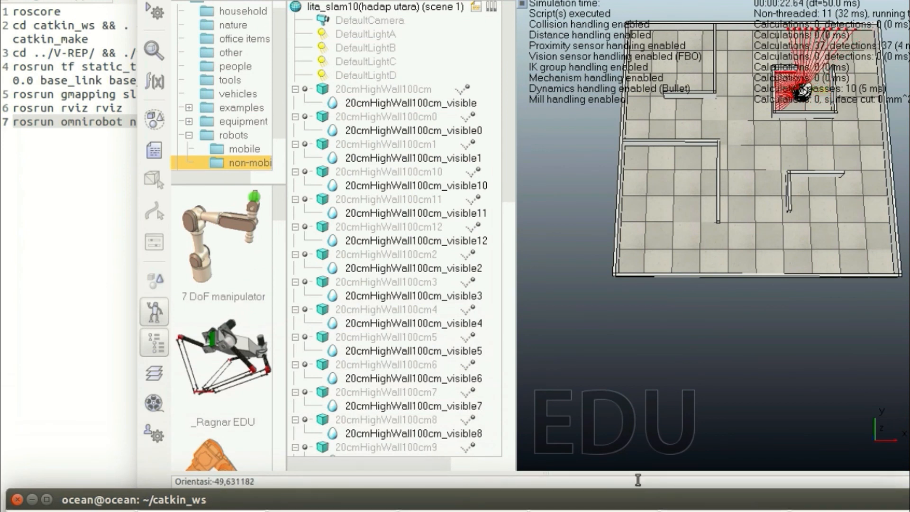
Step: Enlarge V-REP's status log to show more orientation messages and zoom in on the robot scene
click(600, 495)
drag(601, 473, 604, 379)
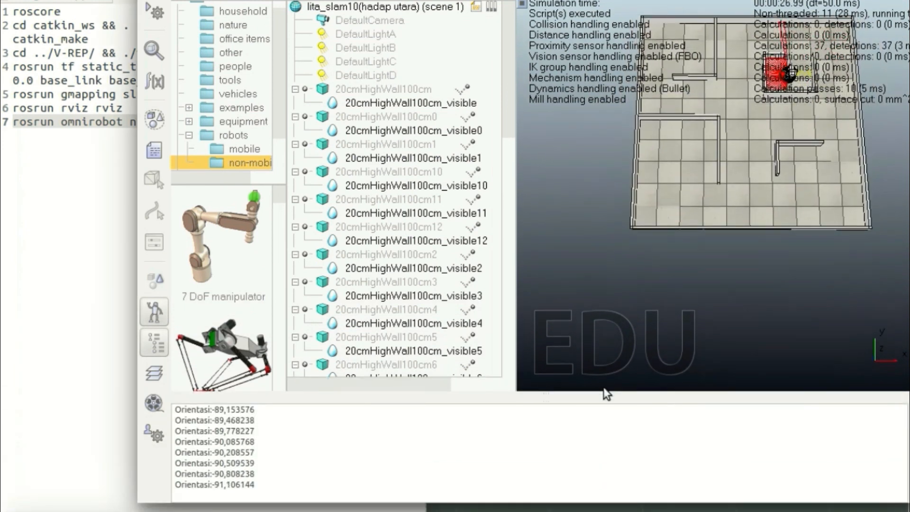
scroll(773, 237, up, 5)
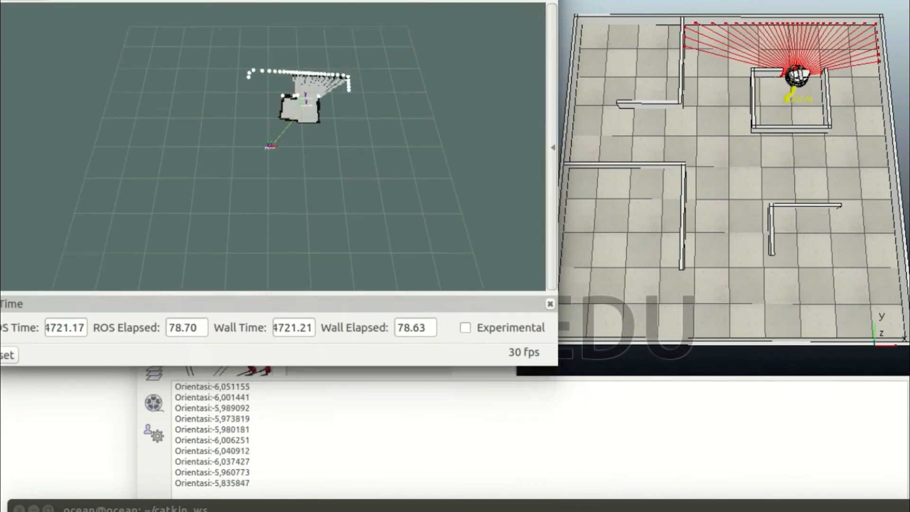
Step: Place the RViz window beside the V-REP scene and frame the growing map to follow the robot's mapping
drag(521, 0, 527, 0)
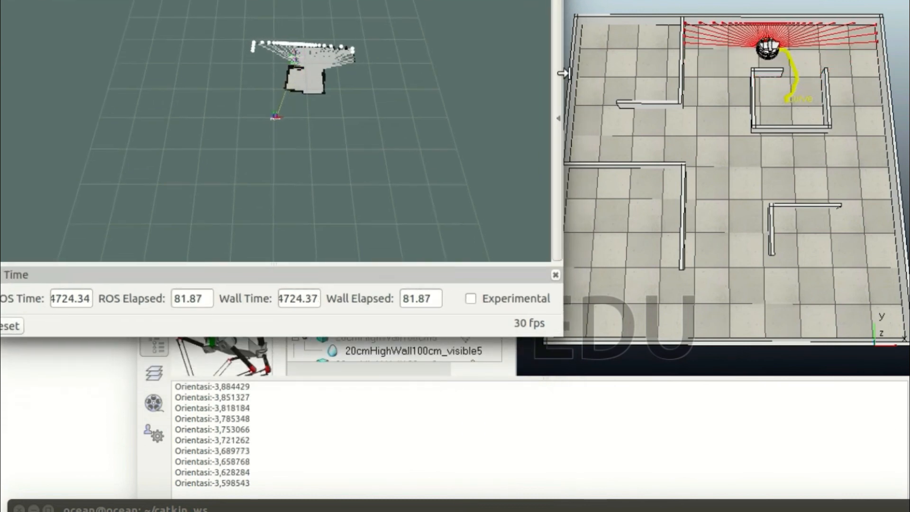
scroll(324, 112, down, 4)
scroll(324, 113, up, 10)
middle_drag(334, 80, 348, 140)
scroll(347, 161, down, 4)
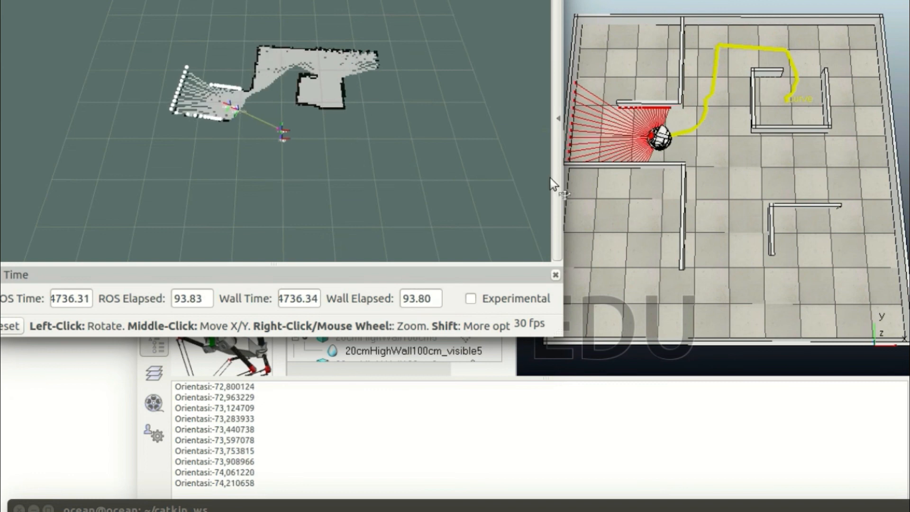